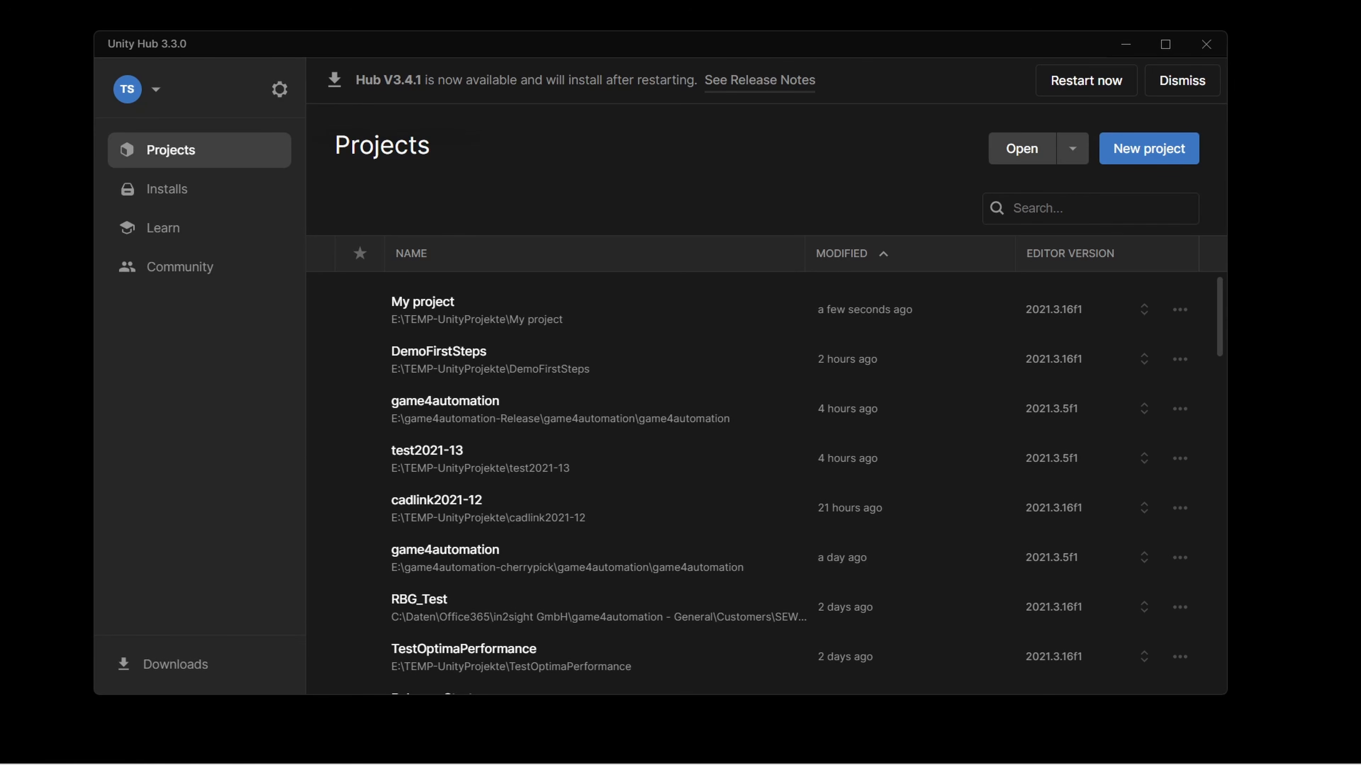
Create a new project named "mytutorial" from the 3D Core template with editor version 2021.3.16f1
left_click(1129, 156)
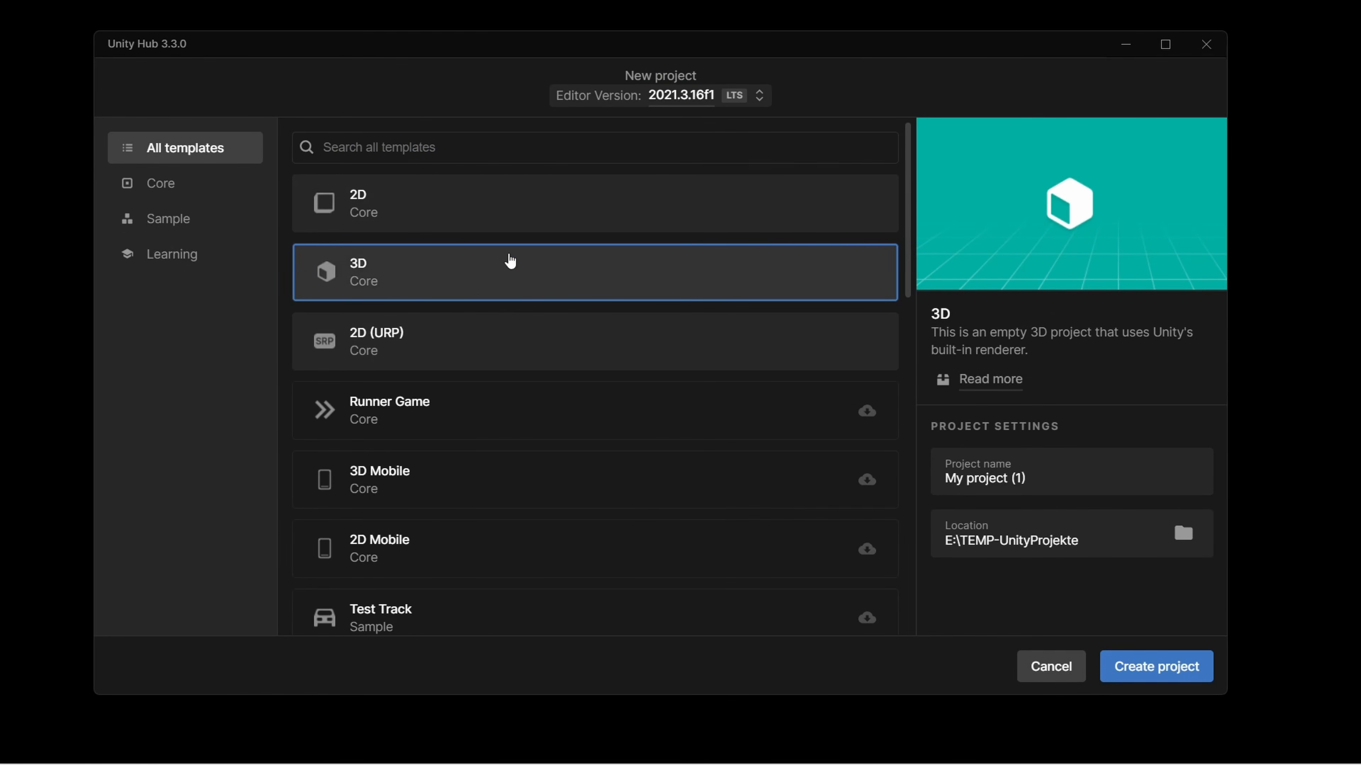
left_click(1107, 481)
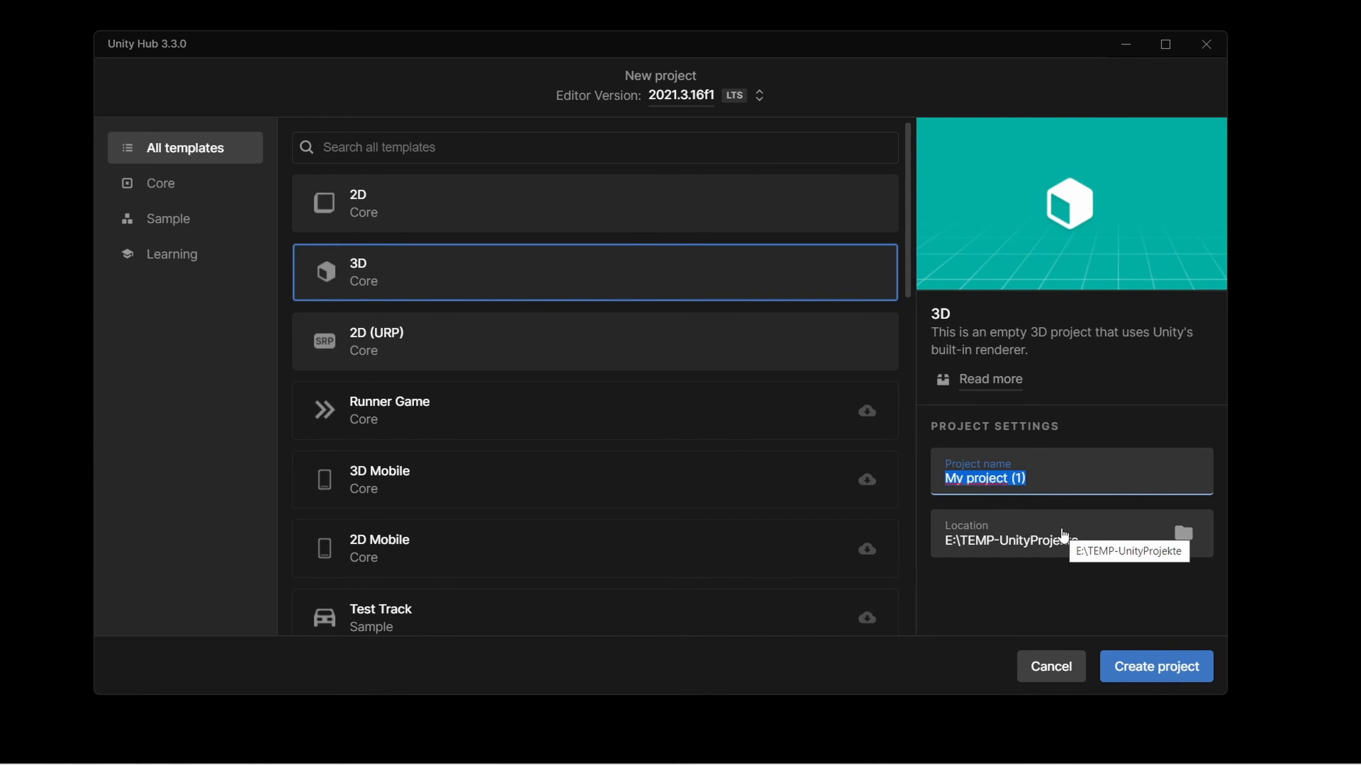
type("my")
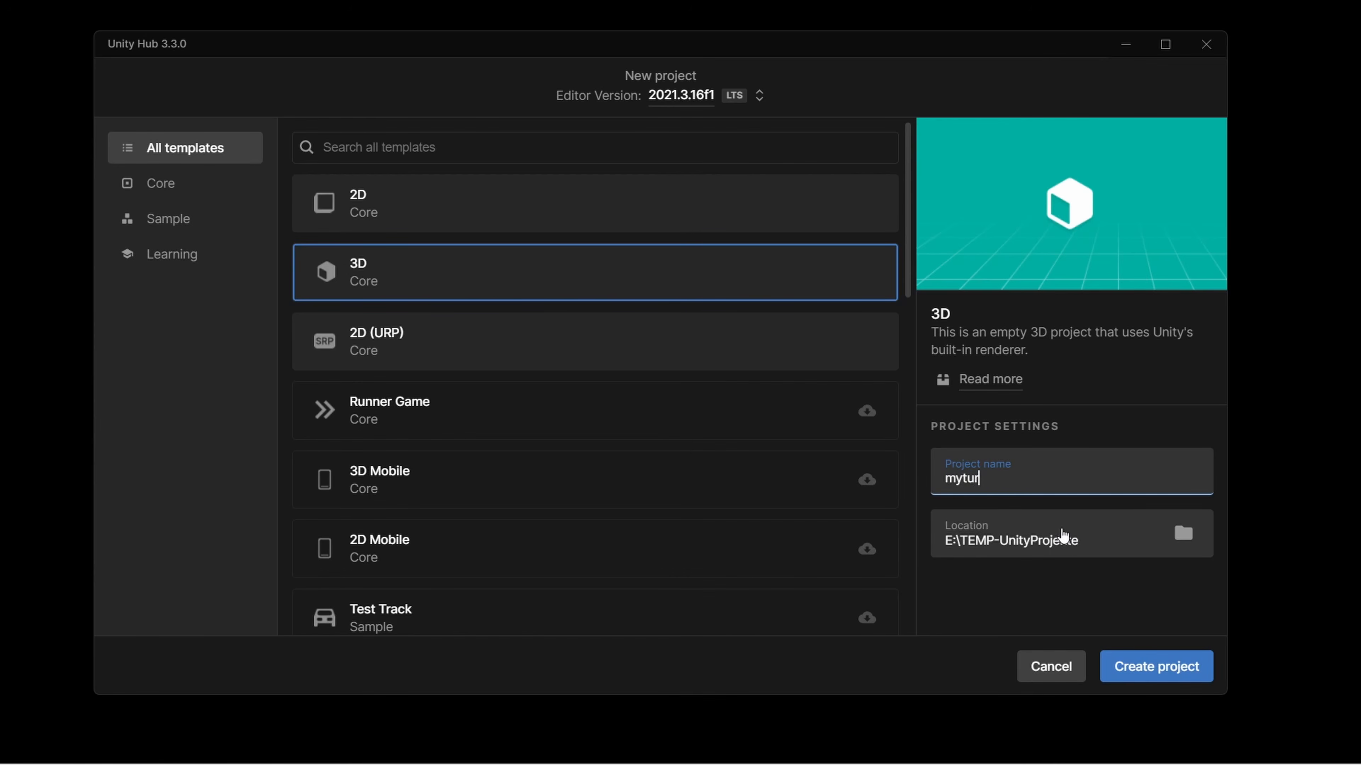
type("tutorial")
left_click(1126, 678)
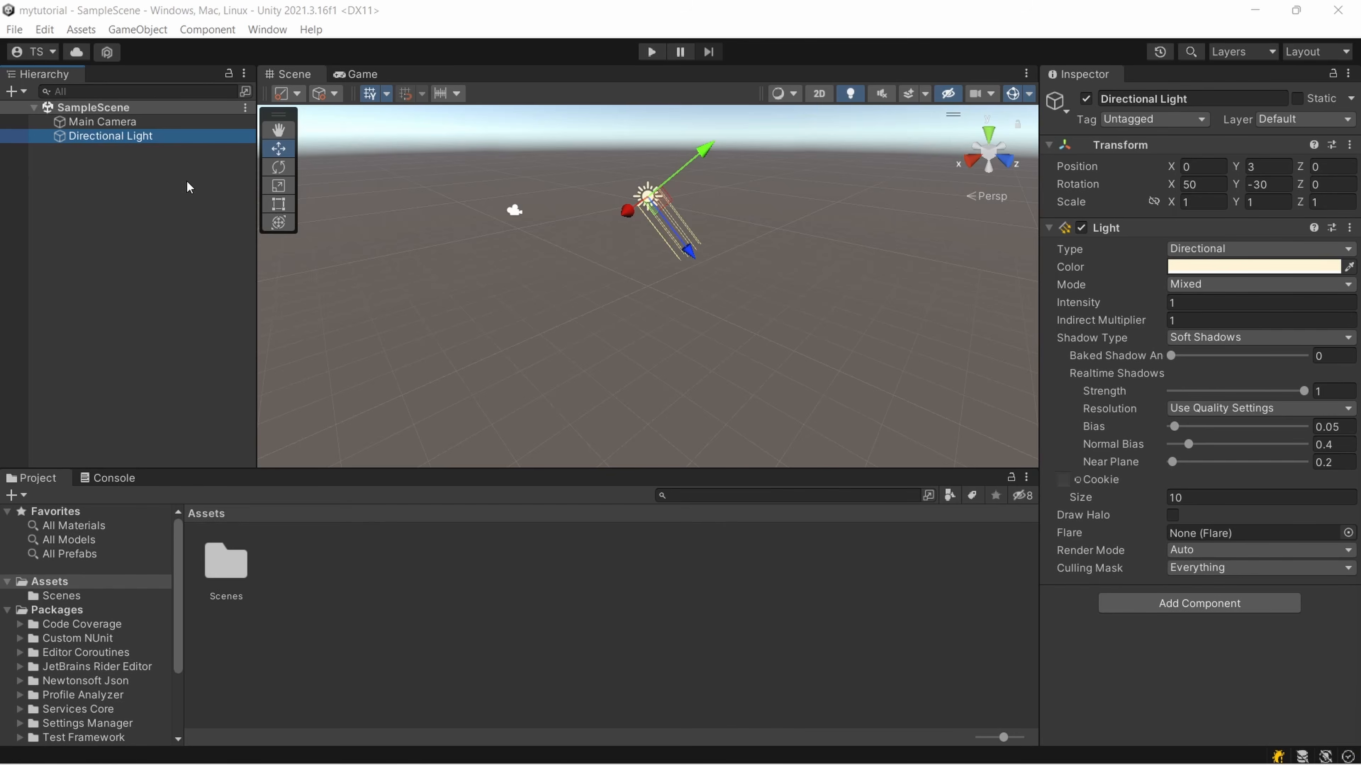
Compare the sample scene in the Scene and Game views and inspect the properties of the Main Camera and Directional Light
left_click(358, 74)
left_click(301, 78)
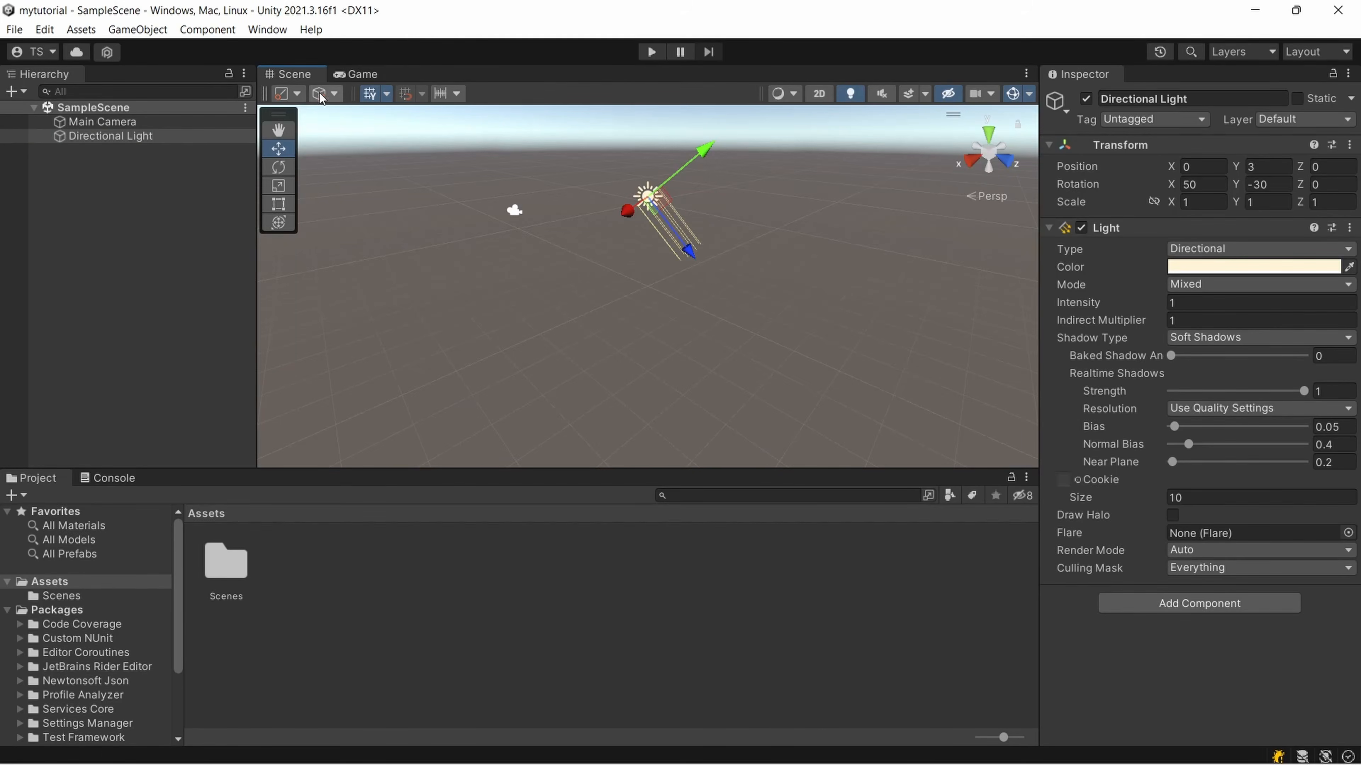
left_click(355, 76)
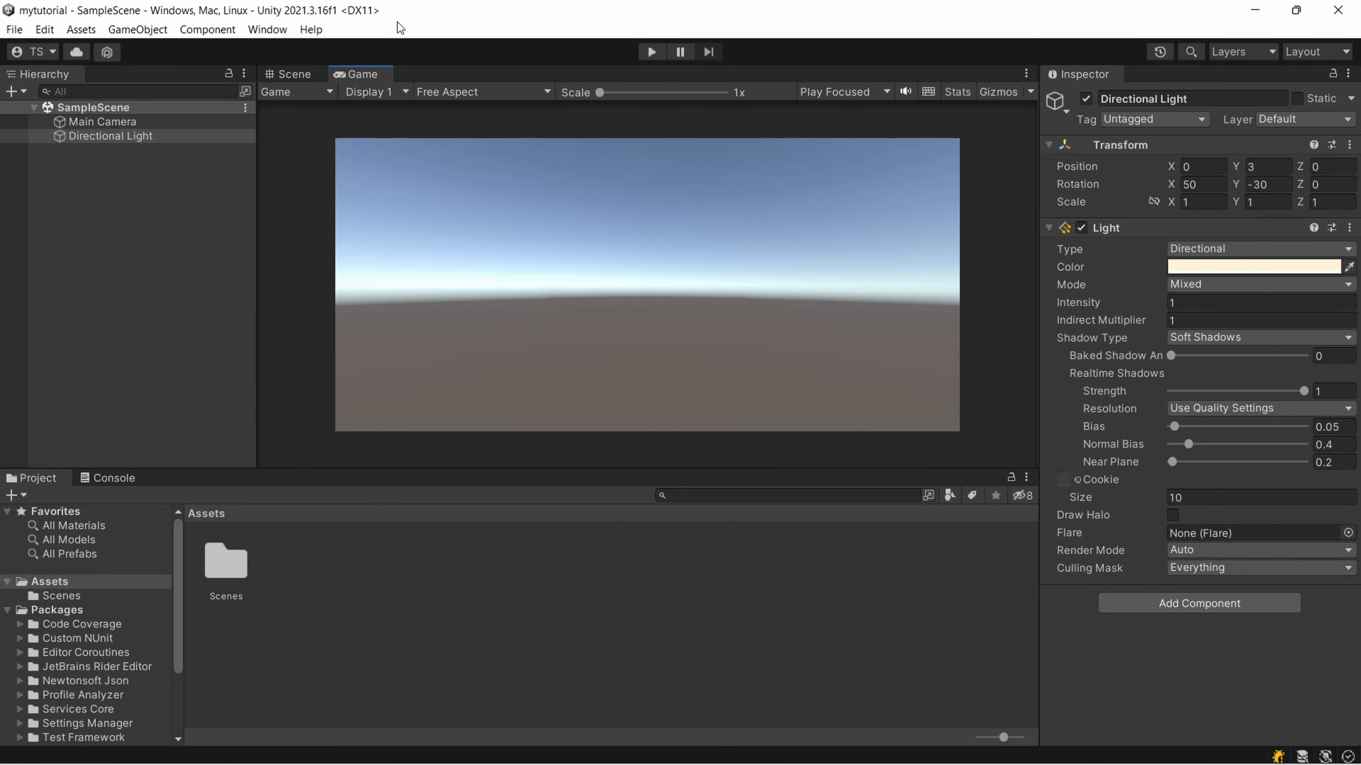
left_click(319, 75)
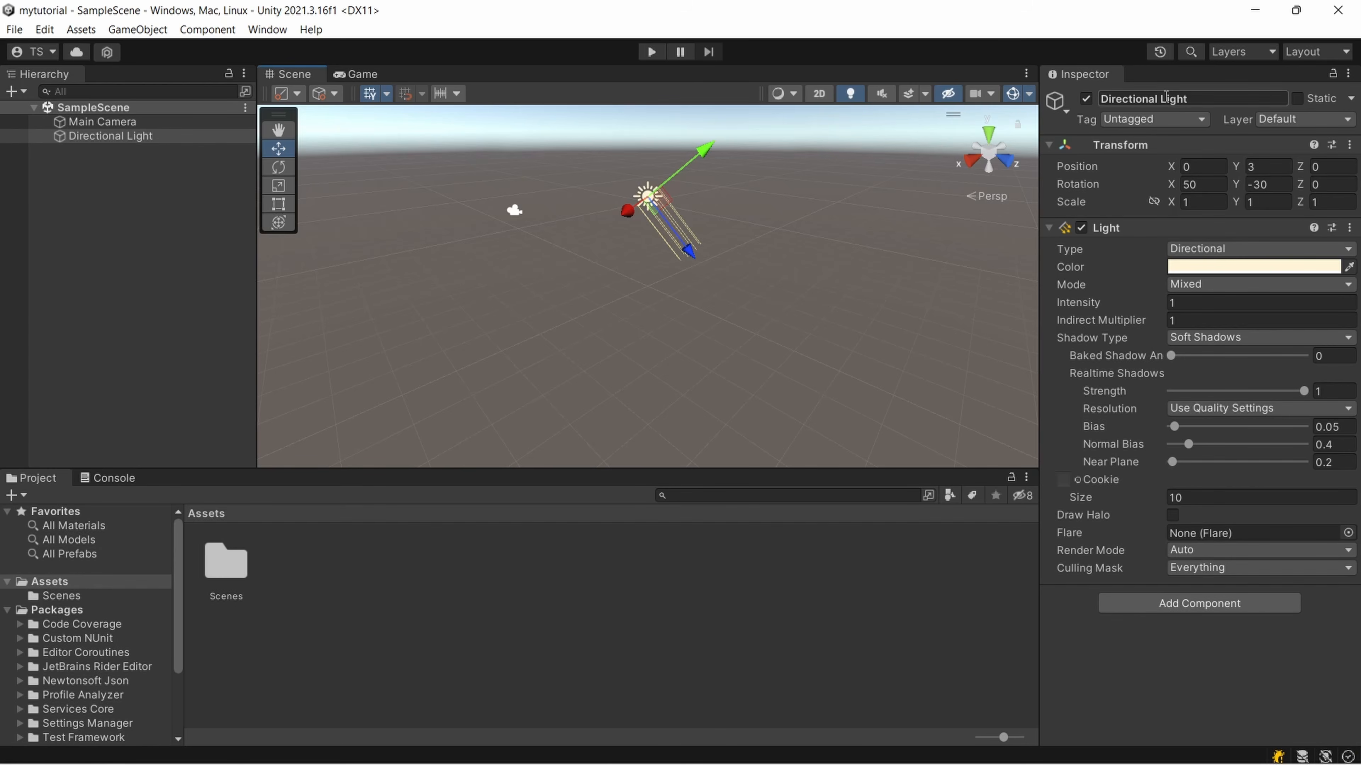
left_click(74, 124)
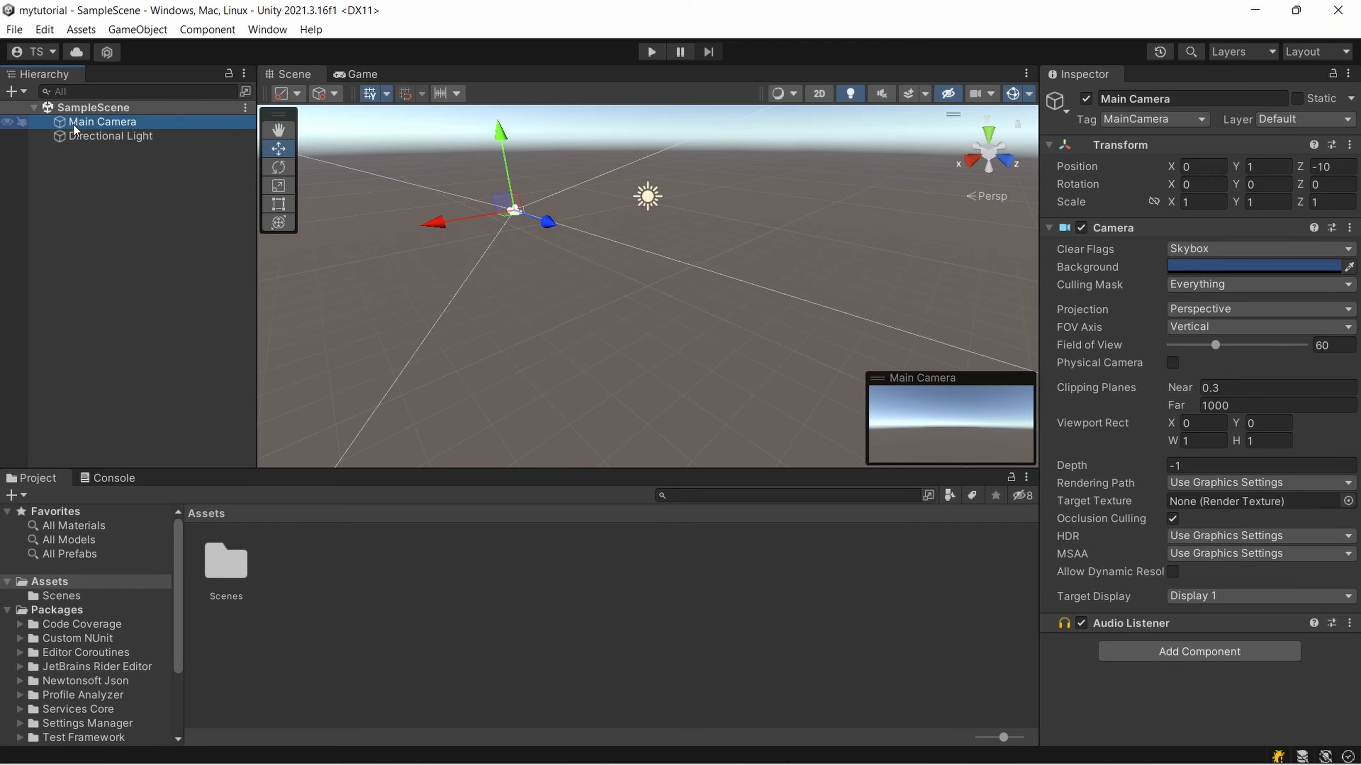
left_click(87, 135)
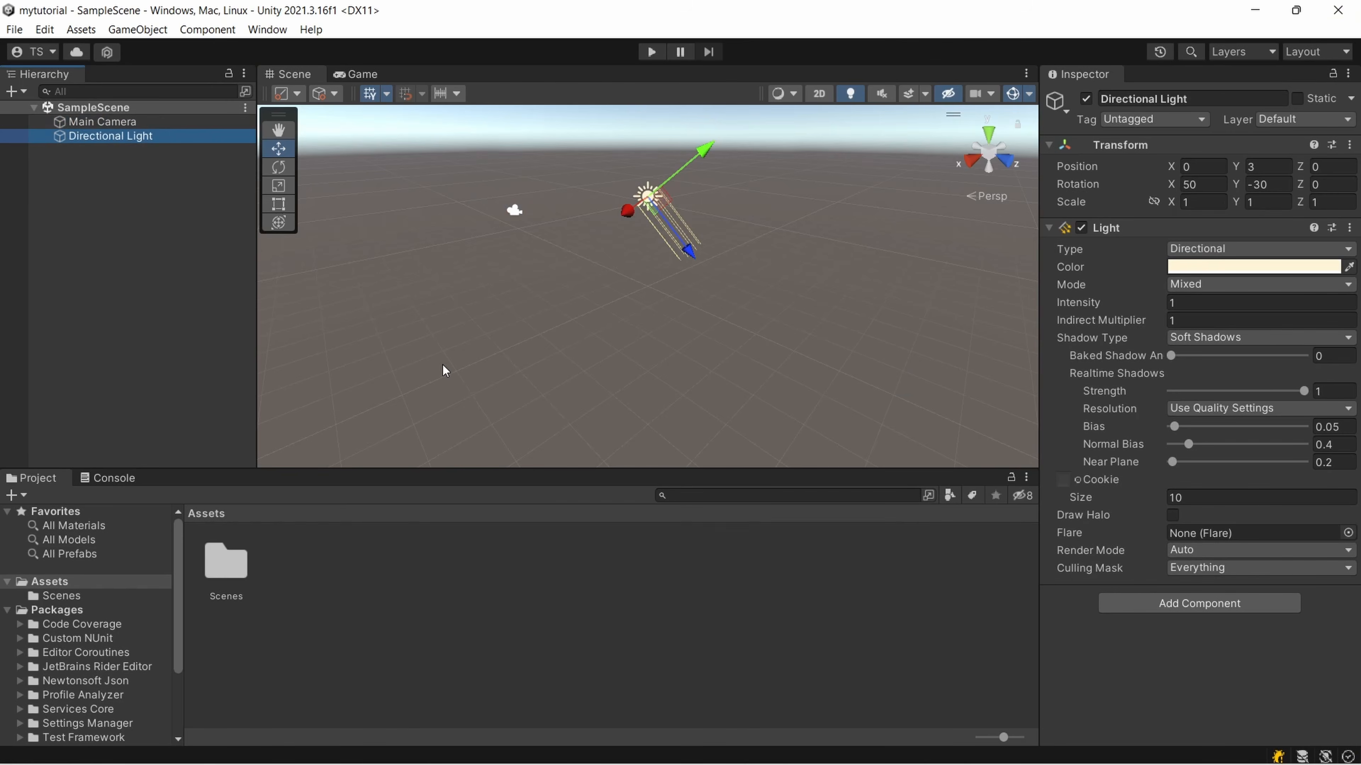
left_click(105, 121)
left_click(99, 136)
Import the full contents of the custom package realvirtual-Professional-2021.13.unitypackage and dismiss its welcome window
left_click(81, 30)
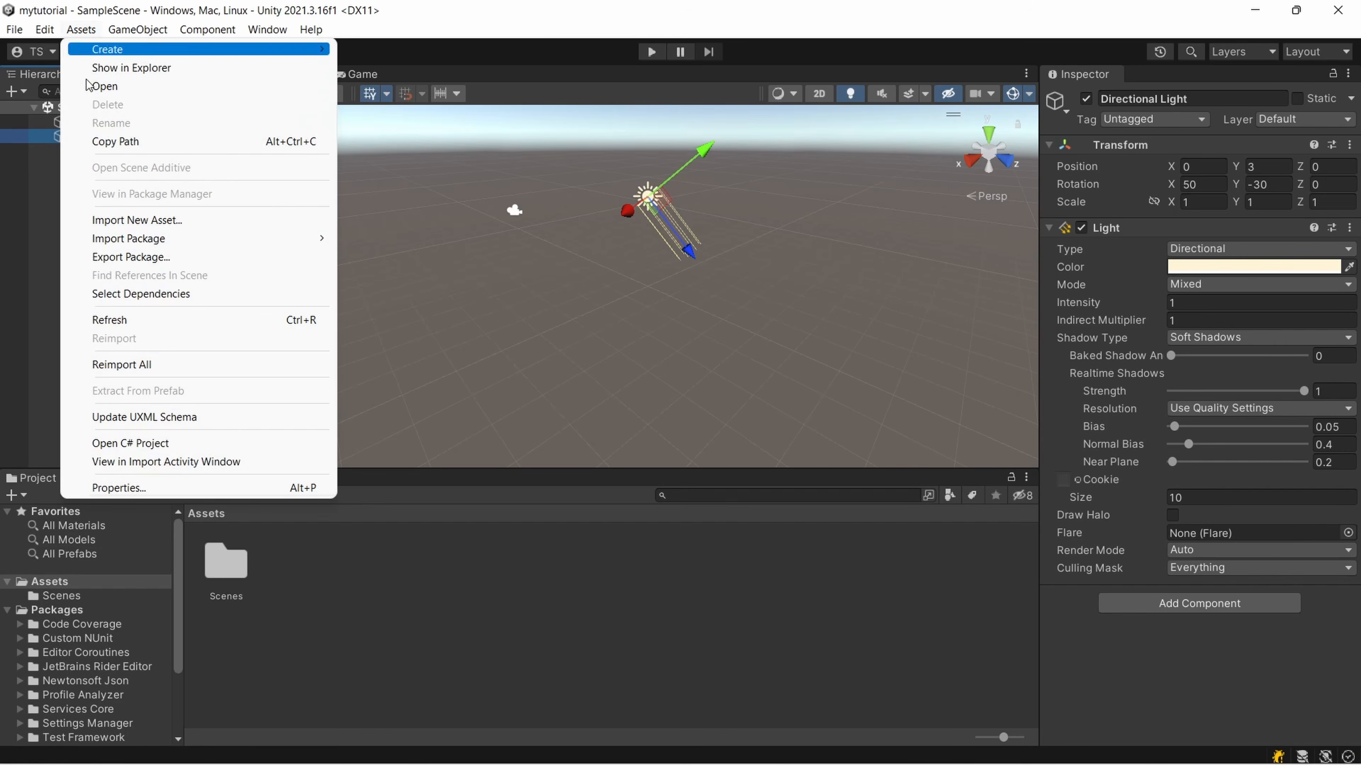
mouse_move(126, 238)
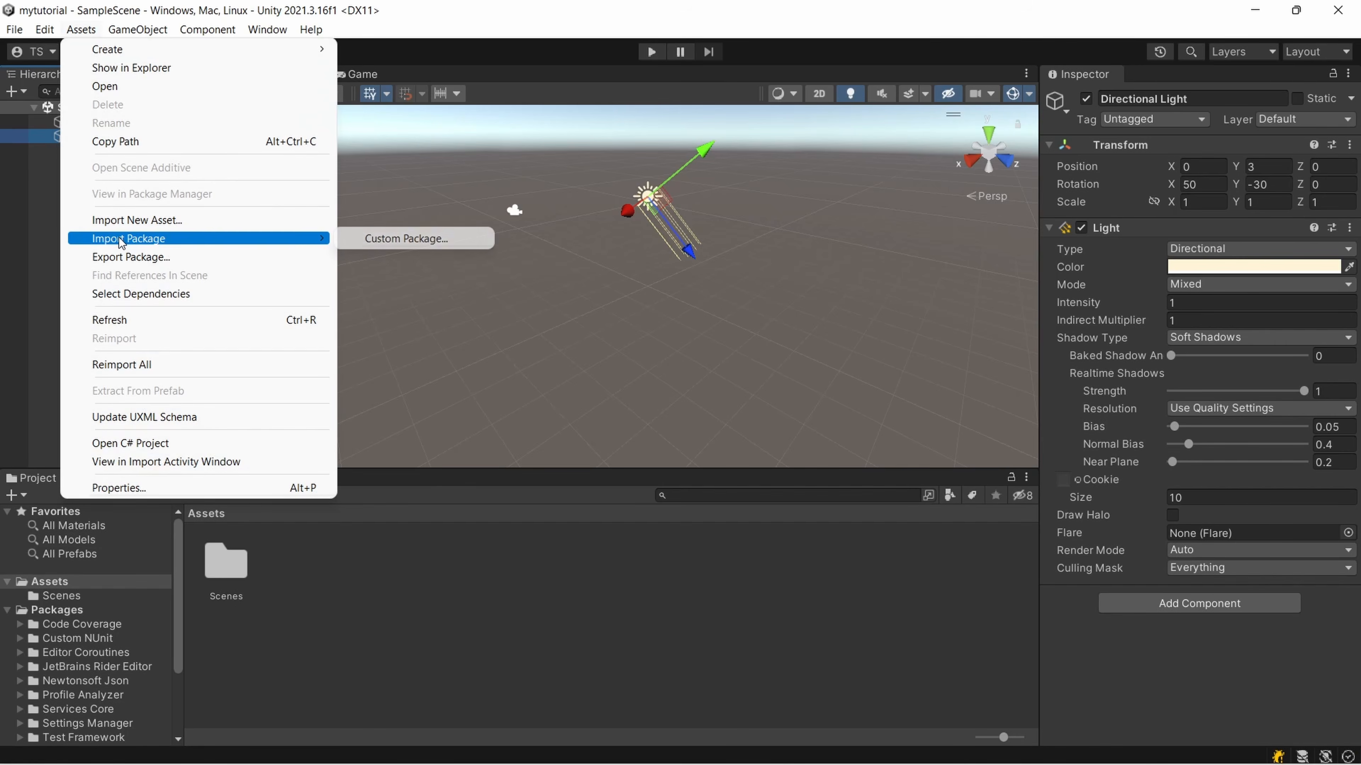
left_click(396, 239)
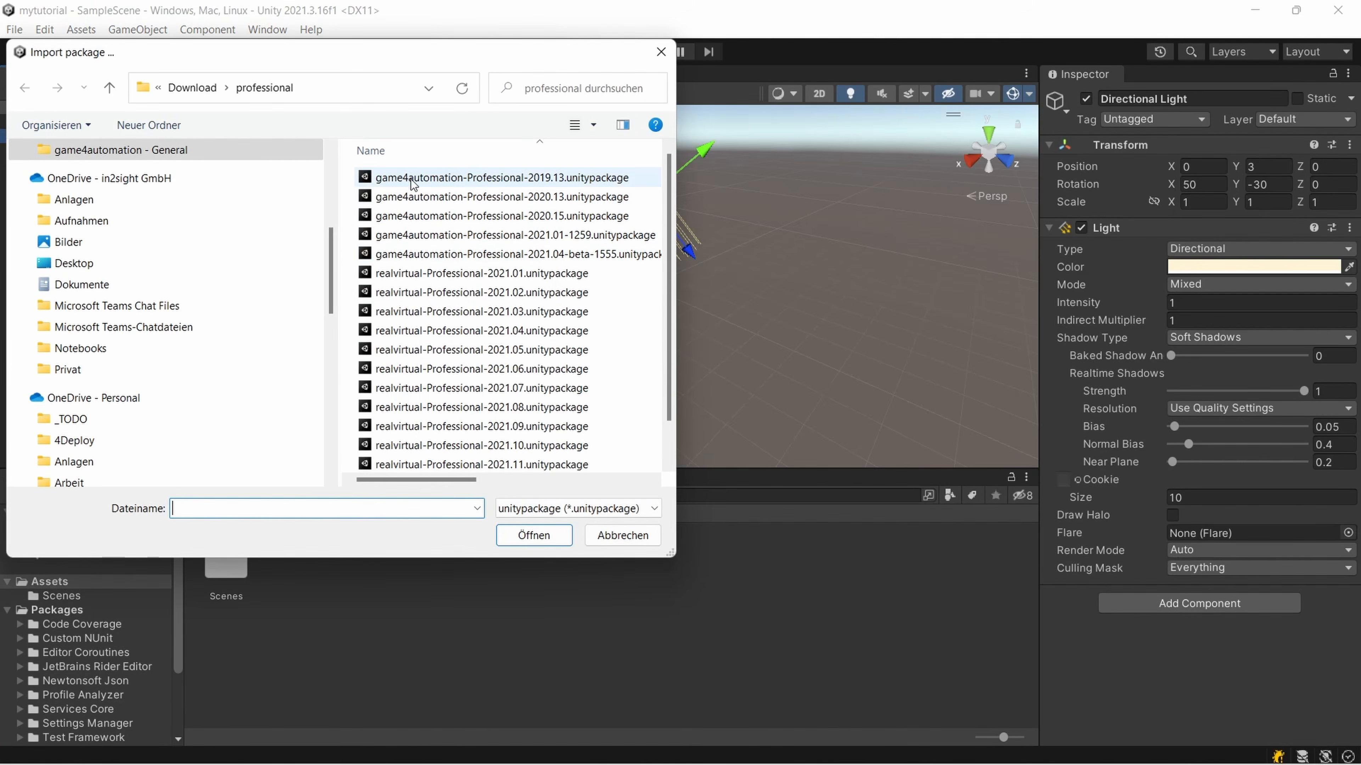
left_click(478, 180)
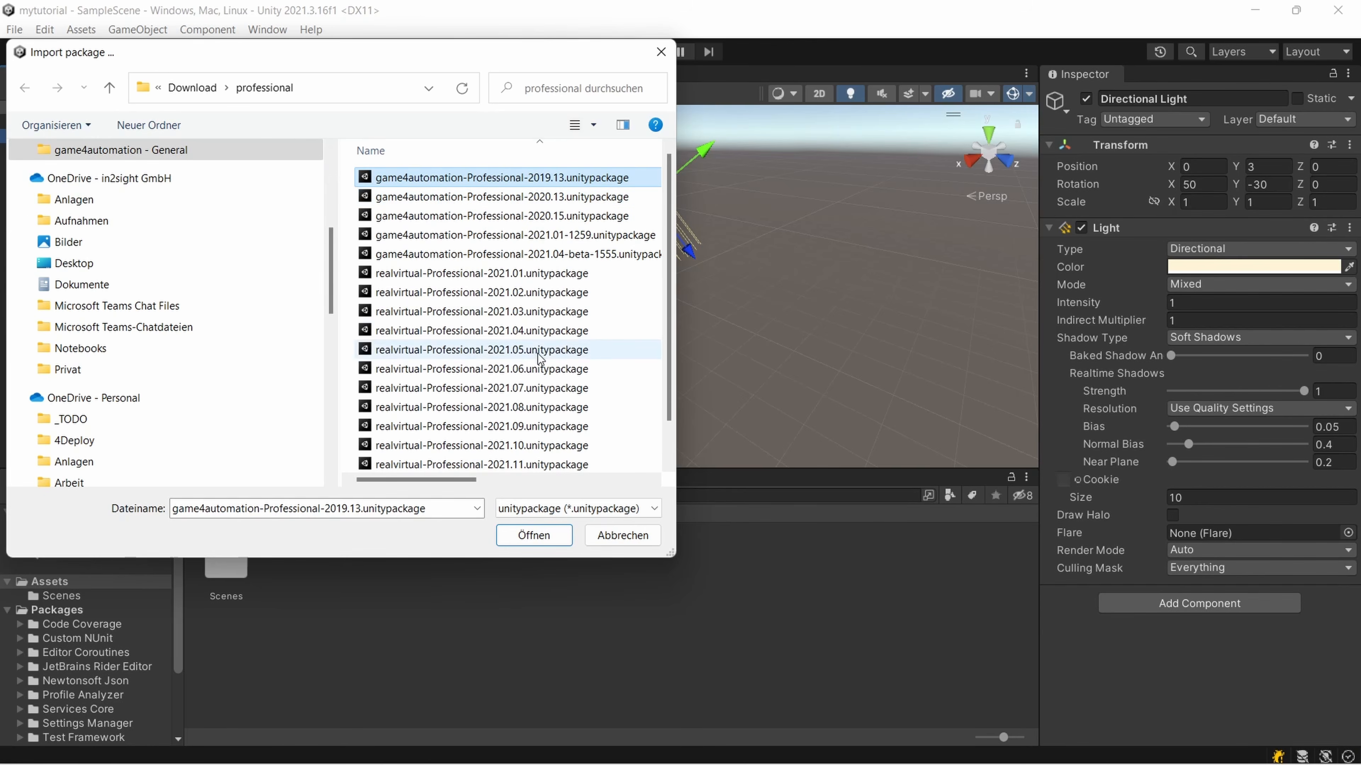
scroll(535, 424, "down", 1)
left_click(529, 464)
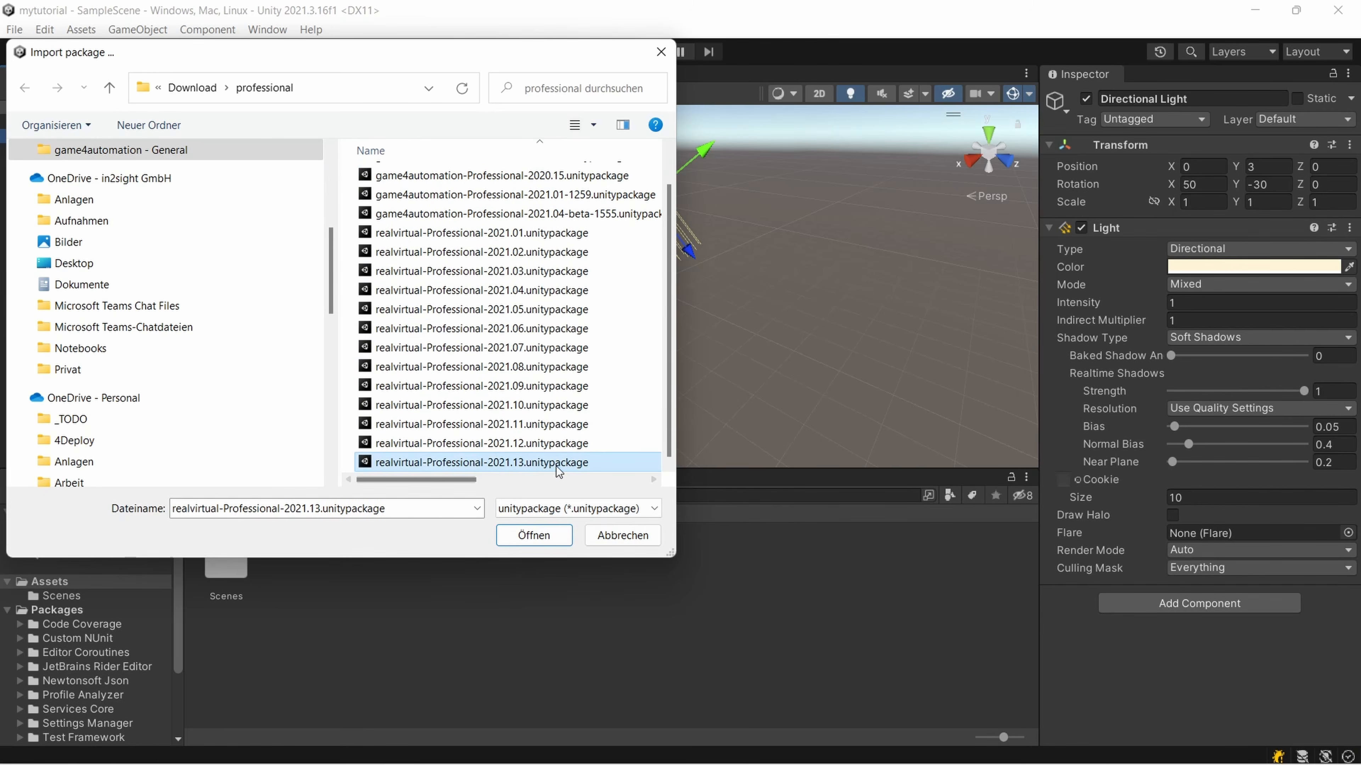
left_click(535, 536)
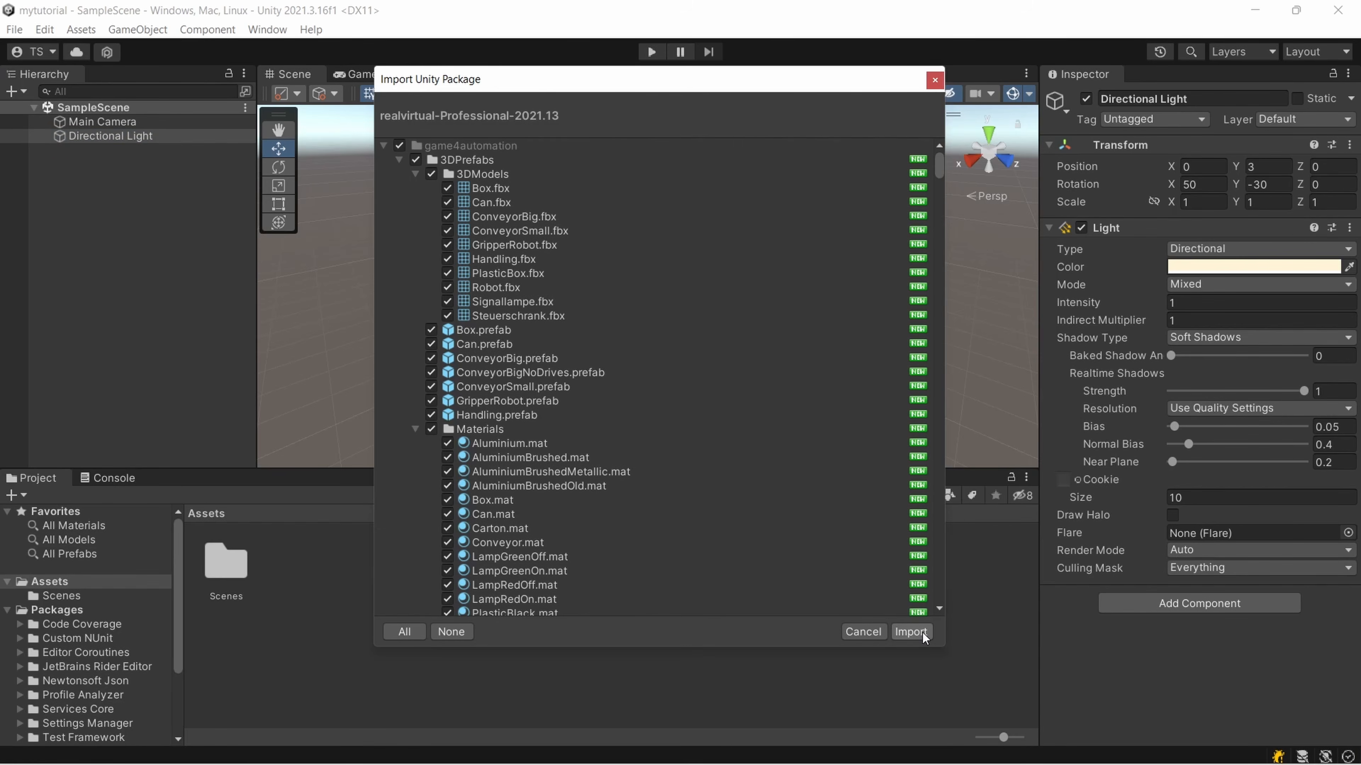
left_click(910, 631)
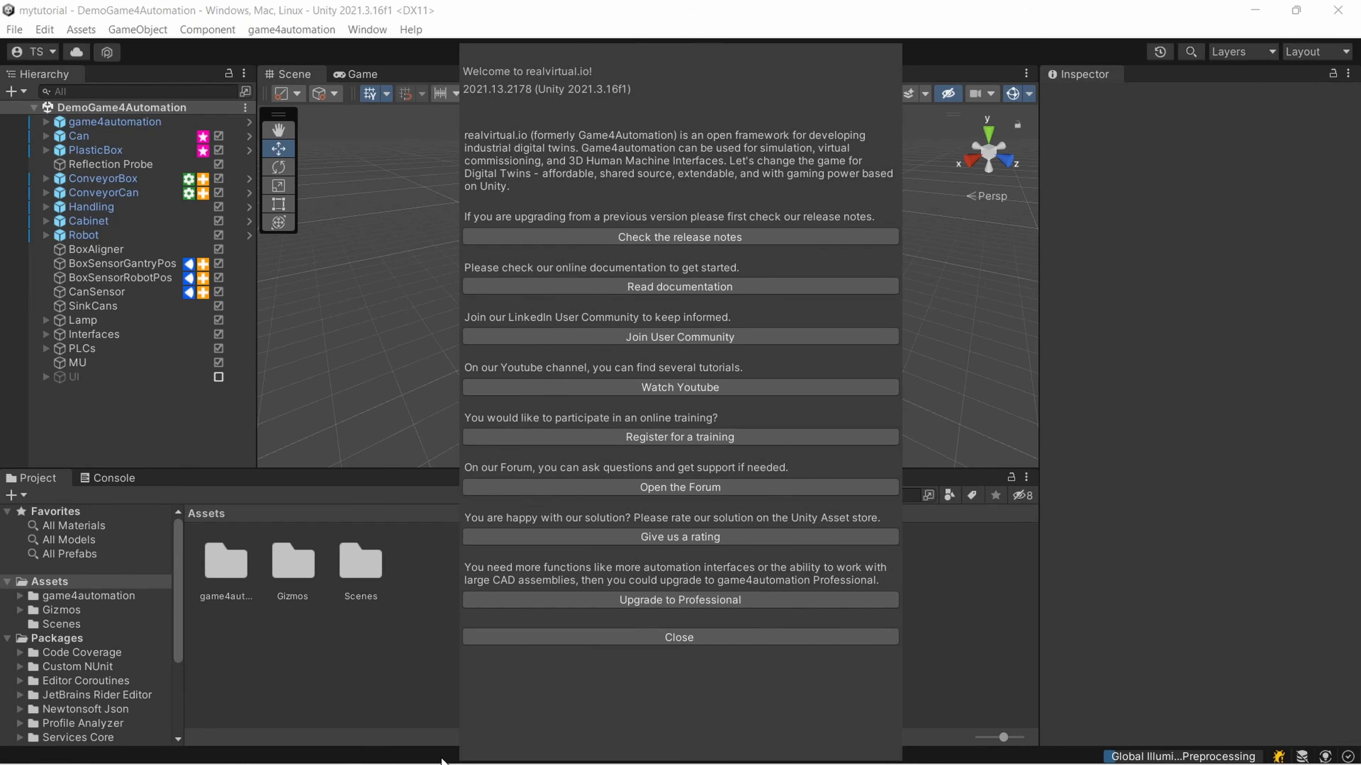
left_click(706, 641)
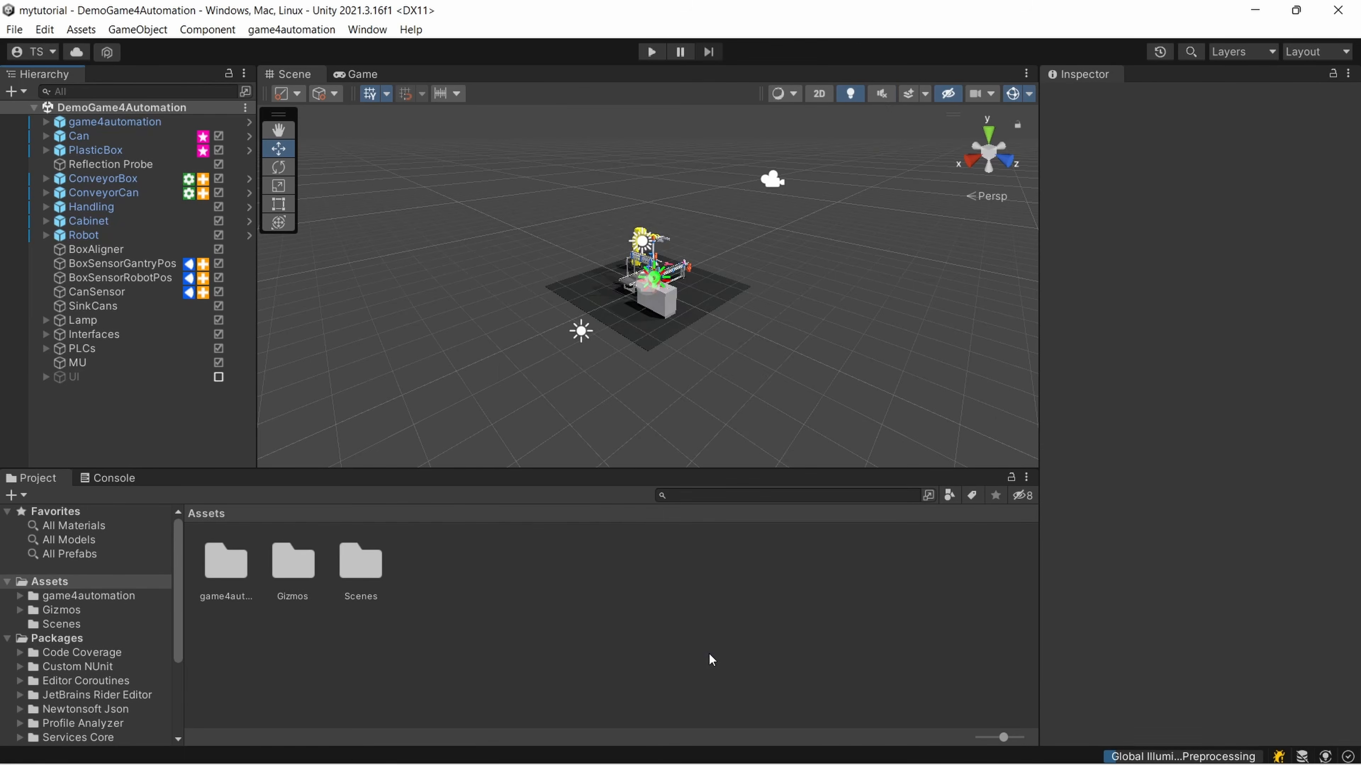
Shrink the 3D gizmo icons in the Scene view so they no longer cover the demo model
scroll(633, 343, "up", 12)
mouse_move(634, 342)
right_mouse_down()
mouse_move(501, 375)
mouse_move(648, 342)
right_mouse_up()
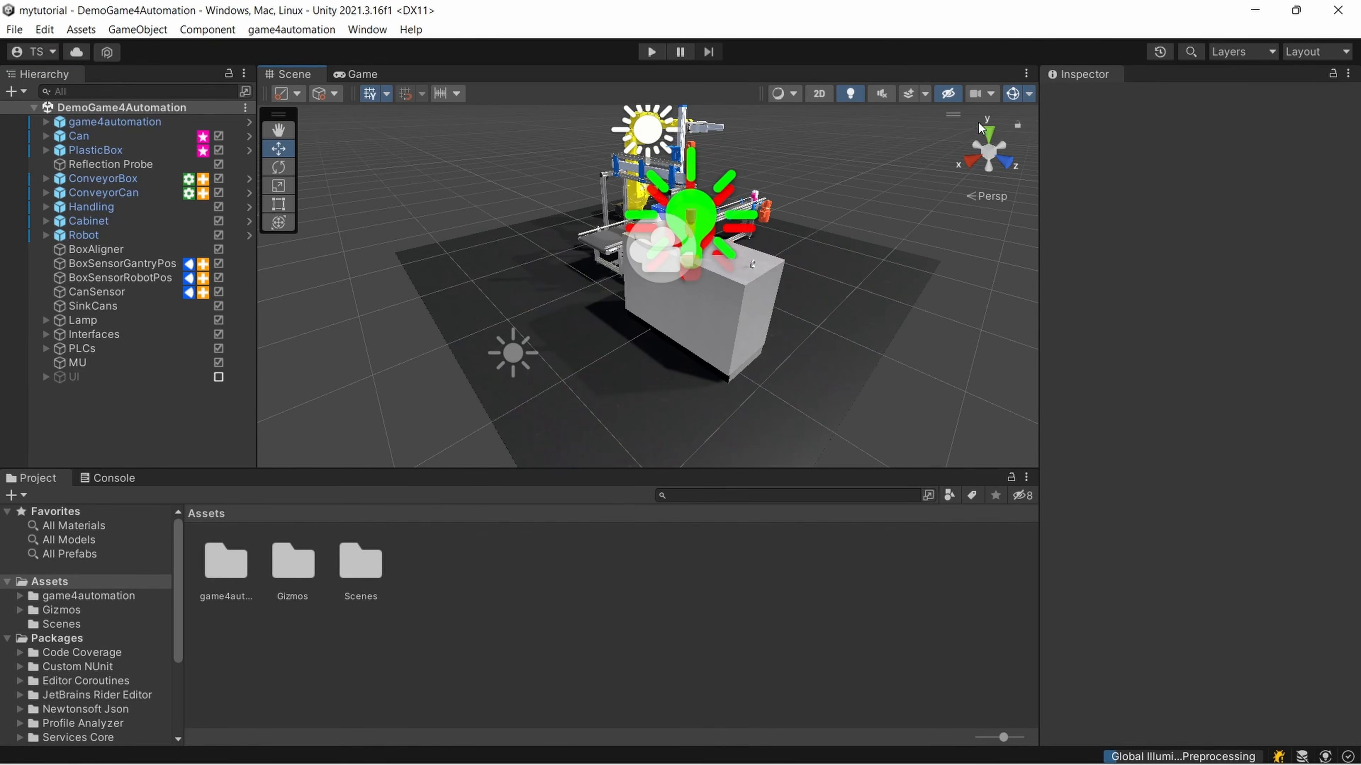
left_click(1029, 94)
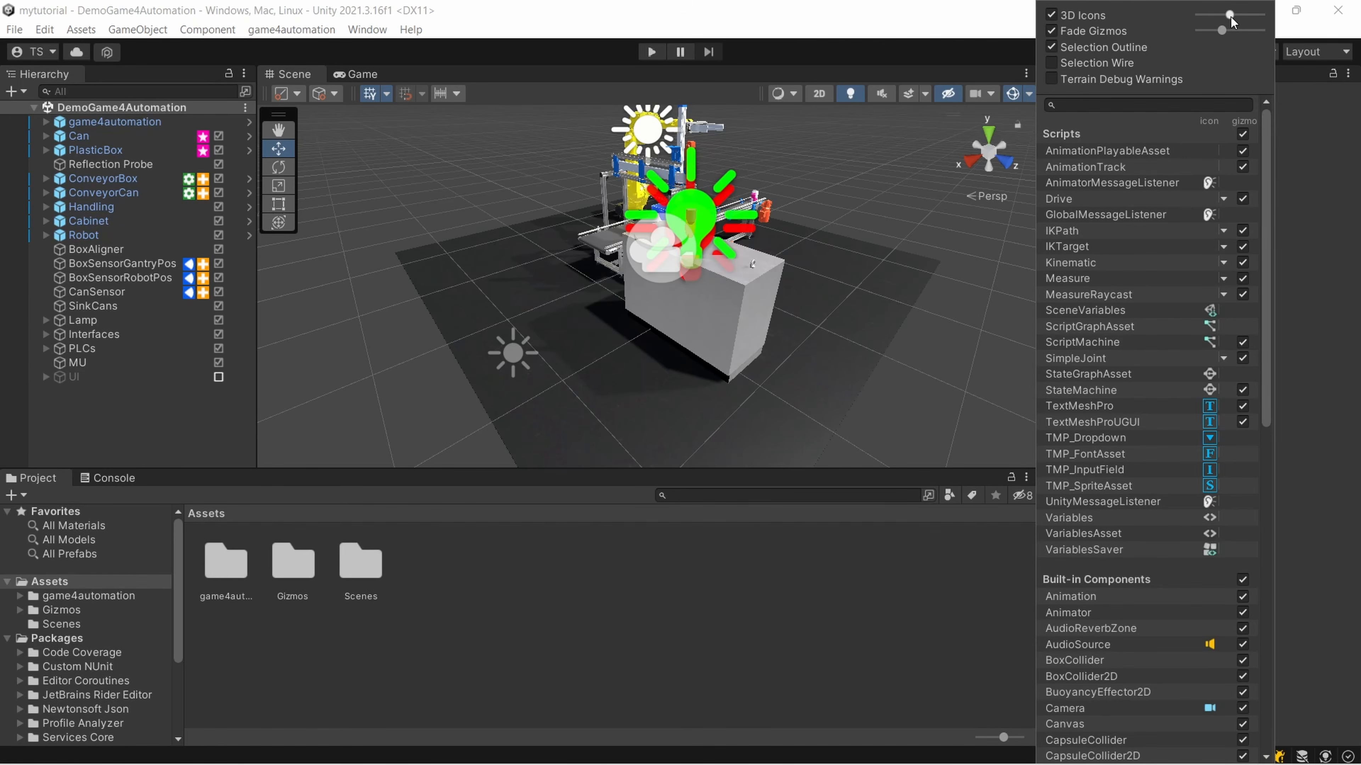
left_click_drag(1230, 17, 1199, 17)
left_click(806, 236)
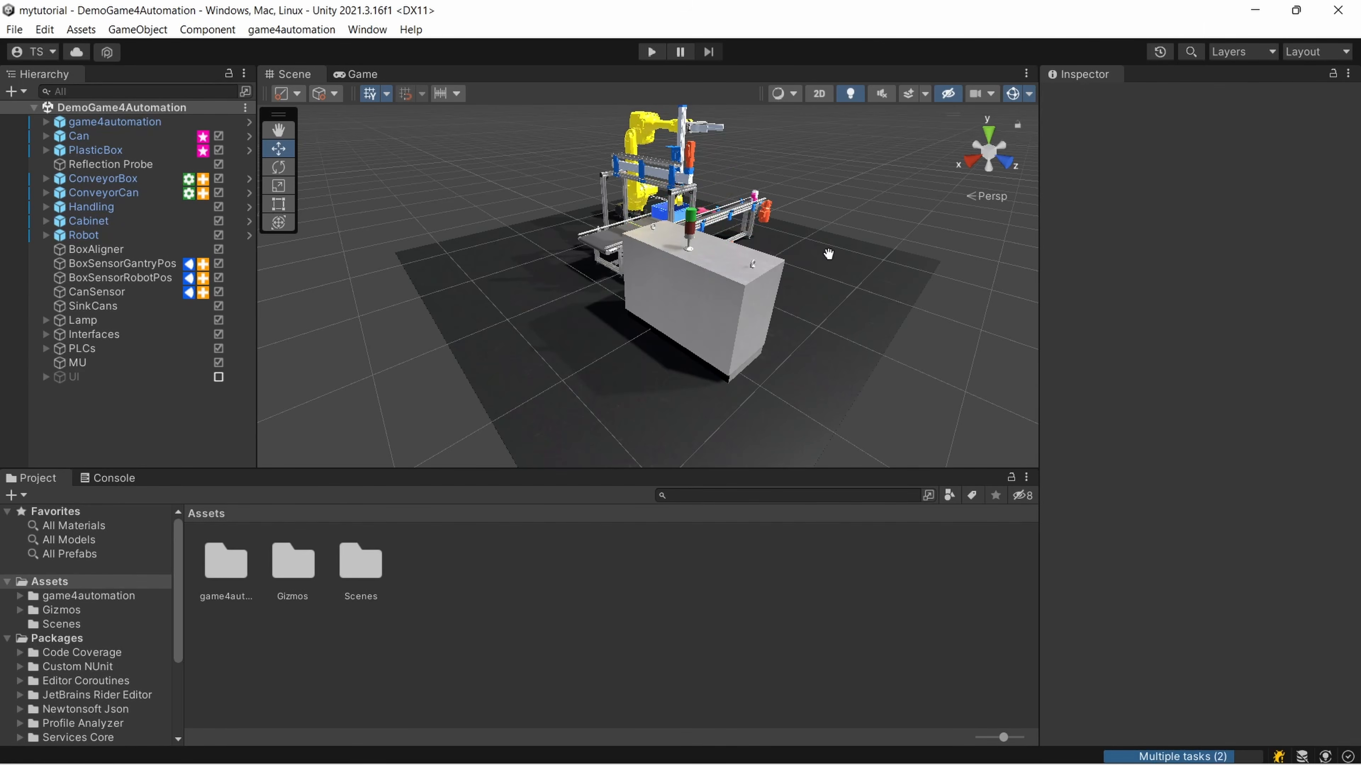
Run the DemoGame4Automation scene in play mode and dismiss the realvirtual.io information overlay
middle_click_drag(829, 254, 676, 300)
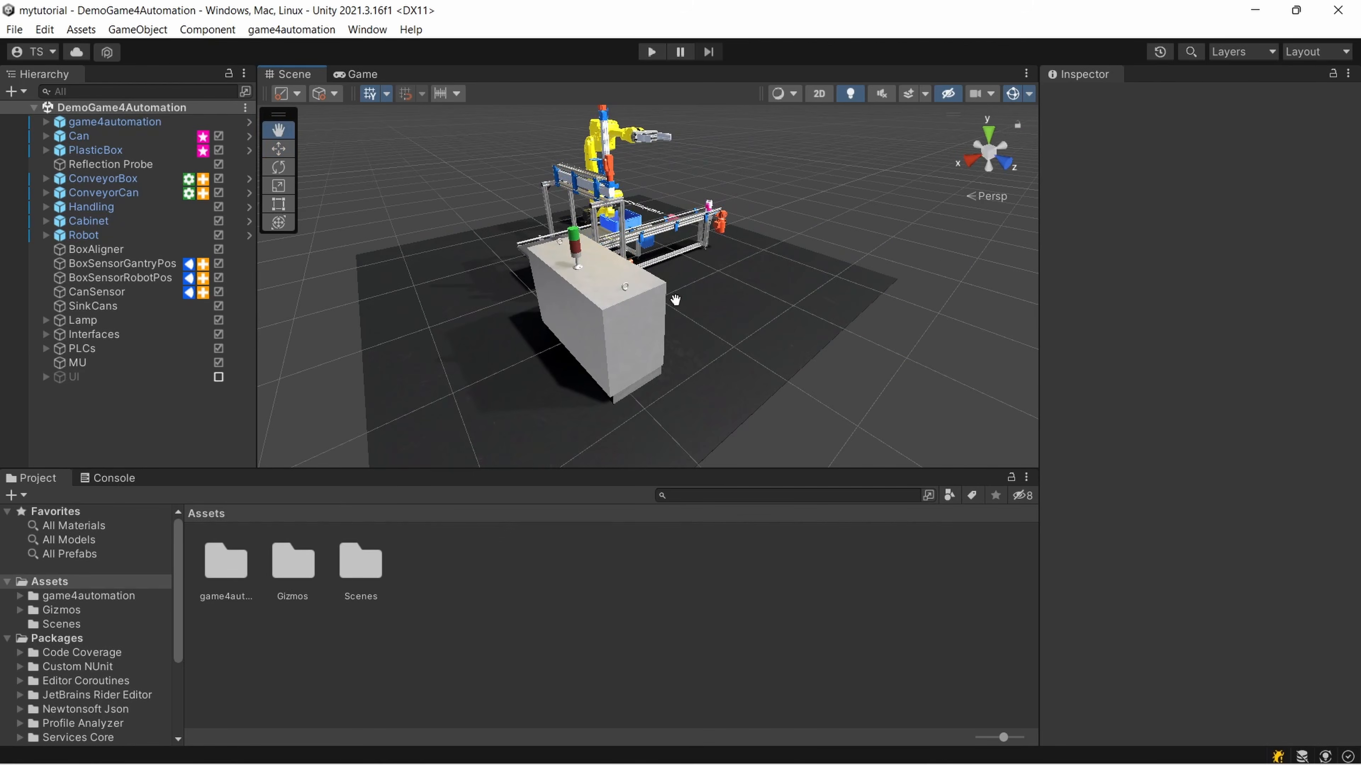
right_click_drag(675, 301, 508, 328)
middle_click_drag(714, 313, 541, 308)
right_click_drag(714, 303, 550, 322)
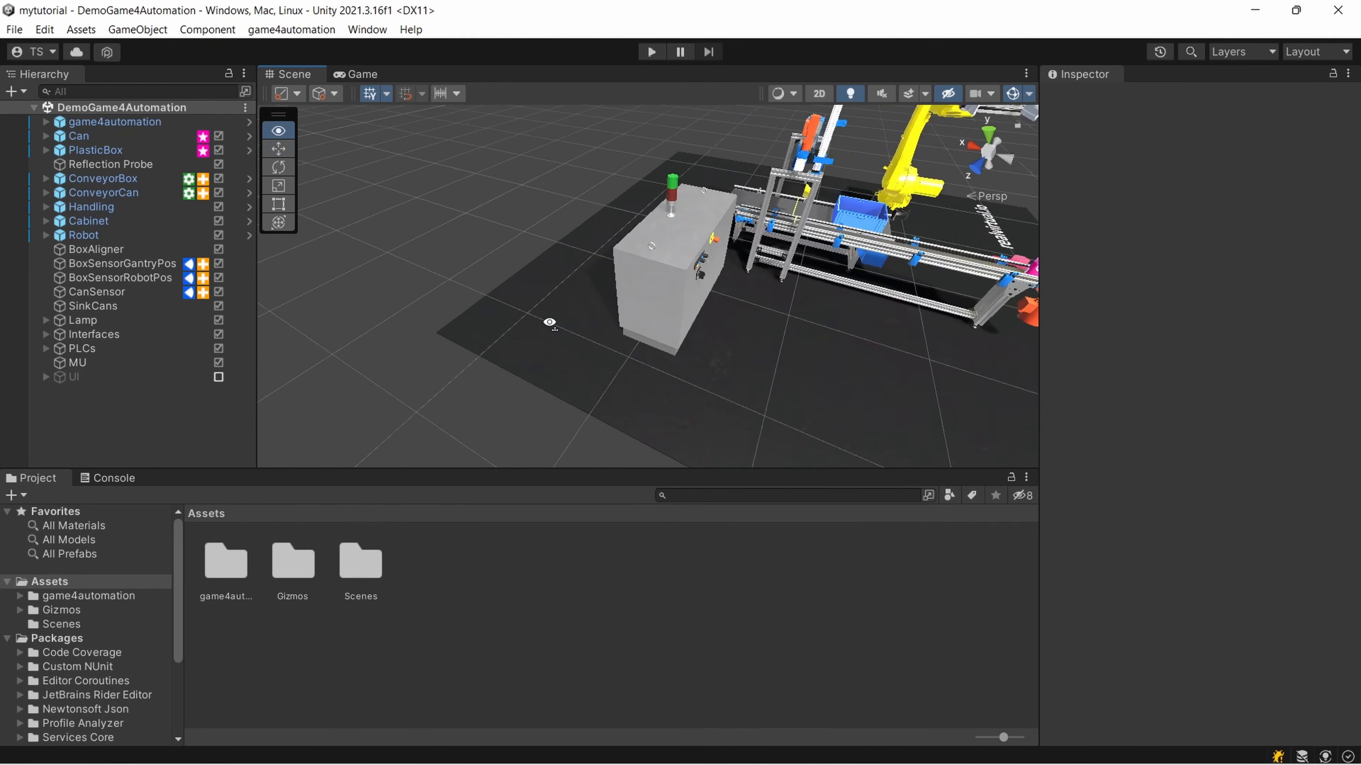
middle_click_drag(701, 310, 525, 287)
right_click_drag(710, 289, 466, 285)
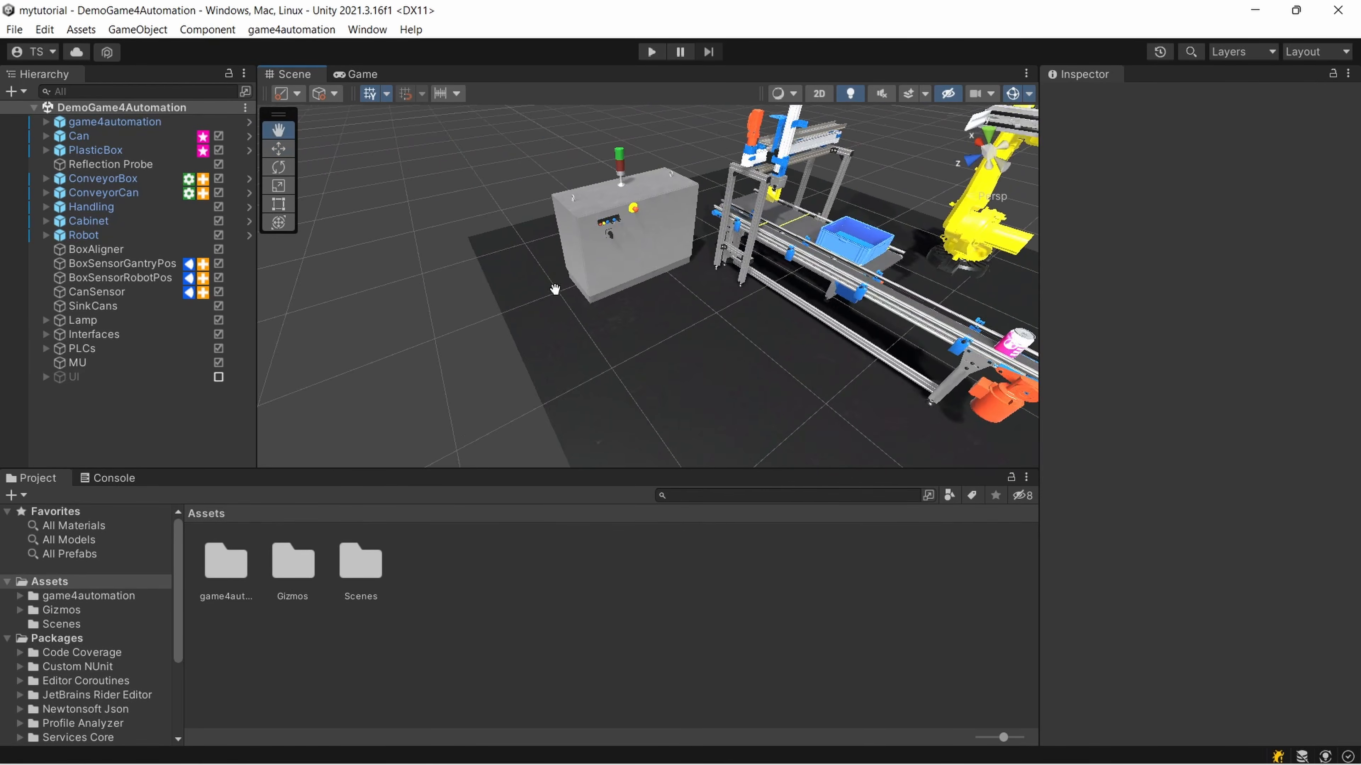
middle_click_drag(555, 289, 448, 298)
left_click(651, 52)
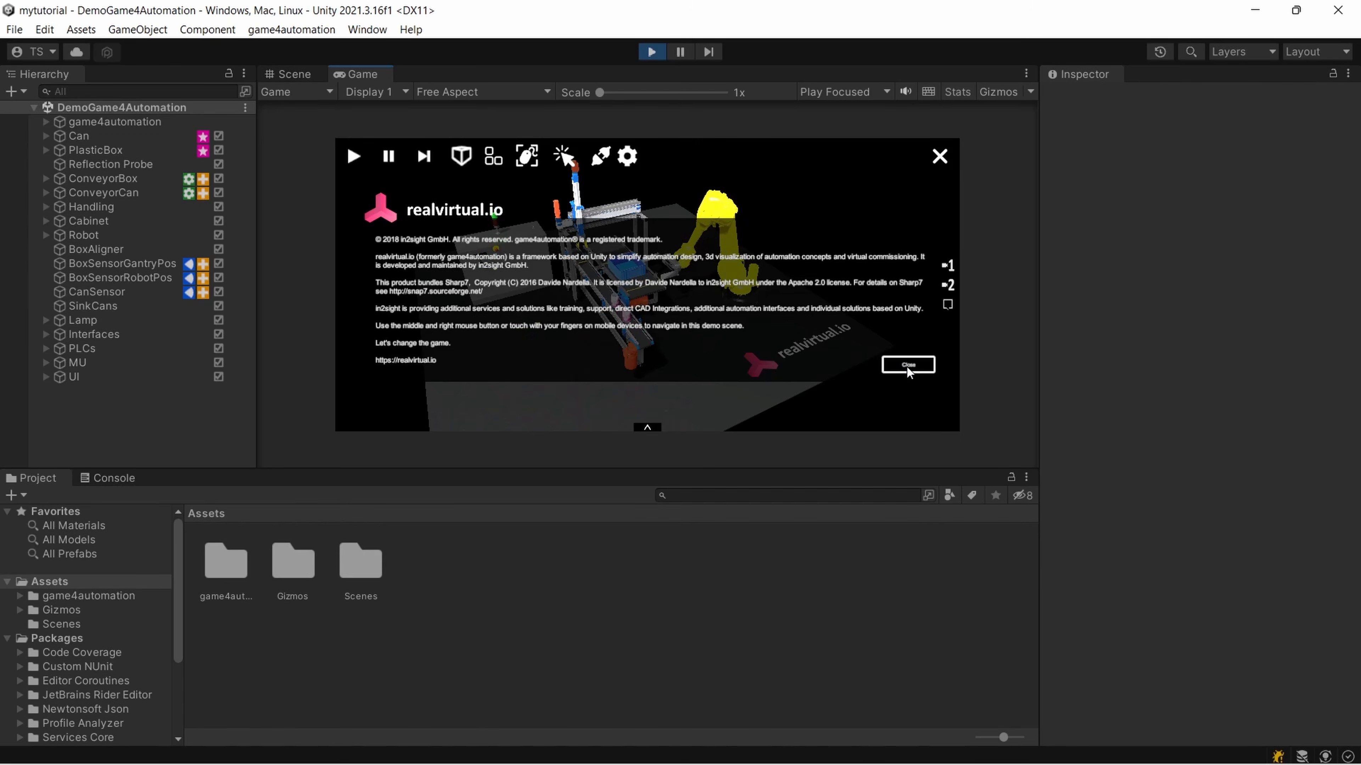
left_click(888, 366)
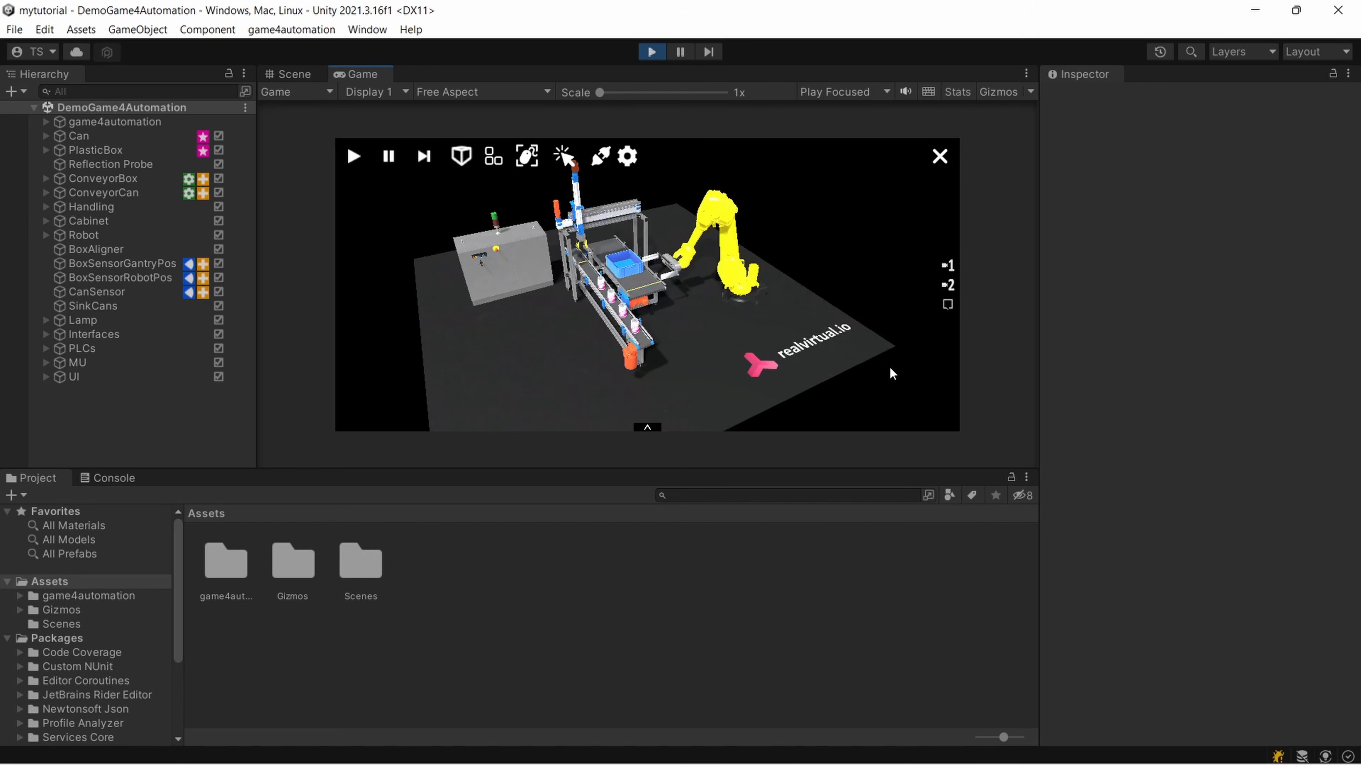
Turn off Low Resolution Aspect Ratios for the Game view and enlarge the view by shrinking the Project area
left_click(480, 92)
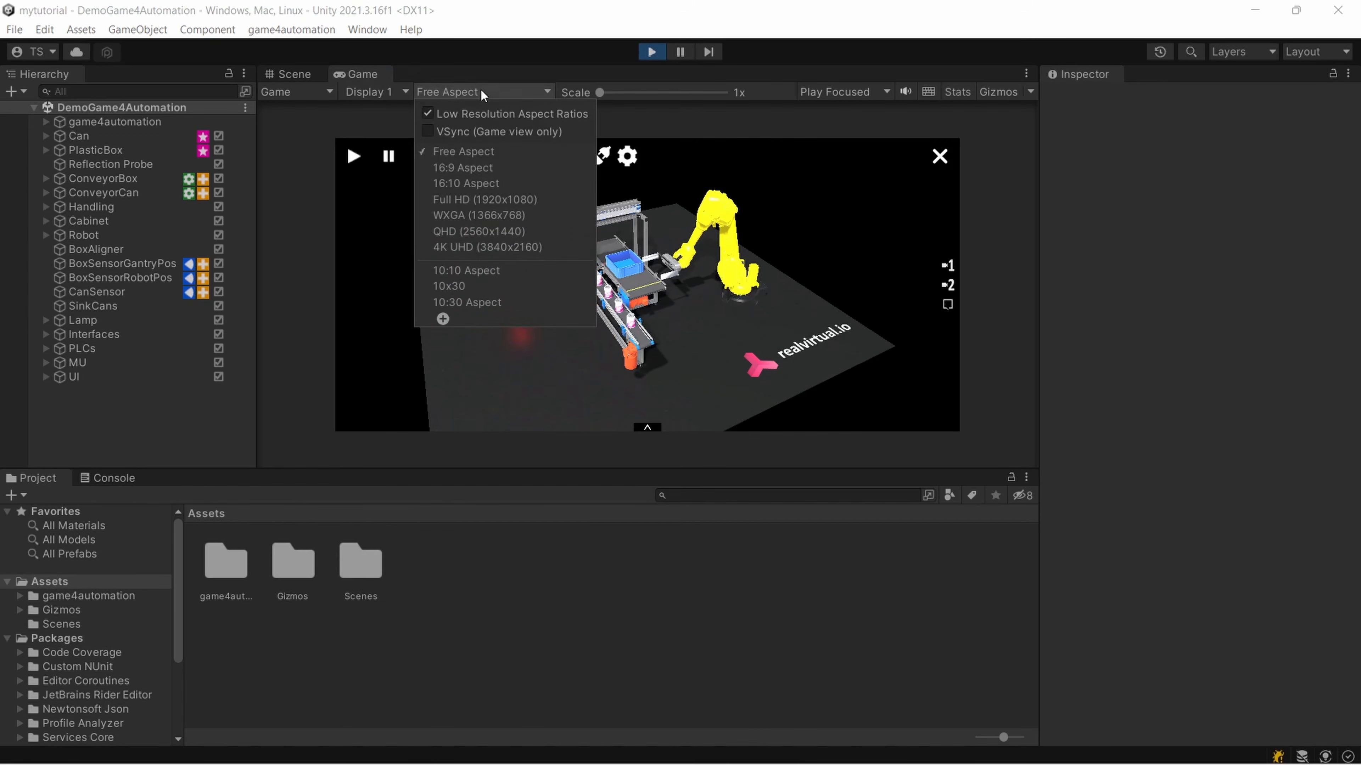
left_click(423, 116)
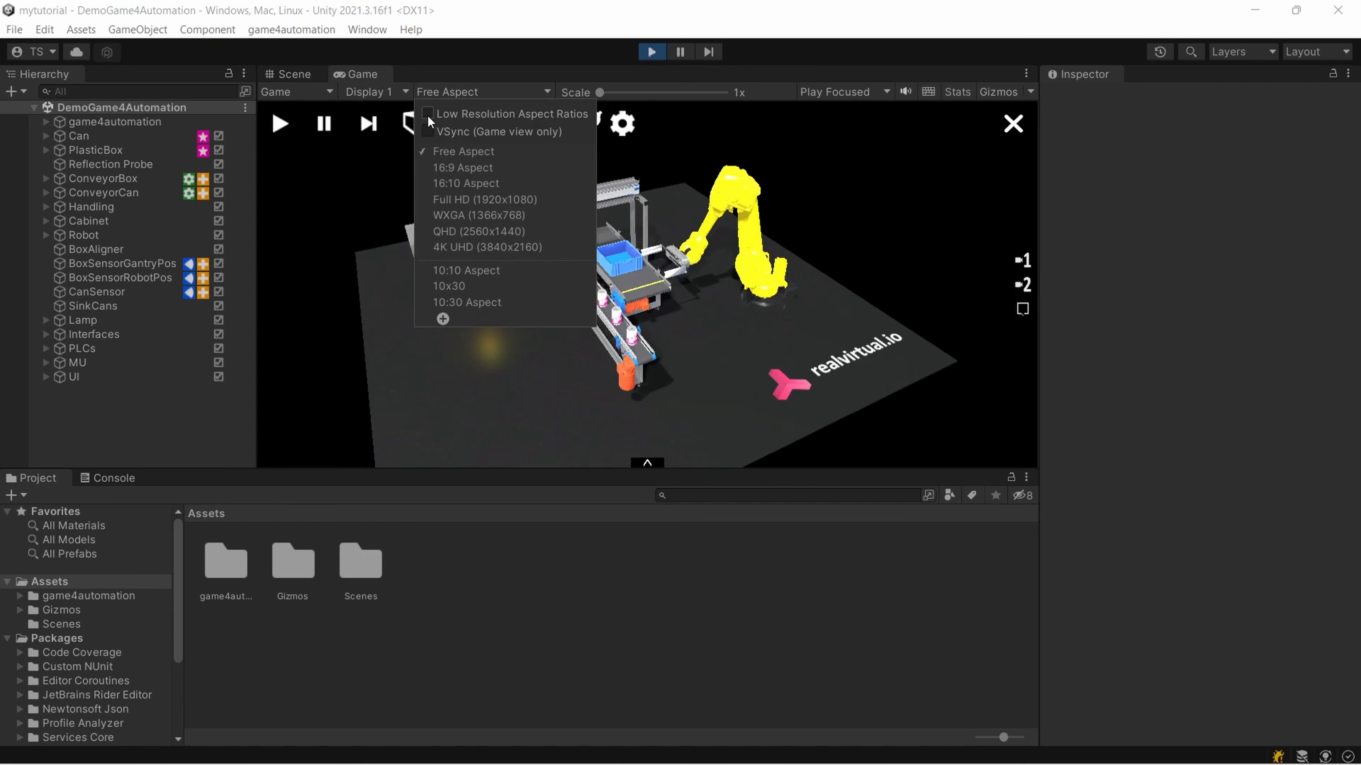
left_click(719, 470)
left_click_drag(719, 471, 719, 610)
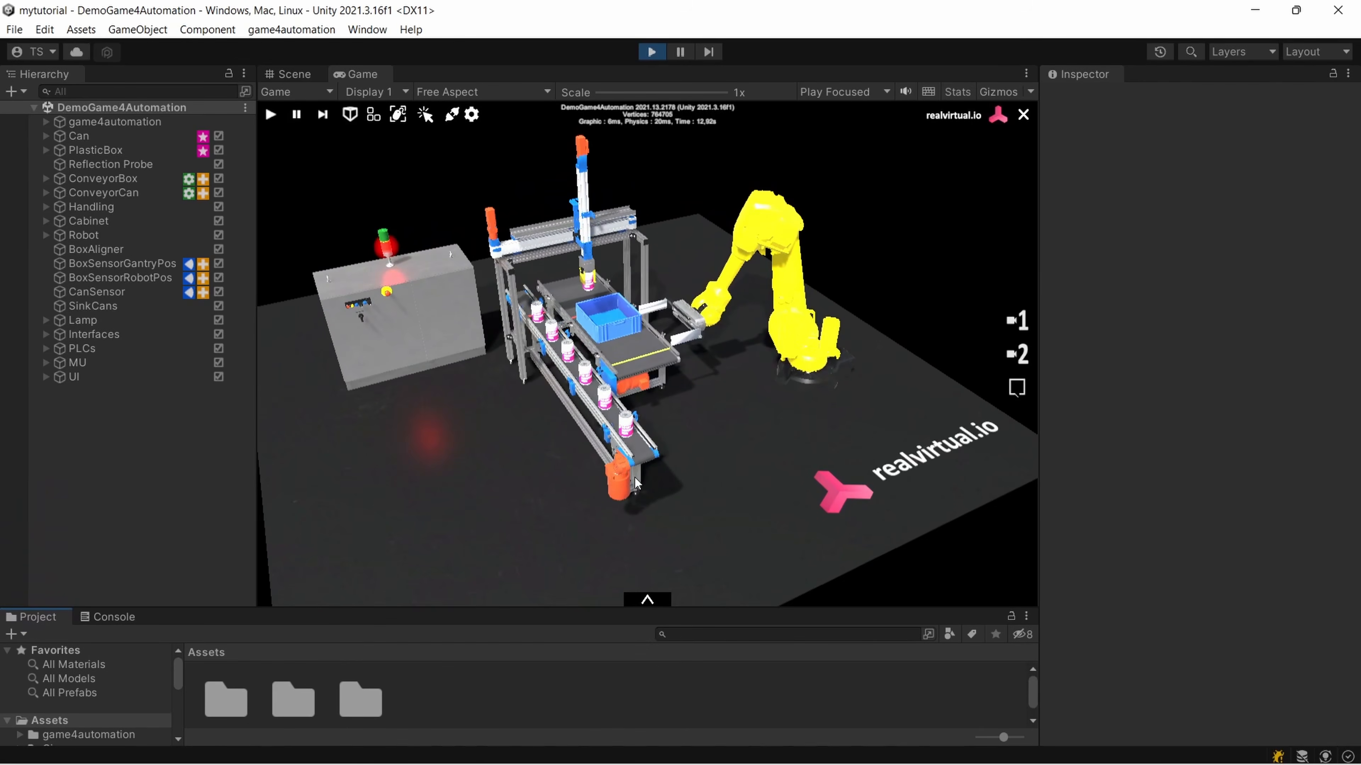
Examine the running simulation in the Scene view, including the cabinet door and the Drive settings of ConveyorBox
right_click_drag(634, 478, 279, 407)
left_click(294, 74)
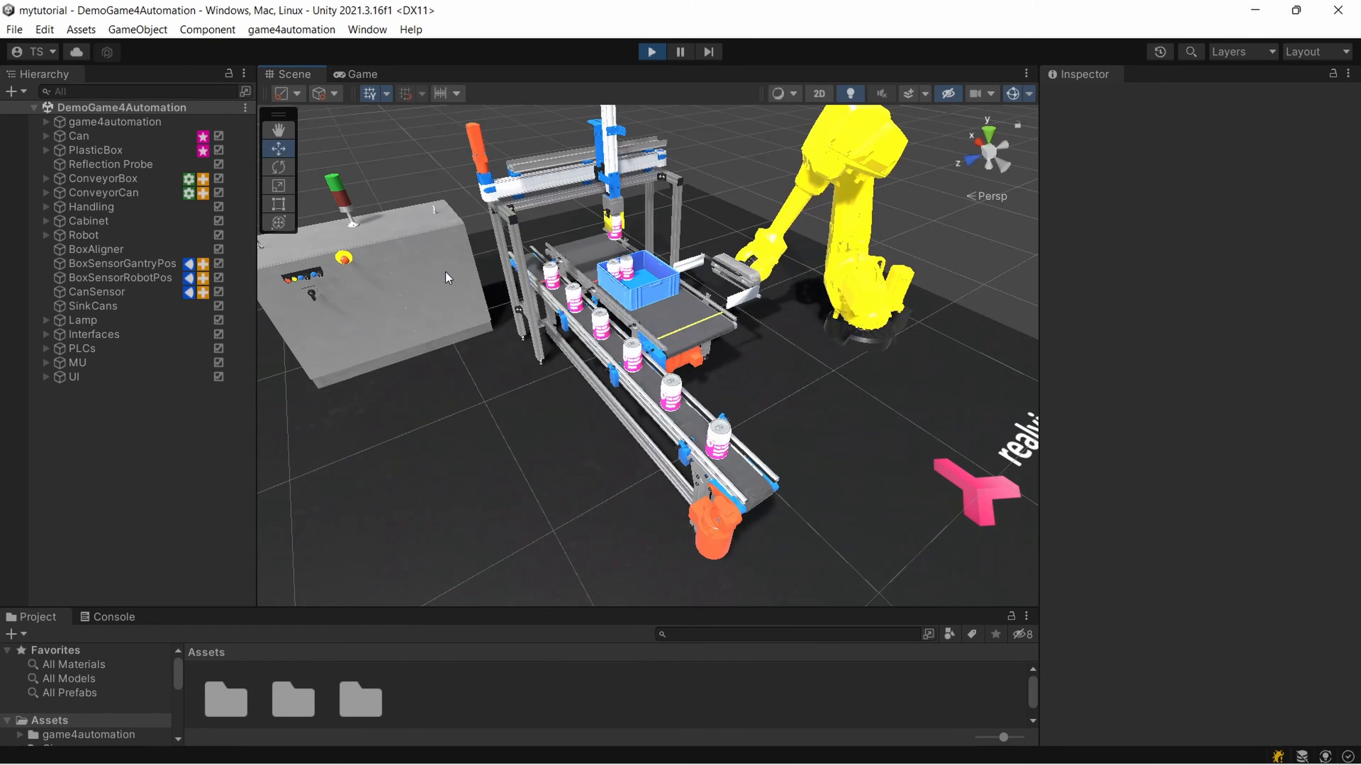
right_click_drag(446, 272, 425, 313)
scroll(493, 317, "down", 3)
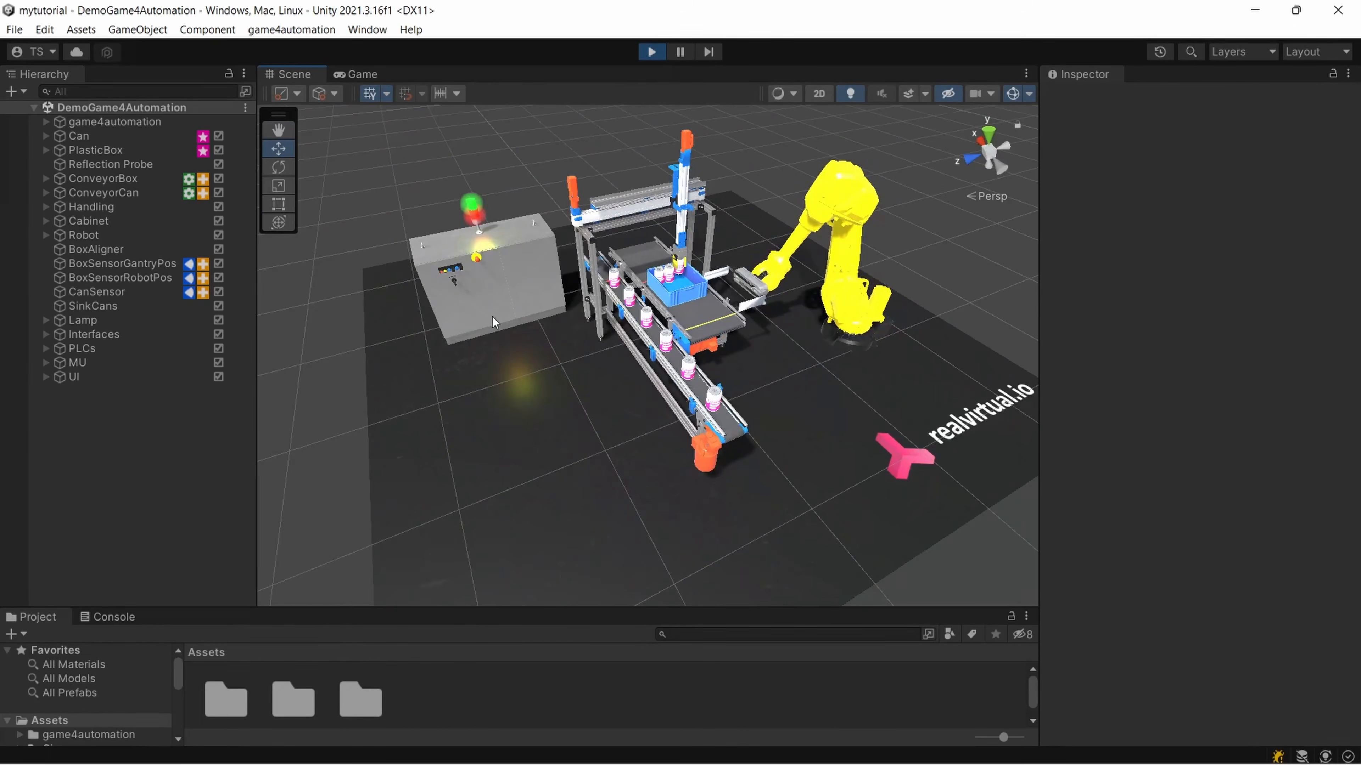
left_click(484, 262)
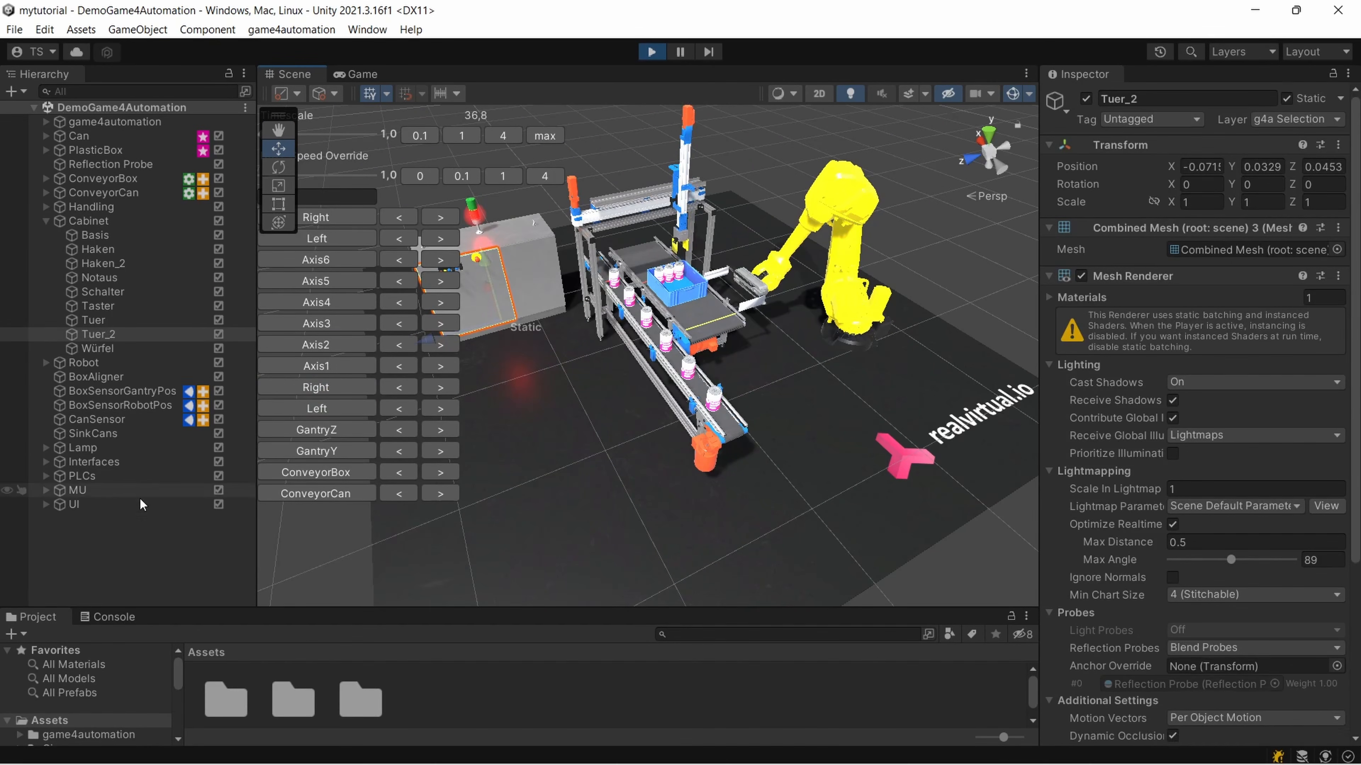
left_click(131, 180)
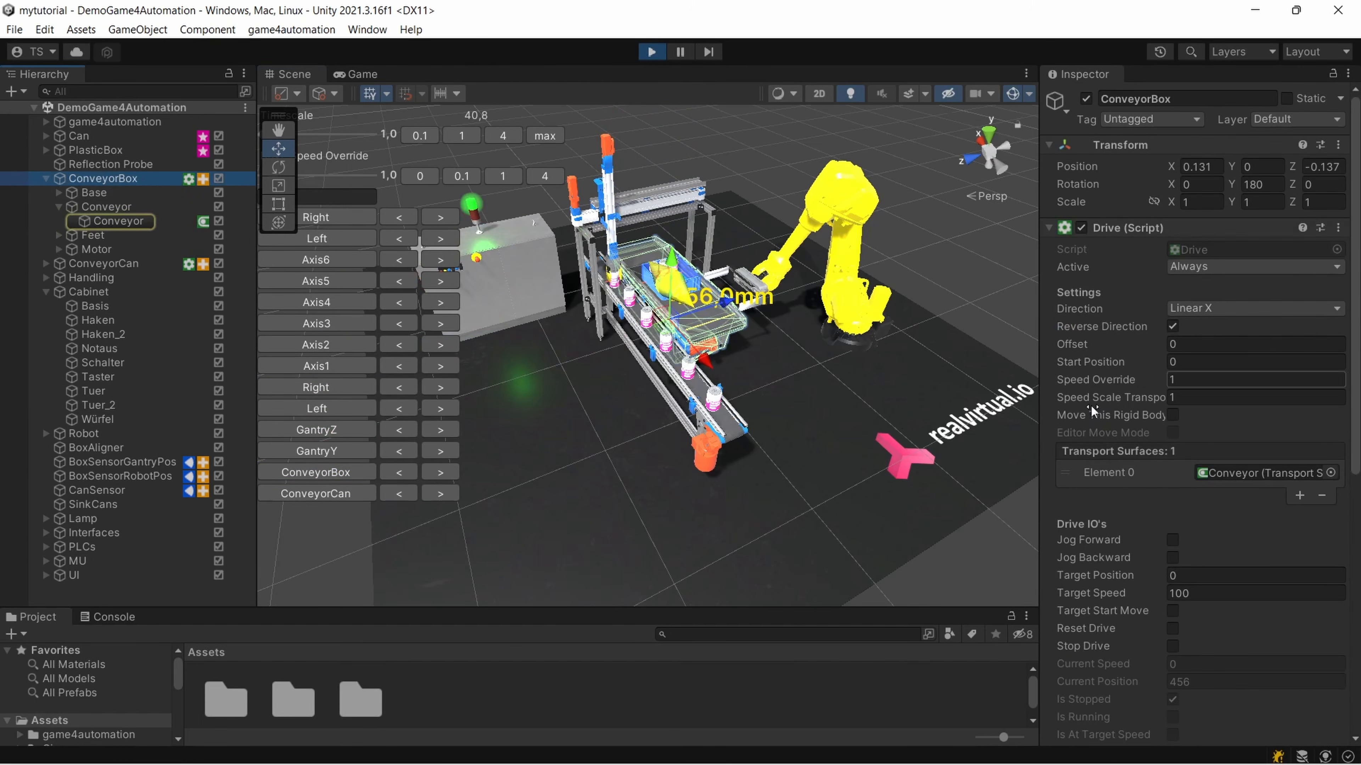
scroll(1149, 555, "down", 5)
scroll(1149, 555, "up", 5)
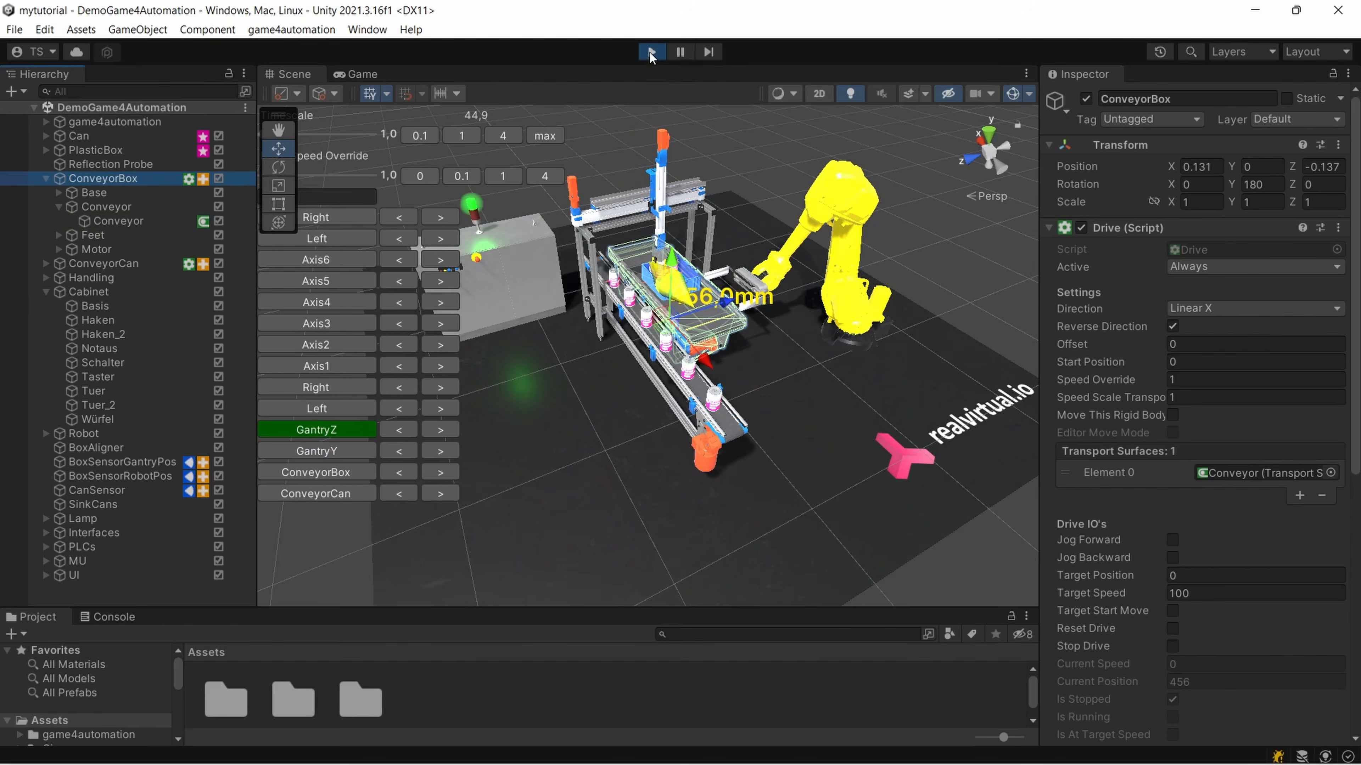
Stop the running simulation and return to editing the demo scene with ConveyorBox selected
left_click(651, 52)
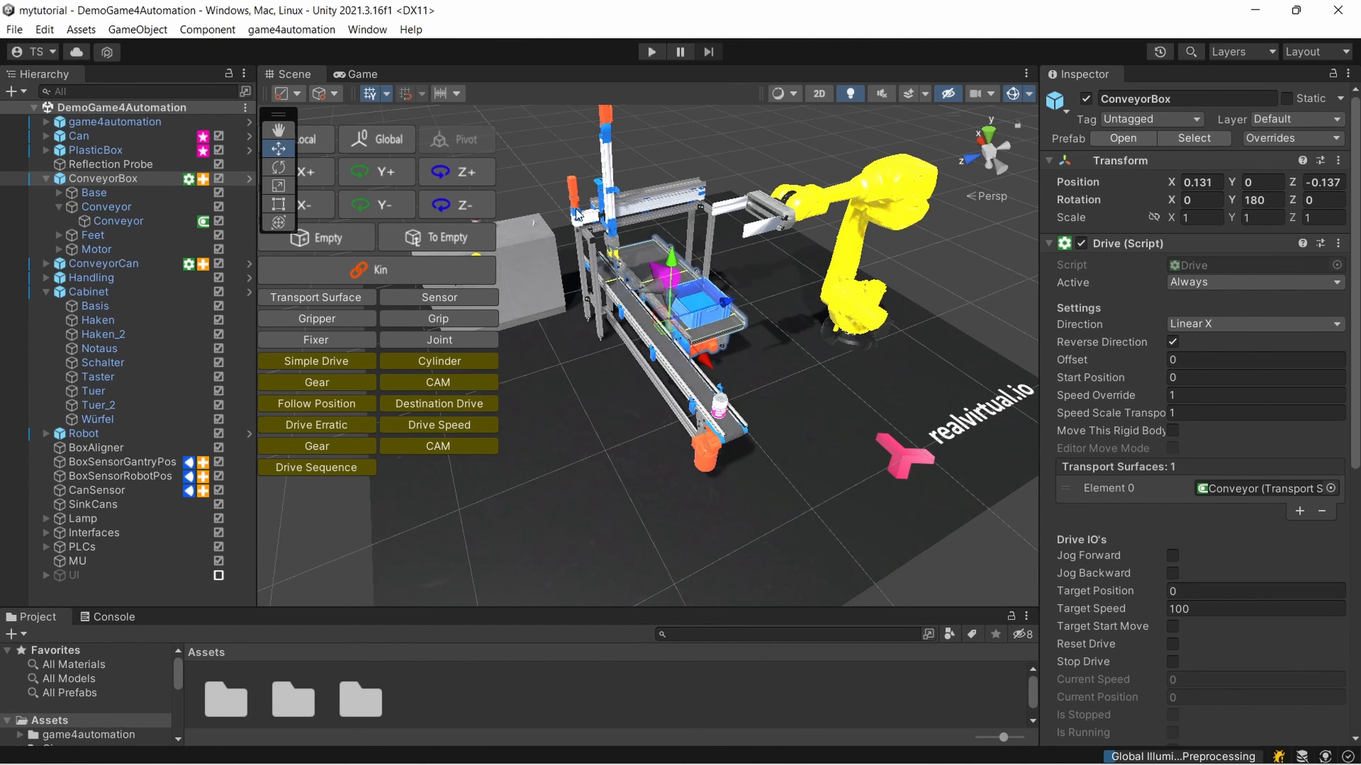
scroll(741, 352, "down", 2)
scroll(741, 353, "up", 3)
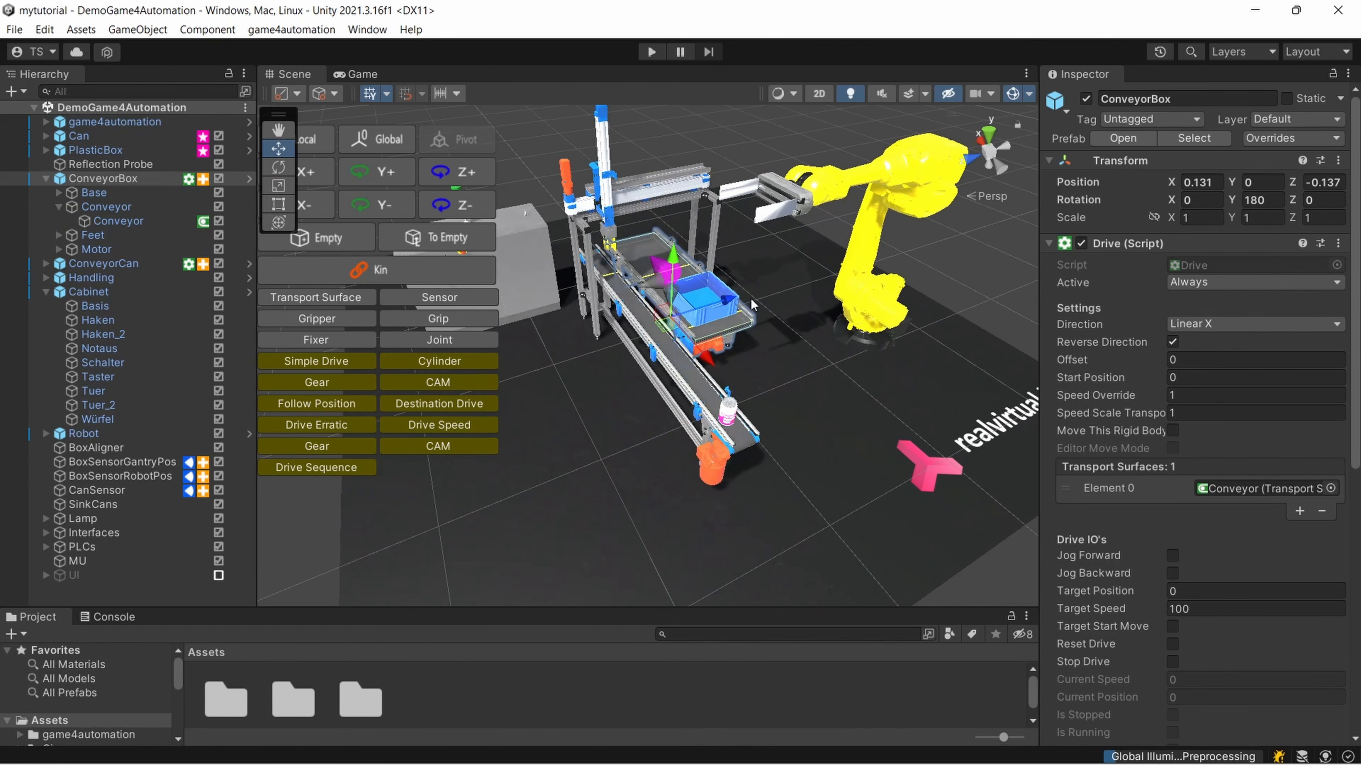
mouse_move(751, 305)
left_mouse_down("alt")
mouse_move(694, 303)
mouse_move(811, 303)
mouse_move(727, 305)
left_mouse_up("alt")
middle_click_drag(727, 305, 701, 317)
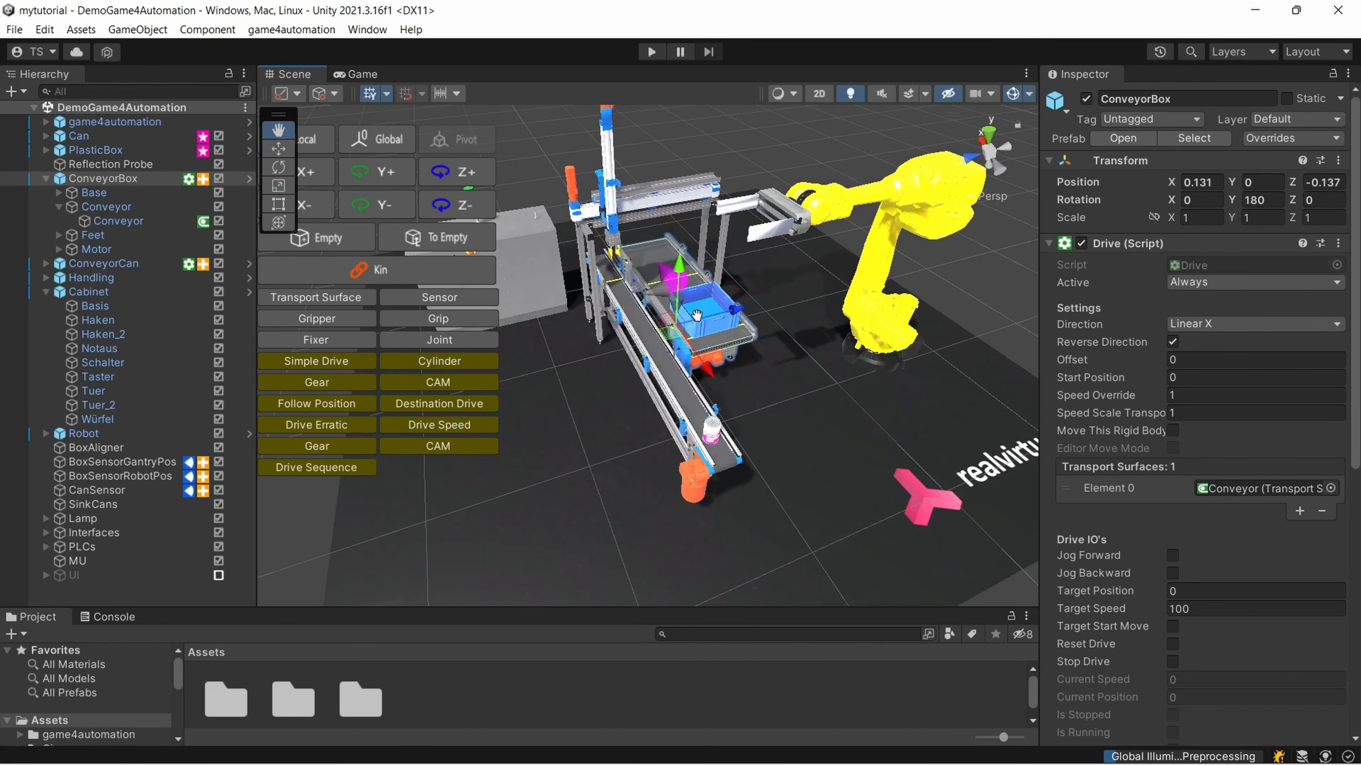
Show the Console for the demo scene and check its messages
left_click(289, 31)
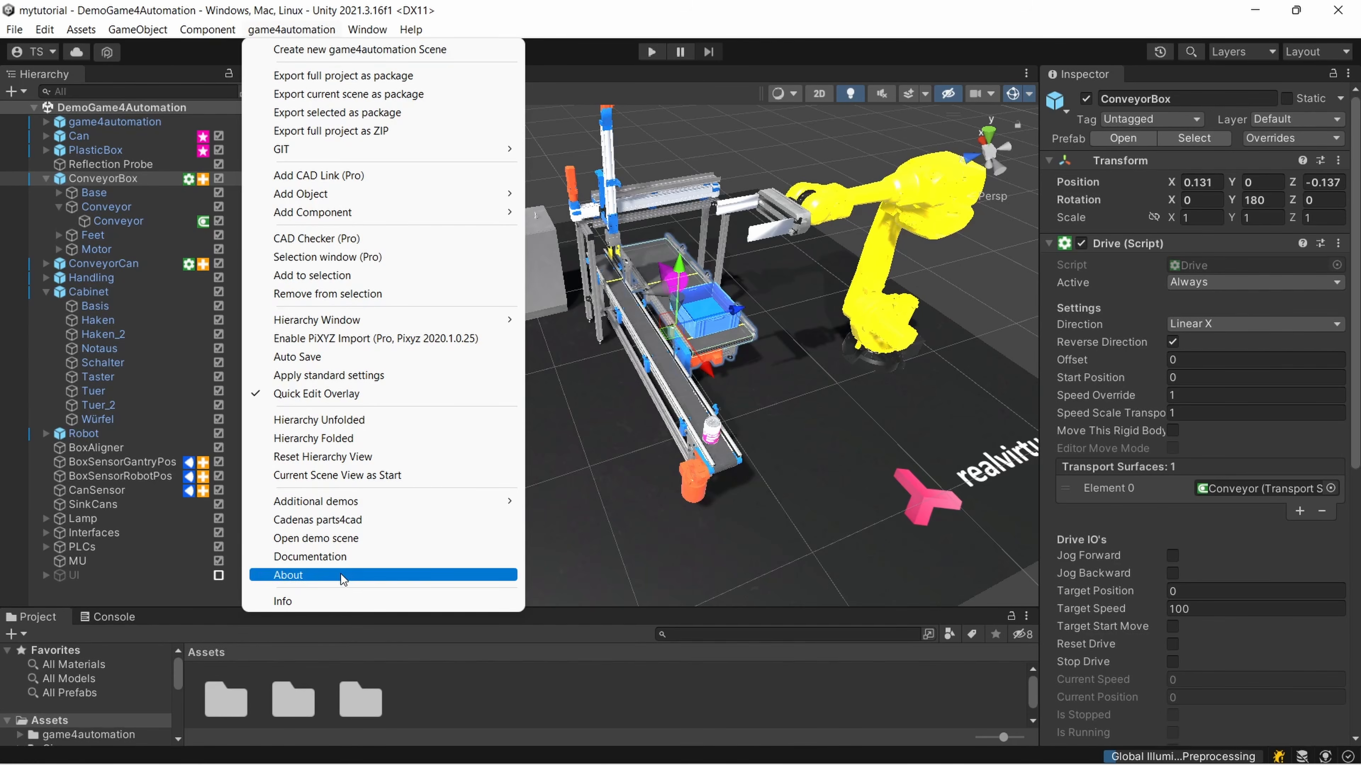
left_click(559, 46)
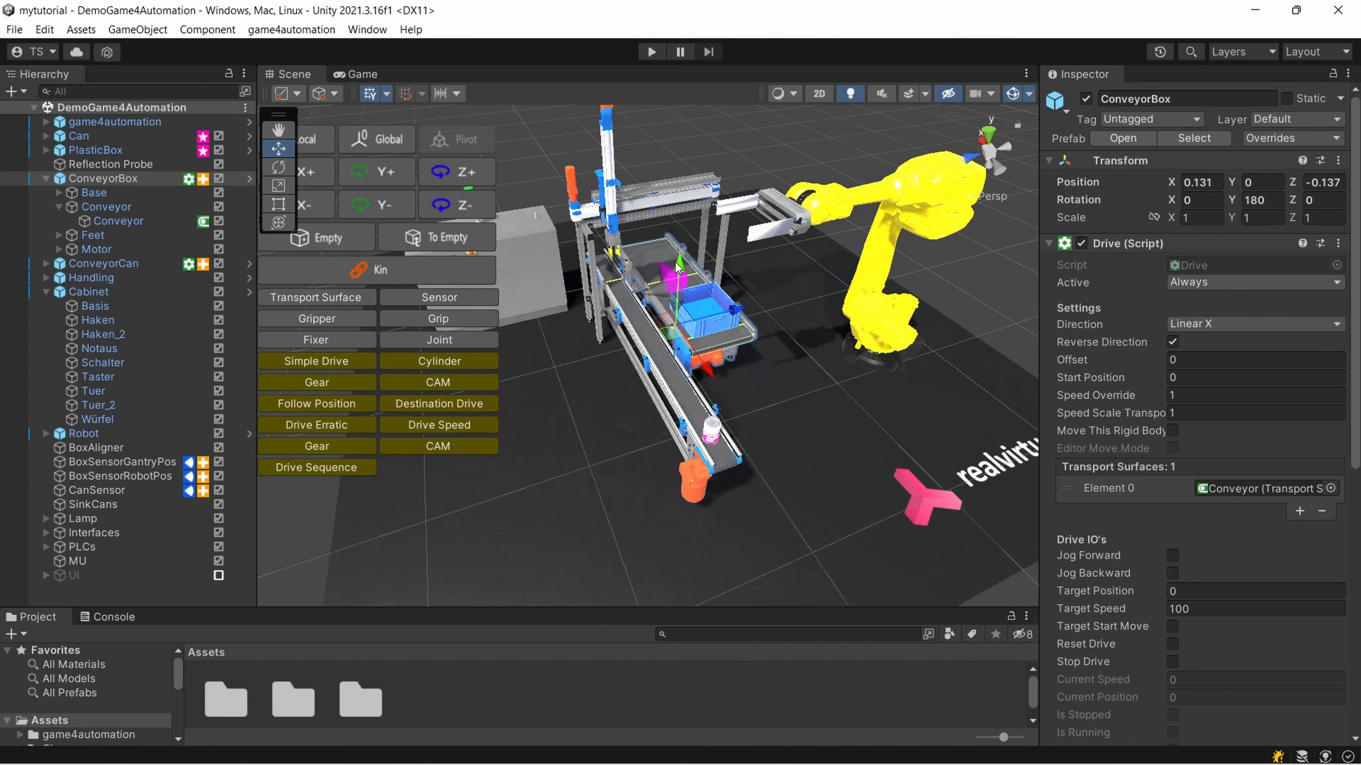
left_click(115, 618)
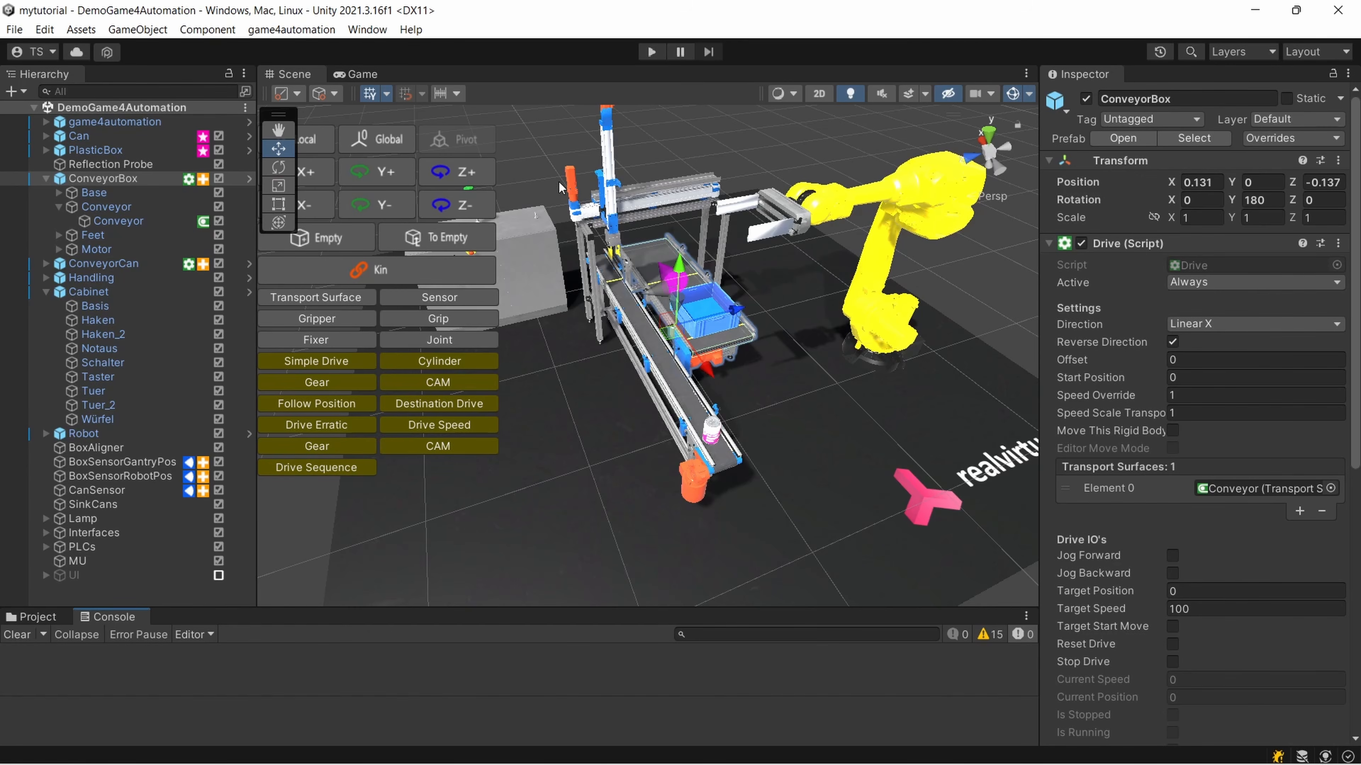
scroll(705, 302, "down", 5)
scroll(705, 302, "up", 7)
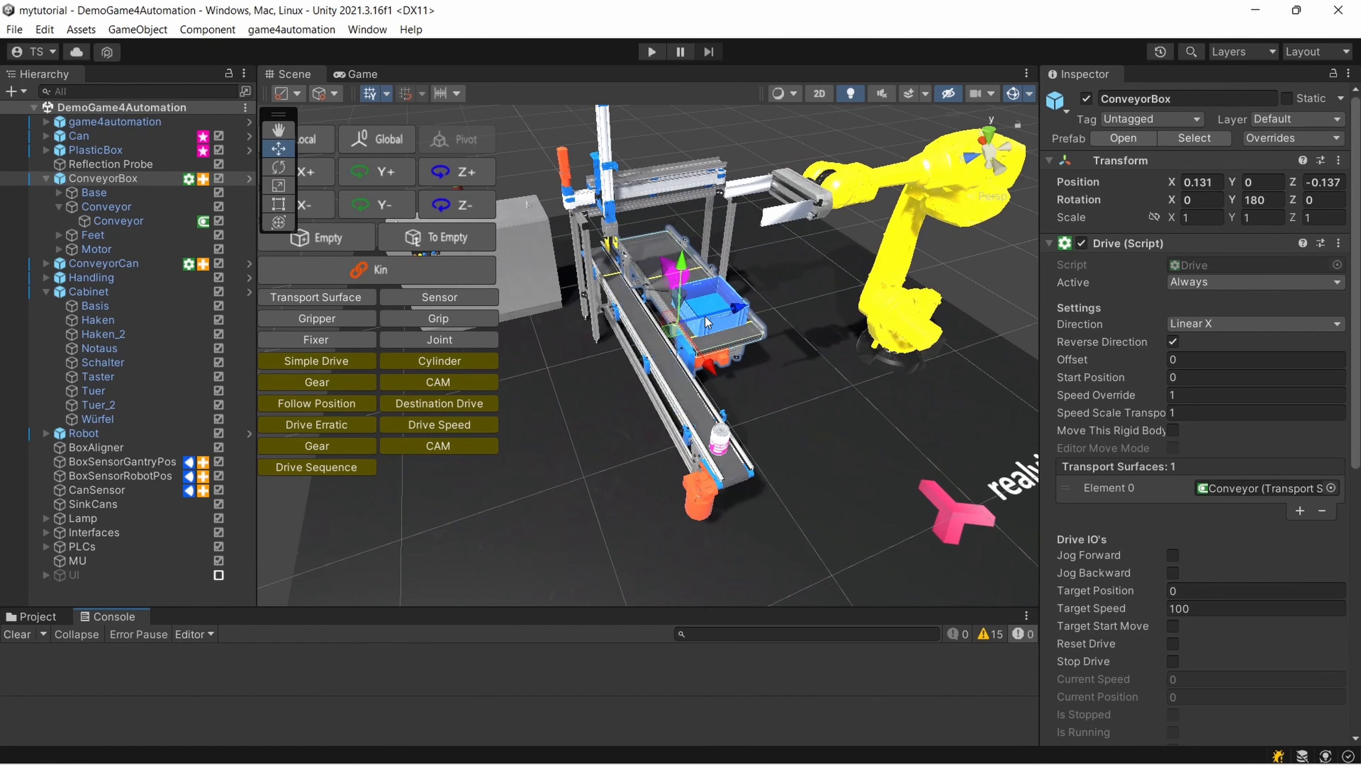
Check the layer visibility list, apply the game4automation standard settings to the project and acknowledge the confirmation
left_click(1262, 55)
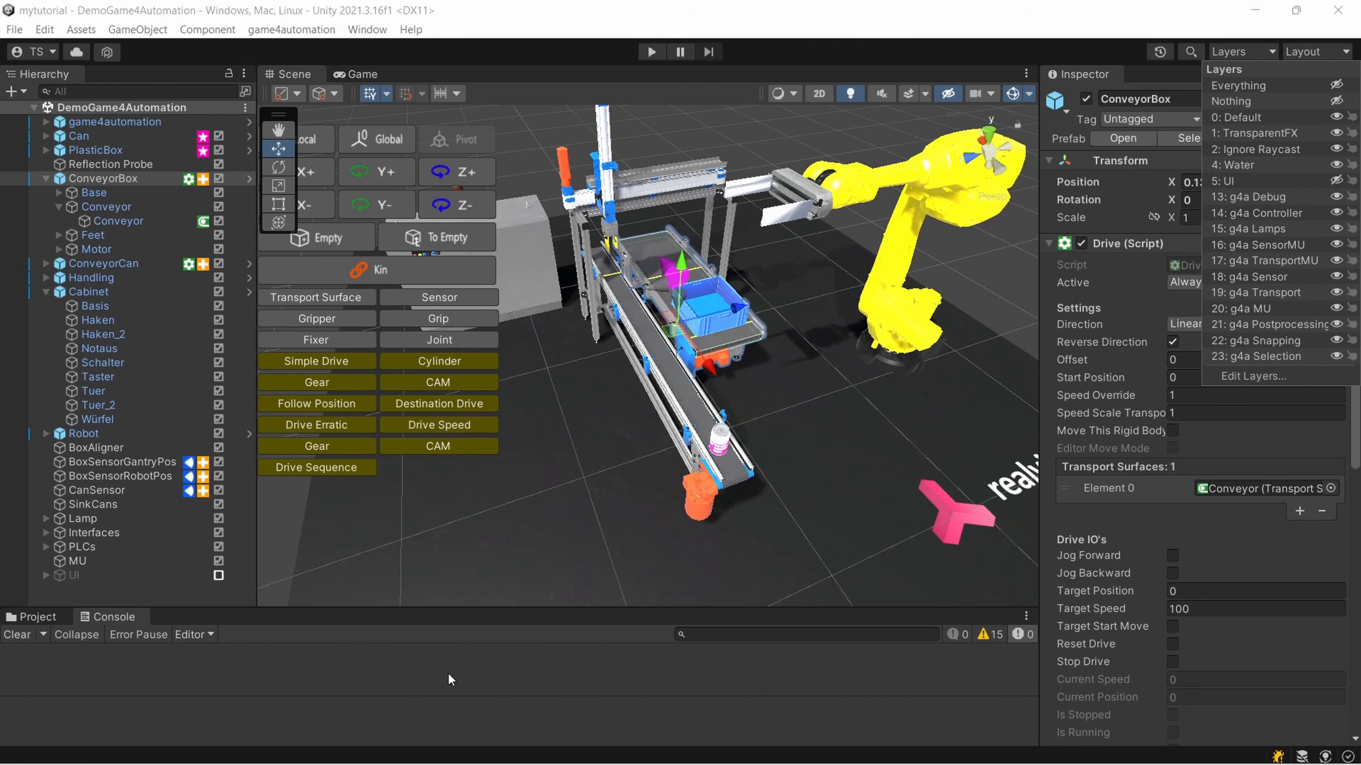
left_click(292, 29)
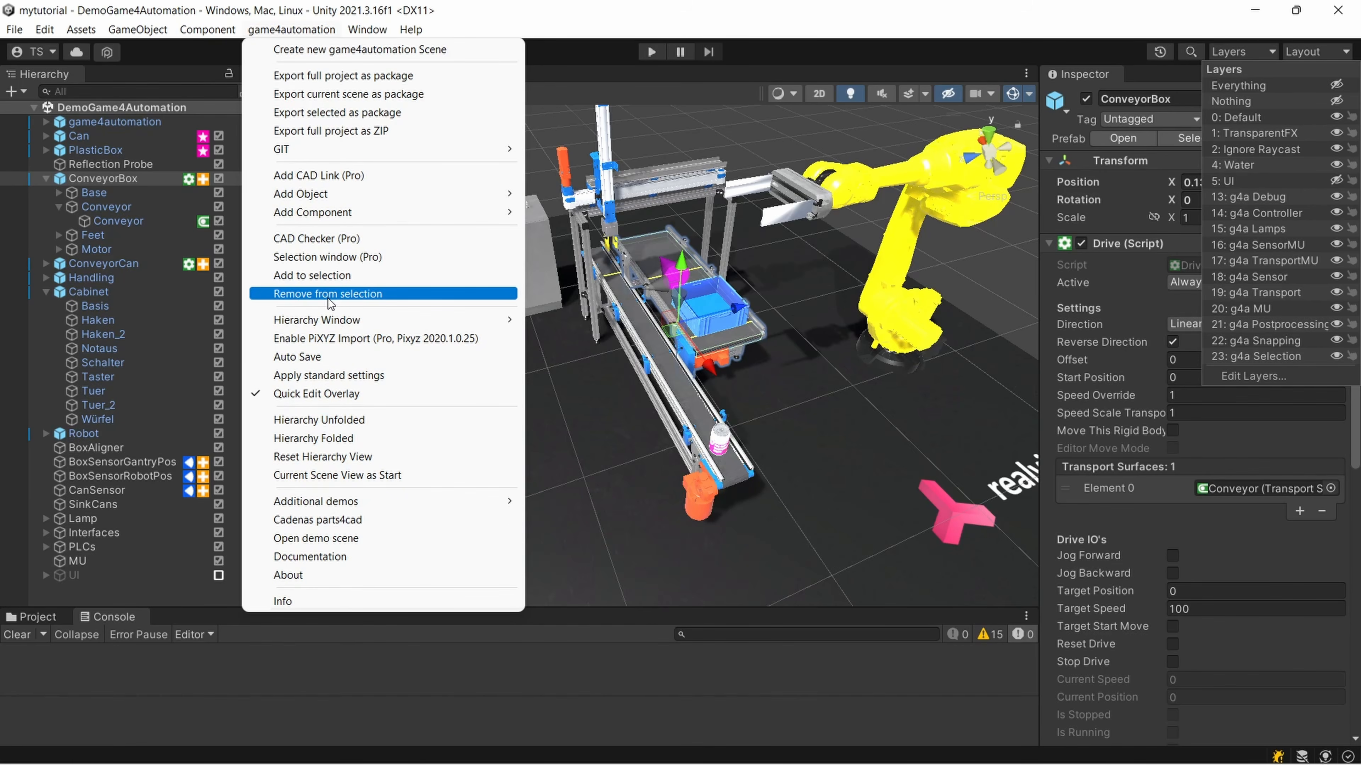
left_click(327, 376)
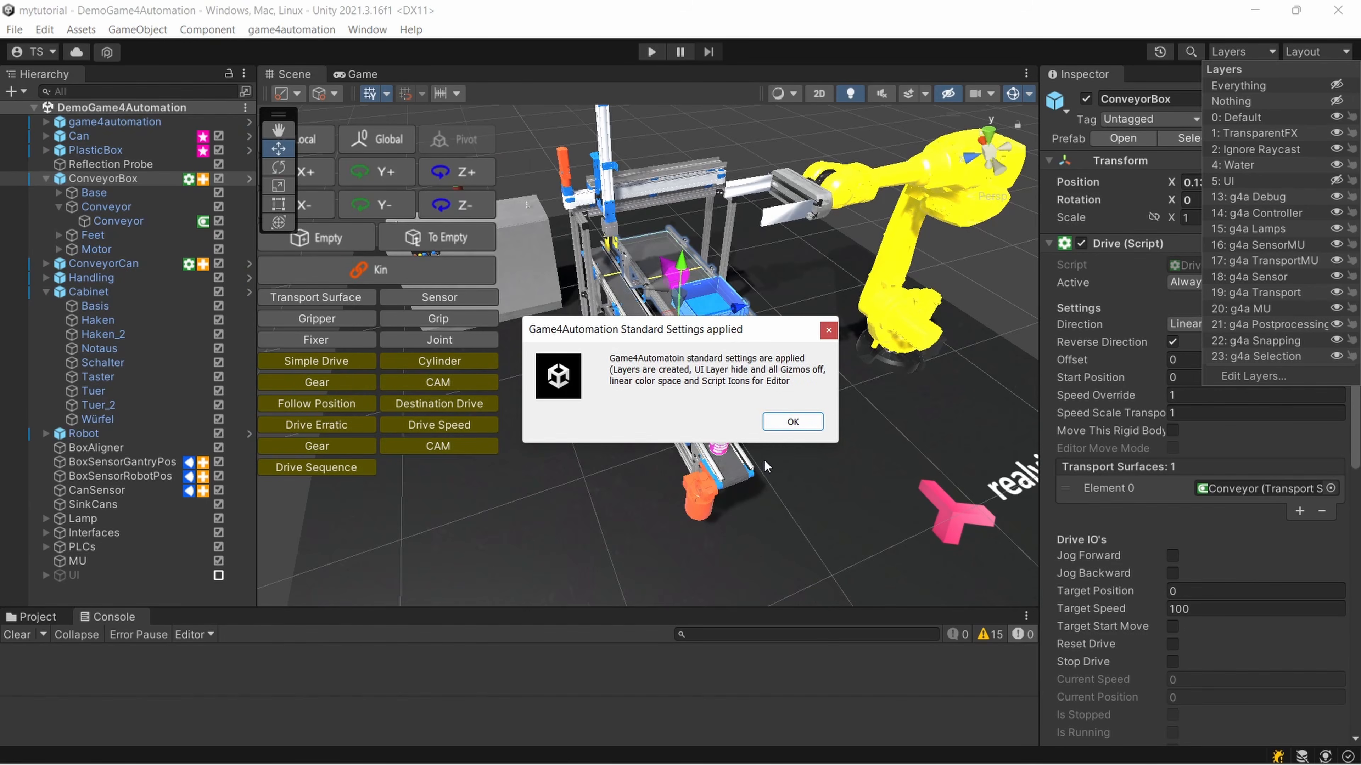
left_click(775, 425)
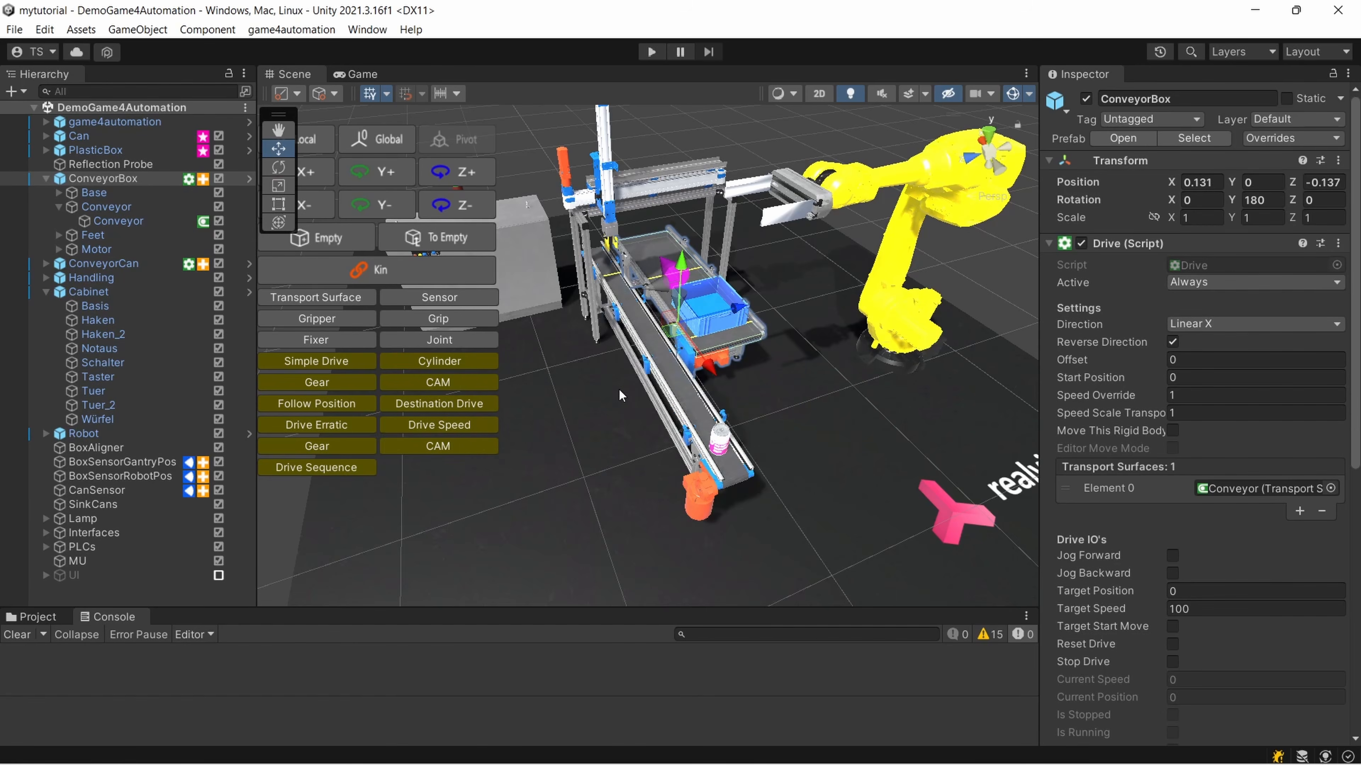
Examine the demo scene from different distances and select the game4automation object to view its controller settings
scroll(620, 395, "down", 2)
scroll(620, 396, "up", 5)
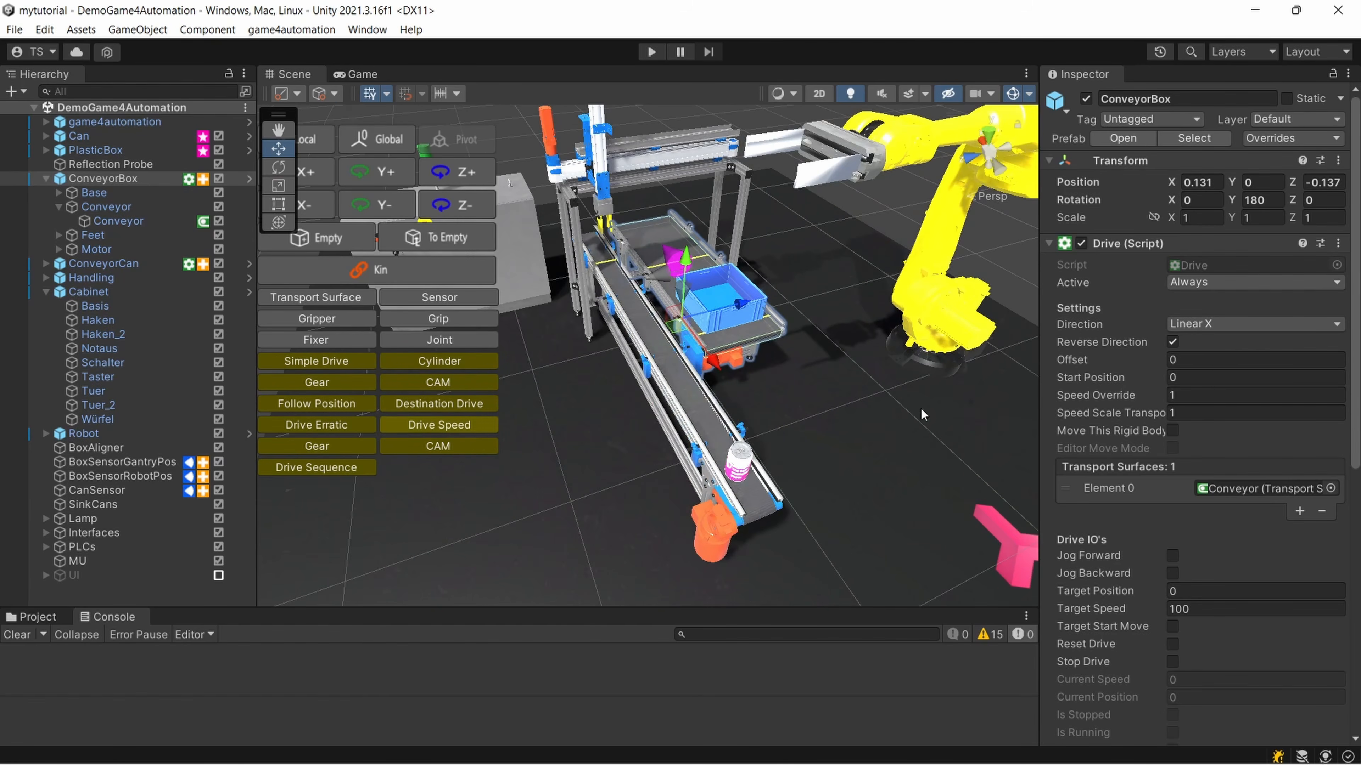
scroll(799, 270, "down", 3)
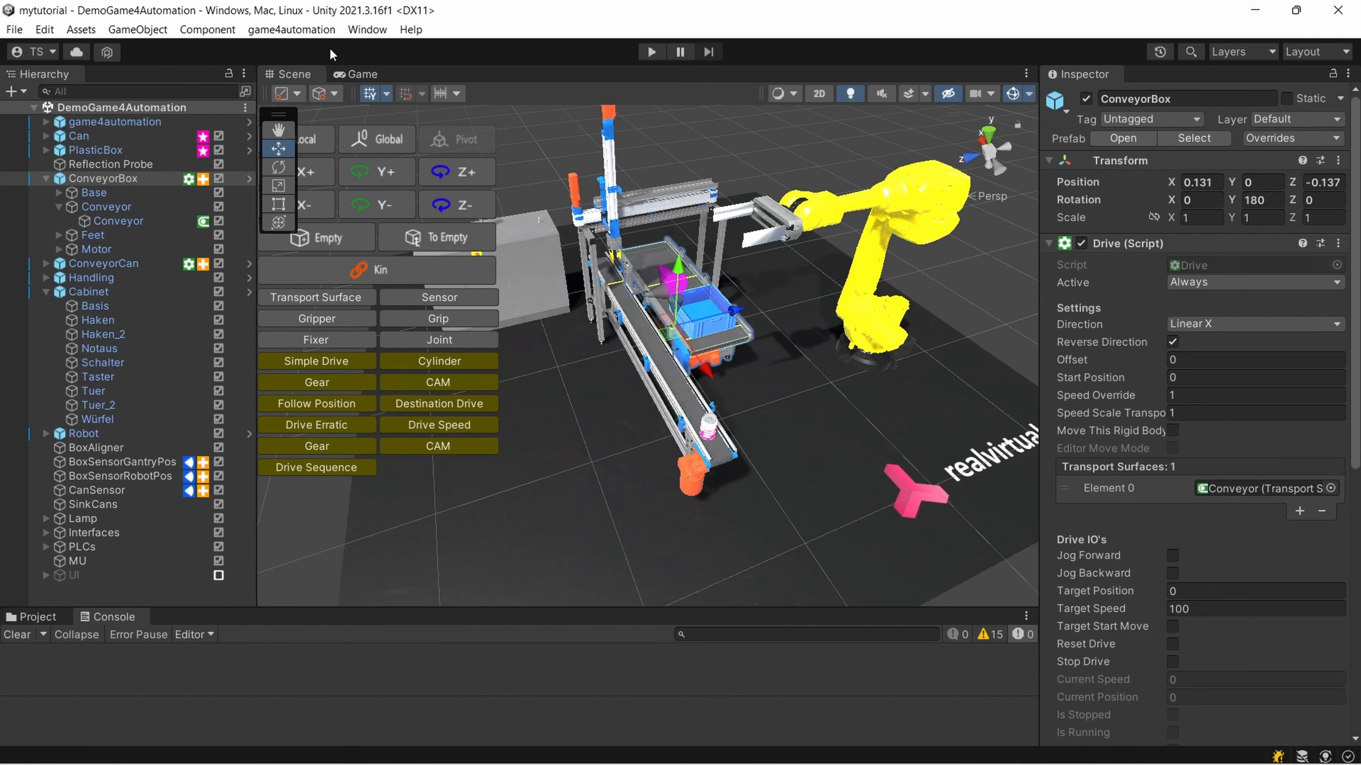
left_click(328, 29)
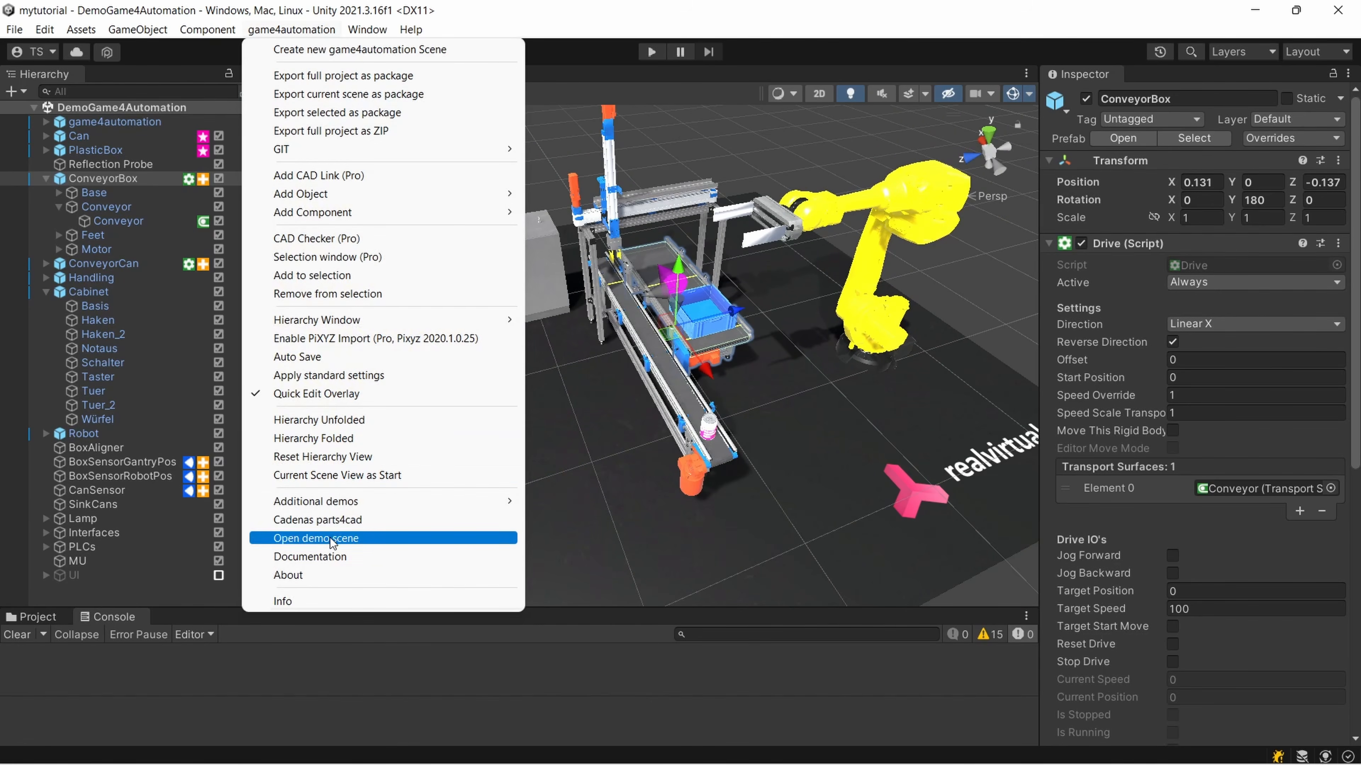
left_click(728, 388)
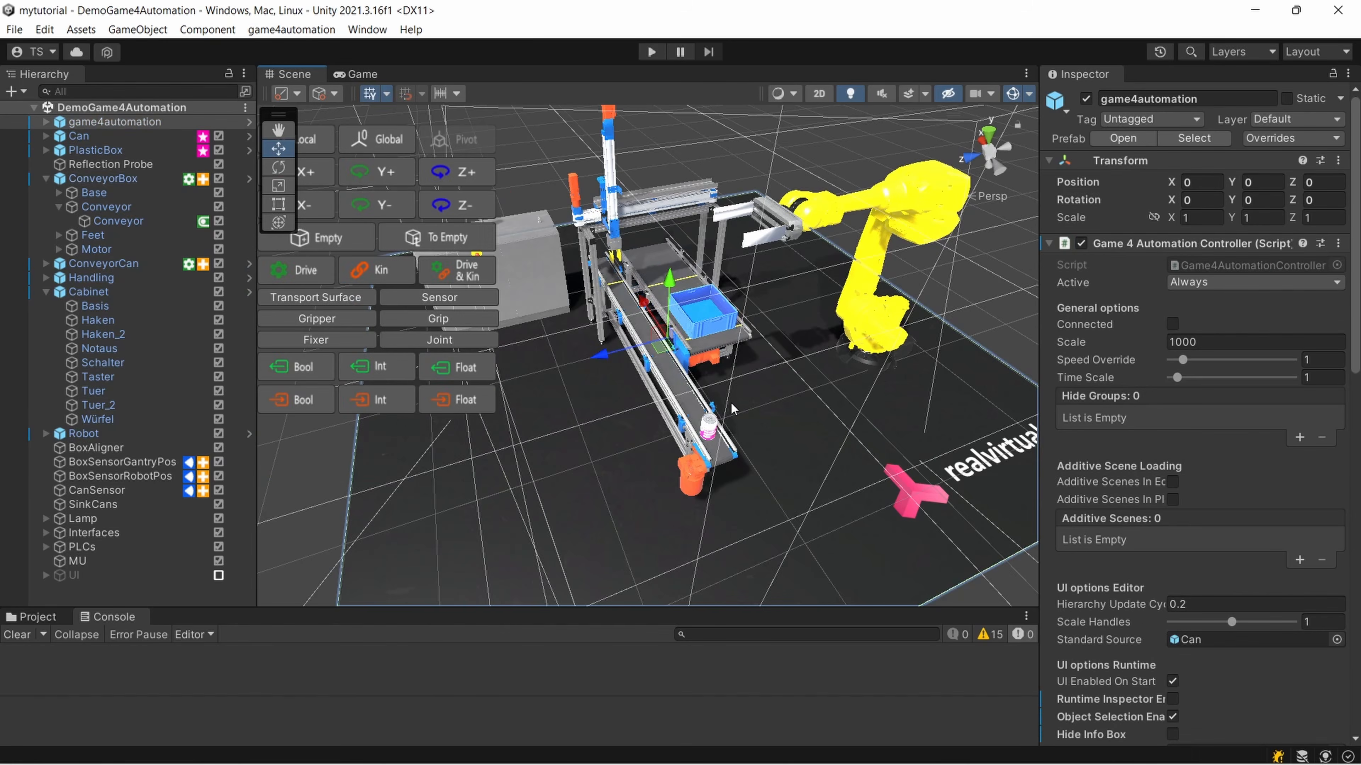
scroll(728, 388, "up", 2)
scroll(728, 388, "down", 2)
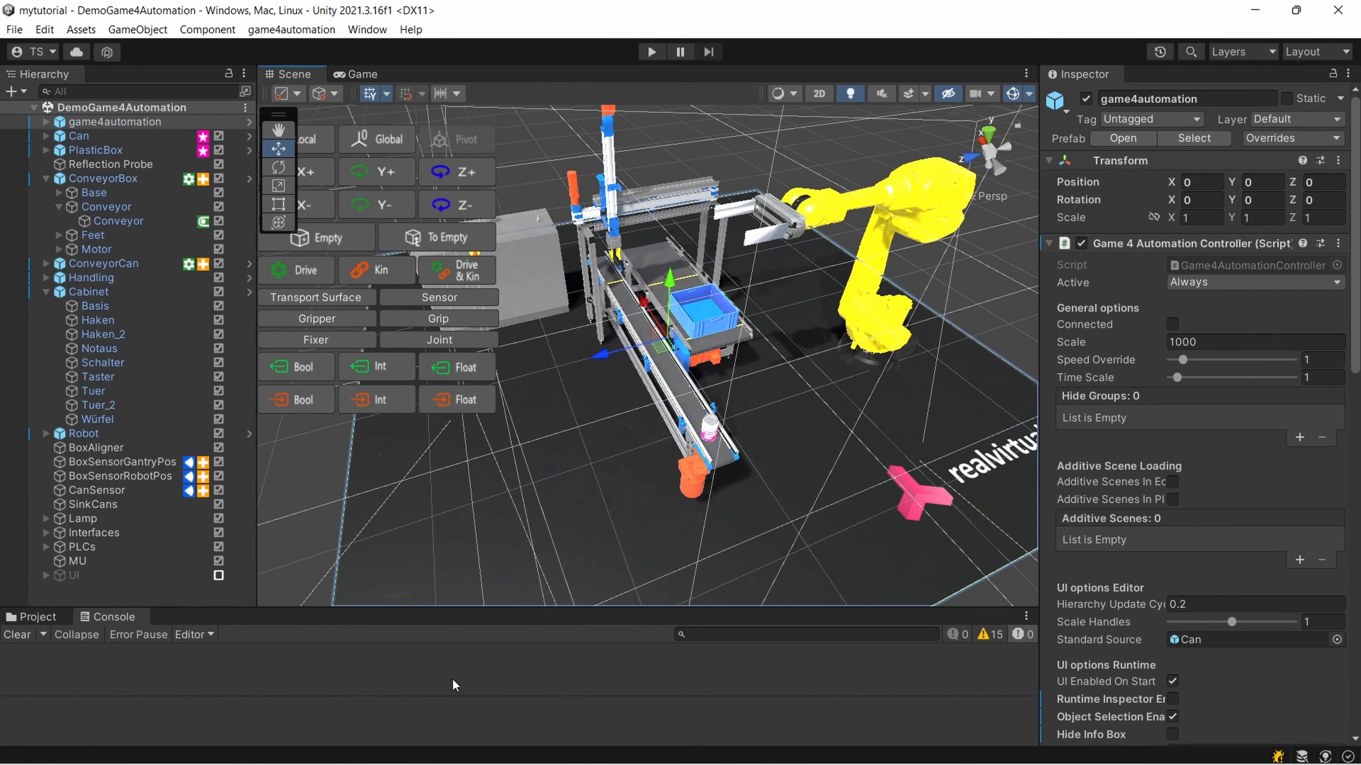
scroll(550, 395, "down", 4)
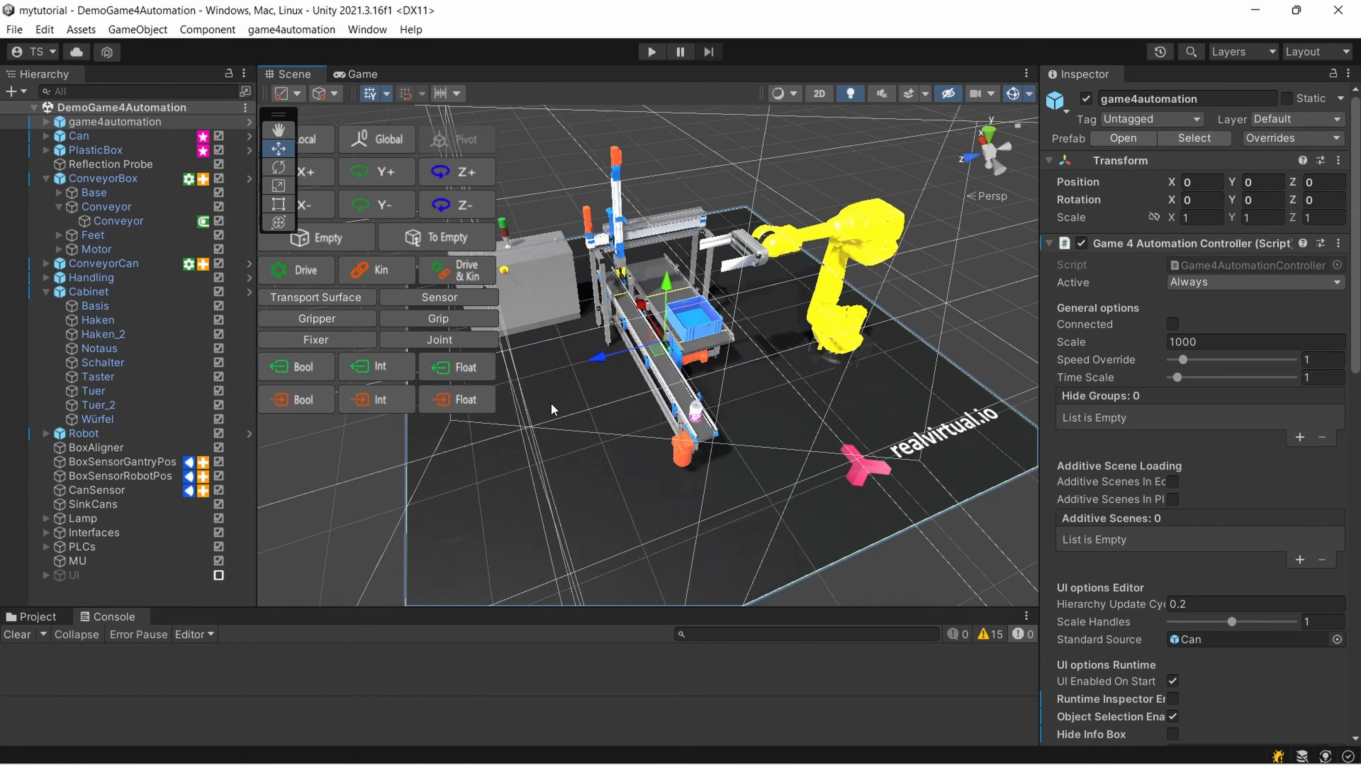
scroll(550, 394, "up", 3)
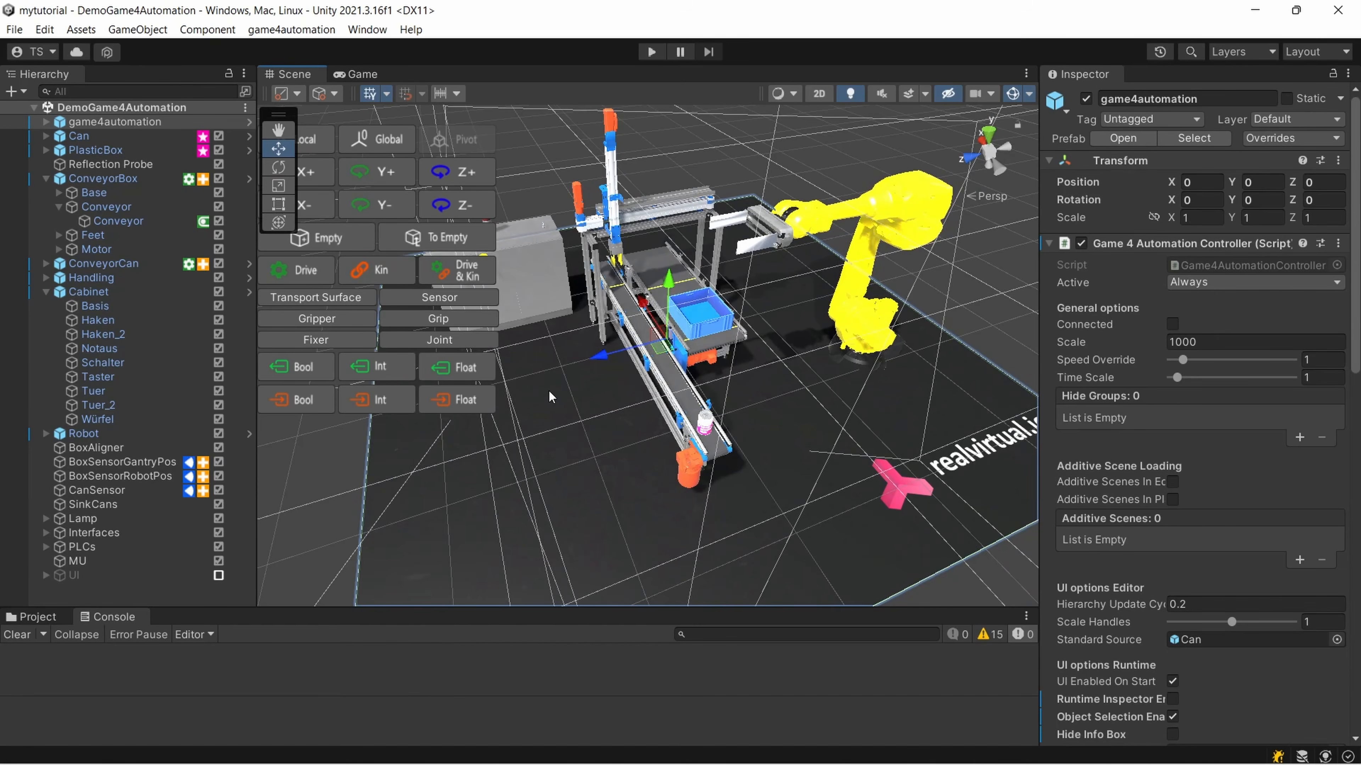
scroll(555, 385, "down", 2)
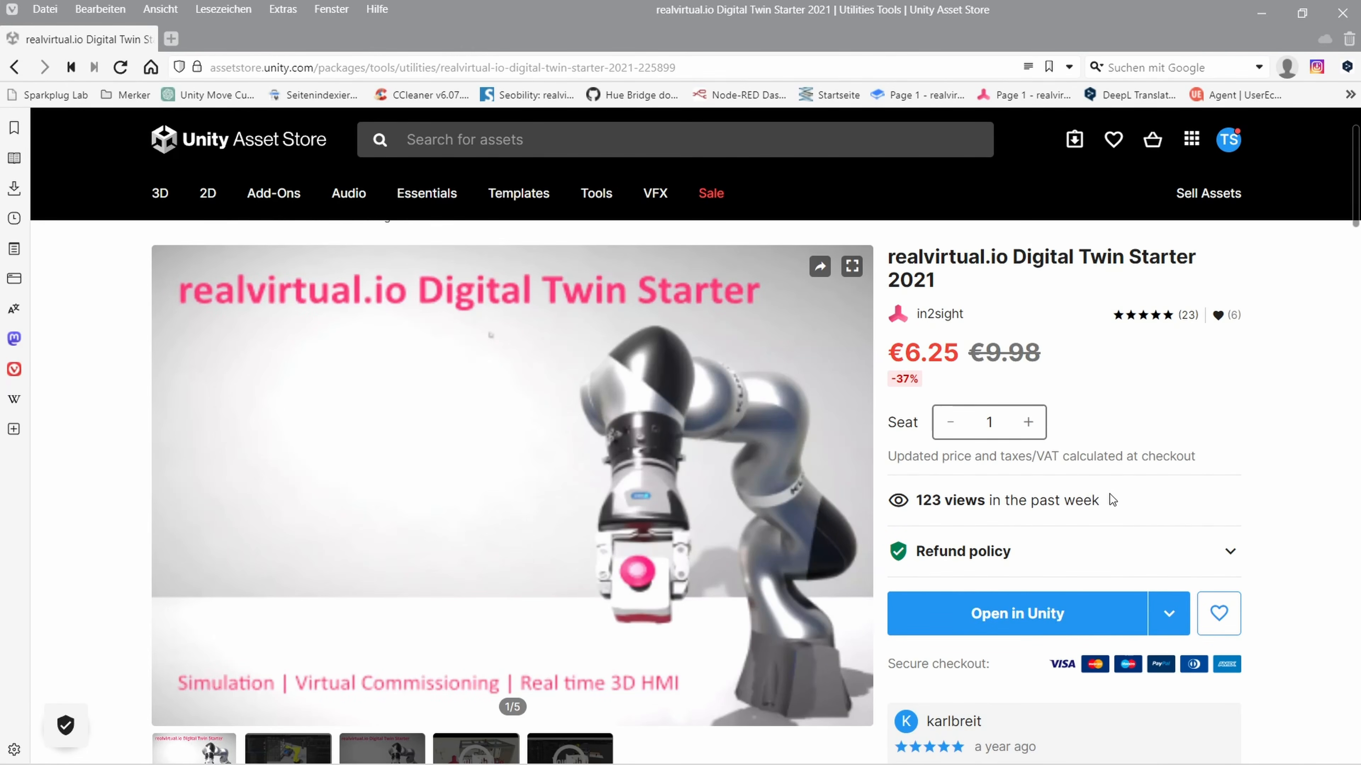
Open realvirtual.io Digital Twin Starter 2021 from the Unity Asset Store page in the Unity Editor and import all its files
scroll(1123, 490, "down", 2)
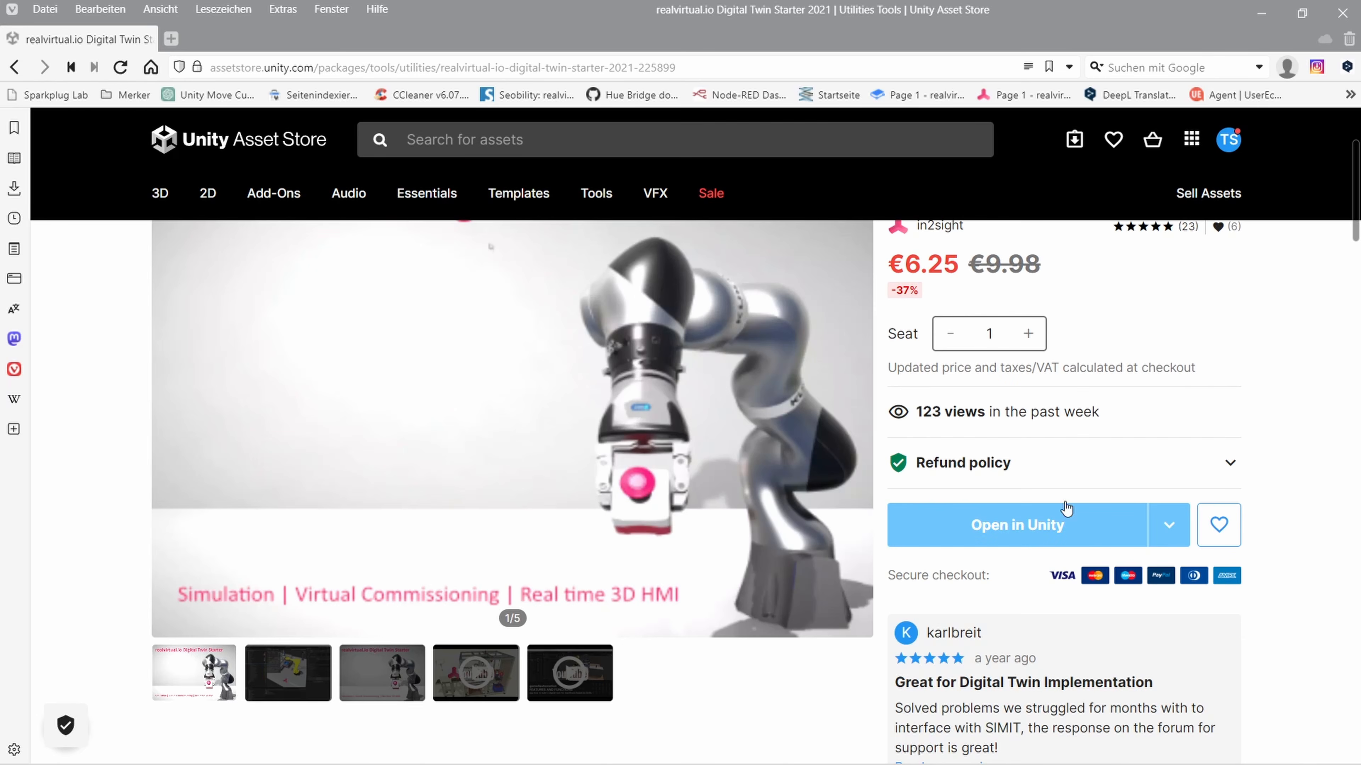
left_click(1008, 530)
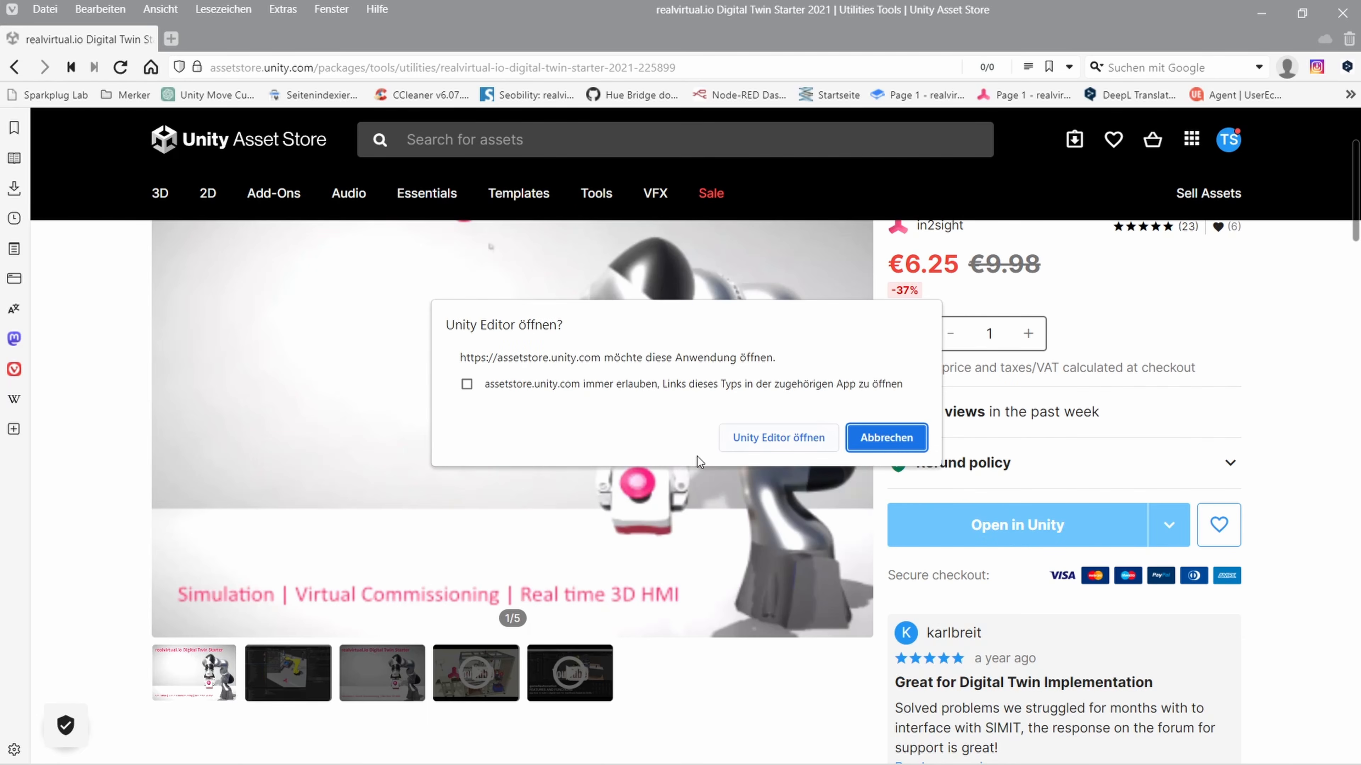
left_click(769, 443)
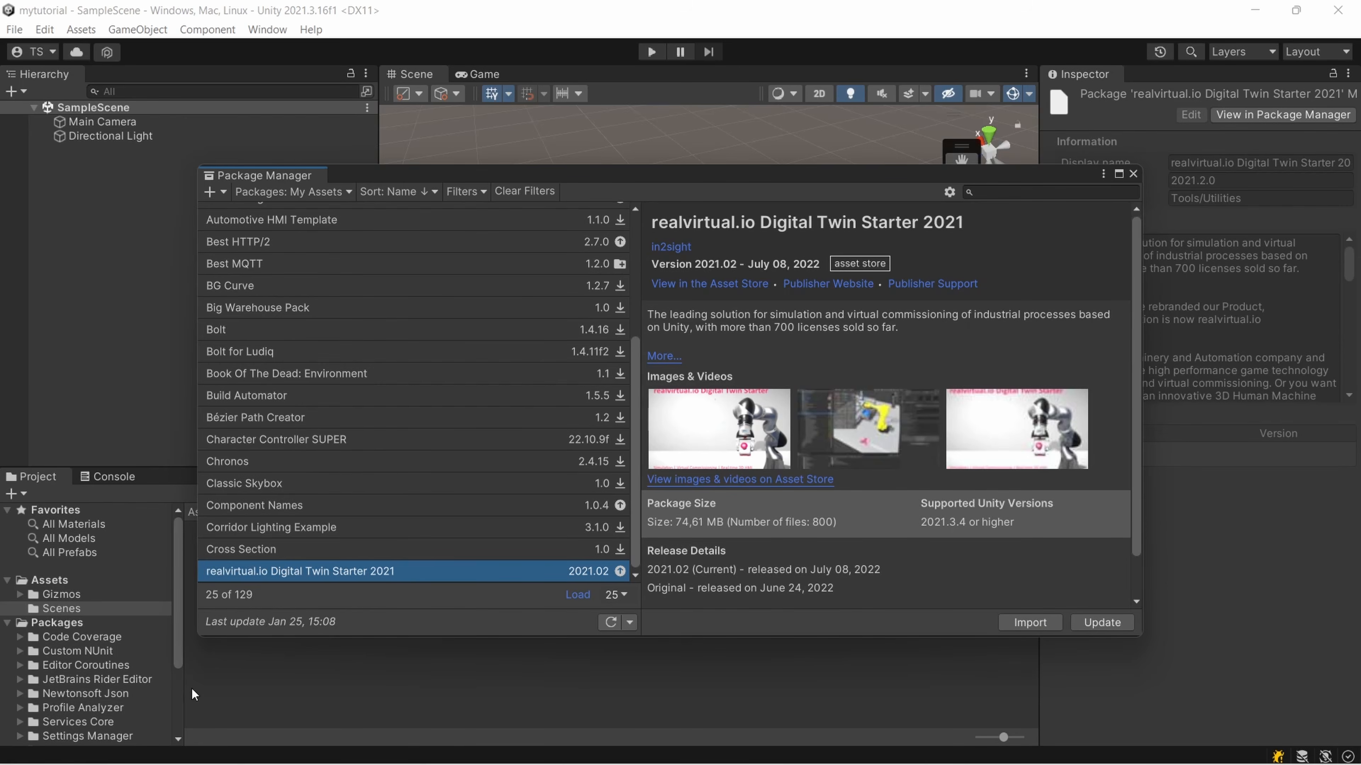
left_click(1039, 623)
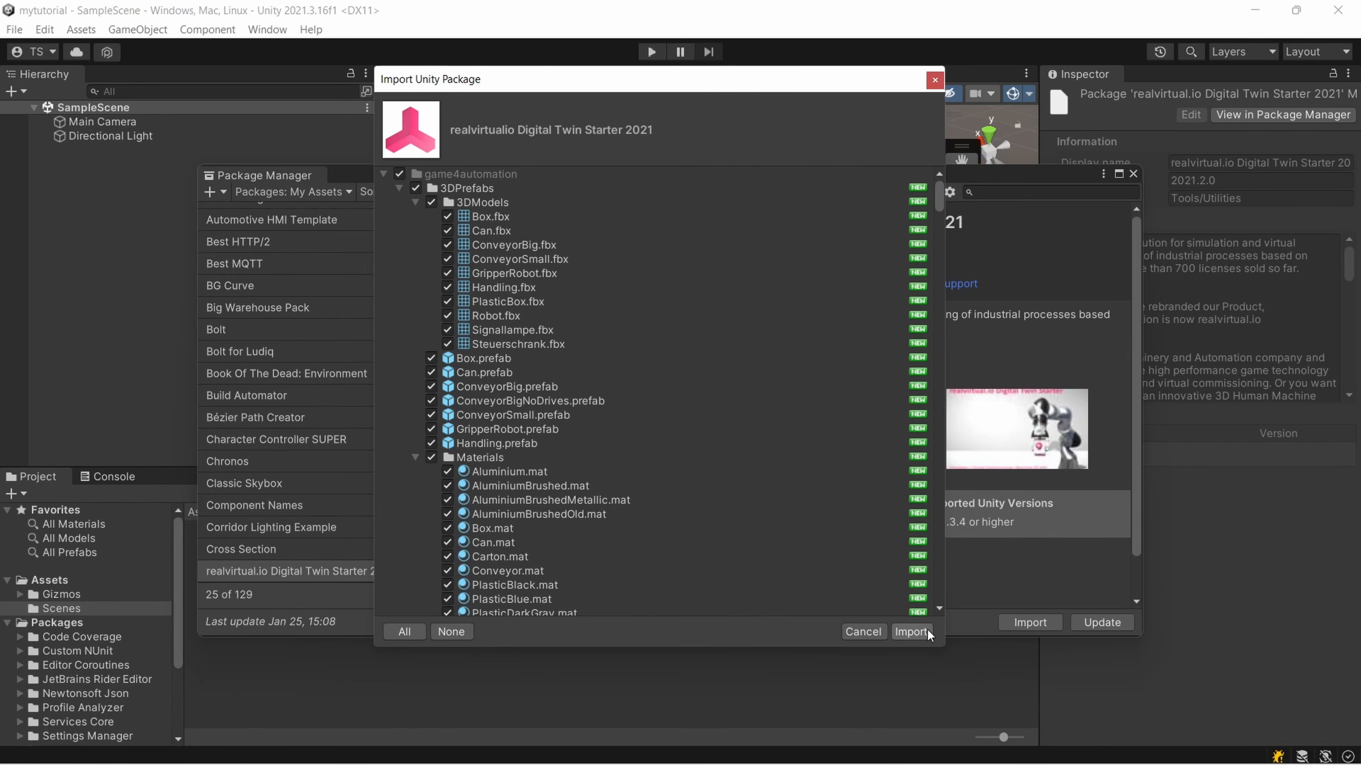
left_click(912, 632)
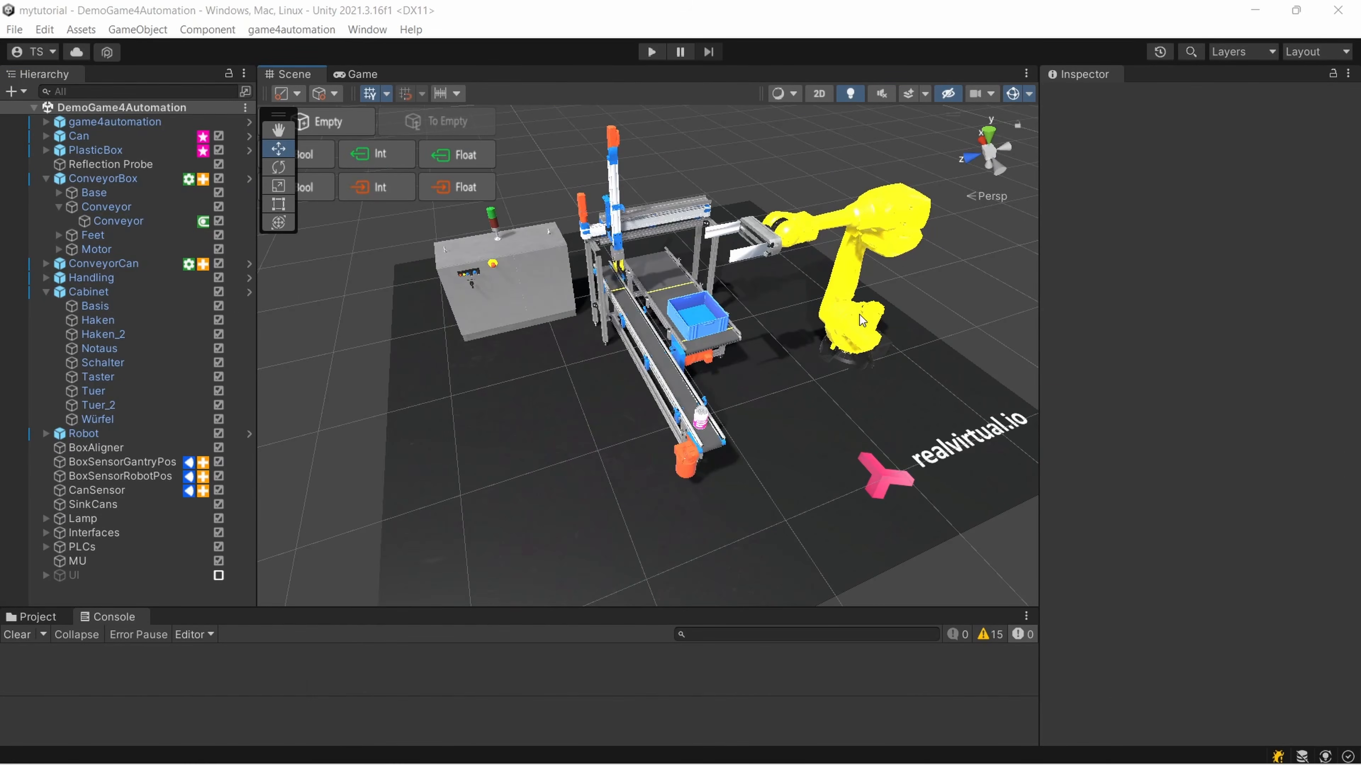
Open the game4automation demo scene again
right_click_drag(841, 247, 890, 271)
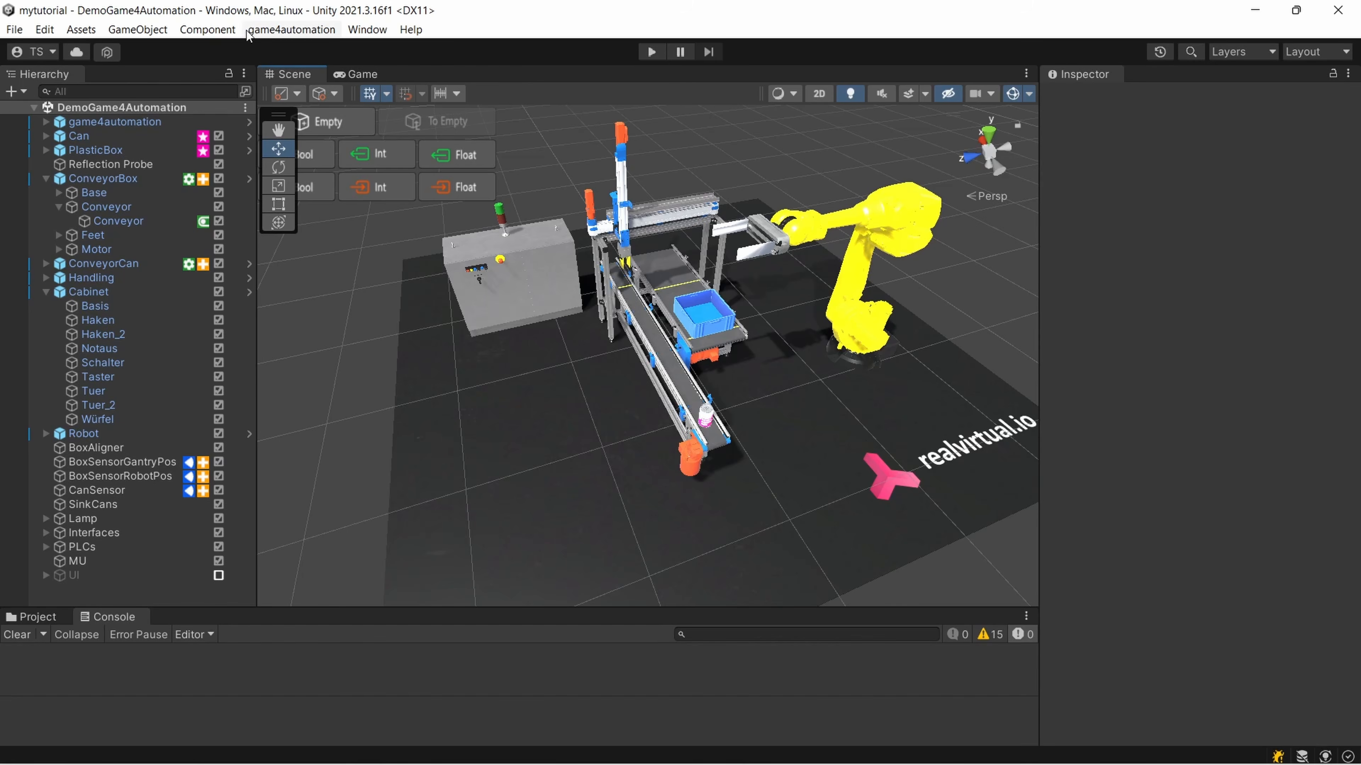
left_click(289, 30)
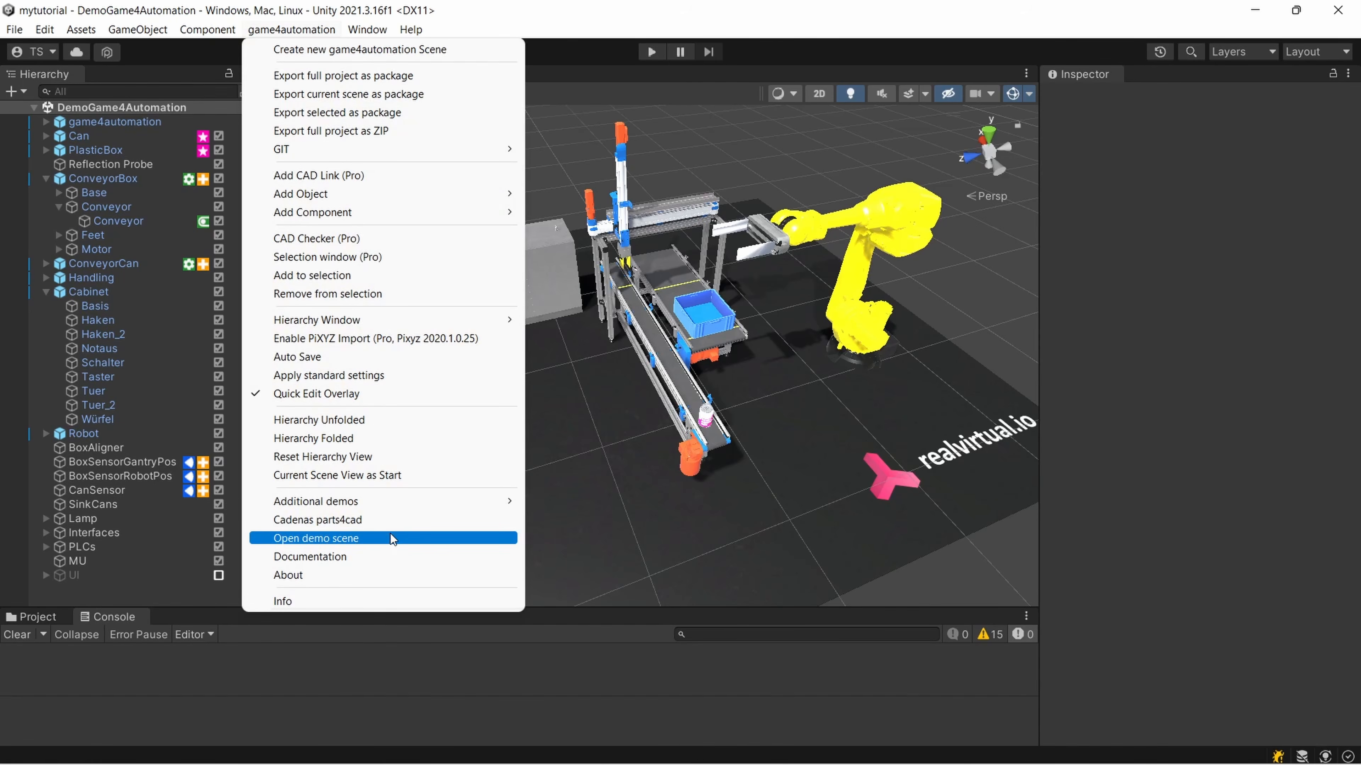
left_click(328, 542)
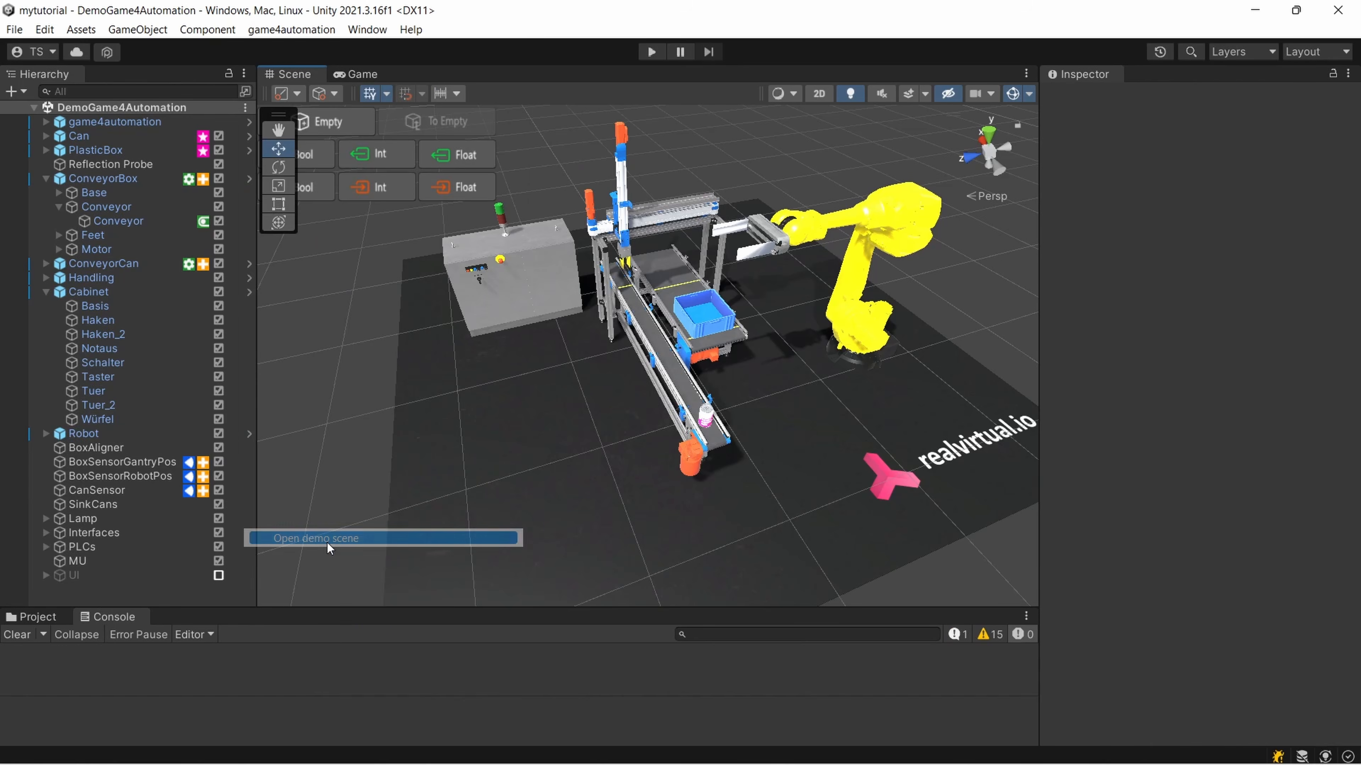
scroll(659, 316, "up", 2)
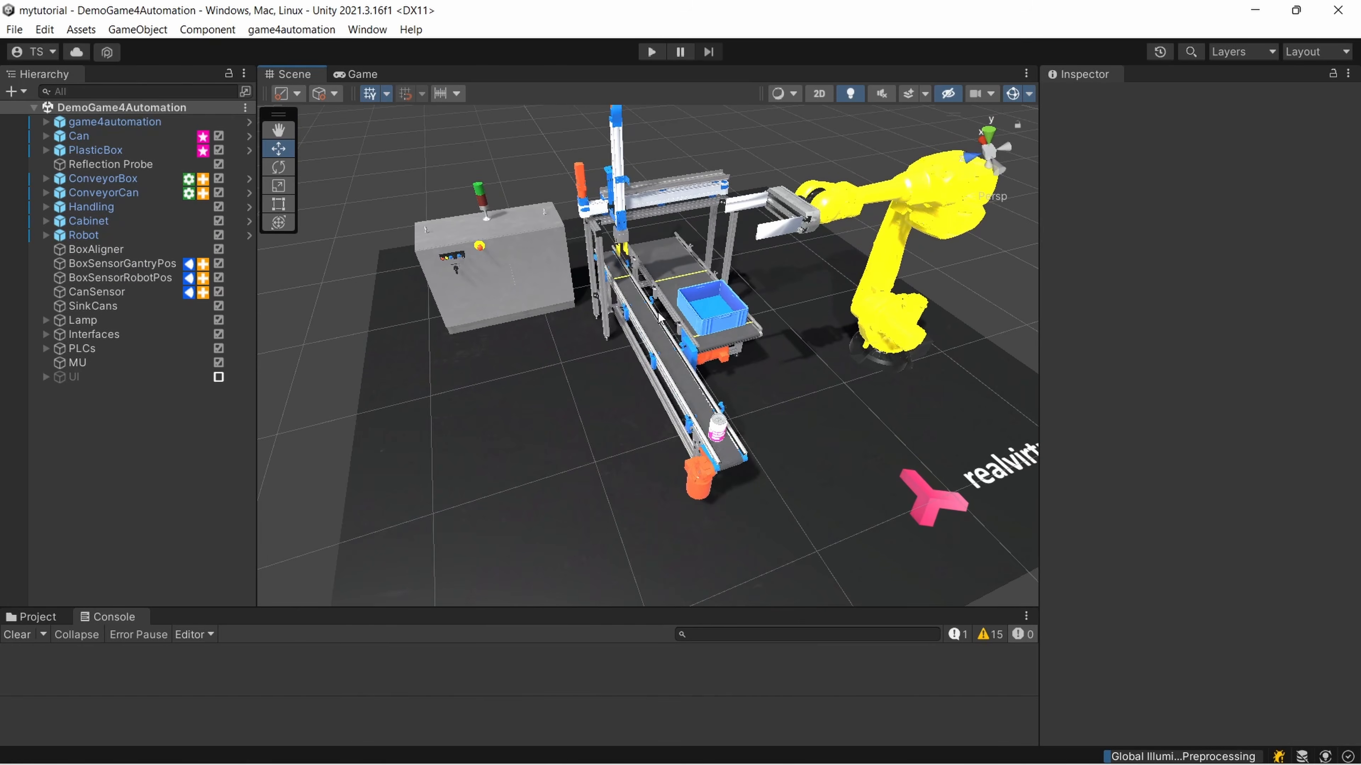
Start the demo scene in play mode and close the realvirtual.io information overlay
left_click(652, 51)
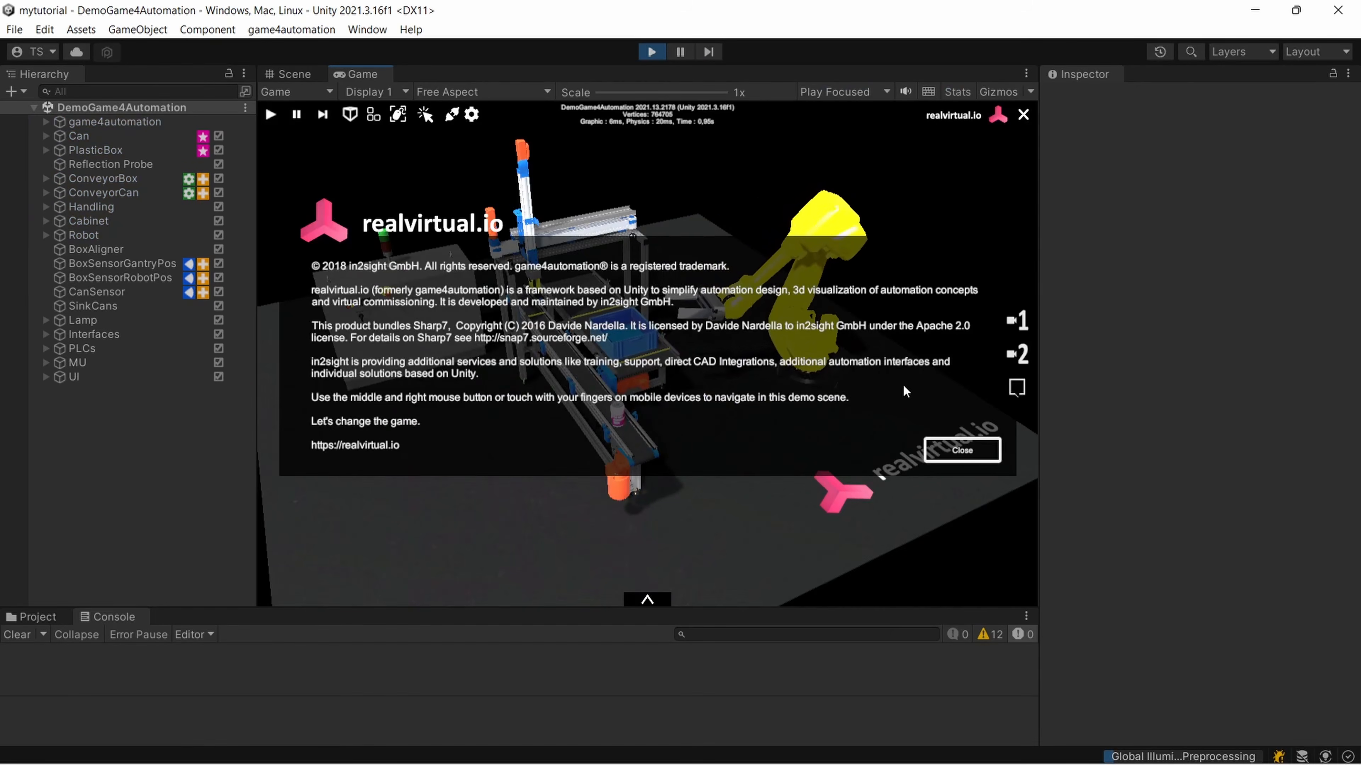
left_click(949, 447)
right_click_drag(948, 445, 998, 378)
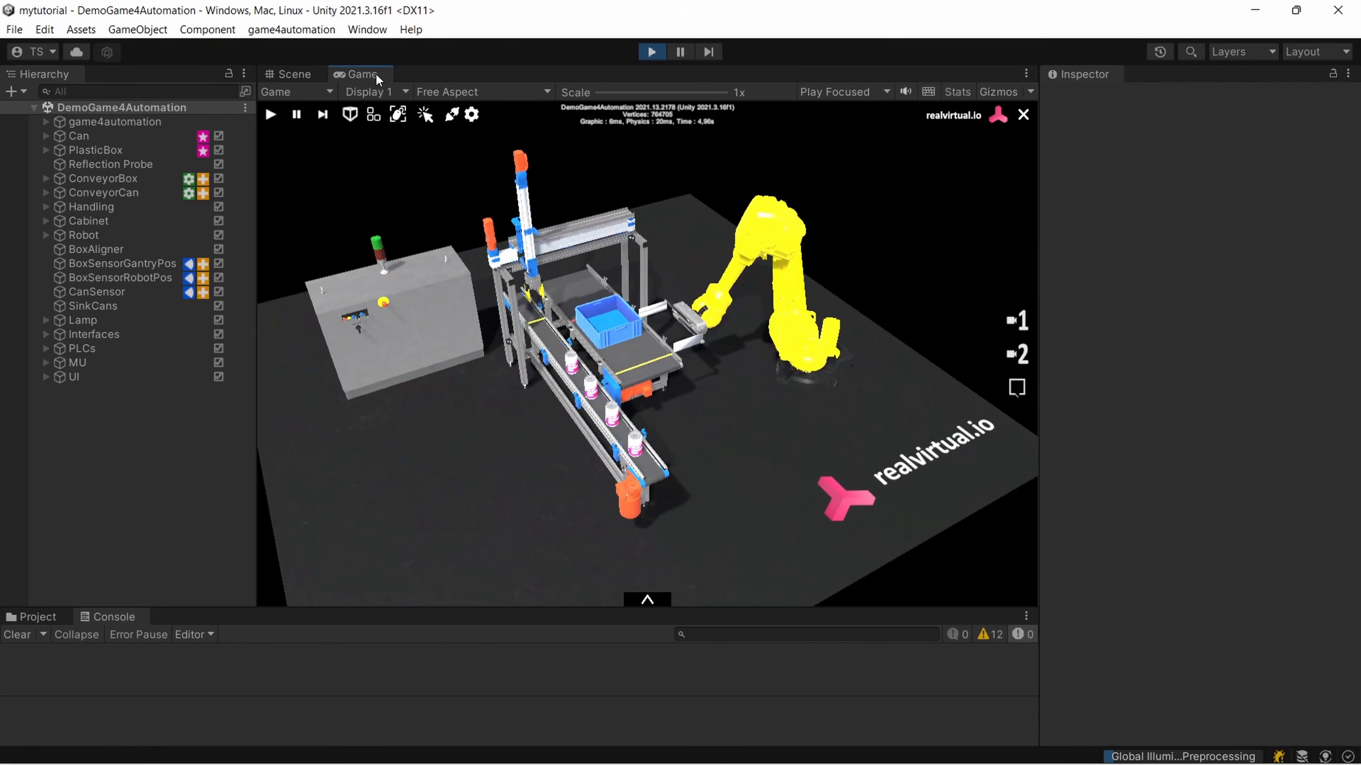
Dock the Game view below the Inspector and inspect the running simulation in the Scene view alongside it
left_click_drag(357, 74, 1170, 548)
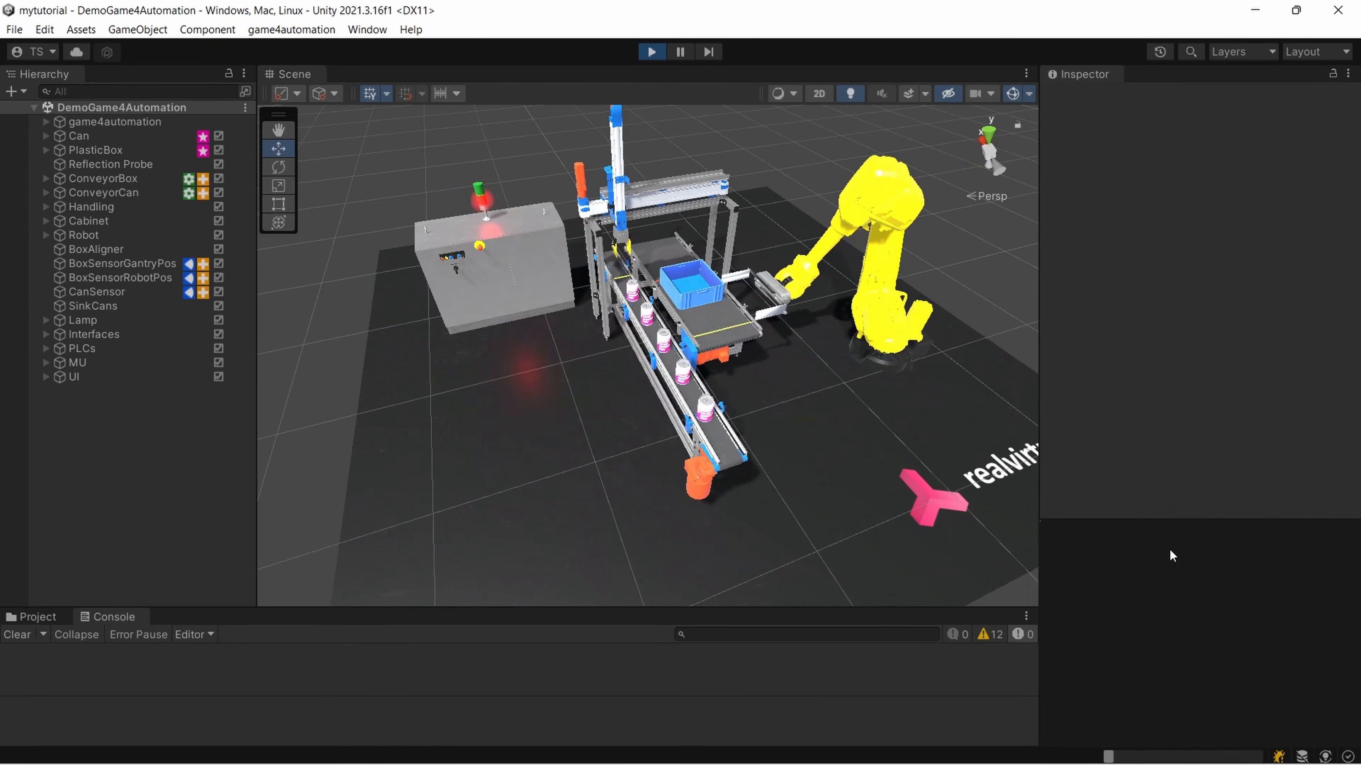
scroll(610, 404, "up", 2)
mouse_move(610, 405)
right_mouse_down()
mouse_move(768, 375)
mouse_move(592, 398)
mouse_move(614, 407)
right_mouse_up()
middle_click_drag(614, 408, 514, 418)
mouse_move(668, 400)
right_mouse_down()
mouse_move(543, 413)
mouse_move(675, 399)
right_mouse_up()
middle_click_drag(675, 400, 772, 394)
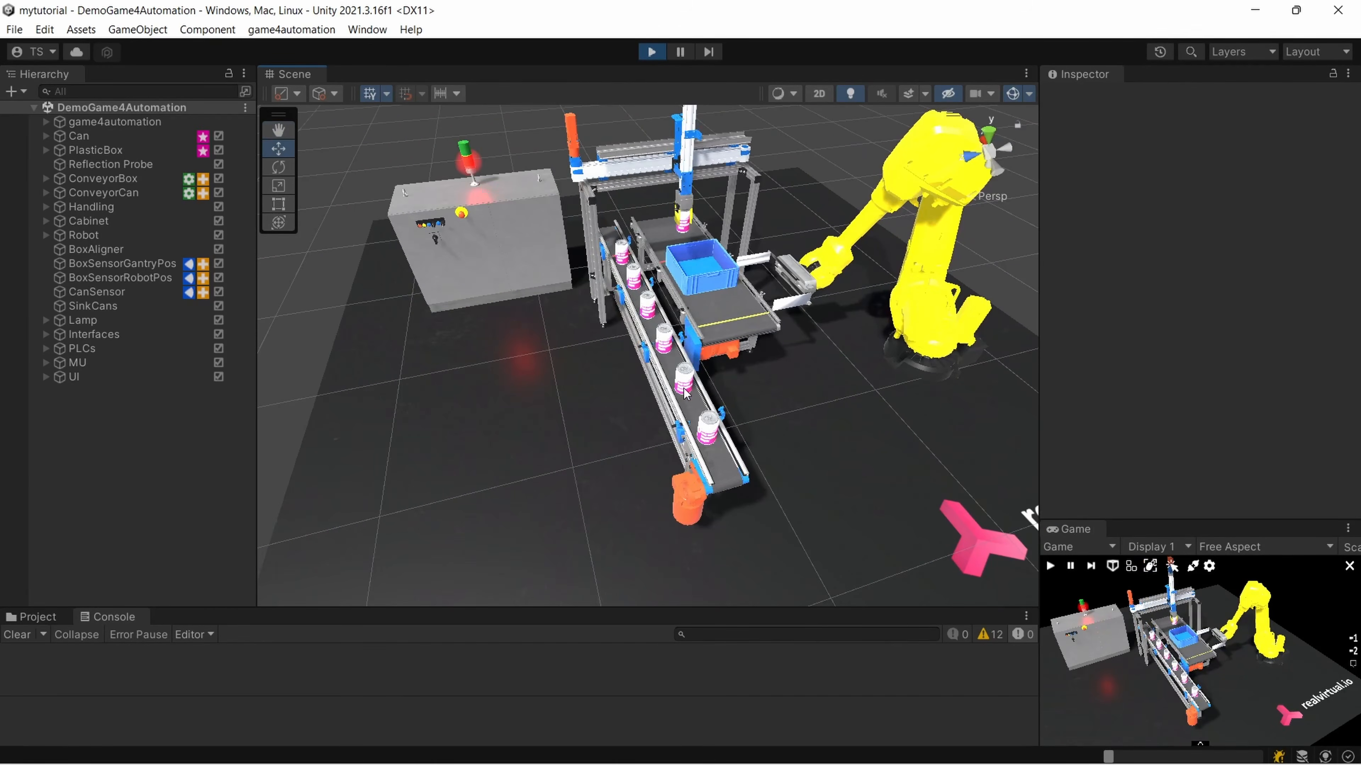
scroll(773, 407, "up", 2)
scroll(773, 406, "down", 3)
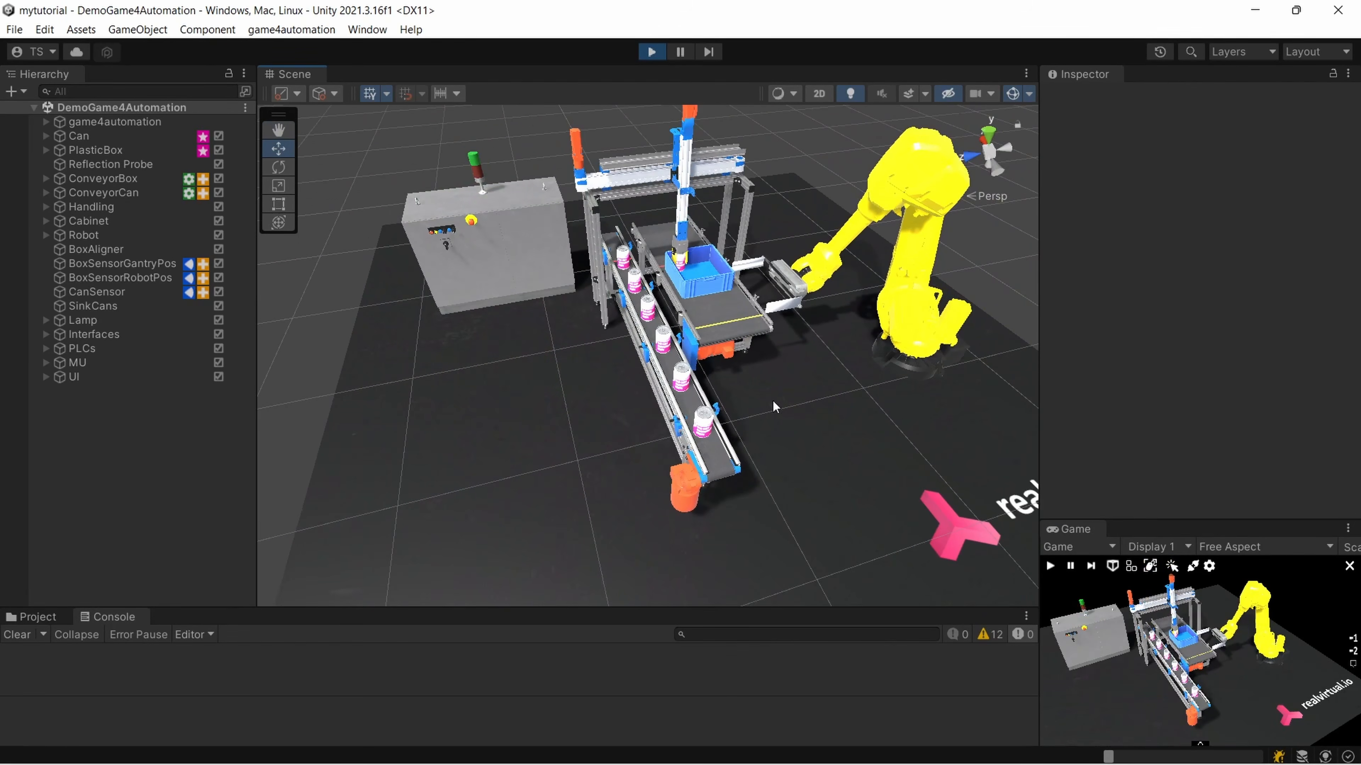
Dock the Game view back beside the Scene view and check that Low Resolution Aspect Ratios is off
left_click(1074, 529)
left_click_drag(1074, 531, 426, 150)
left_click_drag(598, 108, 415, 86)
left_click(416, 91)
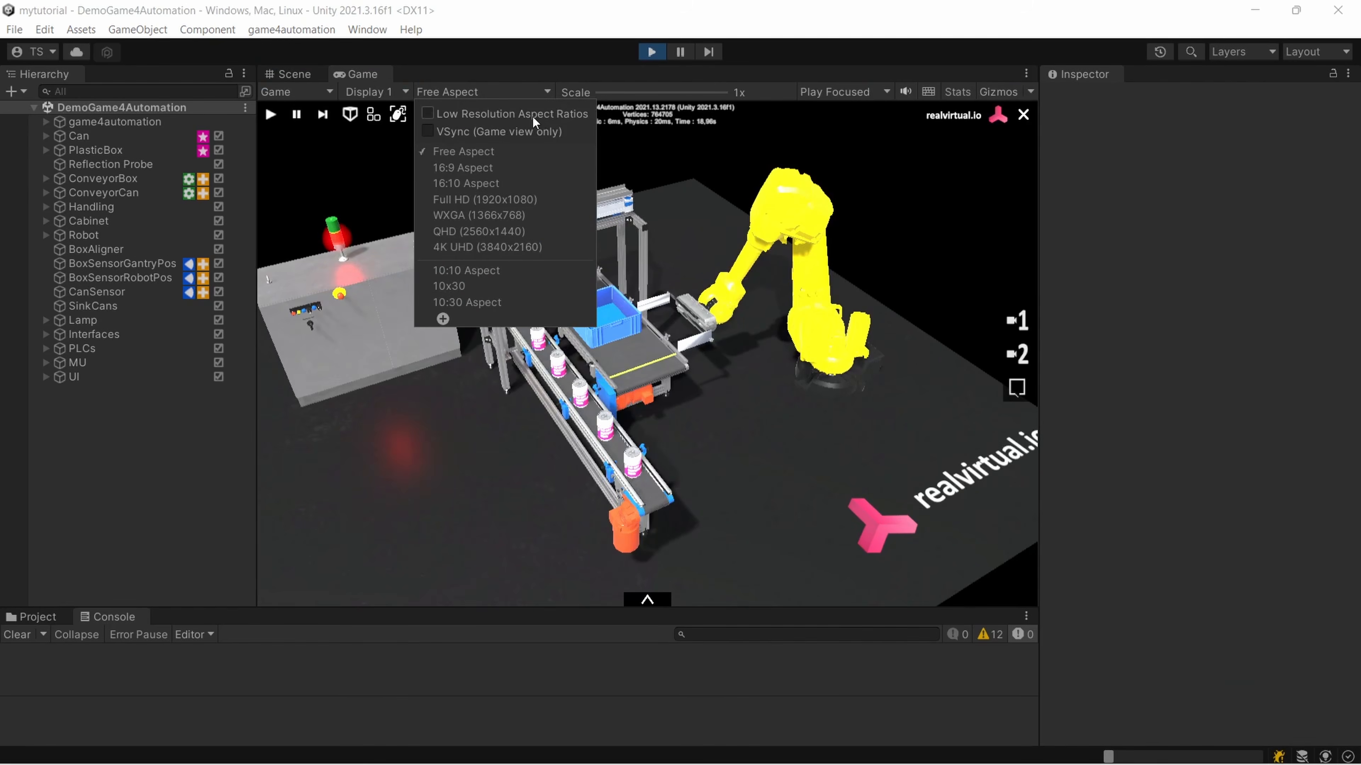
left_click(783, 405)
Examine the running simulation in the Game view, including the can conveyor, the plastic box and the robot gripper
scroll(765, 401, "up", 3)
scroll(764, 400, "down", 3)
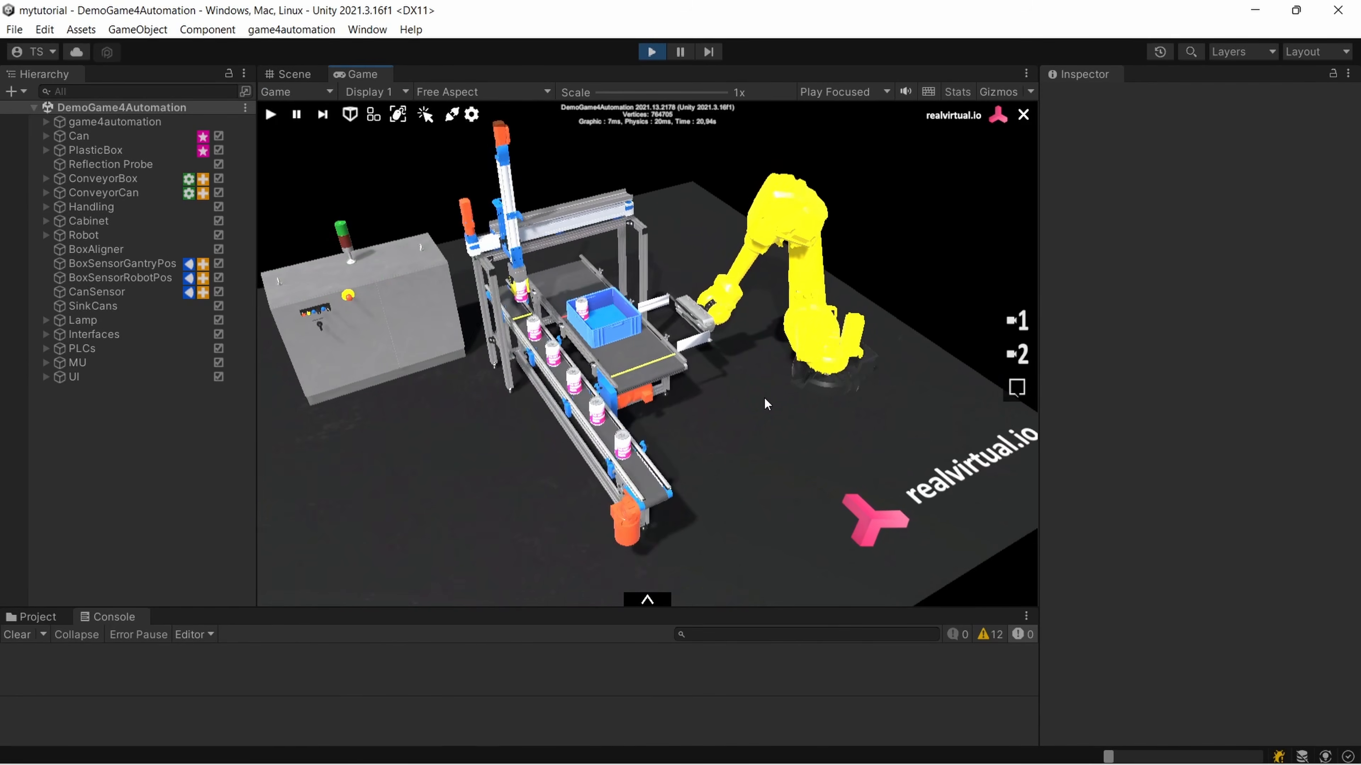
scroll(763, 397, "up", 3)
right_click_drag(694, 398, 788, 372)
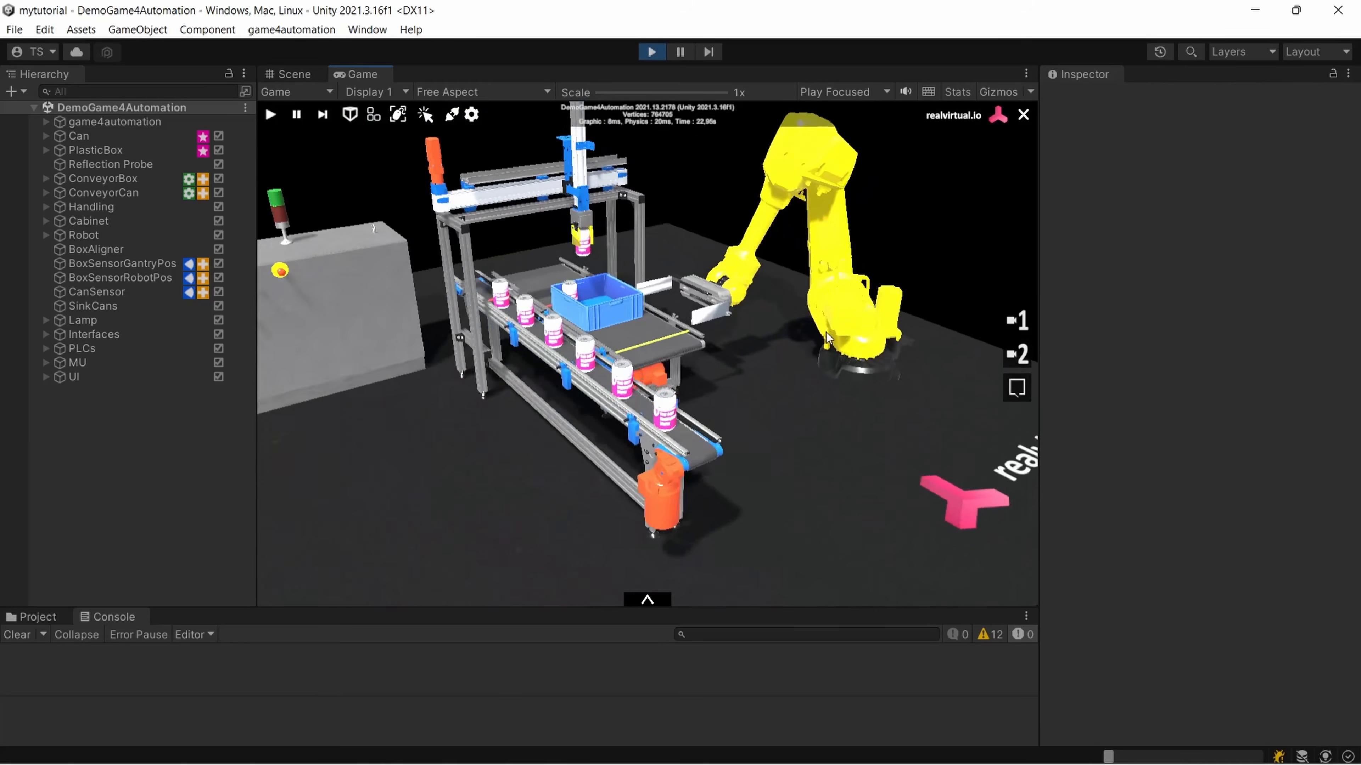
scroll(704, 380, "up", 5)
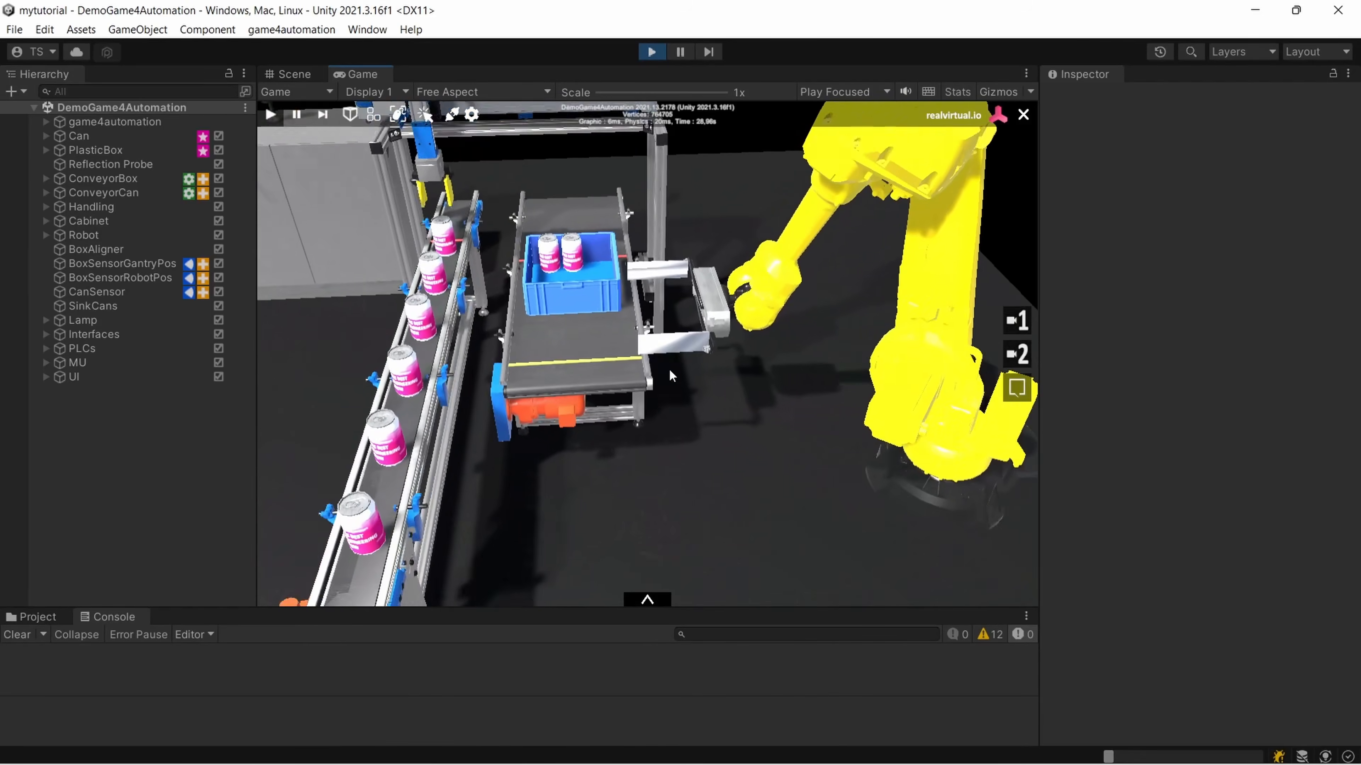
scroll(663, 370, "down", 6)
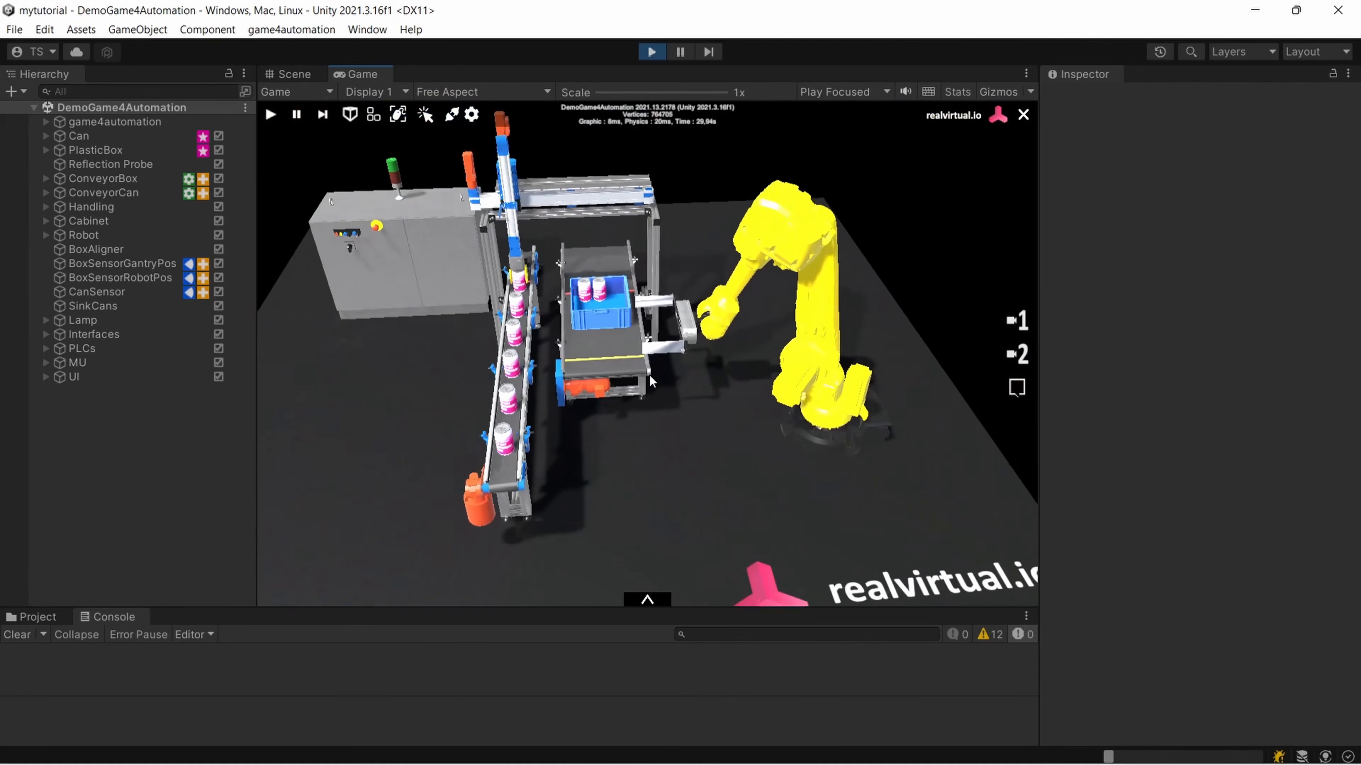
scroll(646, 374, "up", 5)
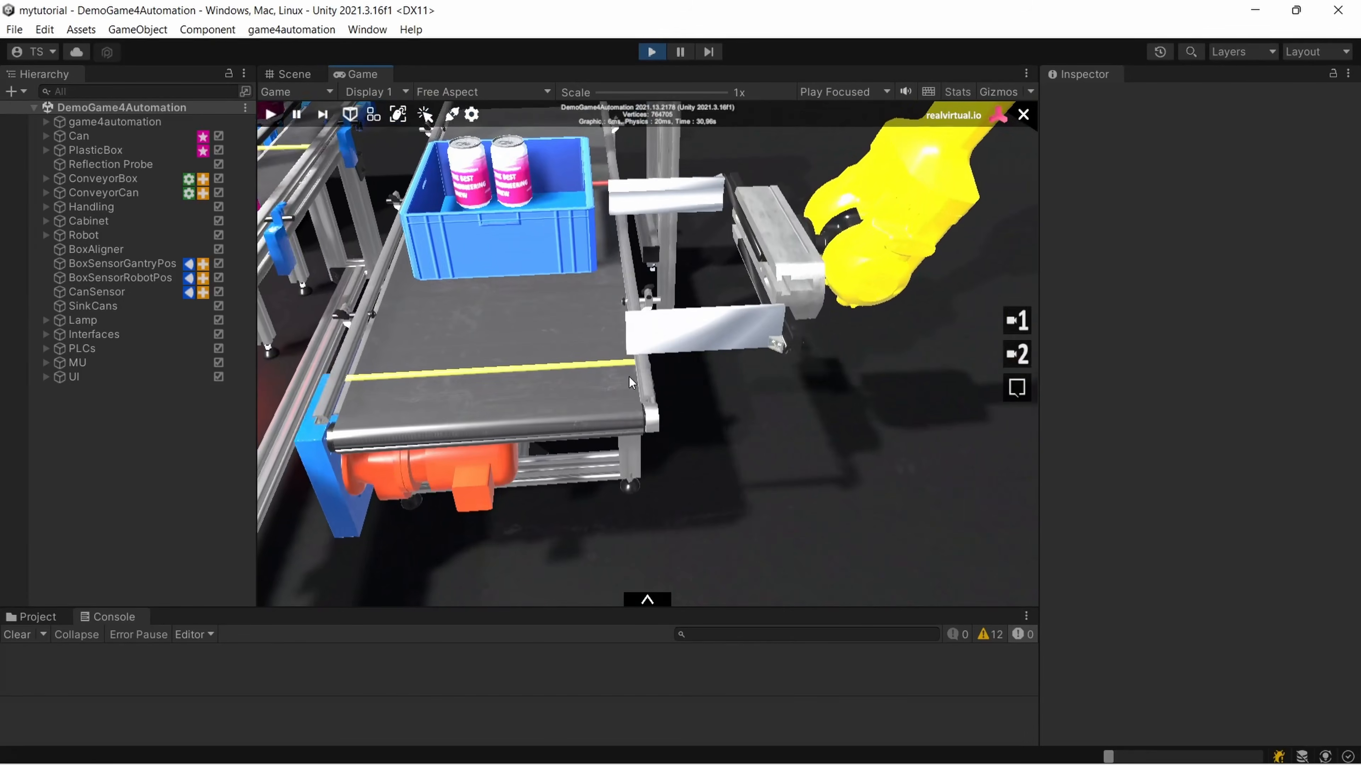
scroll(621, 378, "down", 2)
scroll(615, 380, "down", 6)
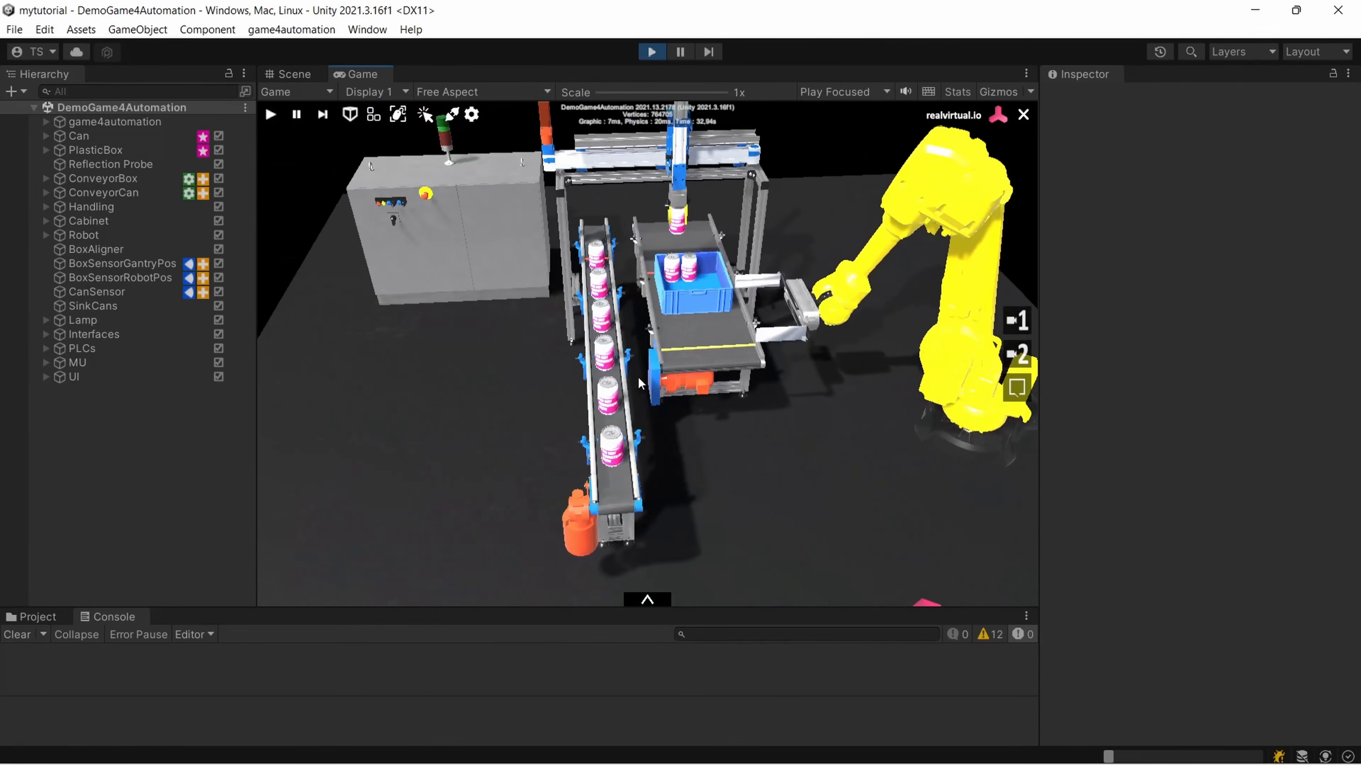
Switch the Game view camera to orthographic projection, examine the running cell in it, and return to perspective
right_click_drag(654, 384, 612, 386)
middle_click_drag(611, 385, 631, 385)
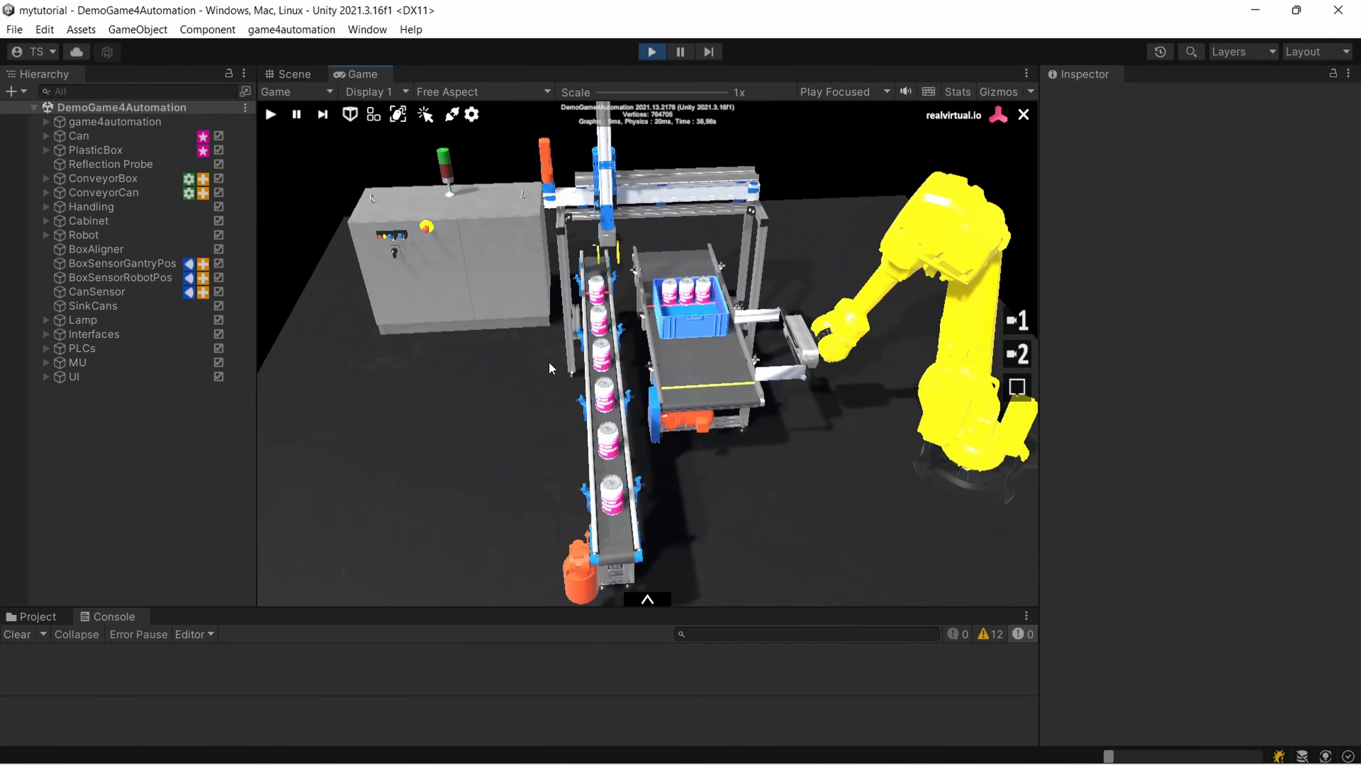
scroll(518, 372, "up", 2)
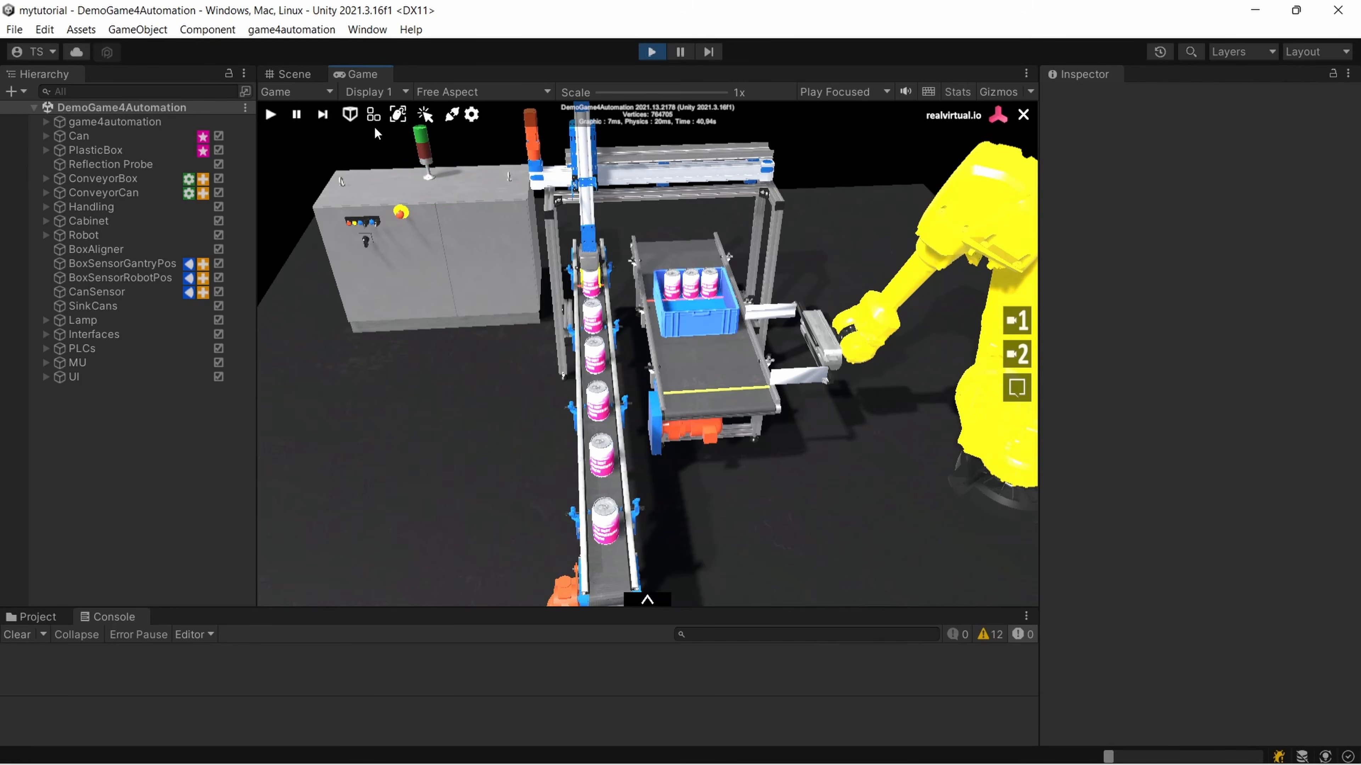
left_click(351, 115)
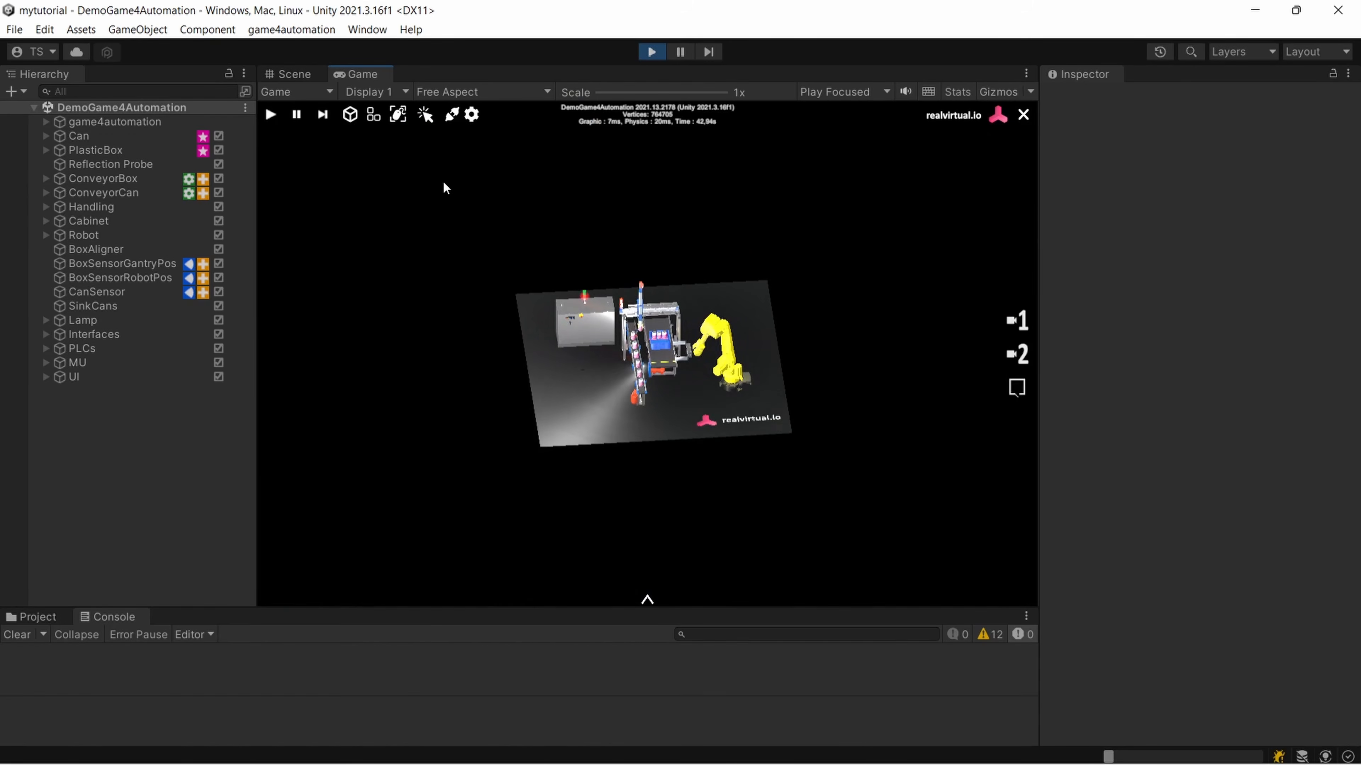
scroll(648, 366, "down", 3)
scroll(651, 368, "up", 6)
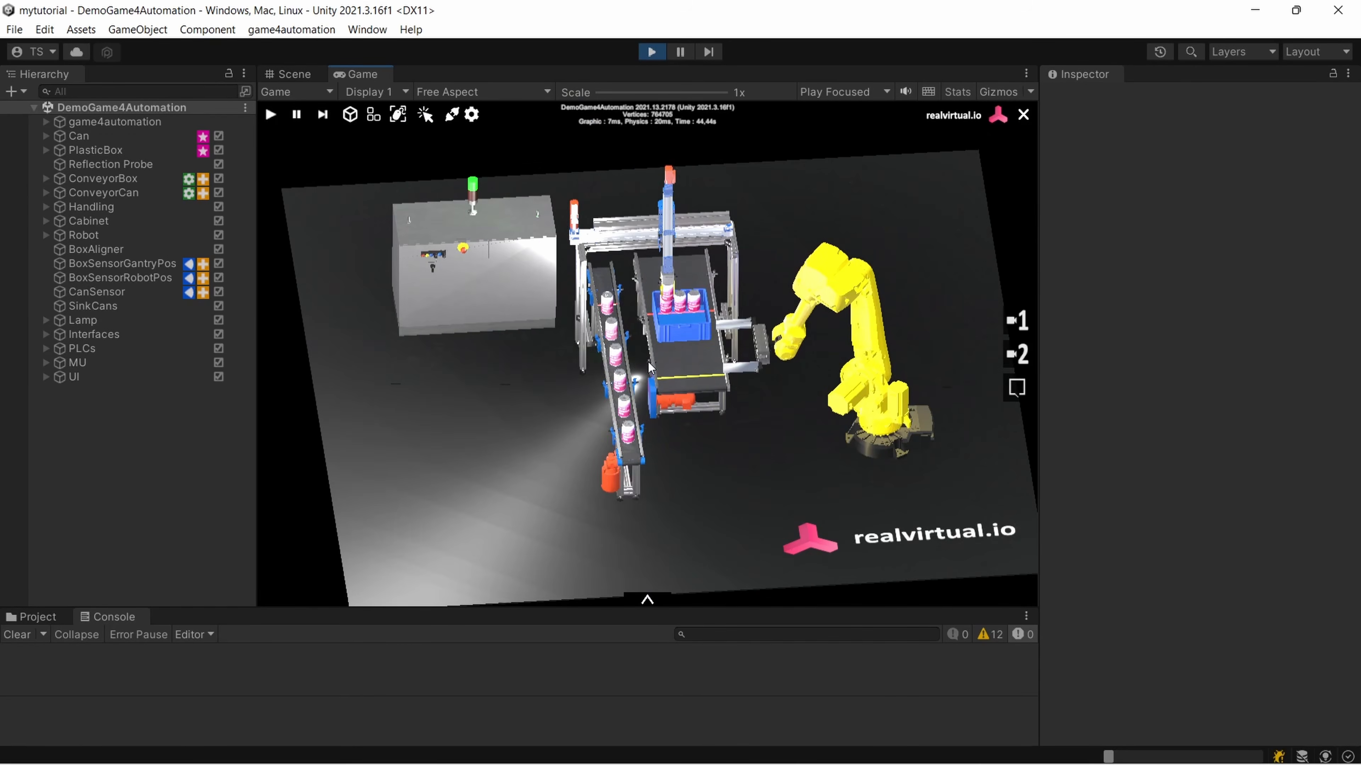
left_click(351, 116)
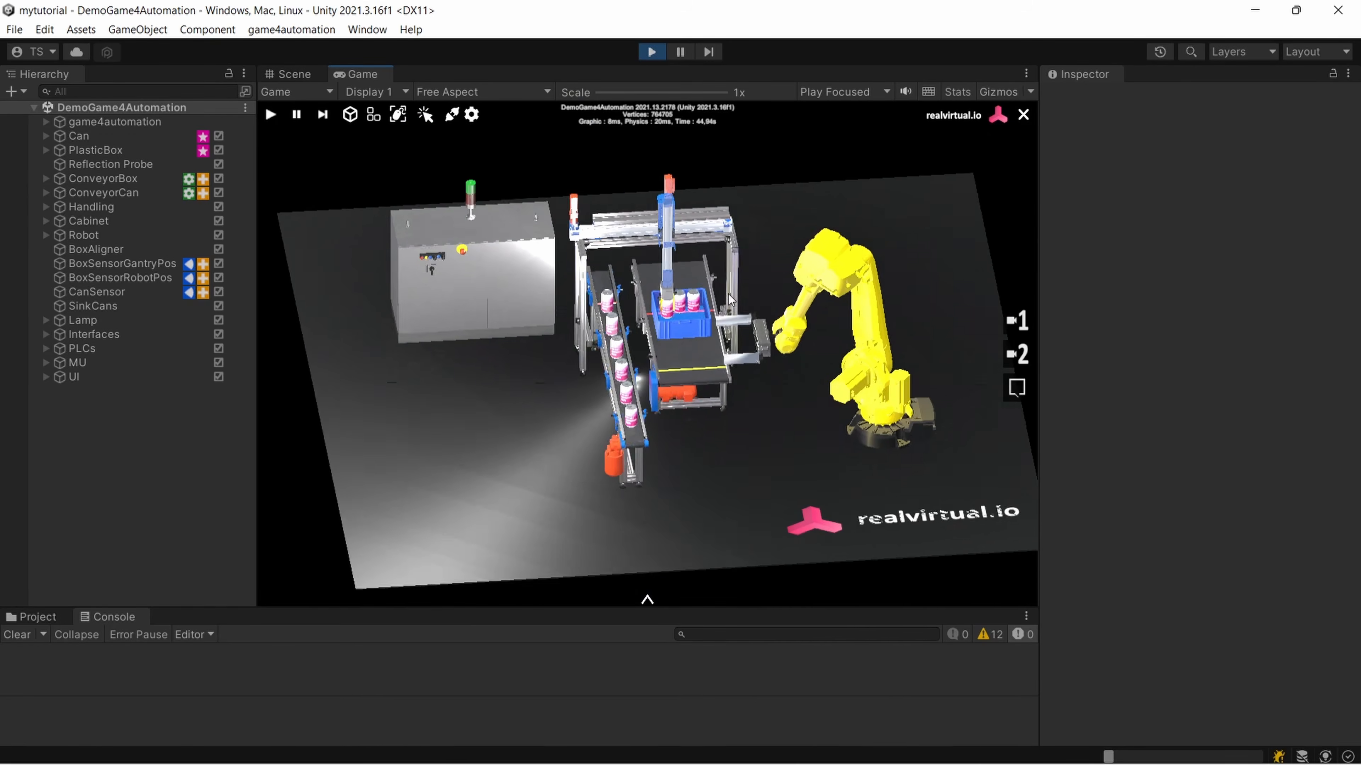
left_click(351, 115)
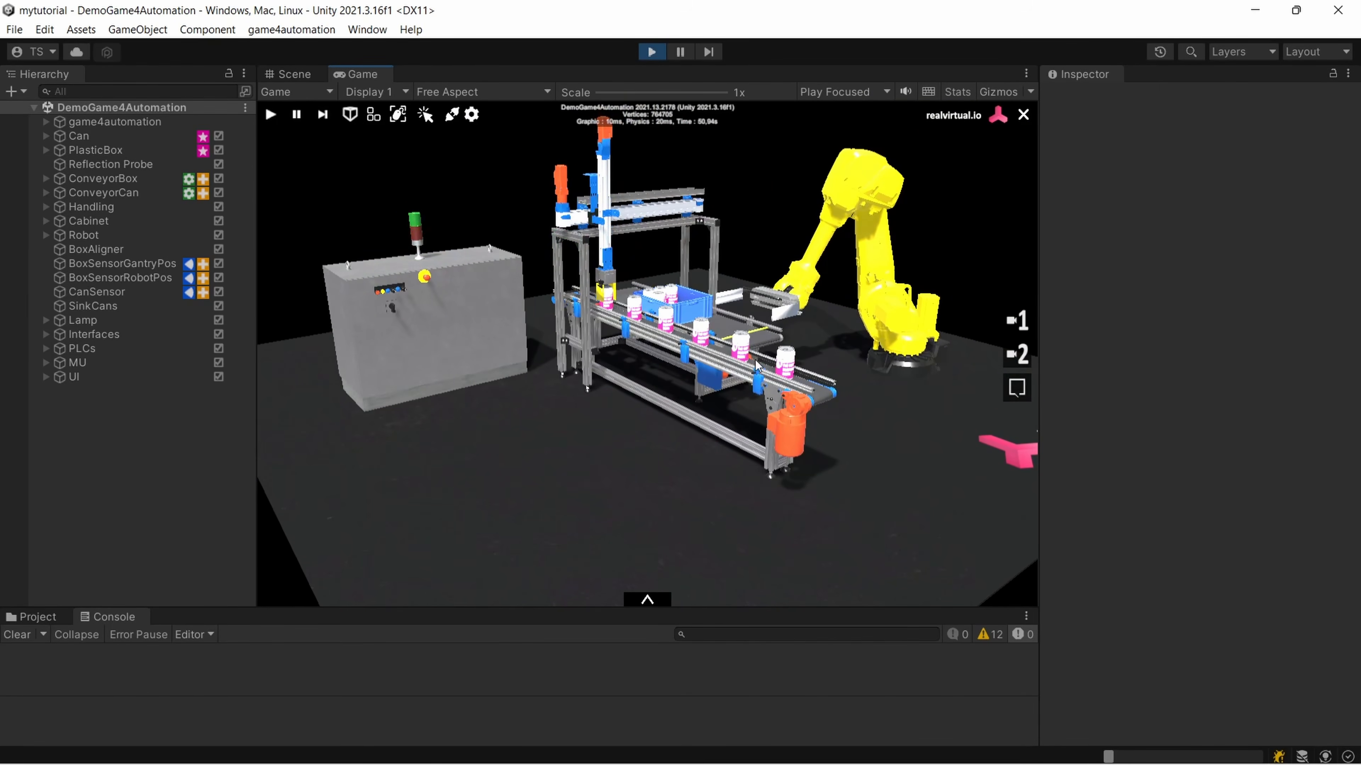
Compare the stored camera views 1 and 2 of the running simulation and finish on view 1
right_click_drag(905, 343, 971, 342)
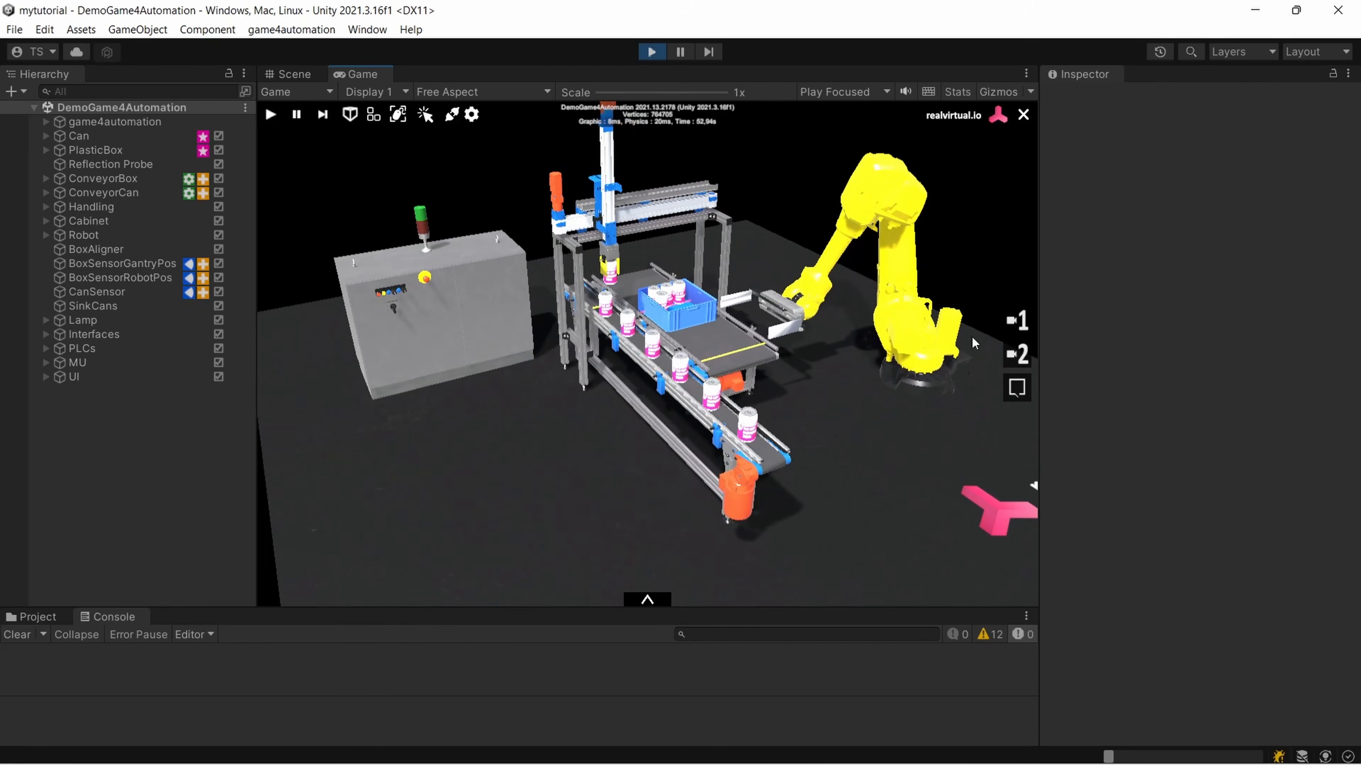
left_click(1015, 324)
left_click(1019, 355)
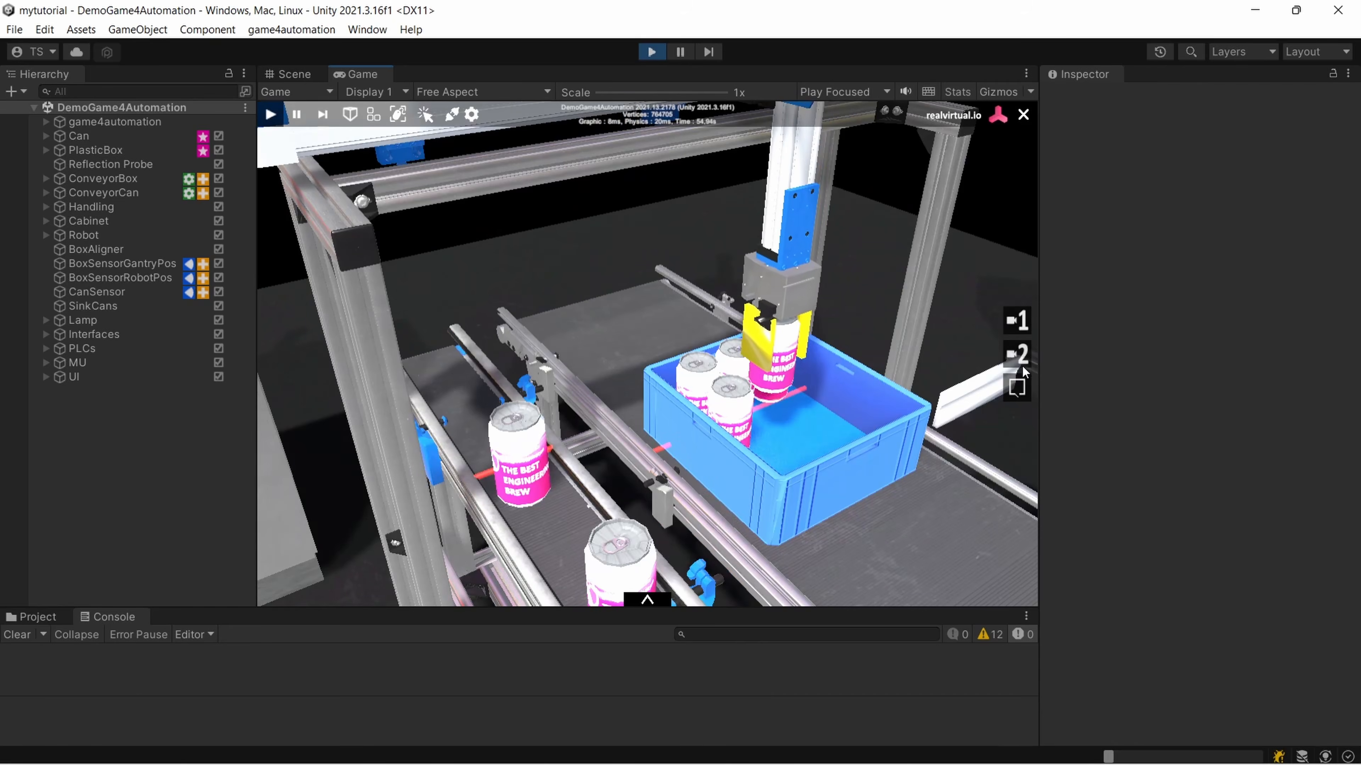
left_click(1020, 387)
left_click(1020, 354)
left_click(1021, 323)
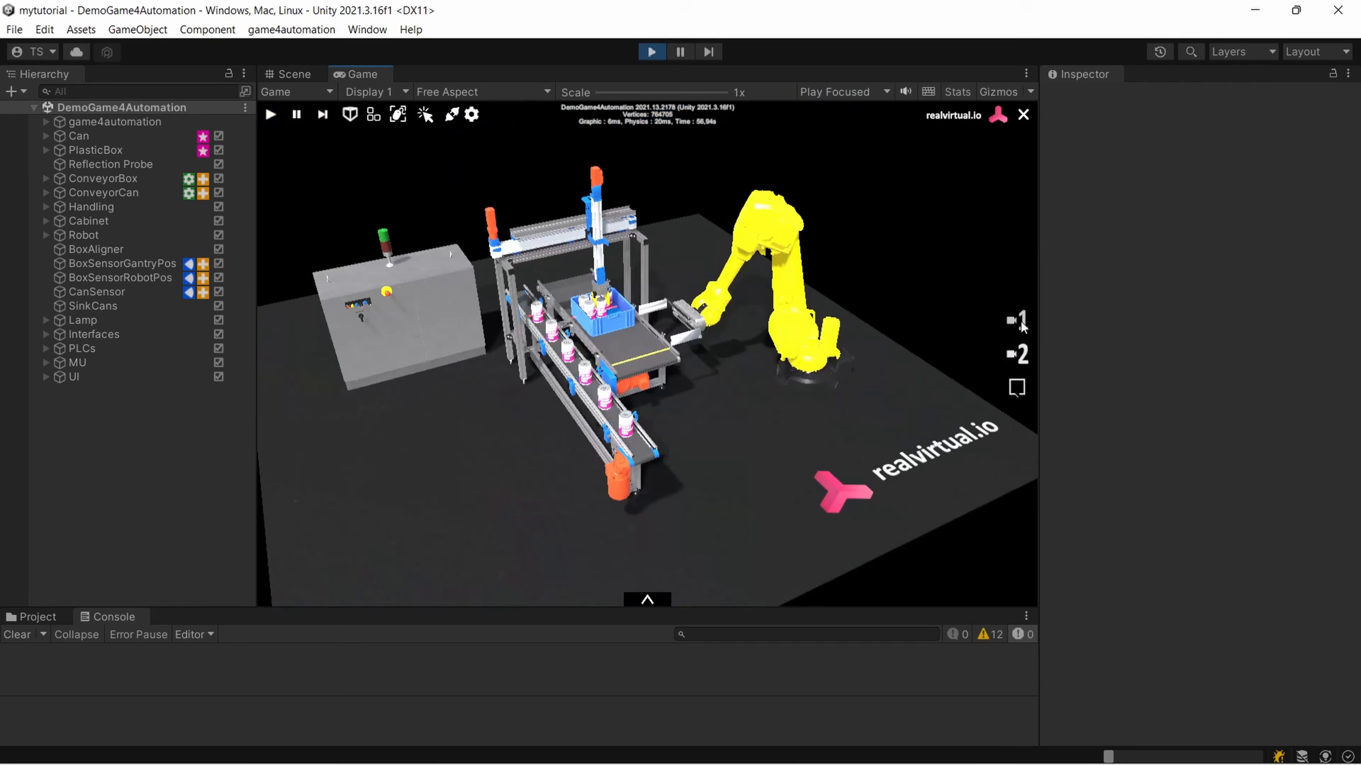
left_click(1022, 358)
left_click(1019, 387)
left_click(1020, 355)
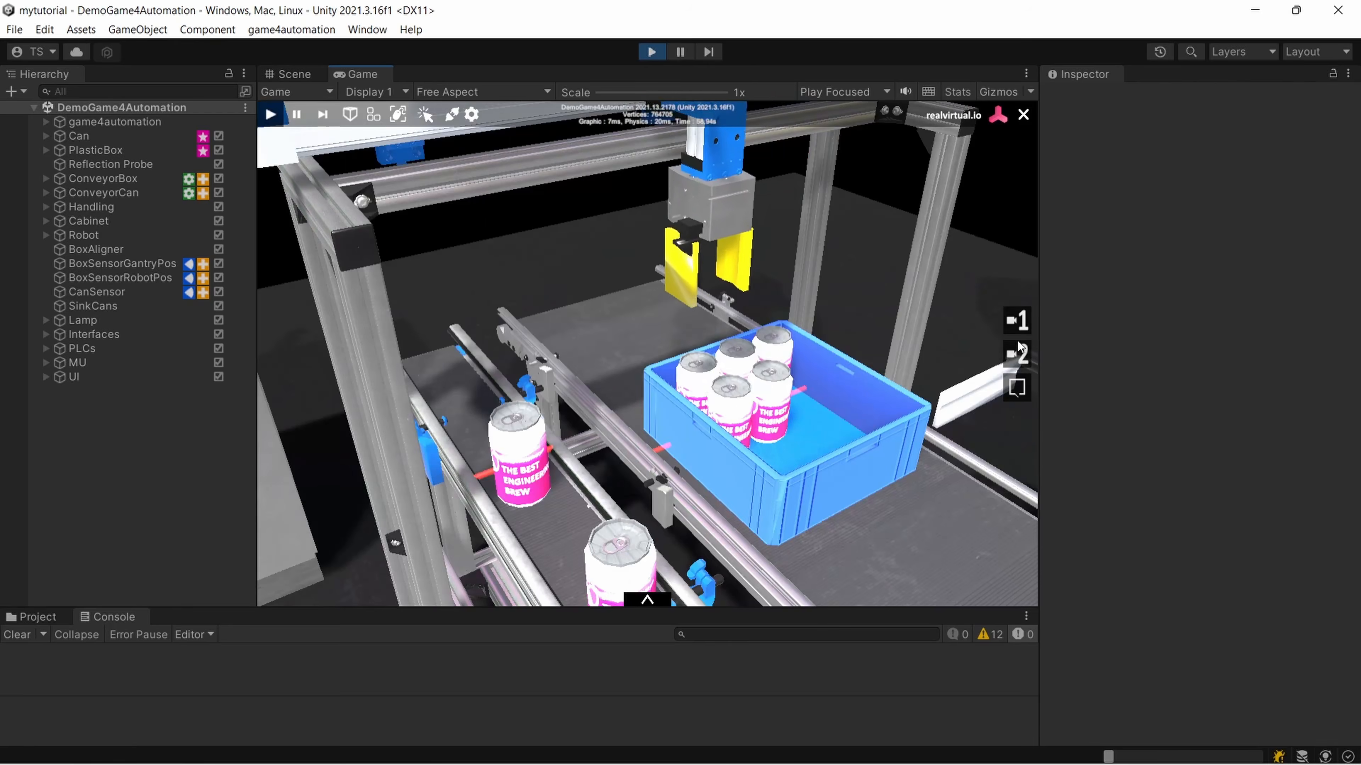
left_click(1020, 323)
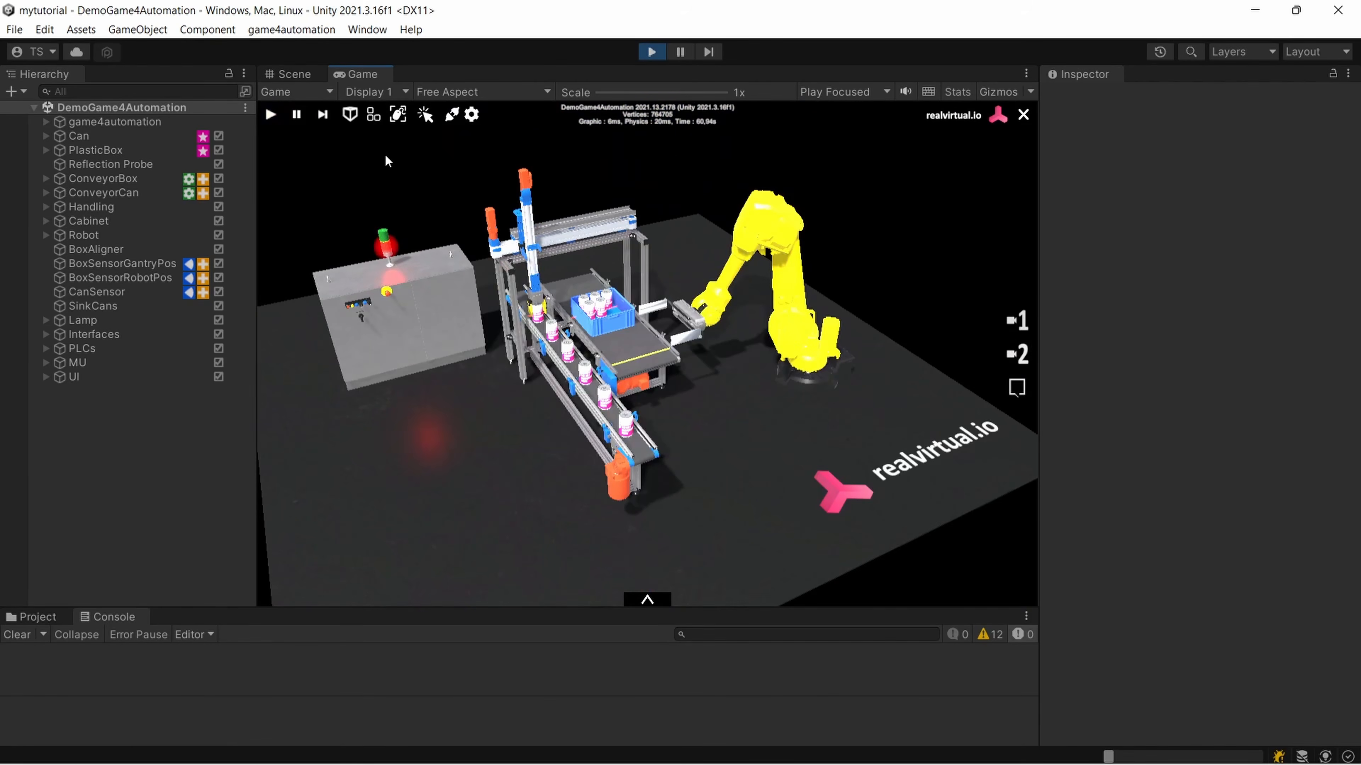
Show the additional top, front and side views over the Game view and examine them at different zoom levels
left_click(374, 115)
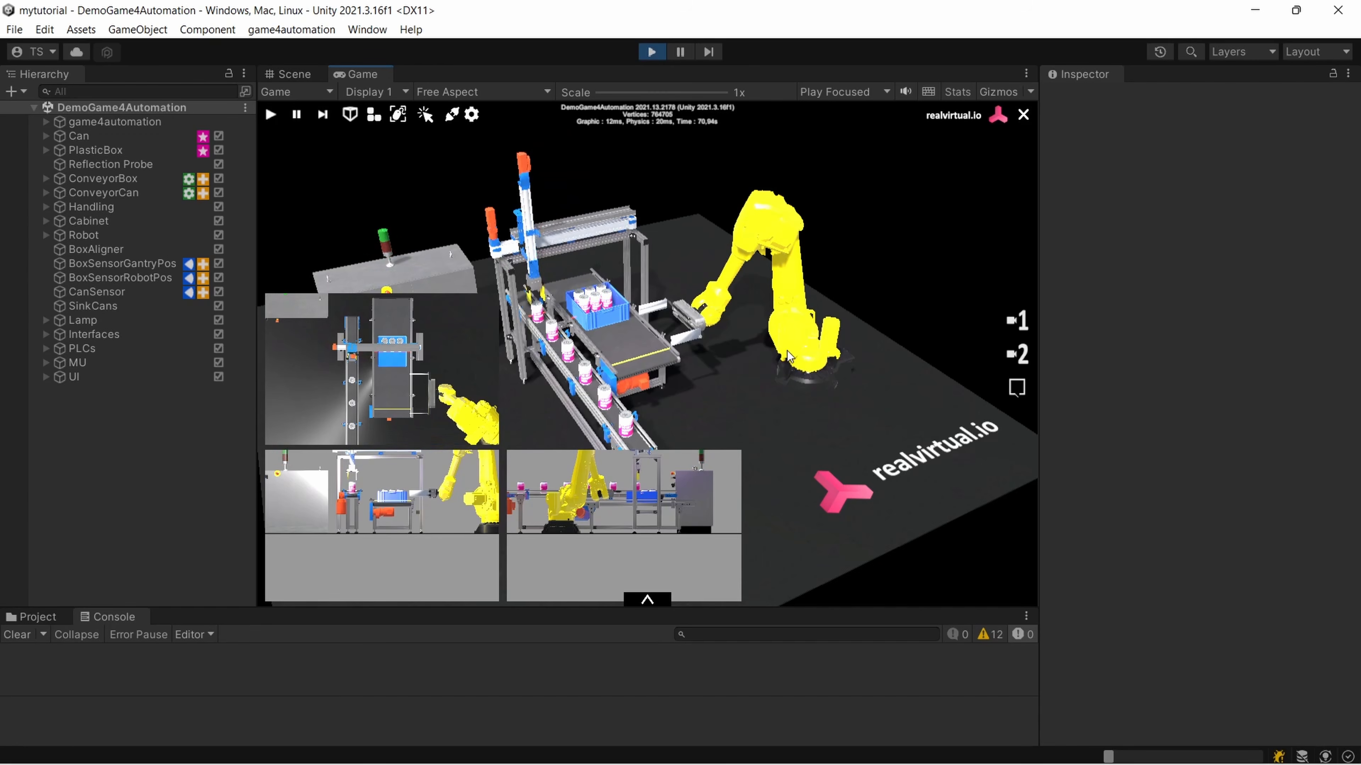
scroll(395, 382, "down", 3)
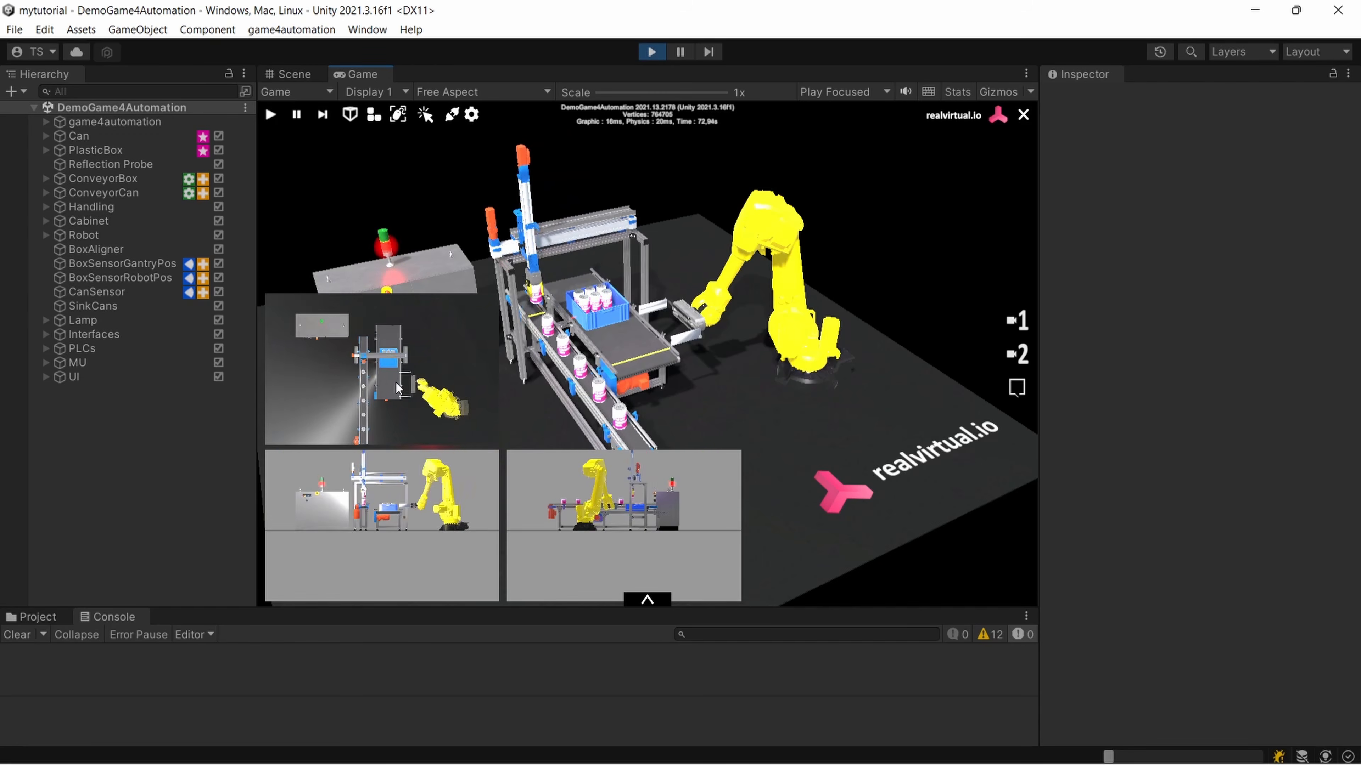
scroll(395, 382, "up", 10)
scroll(394, 380, "down", 8)
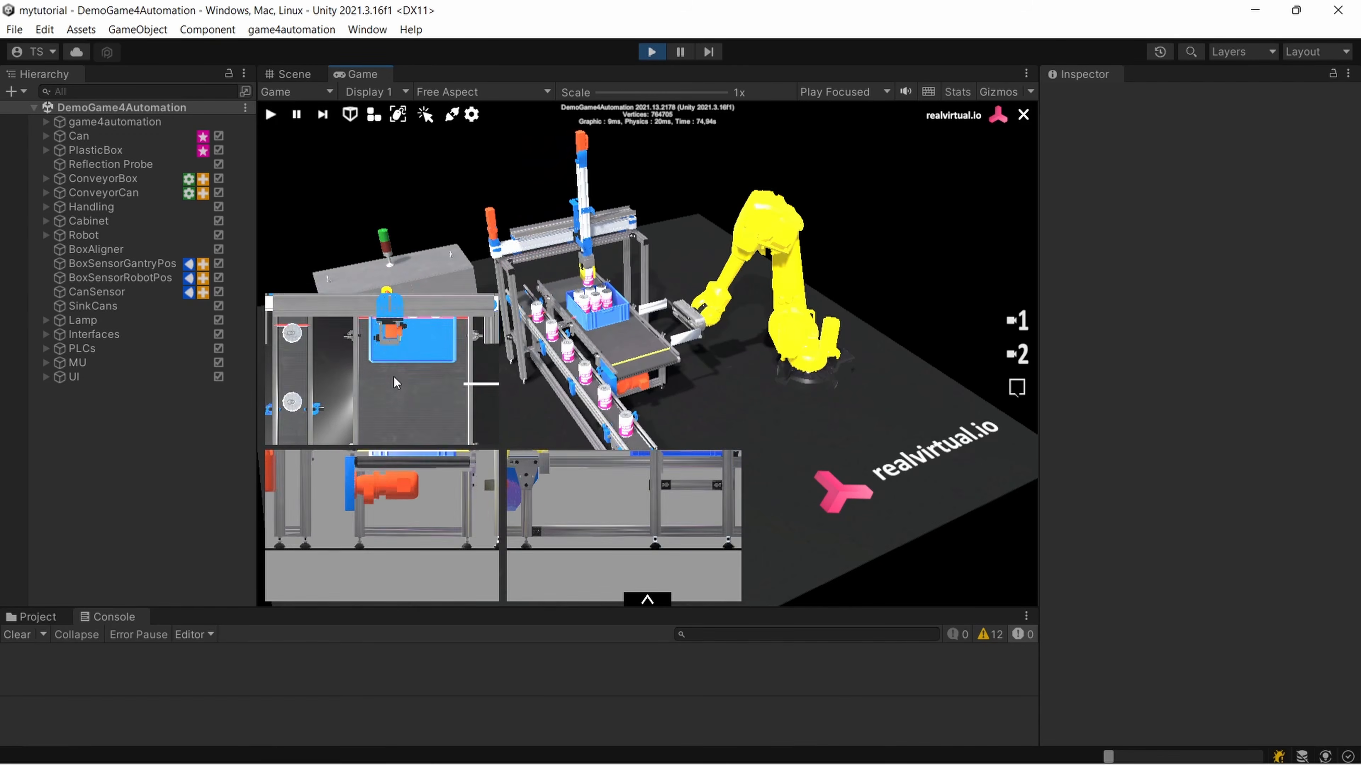
scroll(355, 368, "up", 5)
scroll(357, 364, "down", 4)
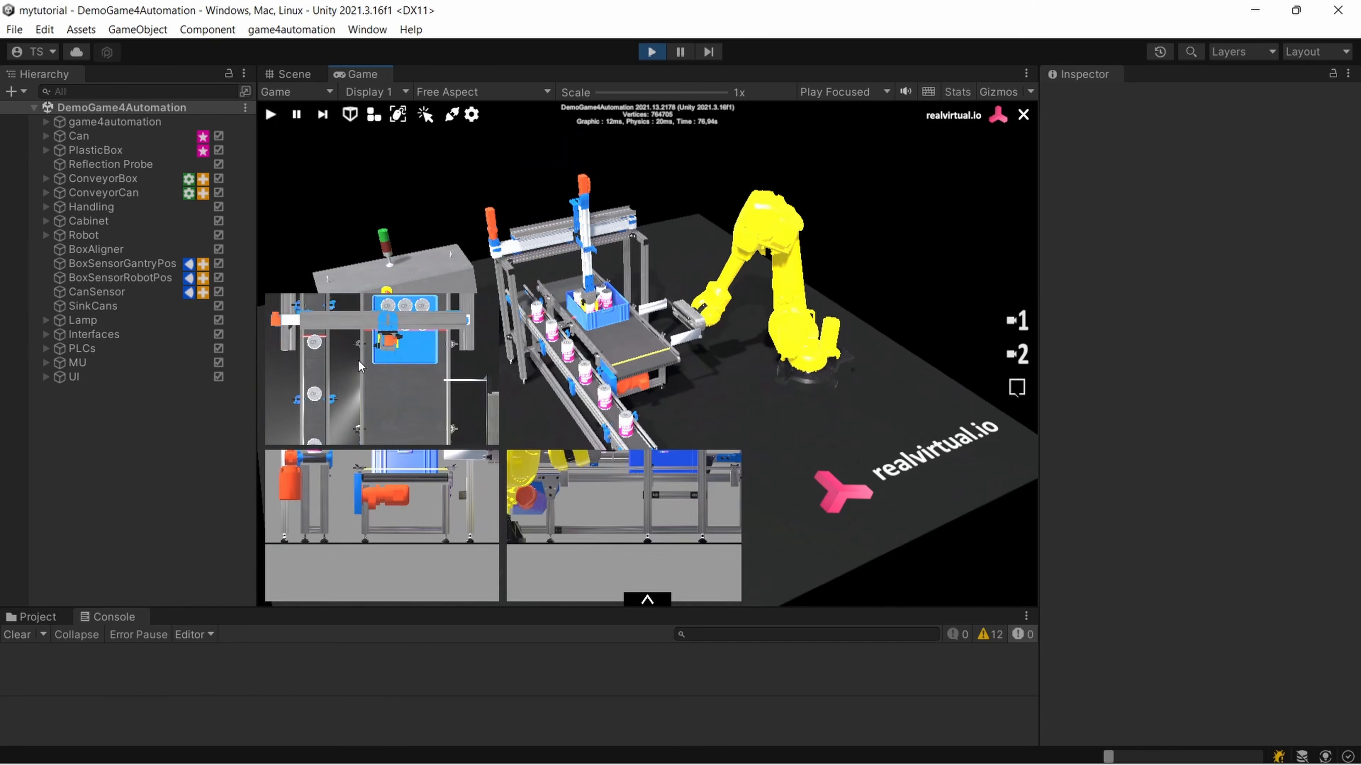
scroll(361, 359, "up", 6)
scroll(370, 350, "down", 4)
scroll(373, 350, "down", 4)
scroll(373, 349, "up", 4)
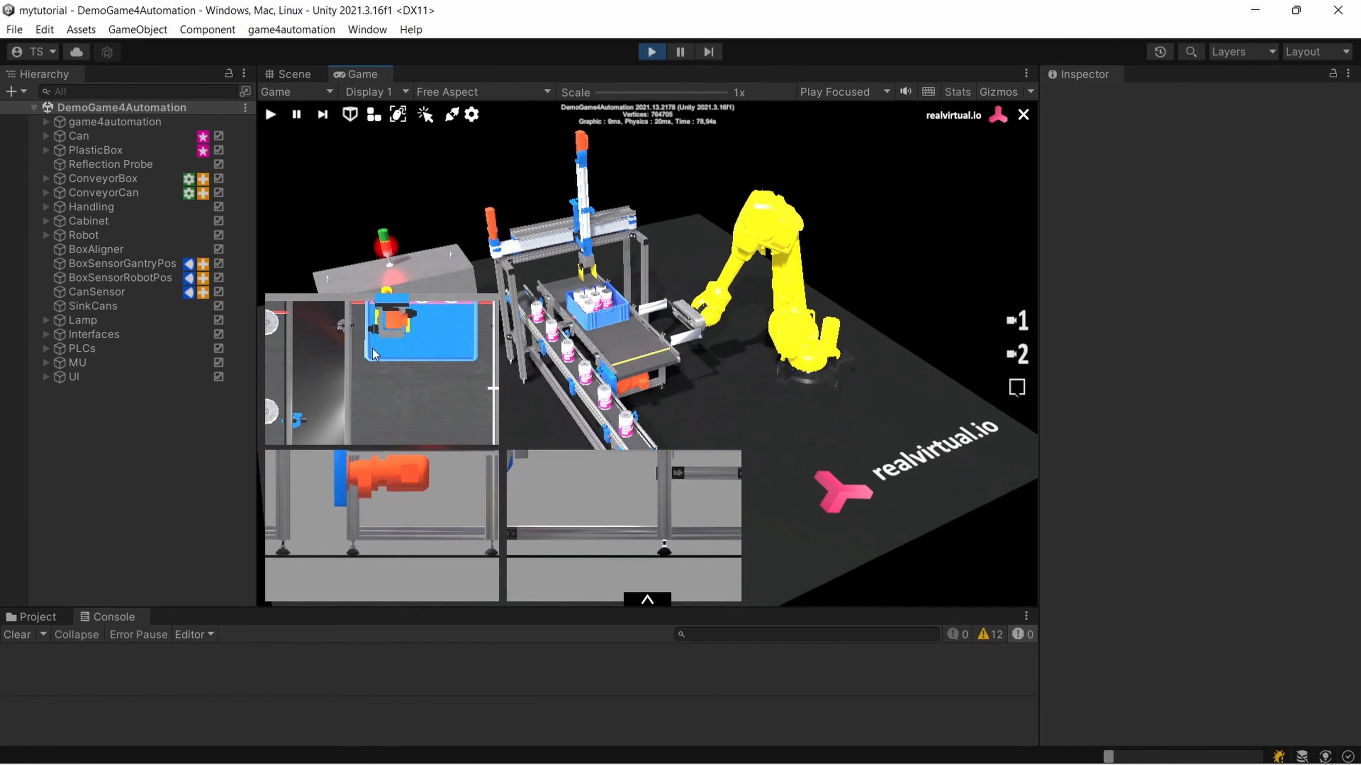
scroll(373, 349, "down", 5)
Pan the additional orthographic views and examine a can at the end of the can conveyor up close
middle_click_drag(374, 353, 428, 343)
middle_click_drag(414, 466, 438, 503)
scroll(396, 511, "down", 4)
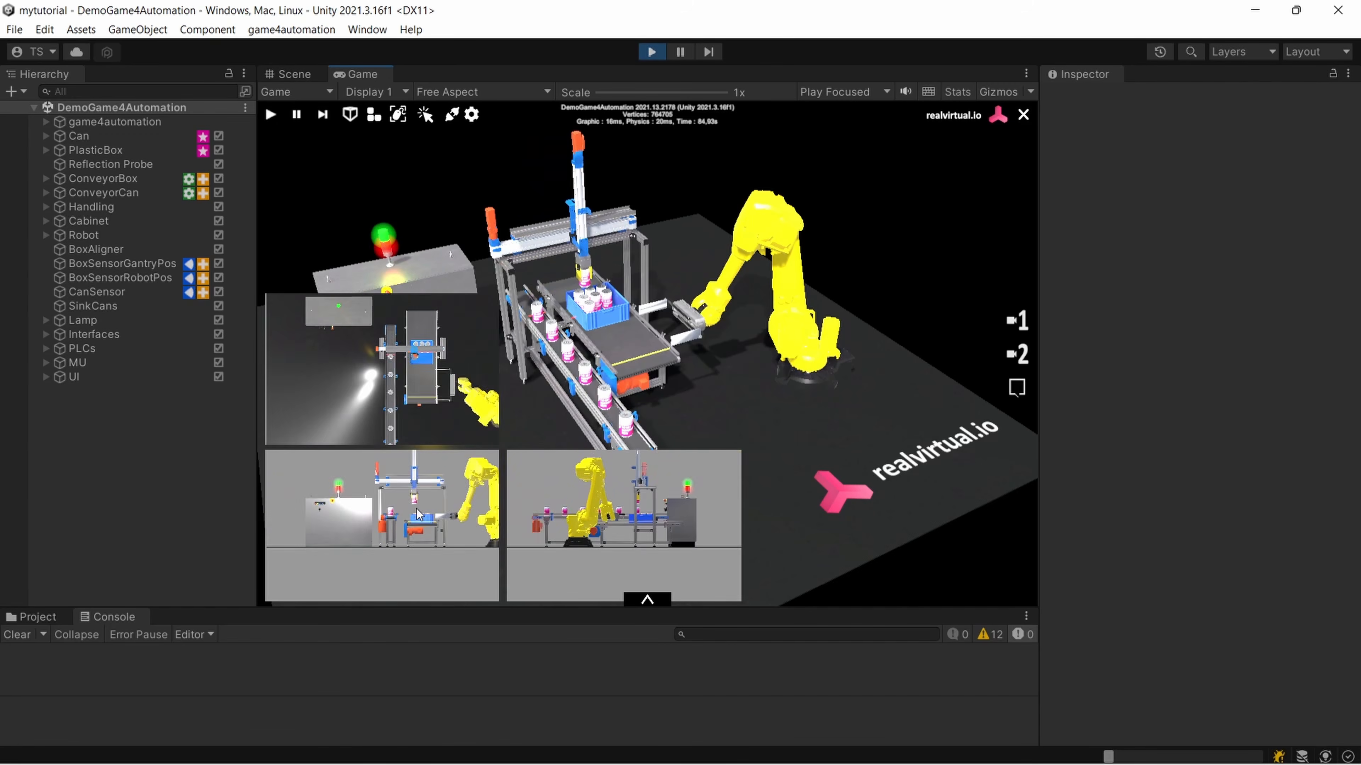
scroll(394, 512, "up", 6)
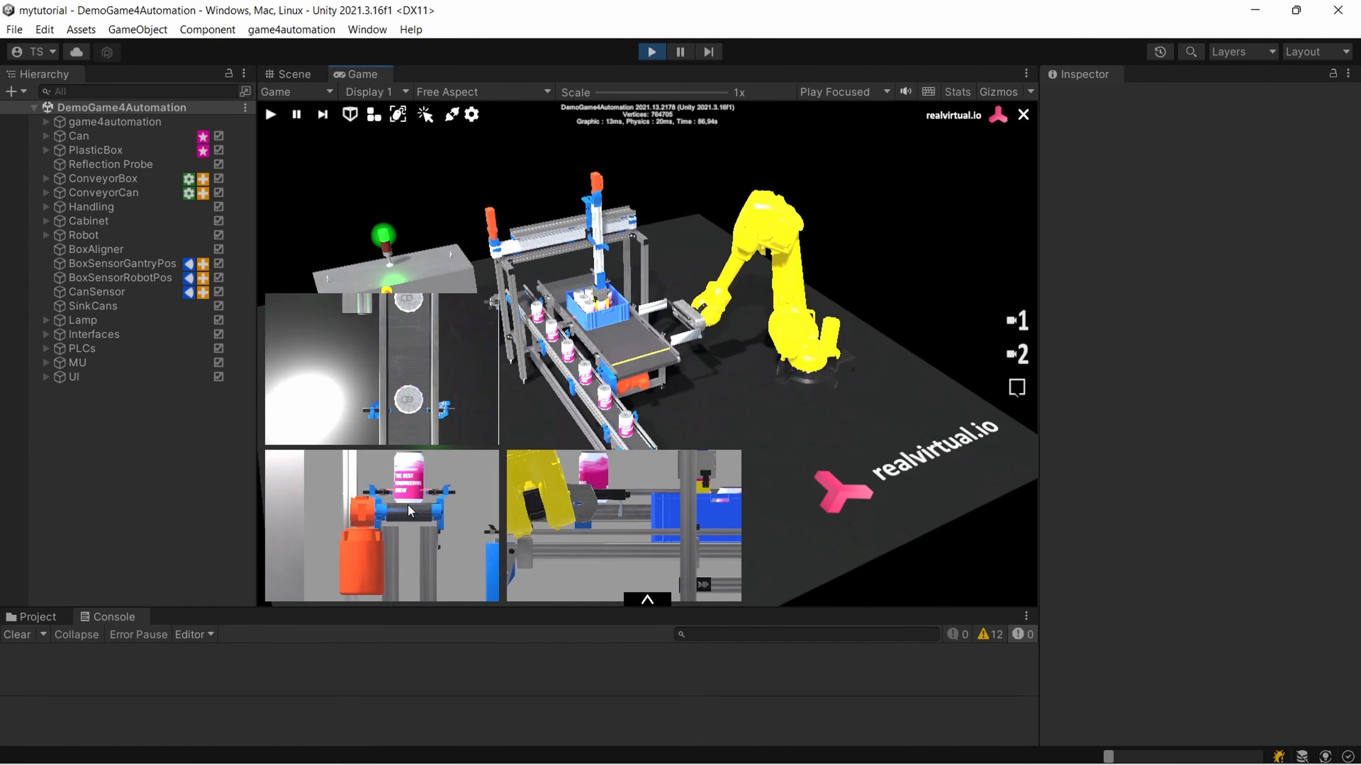
scroll(406, 517, "up", 5)
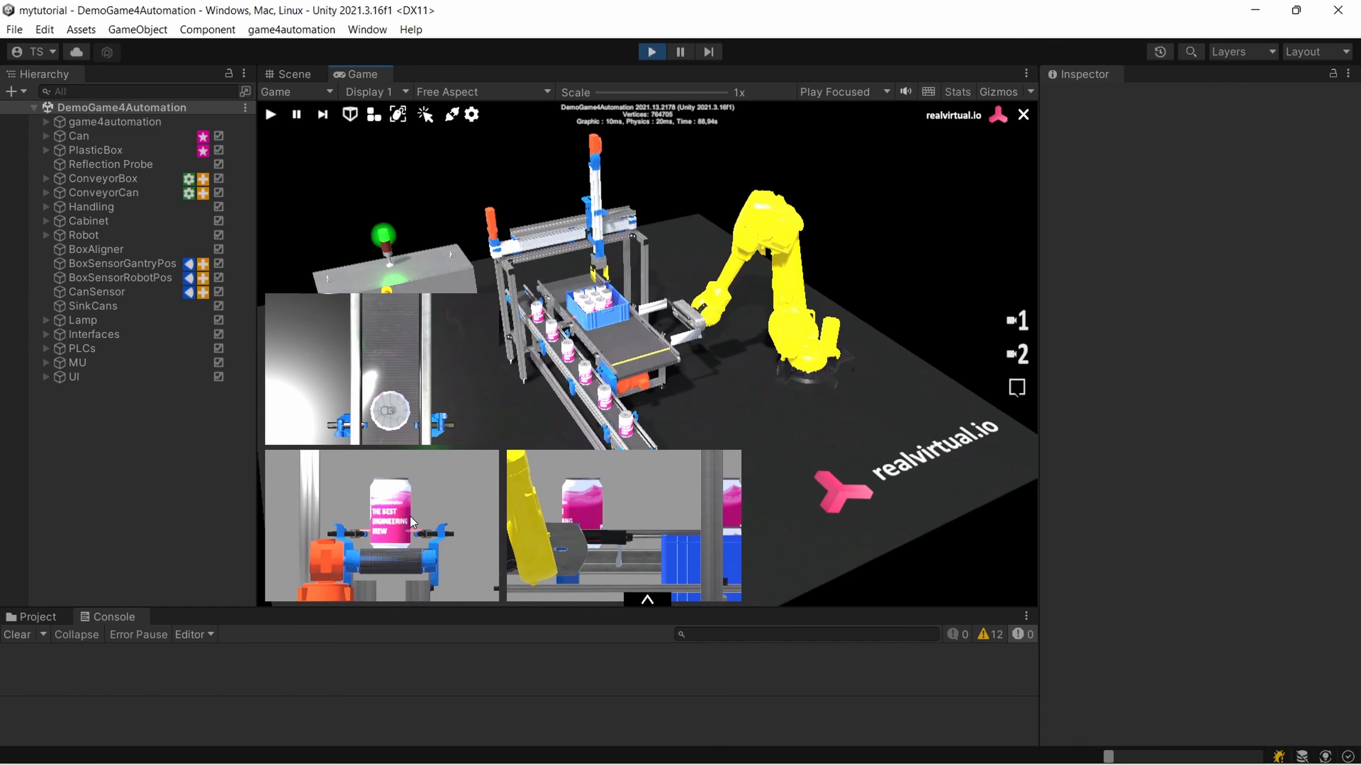
scroll(410, 517, "up", 2)
scroll(419, 509, "down", 2)
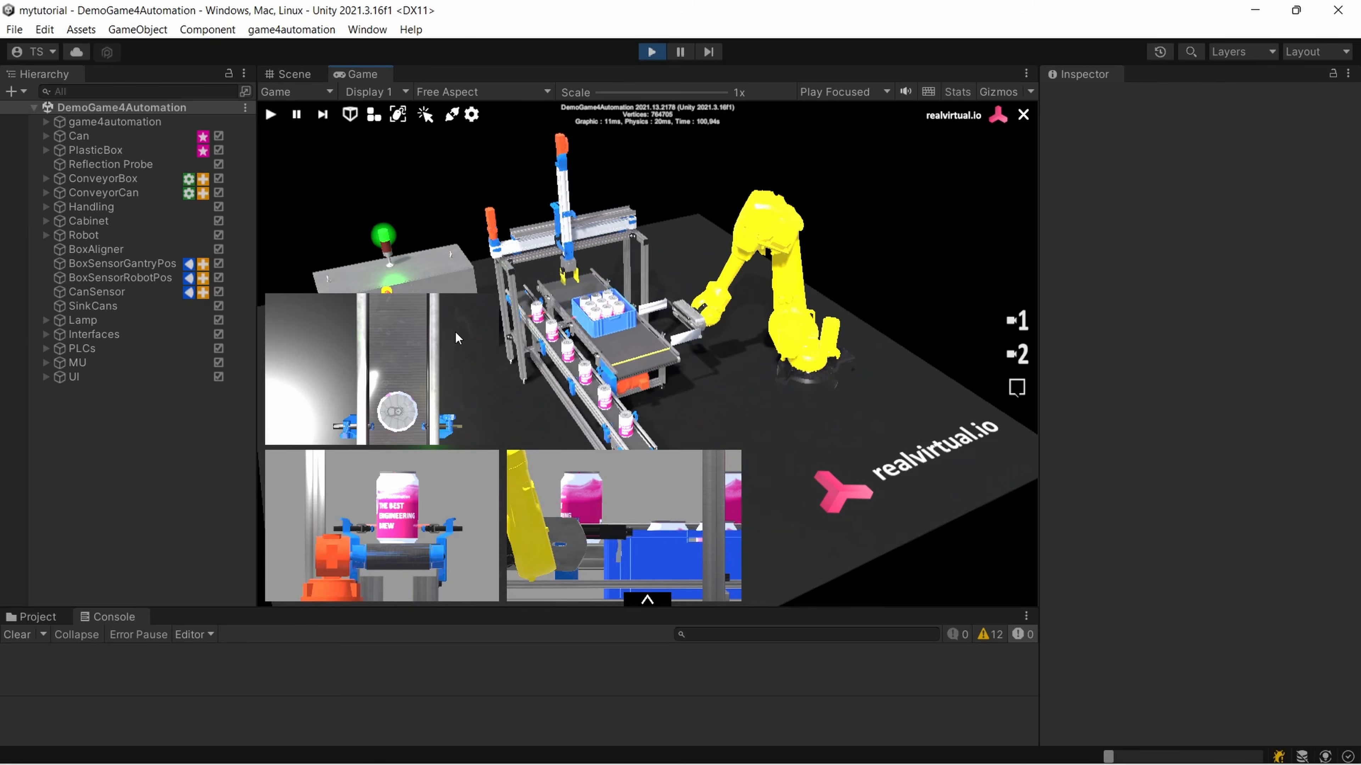
Enlarge the additional orthographic views, shrink them back to their previous size, and hide them
key("plus")
key("plus")
key("plus")
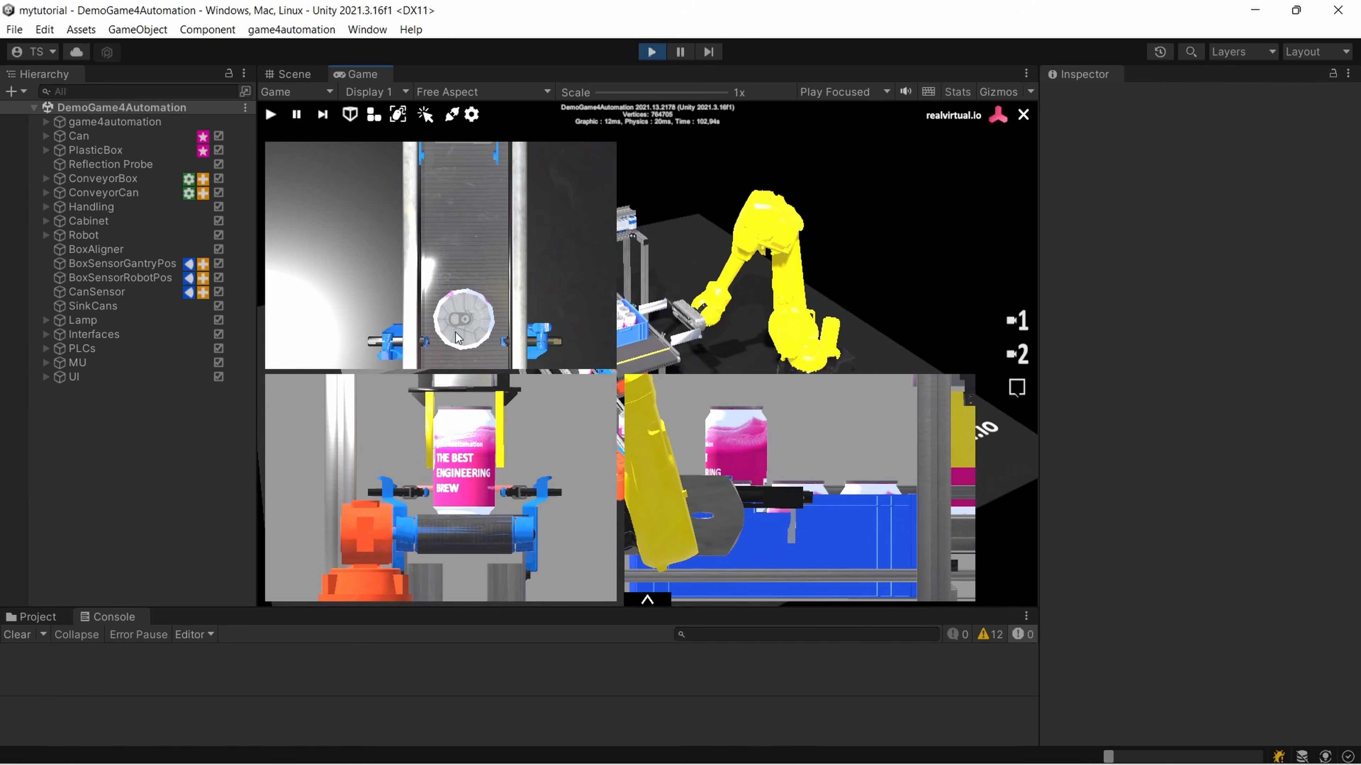
key("minus")
key("minus")
key("minus")
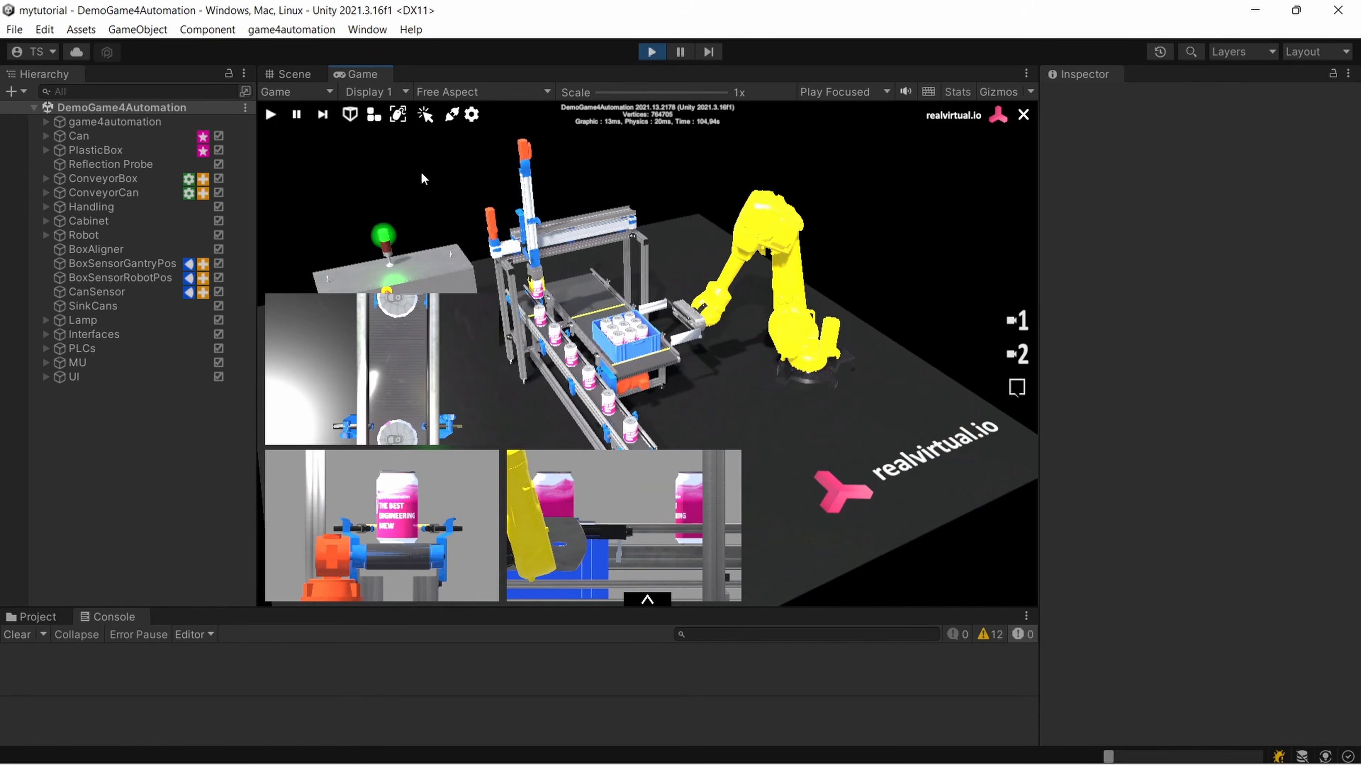
left_click(373, 115)
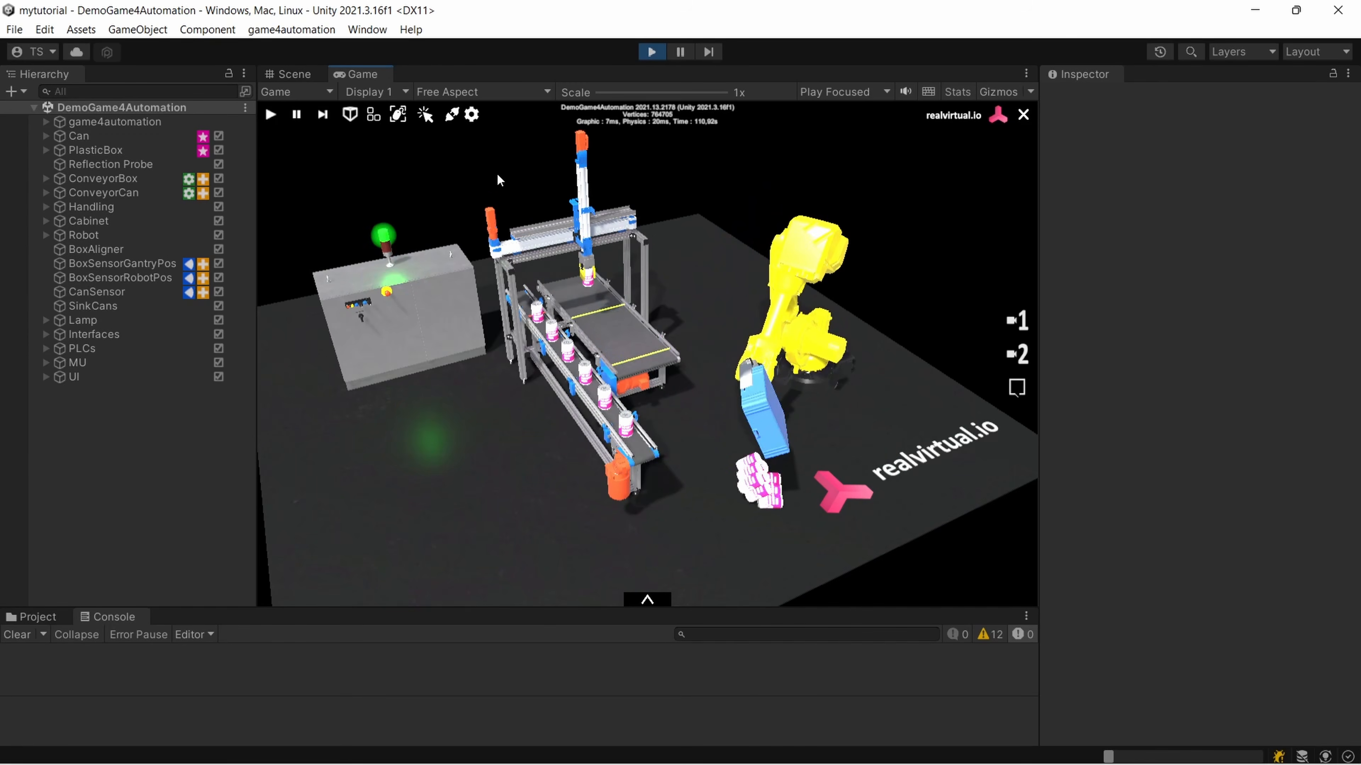
Turn on first-person navigation and move back from the gantry until the robot and conveyors are in view
left_click(399, 118)
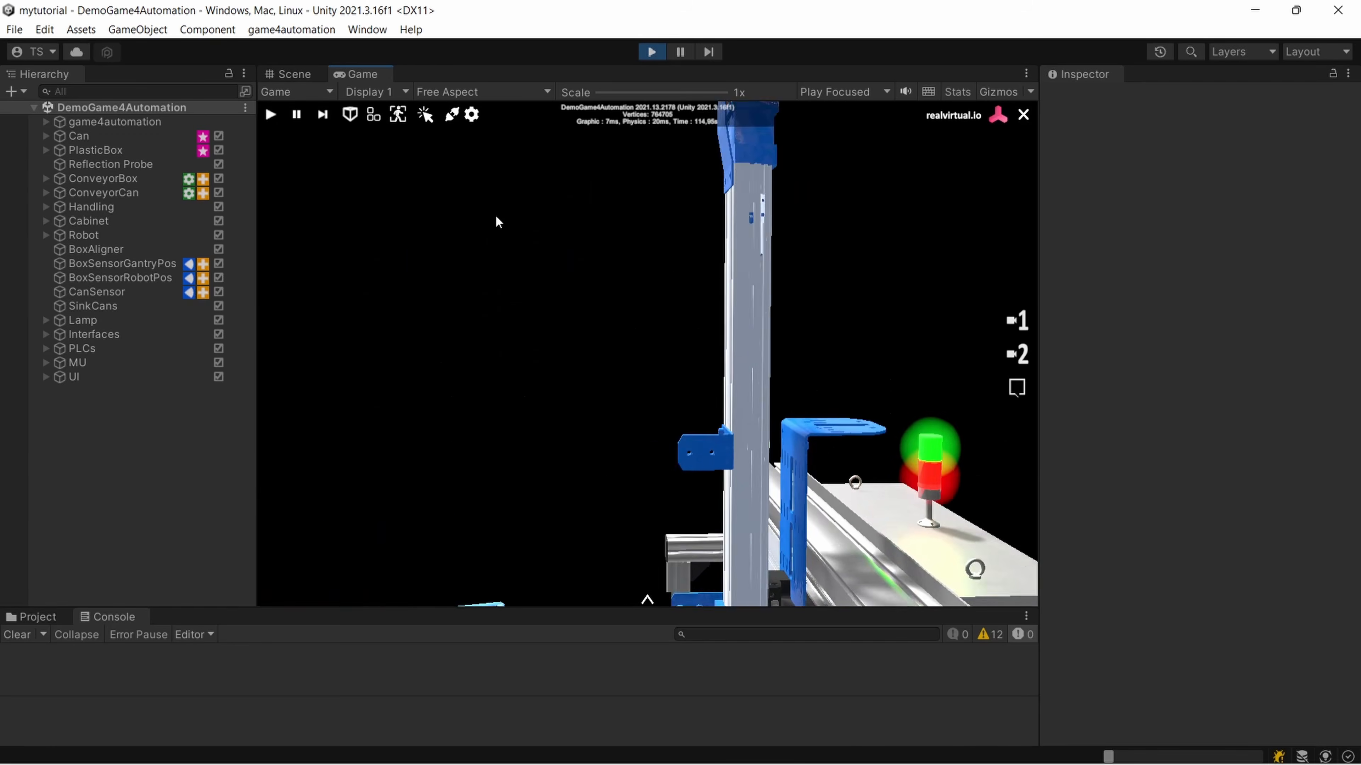
key("a")
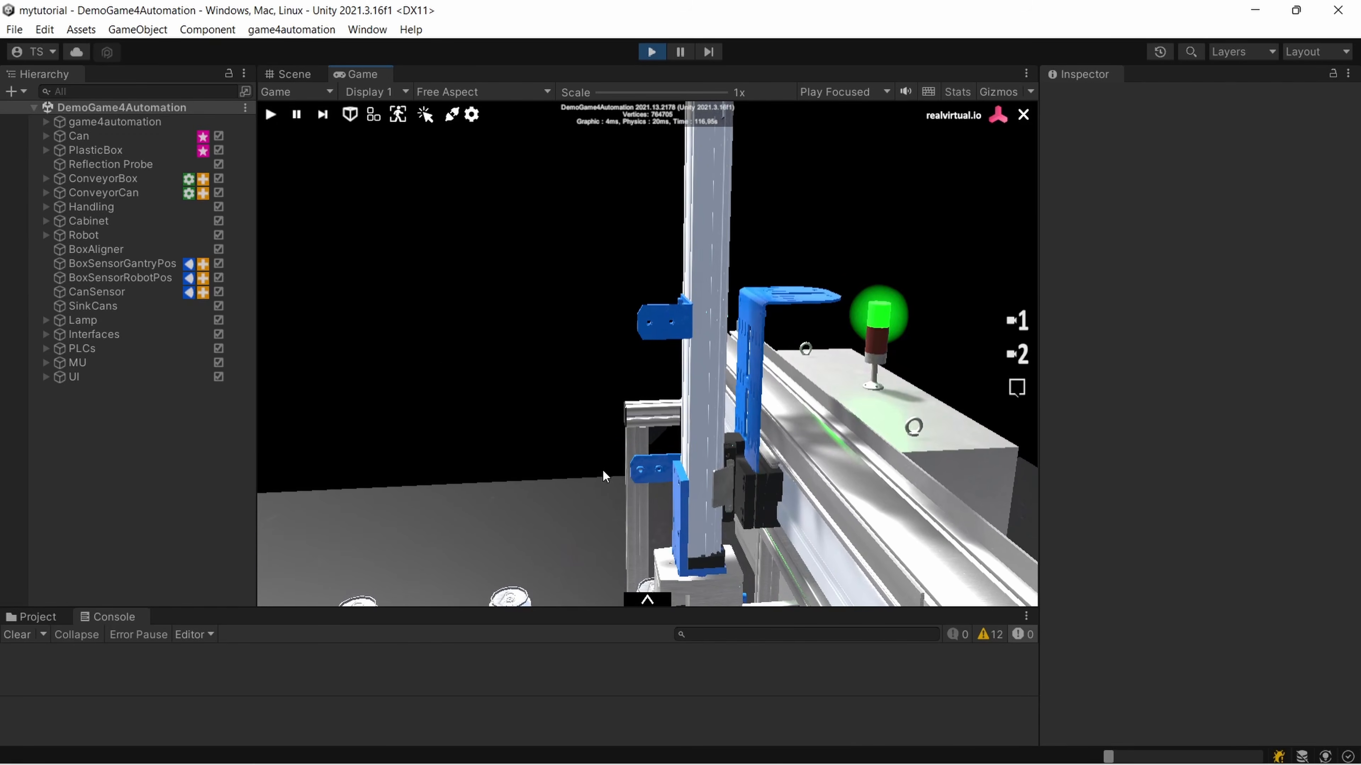
key("s")
key("s")
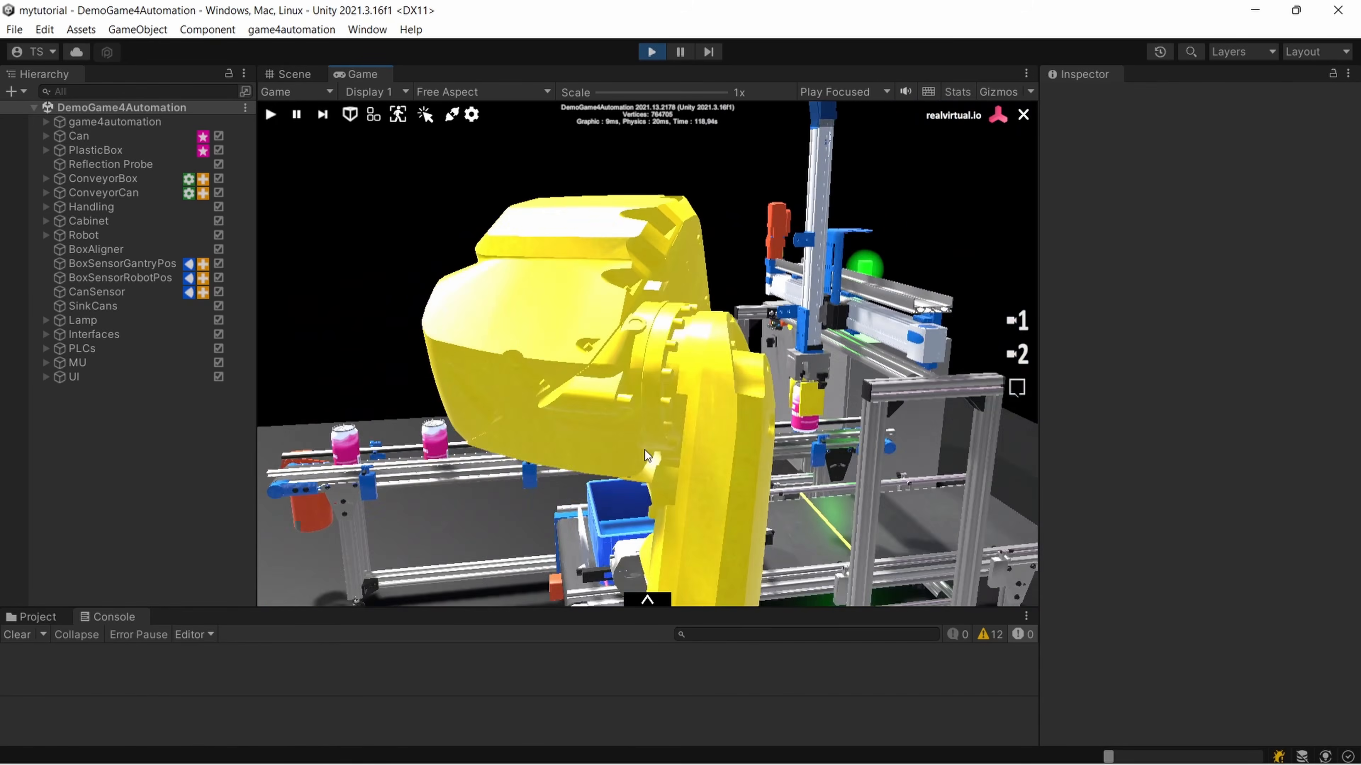
key("s")
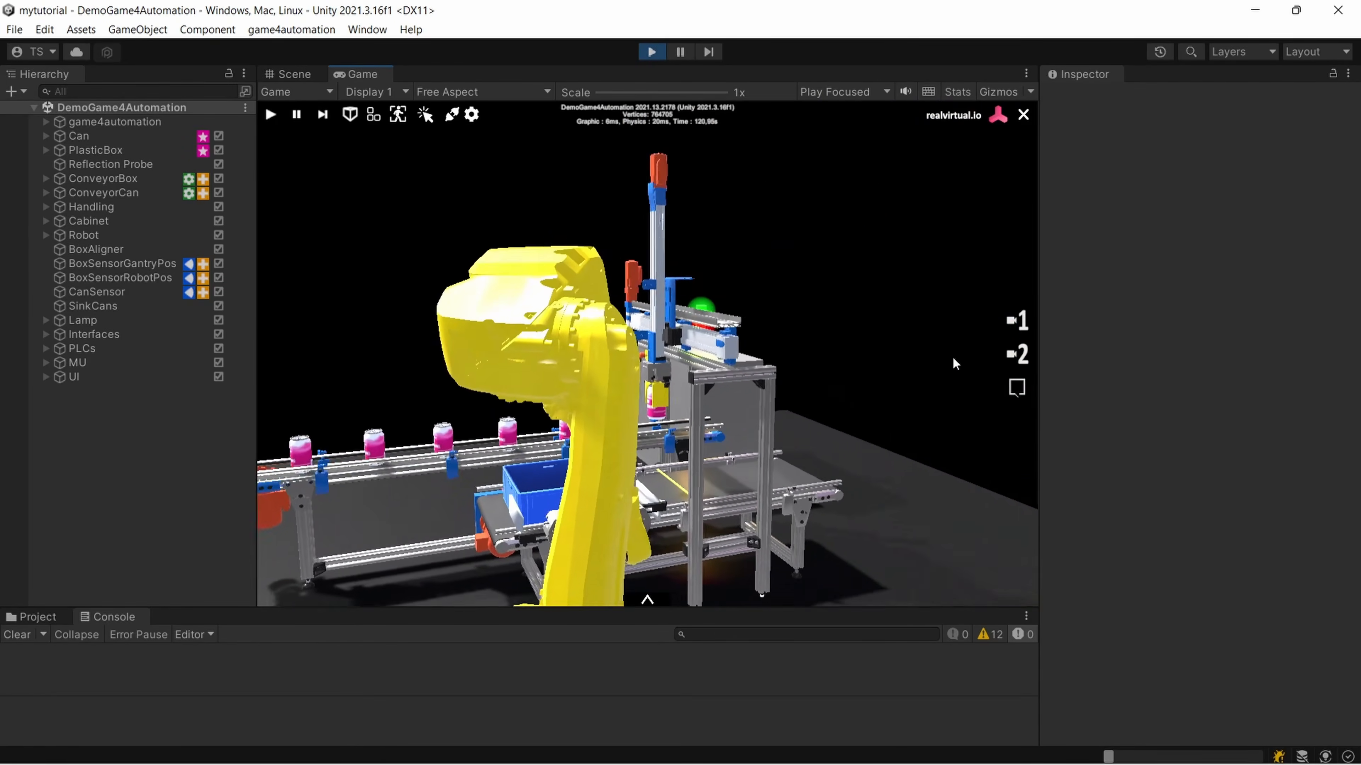
key("s")
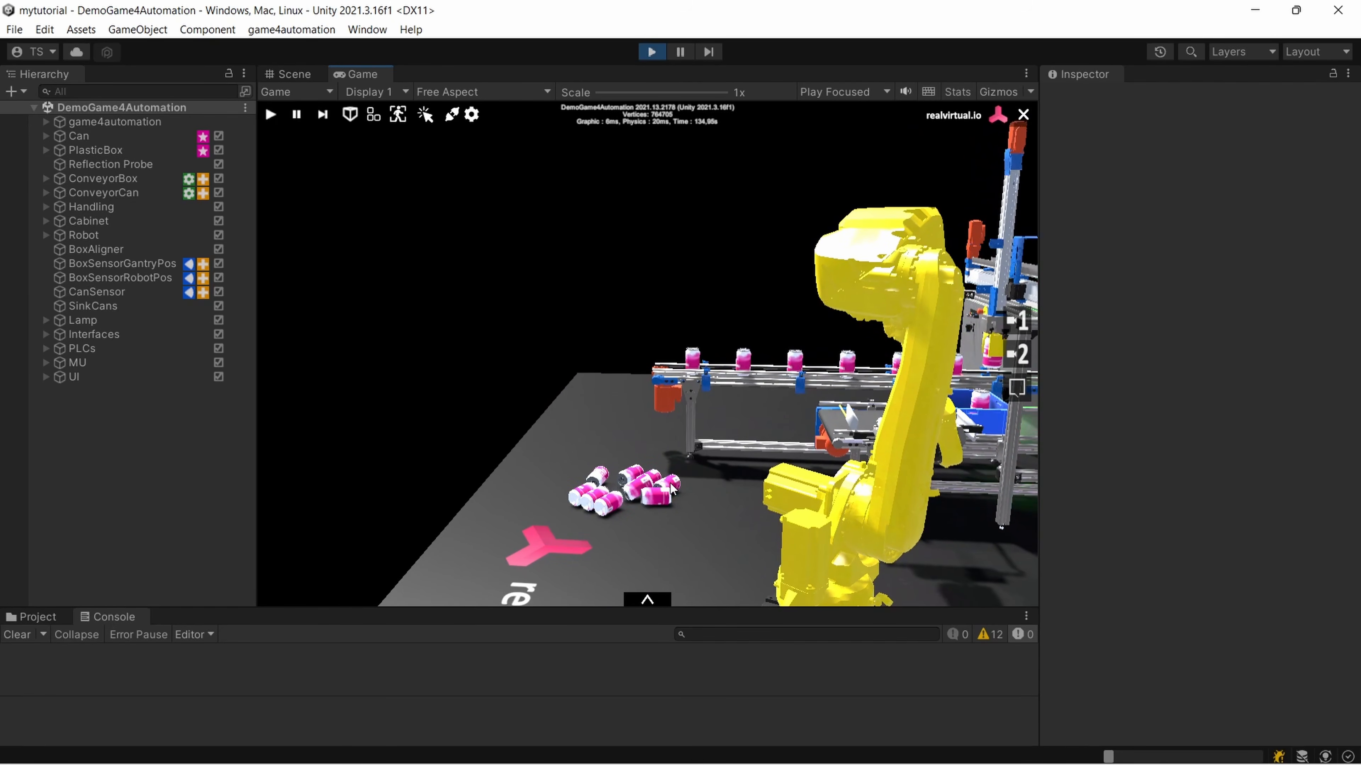
Walk around near the robot and the fallen cans, leave first-person navigation, and return to camera view 1
key("w")
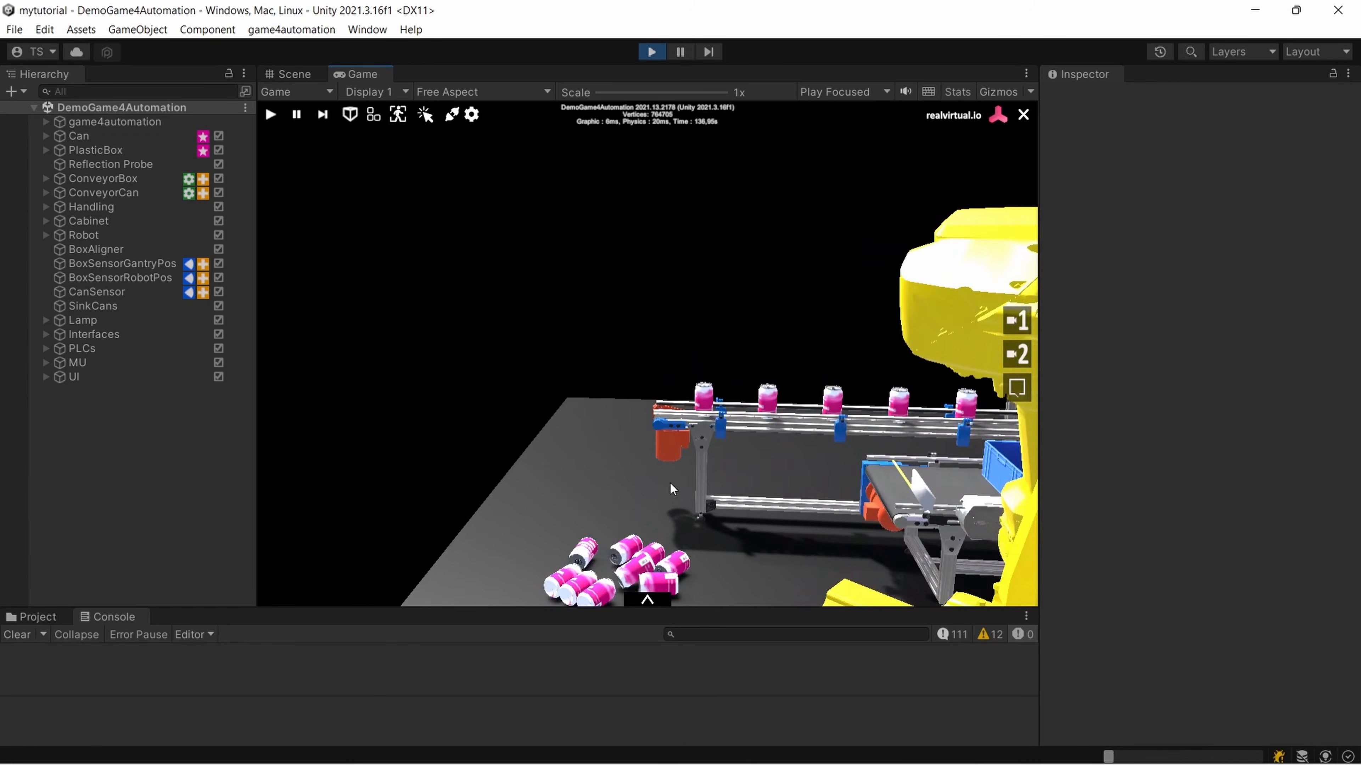
key("a")
key("d")
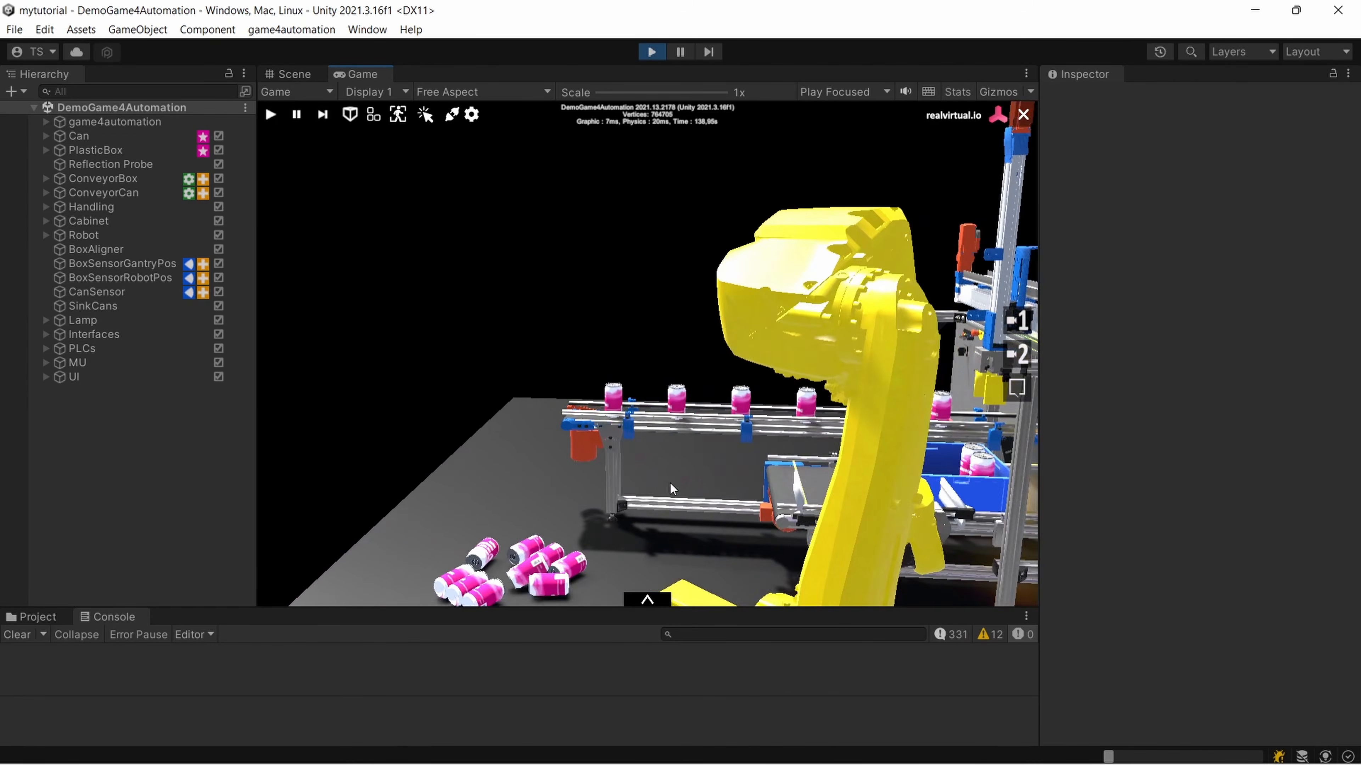
key("s")
key("w")
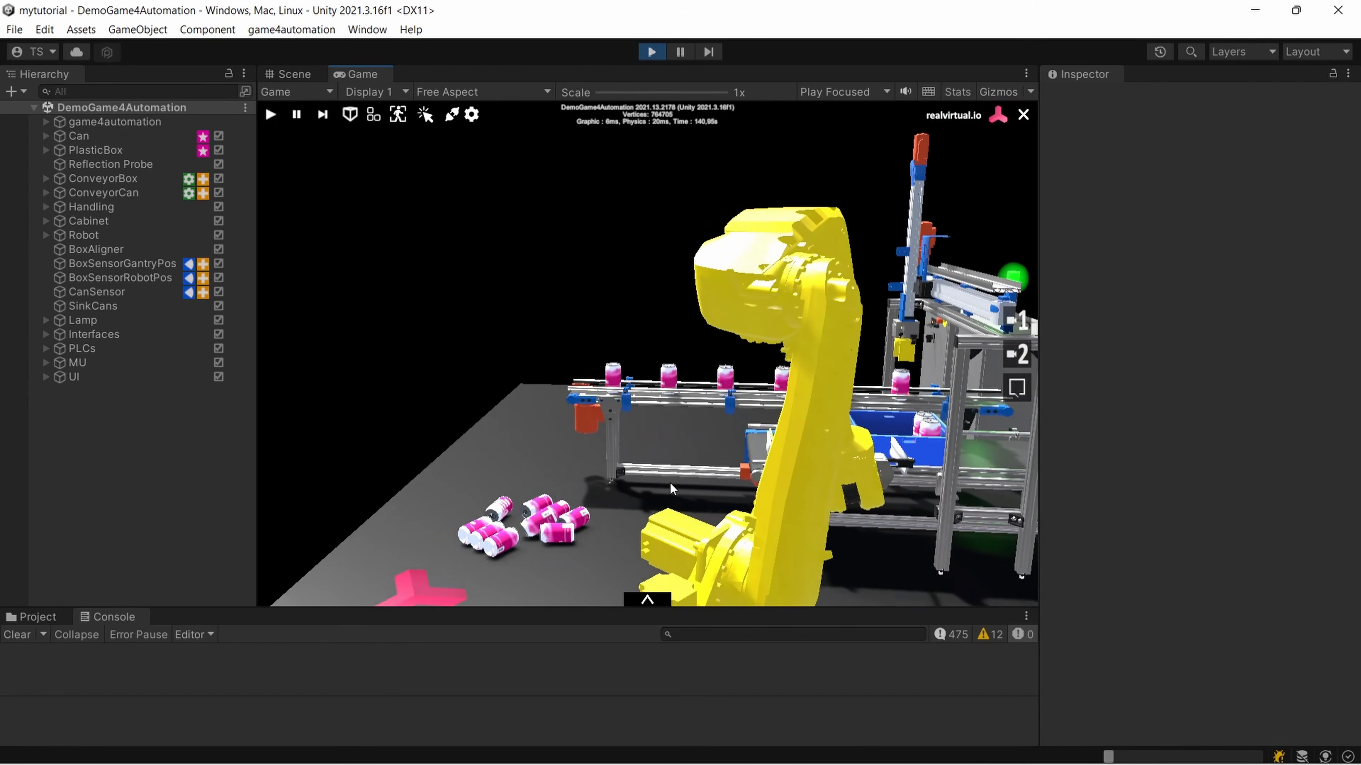
right_click_drag(670, 483, 721, 473)
key("w")
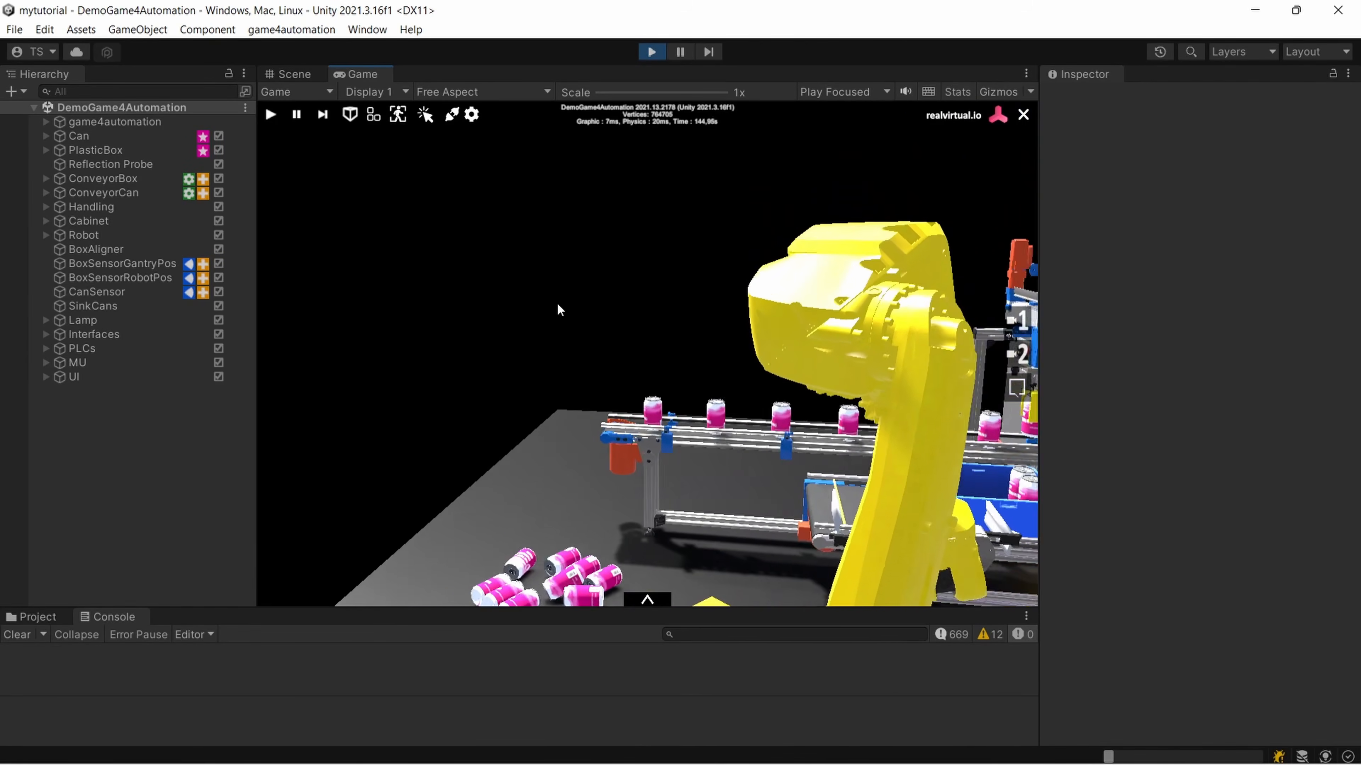
left_click(397, 113)
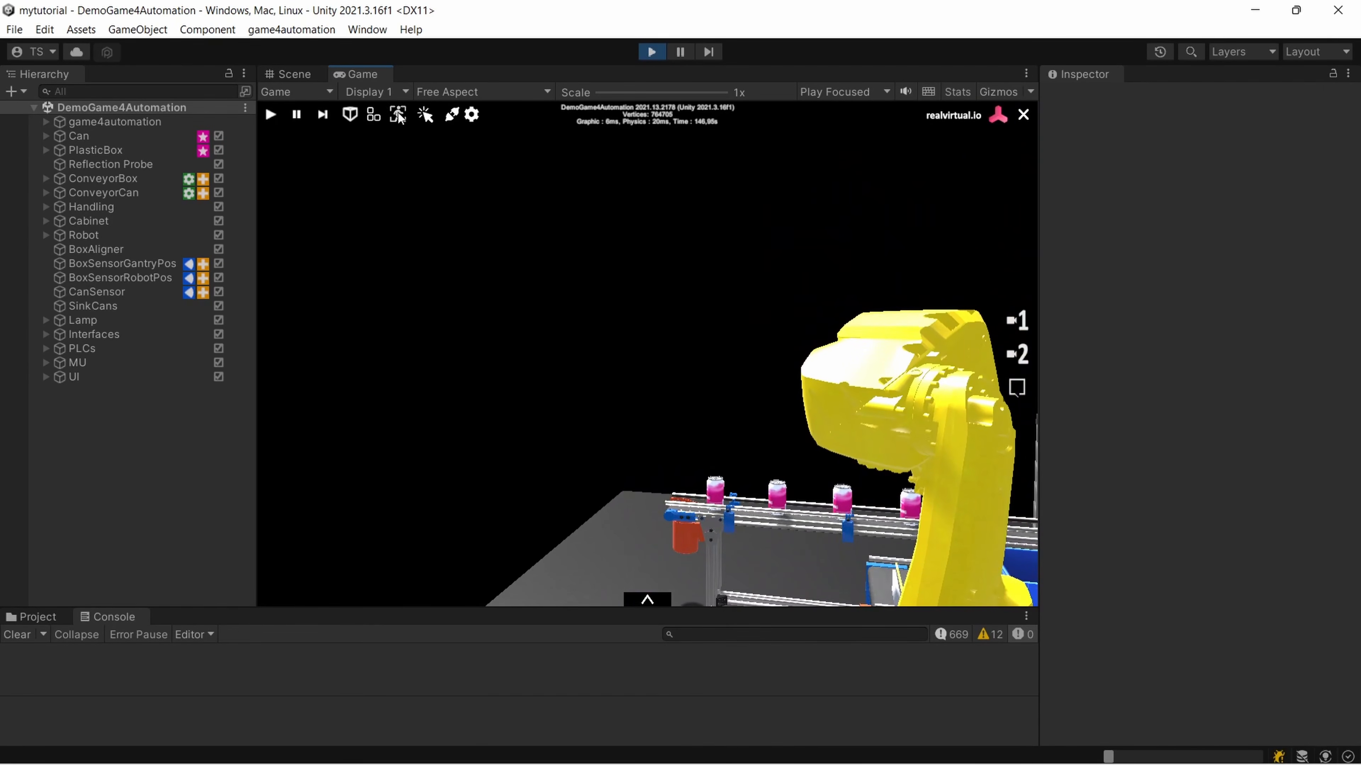
left_click(1018, 354)
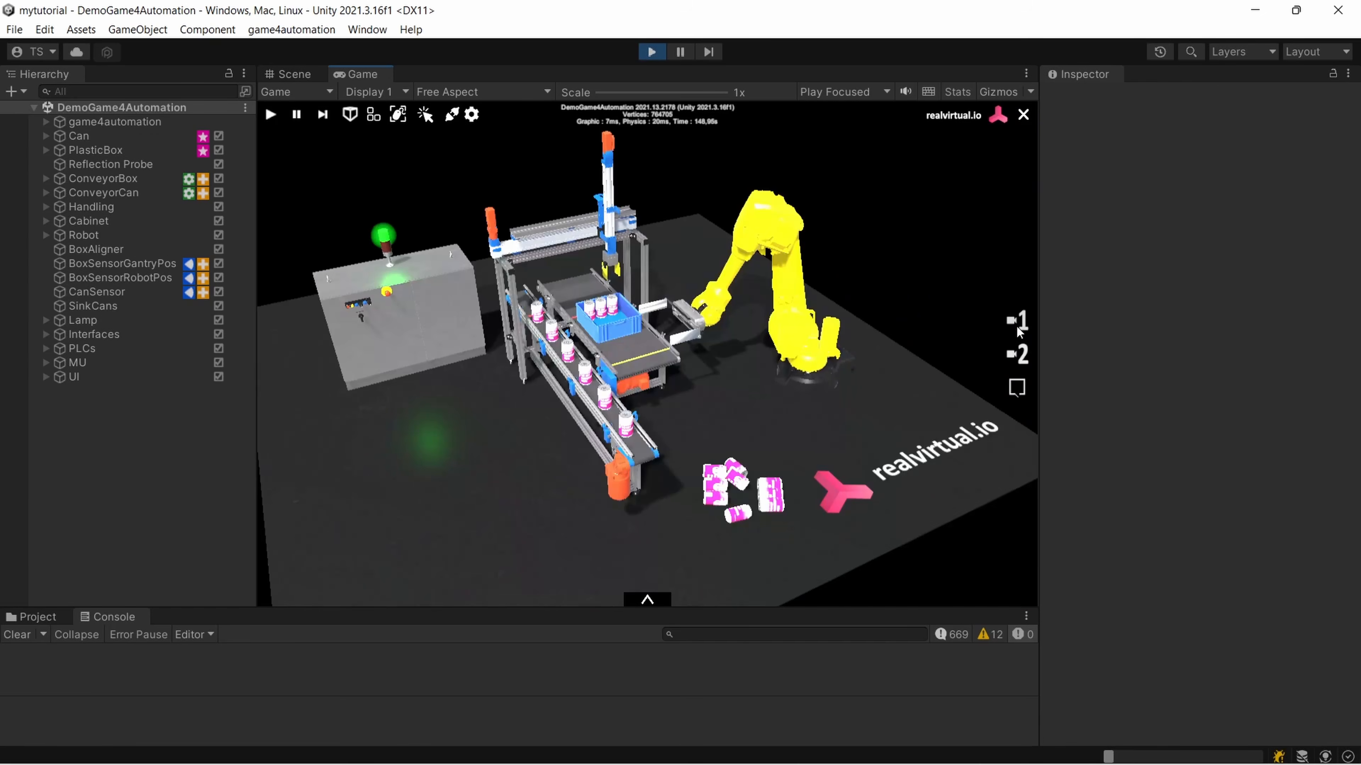
Set the visual quality level to Very Low and examine the running scene from a different angle
mouse_move(774, 296)
middle_mouse_down()
mouse_move(784, 342)
mouse_move(778, 319)
middle_mouse_up()
scroll(757, 323, "up", 3)
right_click_drag(757, 323, 791, 258)
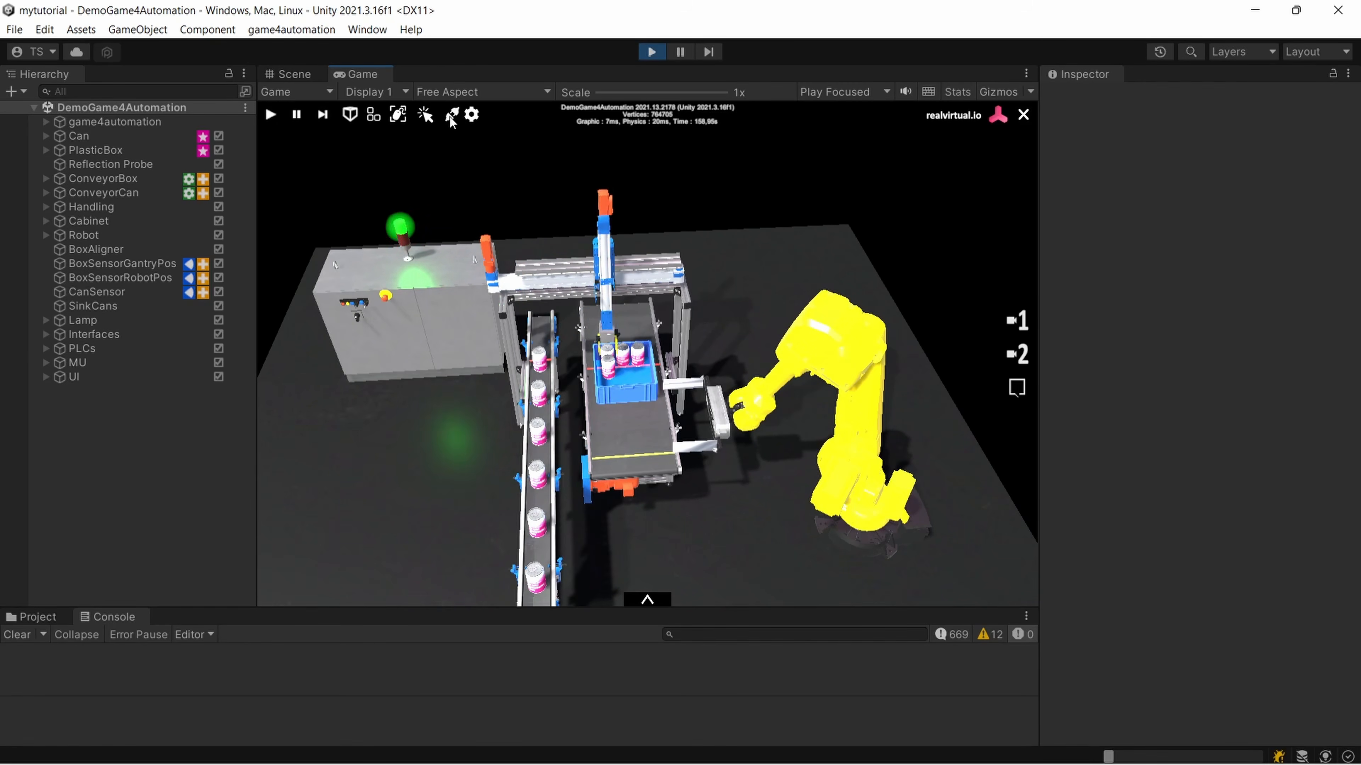
left_click(471, 115)
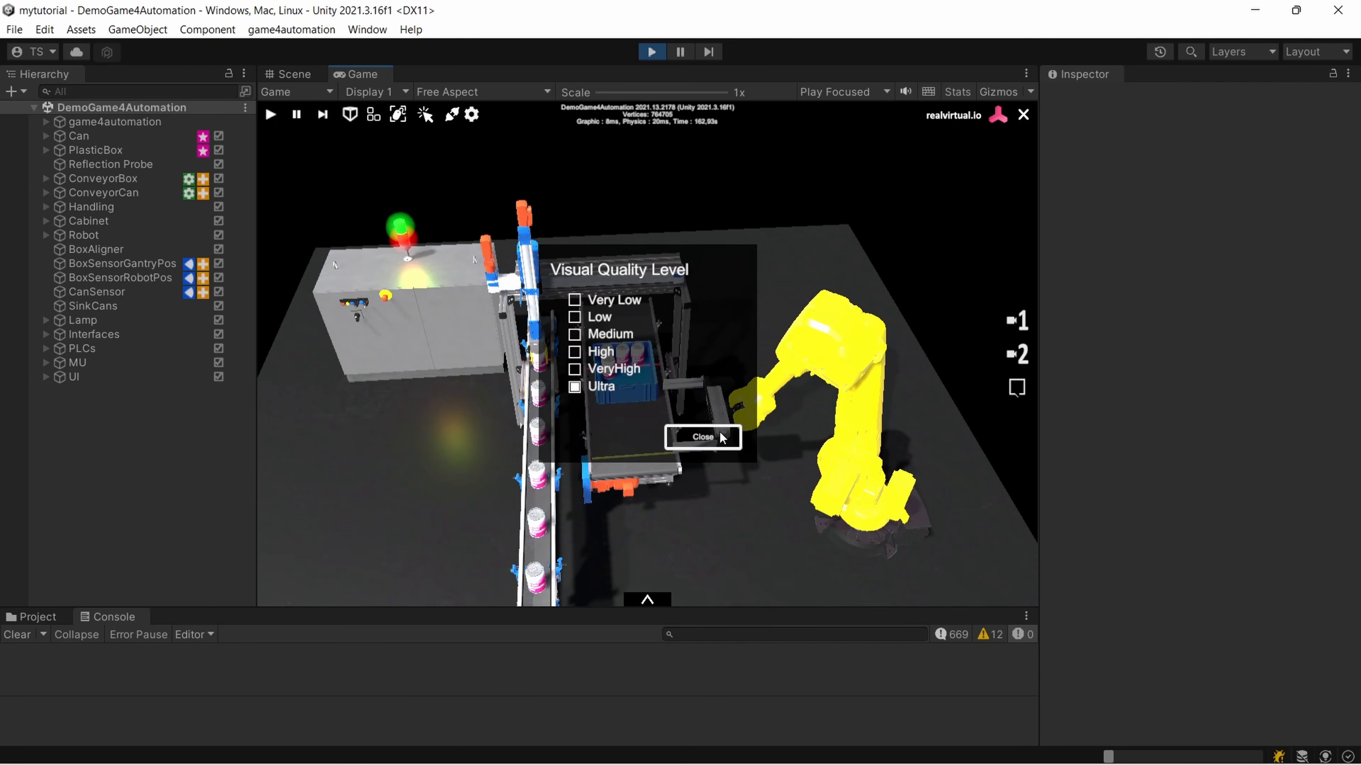
right_click_drag(721, 434, 771, 199)
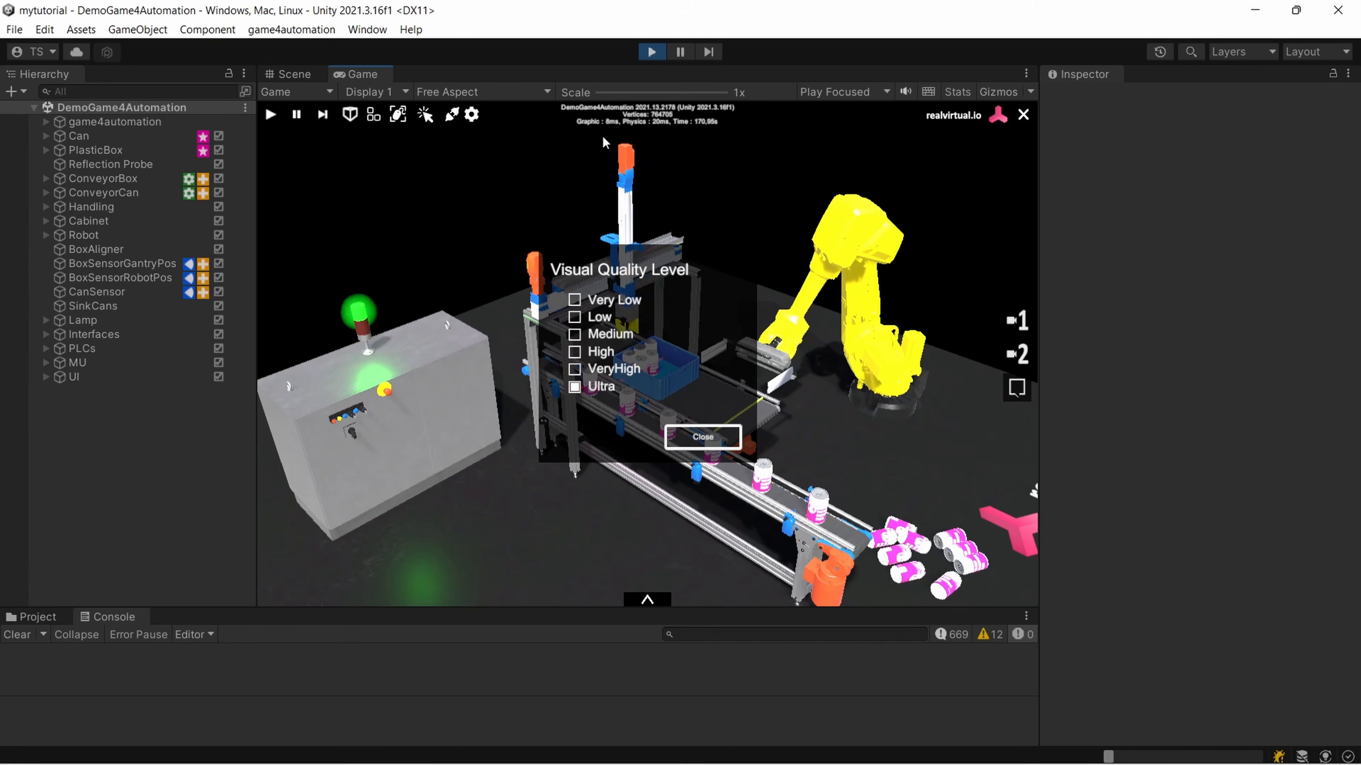
left_click(574, 301)
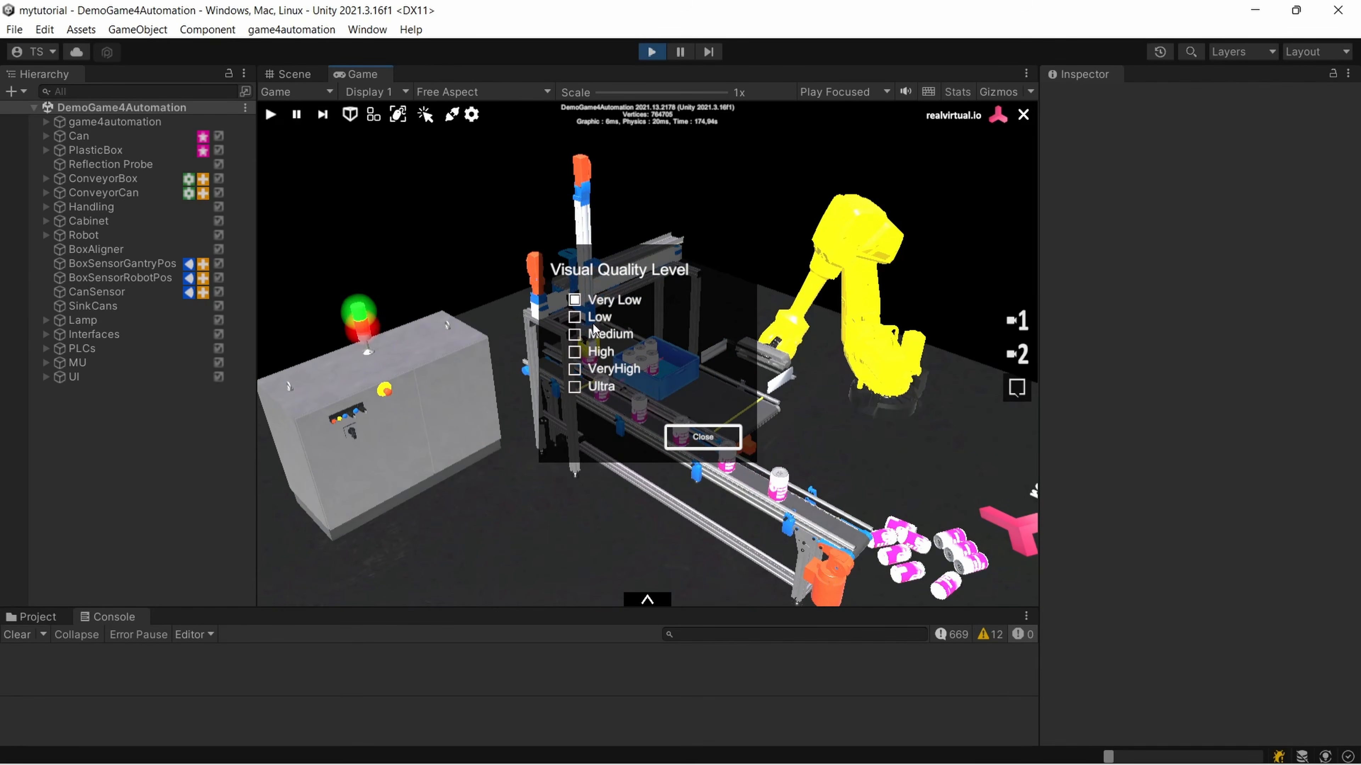
right_click_drag(805, 338, 734, 343)
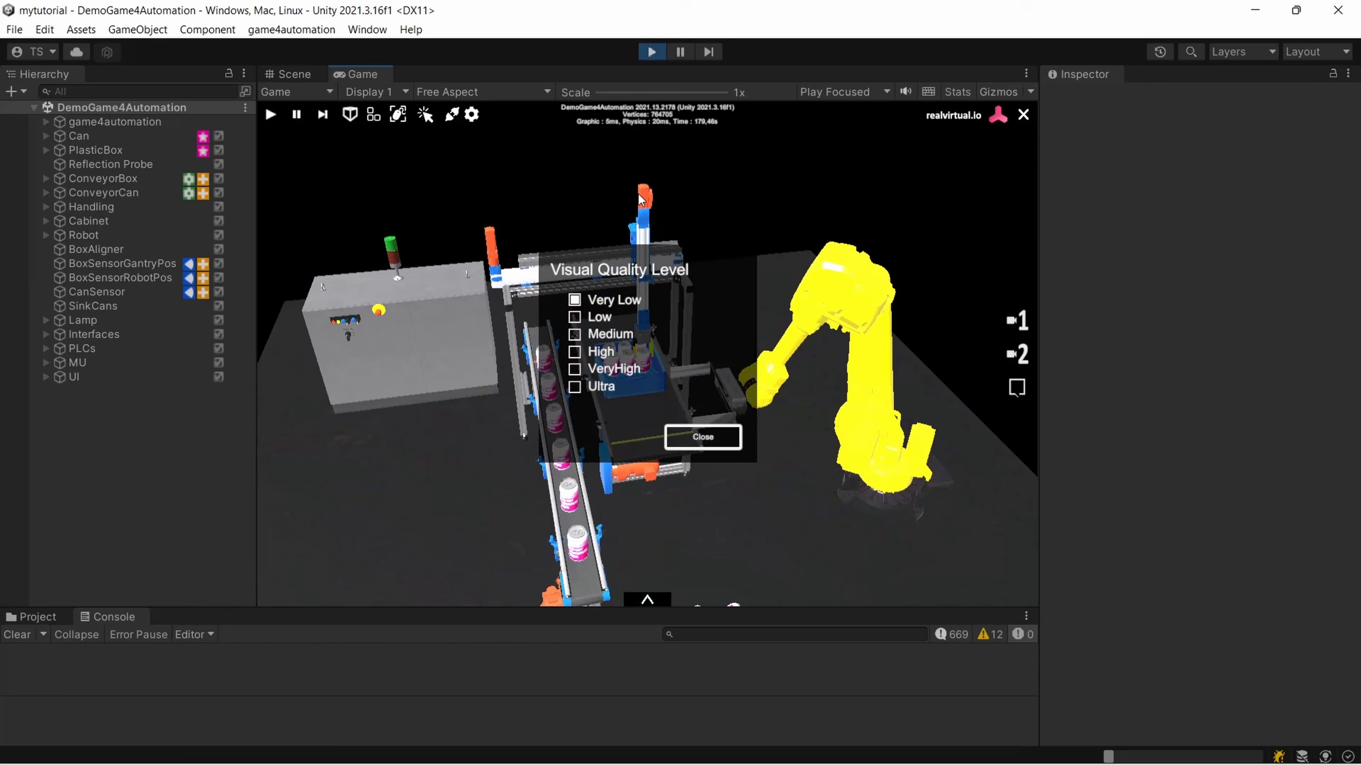
Set the visual quality level to Ultra, view the conveyors up close, and close the quality settings
left_click(574, 386)
right_click_drag(375, 378, 471, 373)
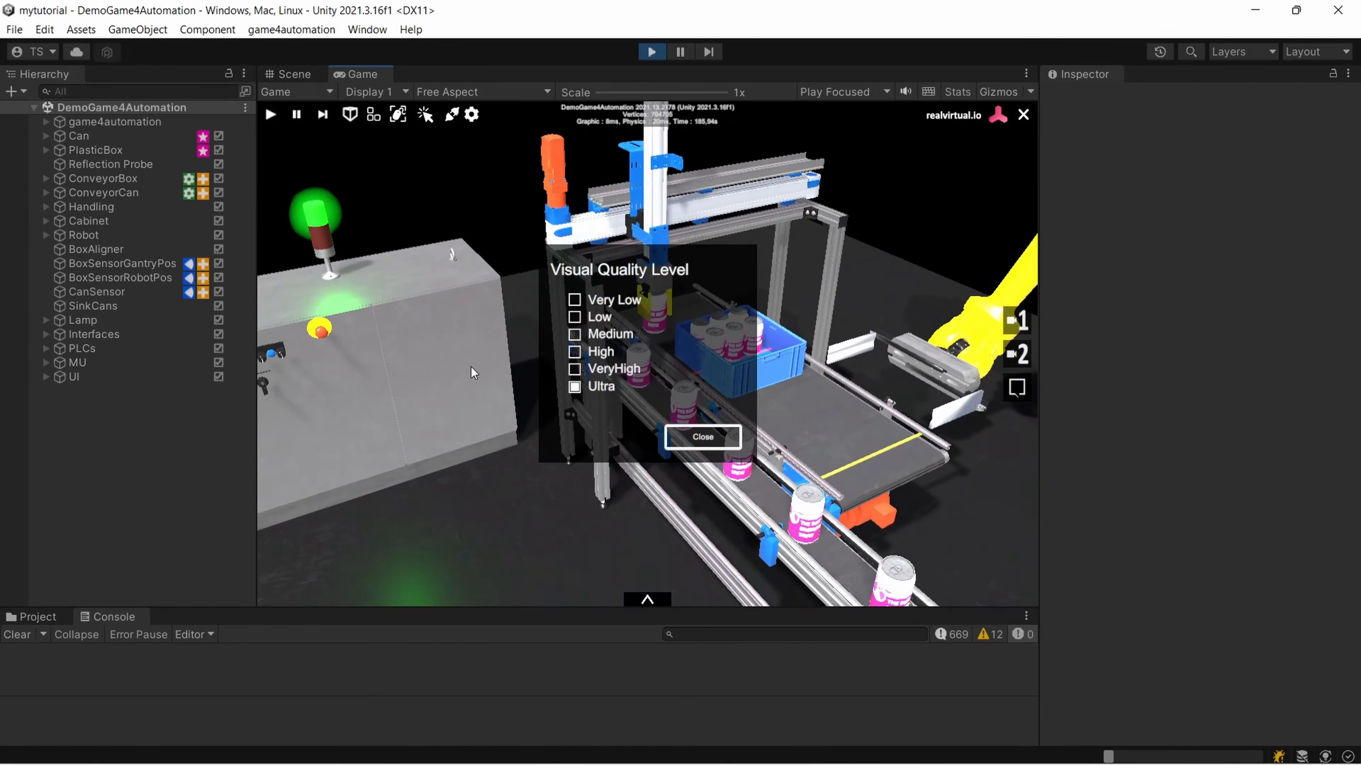
left_click(716, 439)
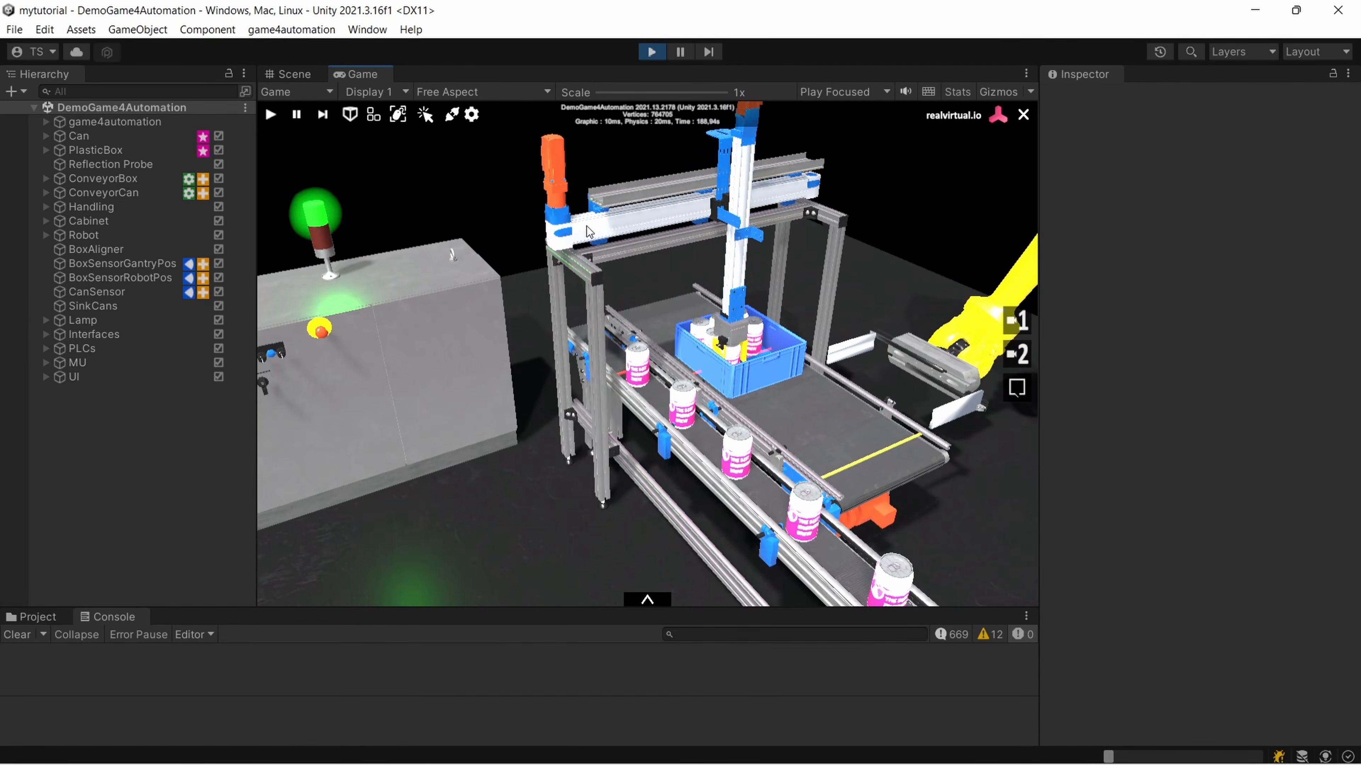
Turn on object selection in the running scene, select the cabinet door Tuer, and centre and orbit the view around it
right_click_drag(452, 311, 510, 295)
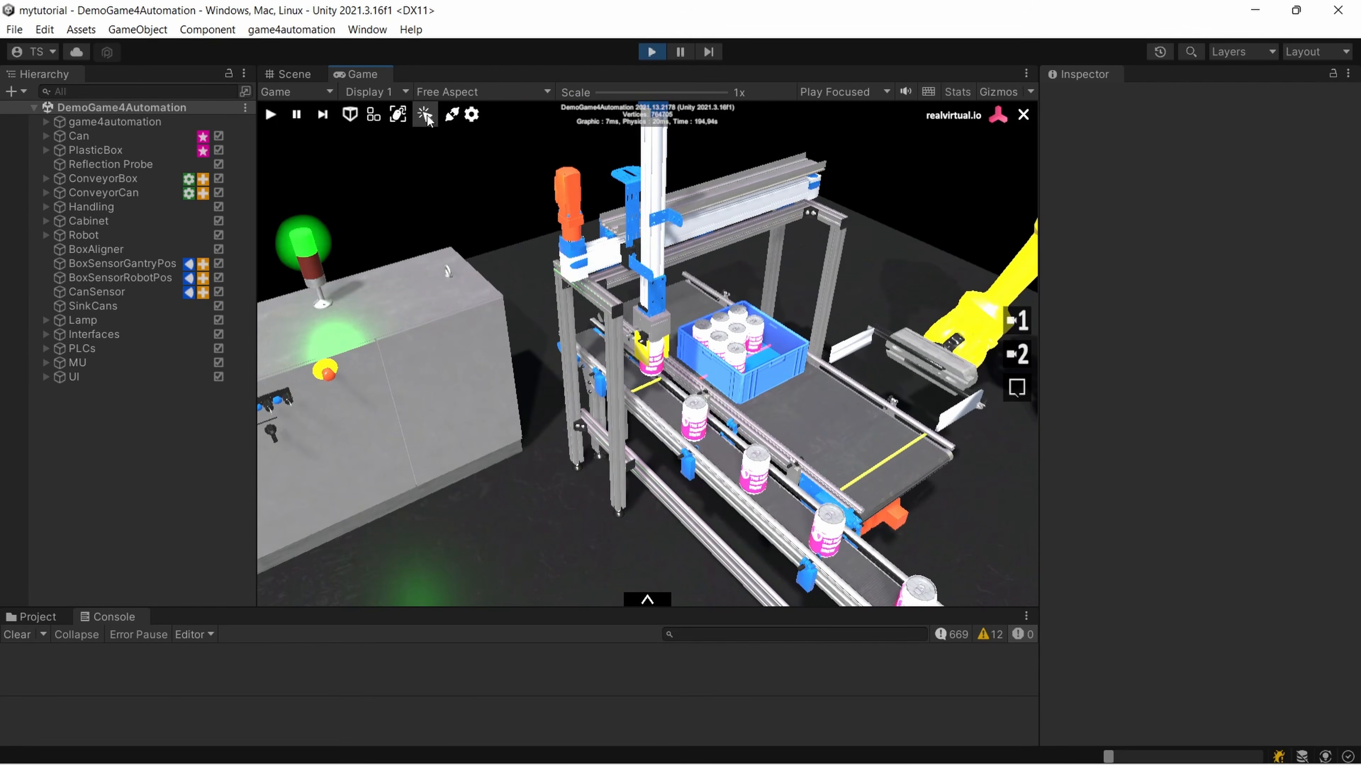
scroll(466, 201, "down", 3)
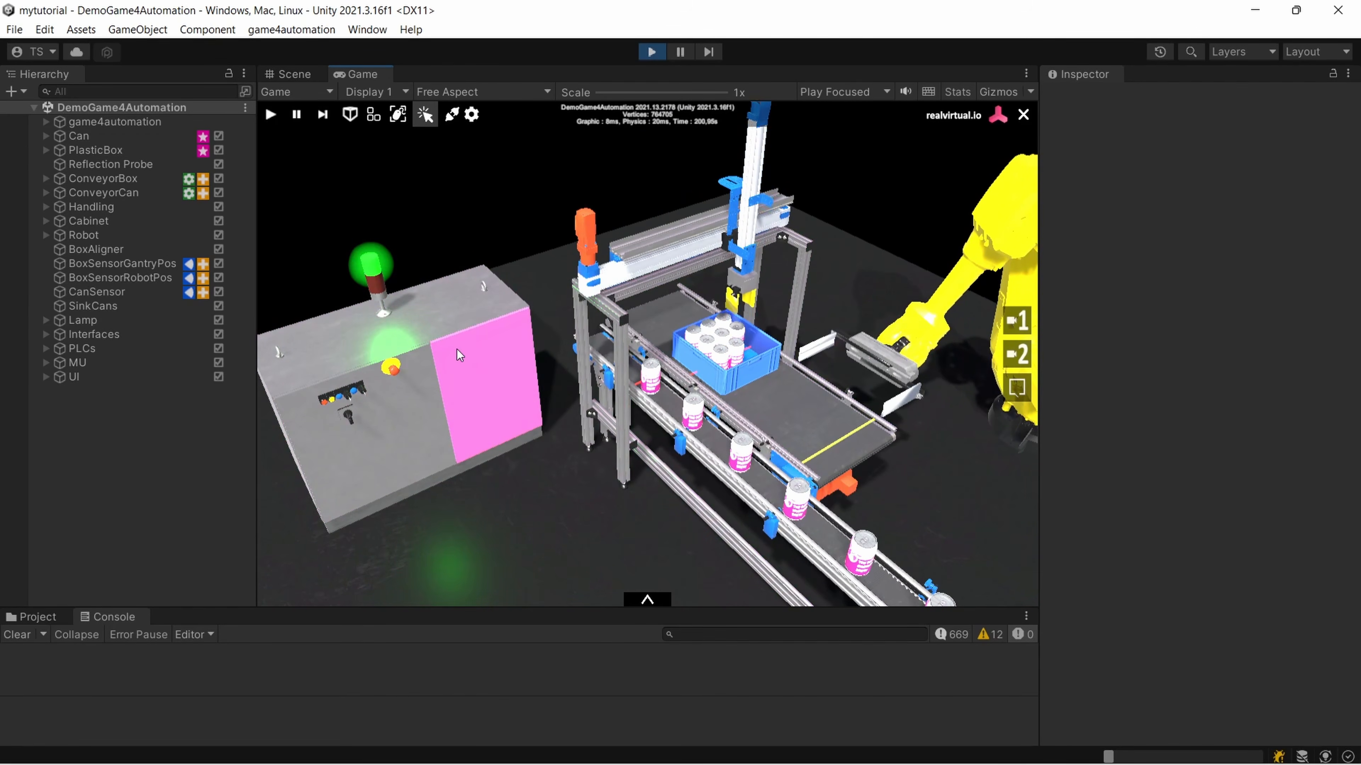
scroll(495, 399, "up", 5)
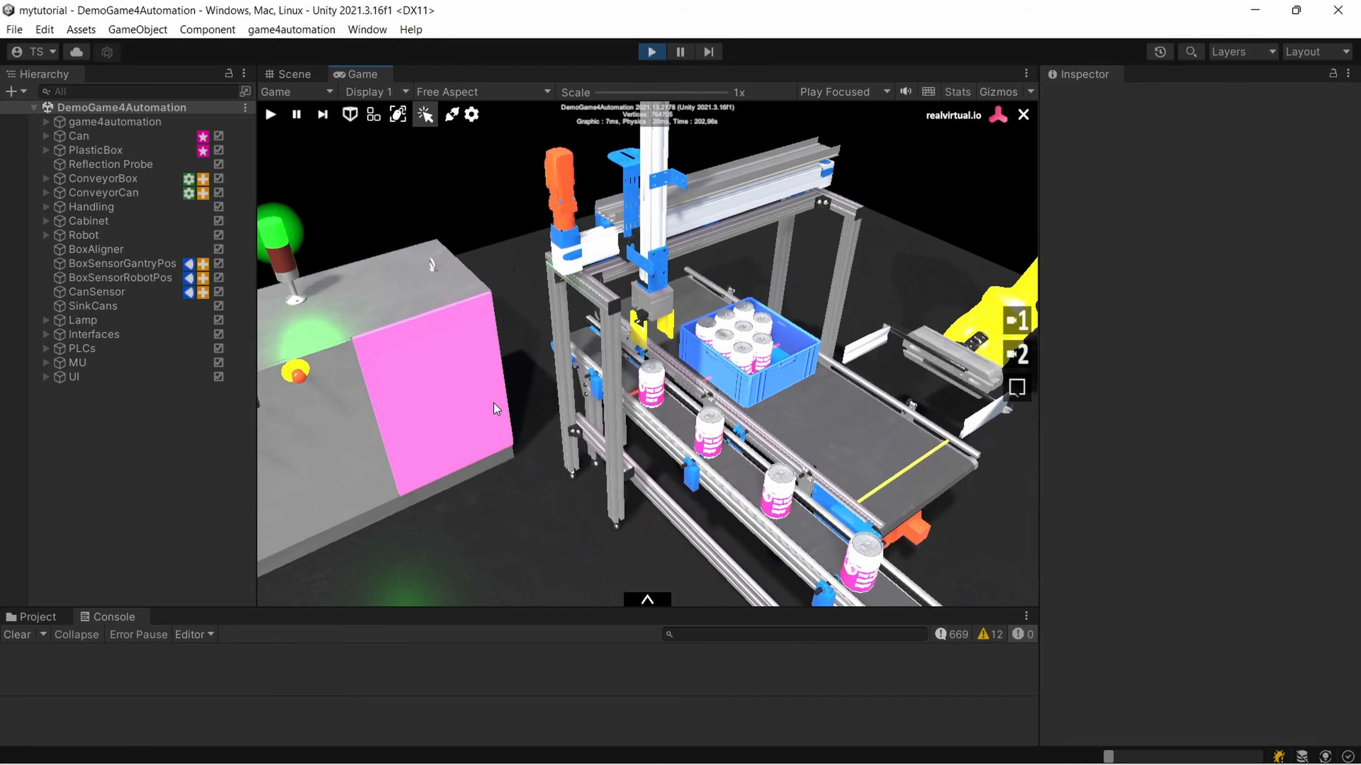
middle_click_drag(396, 448, 446, 442)
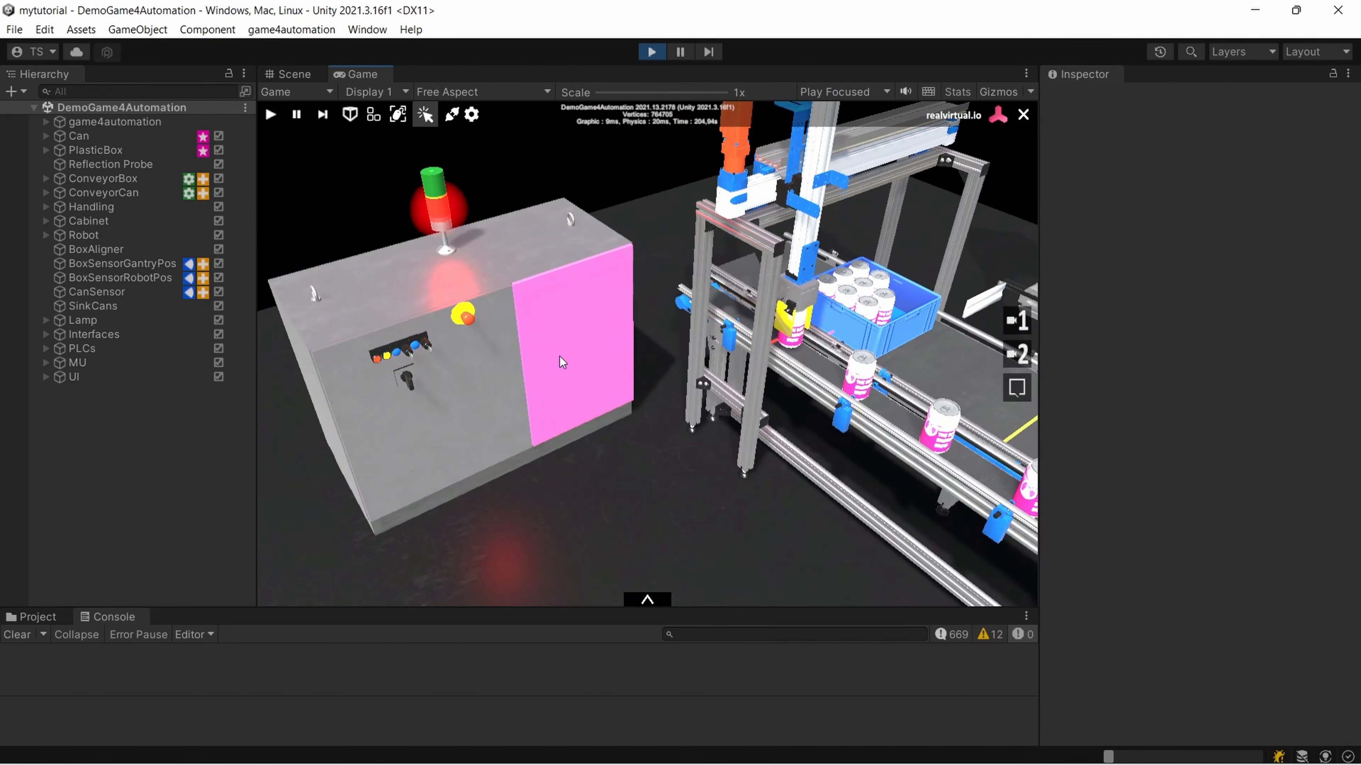
left_click(581, 360)
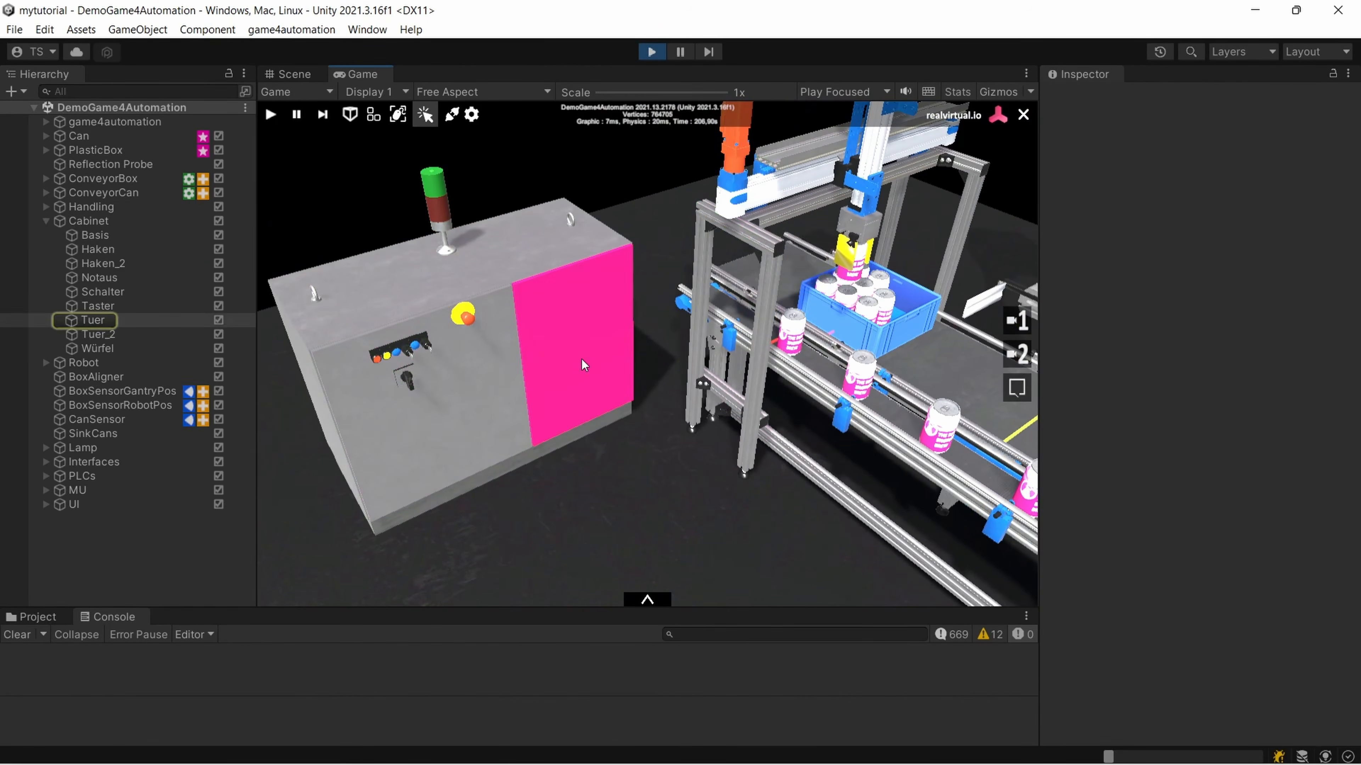
double_click(581, 360)
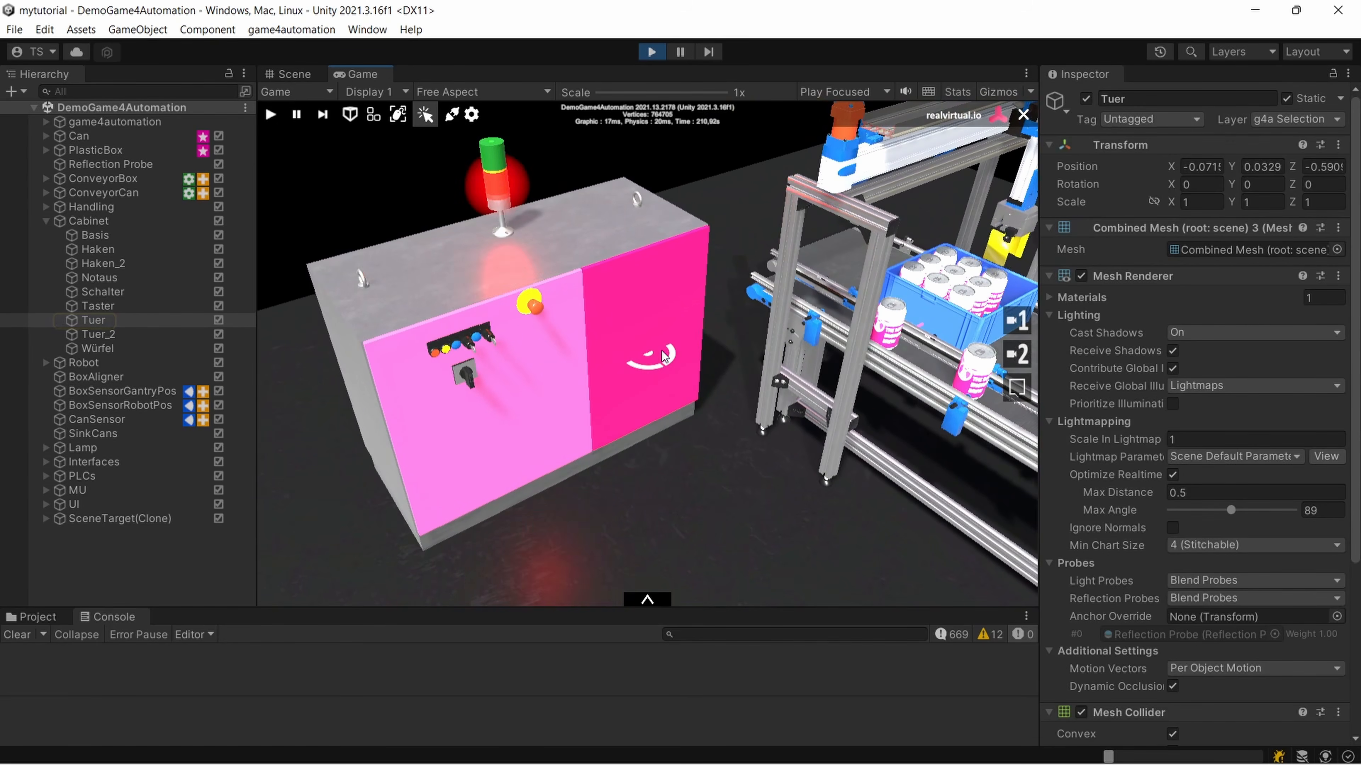
right_click_drag(658, 355, 1183, 340)
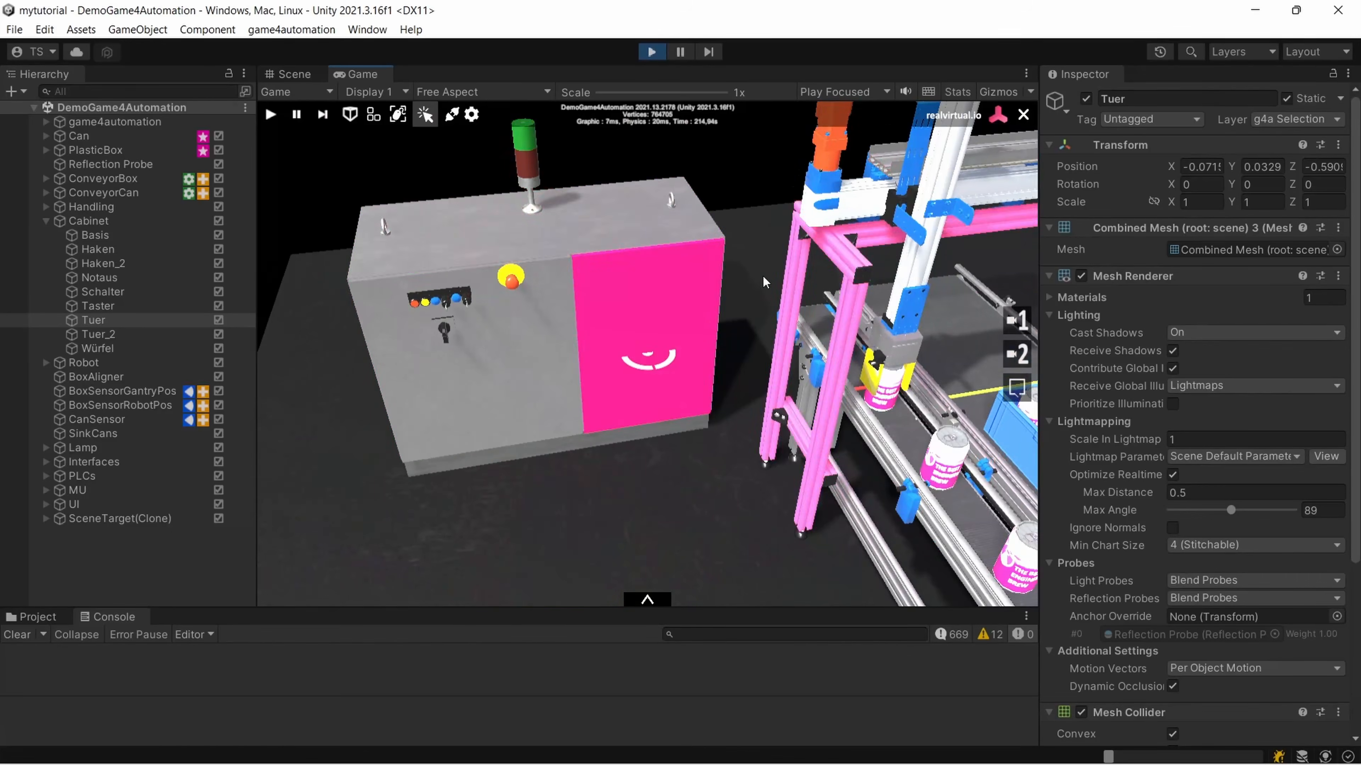
Select the cabinet door Tuer_2 and then the cabinet body Würfel, centring the view on each
double_click(407, 451)
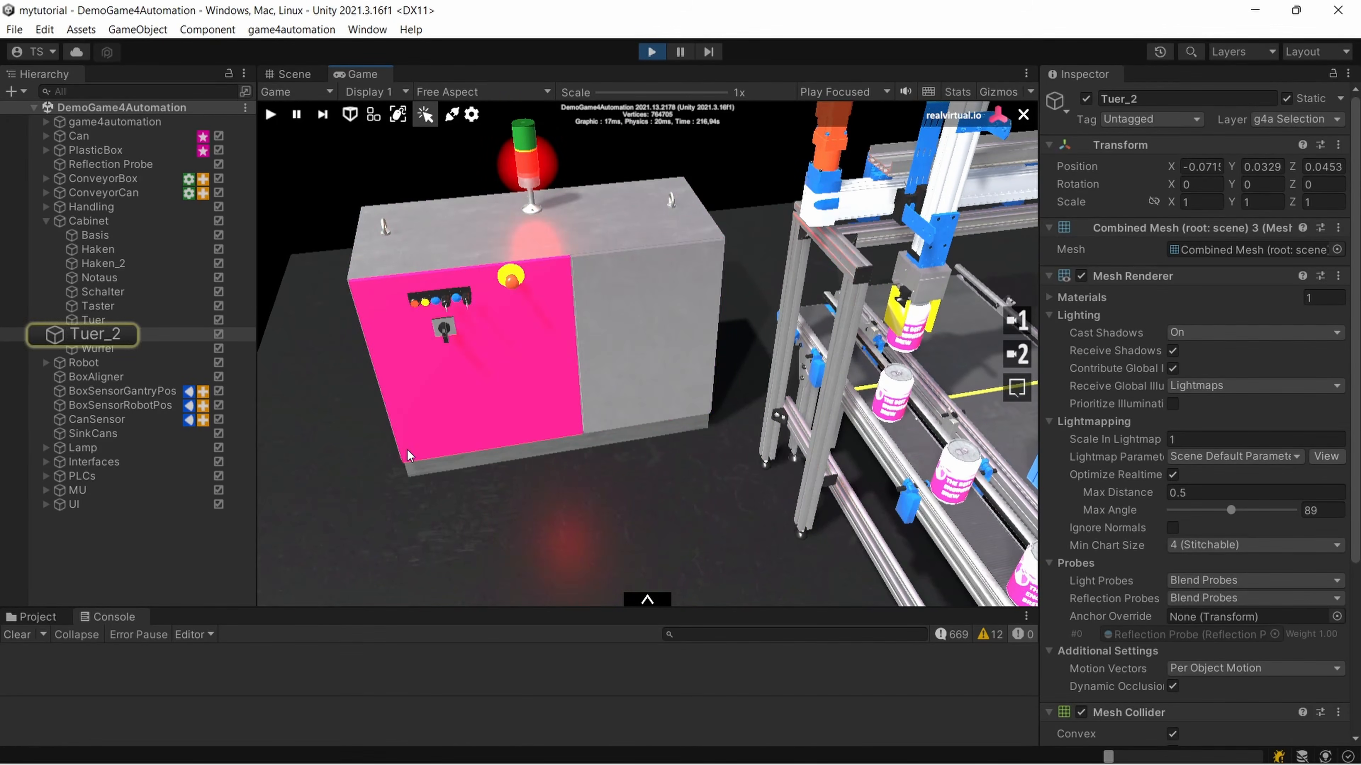
right_click_drag(656, 380, 987, 284)
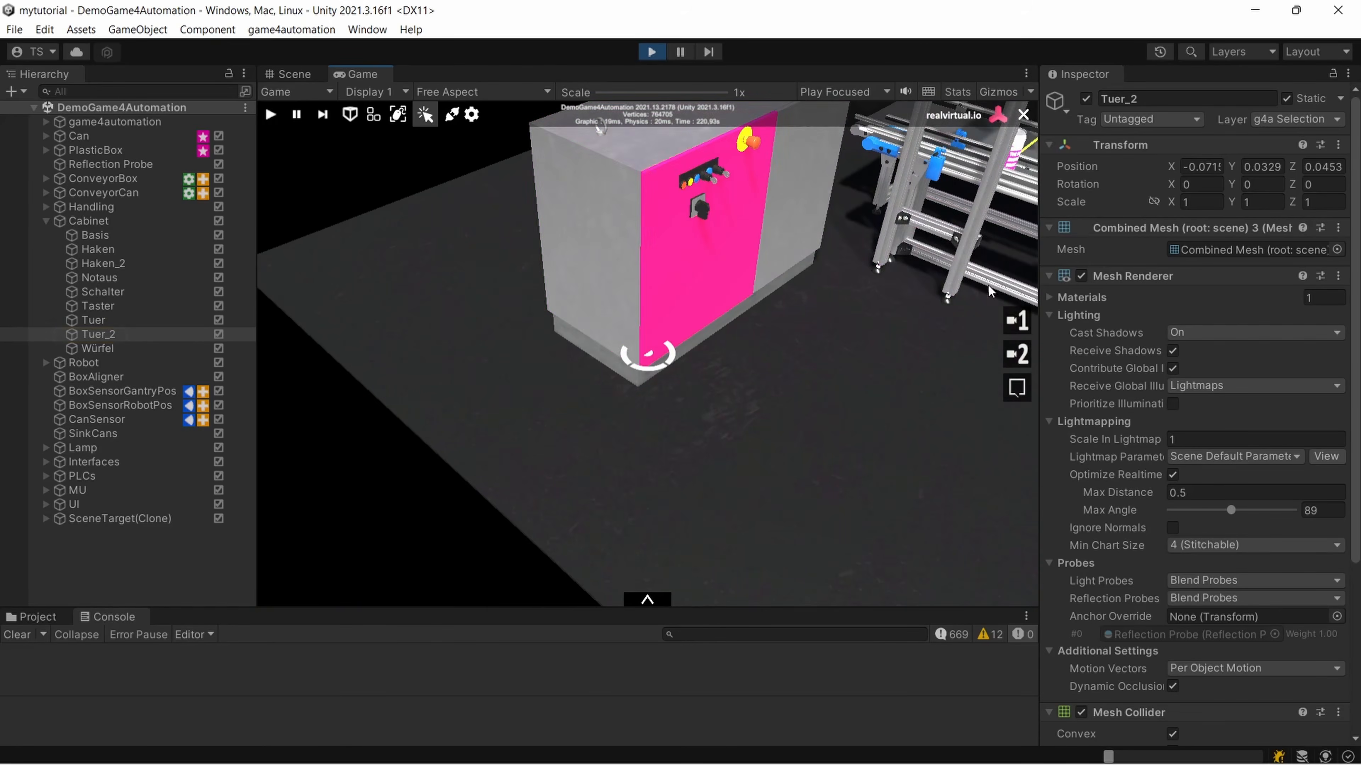
double_click(585, 172)
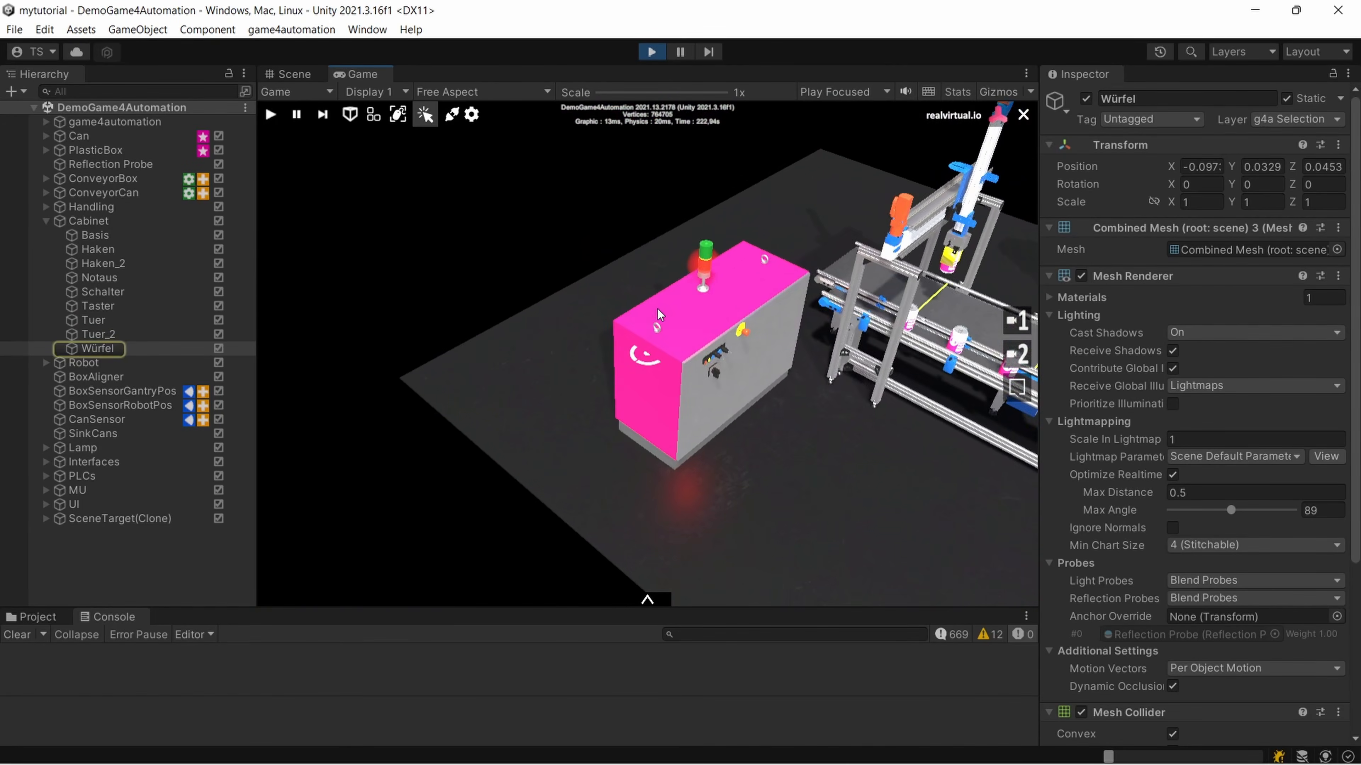
Clear the highlight on the cabinet body and view the robot, gantry and conveyors from several angles
right_click_drag(956, 336, 479, 392)
middle_click_drag(479, 393, 349, 330)
scroll(541, 288, "up", 6)
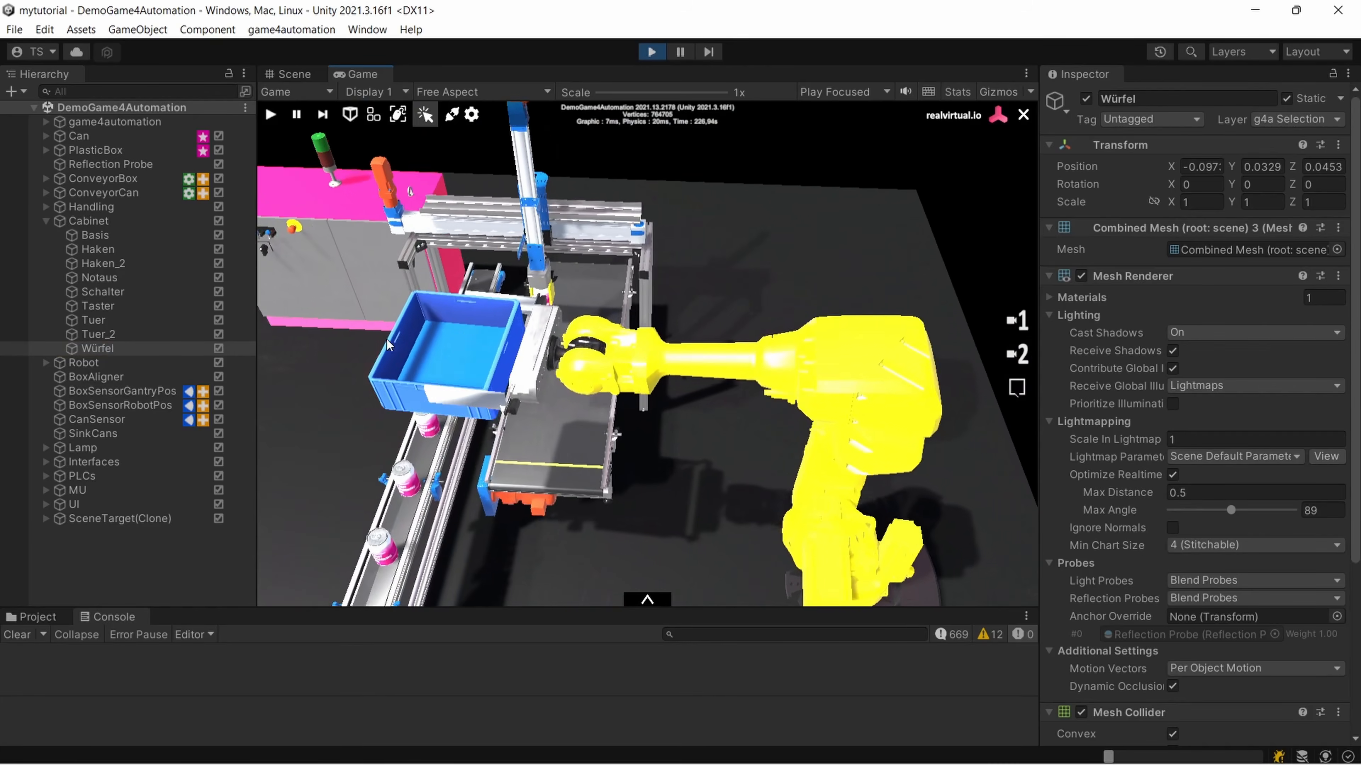
right_click_drag(541, 288, 601, 291)
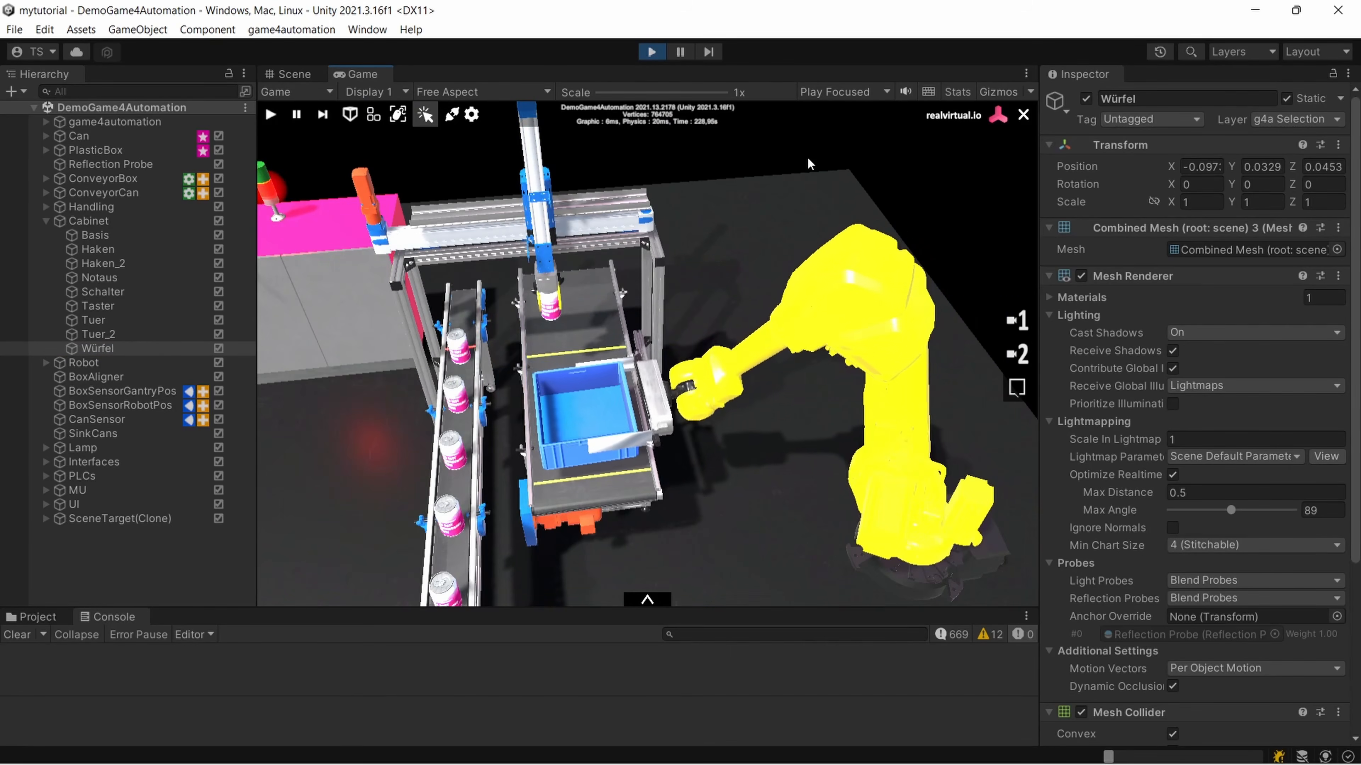
scroll(766, 167, "down", 5)
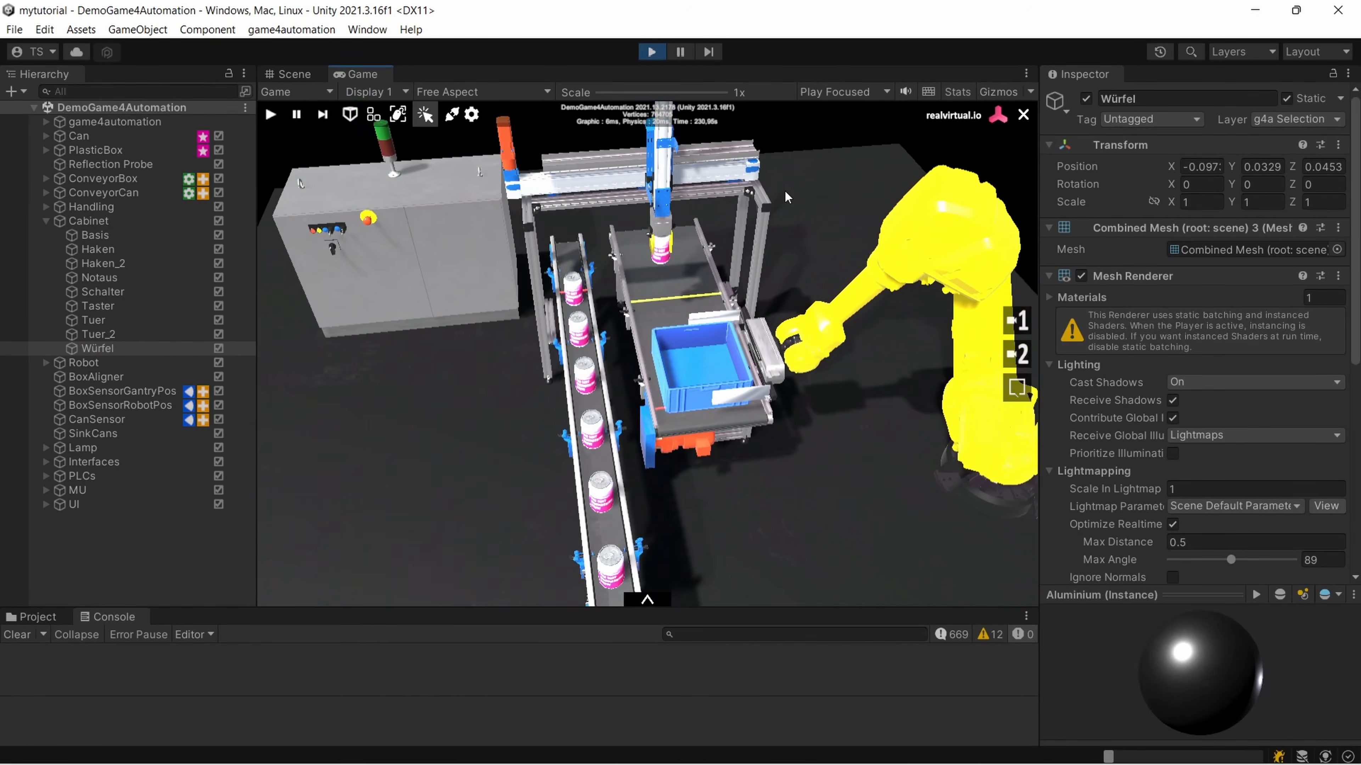
right_click_drag(741, 308, 784, 321)
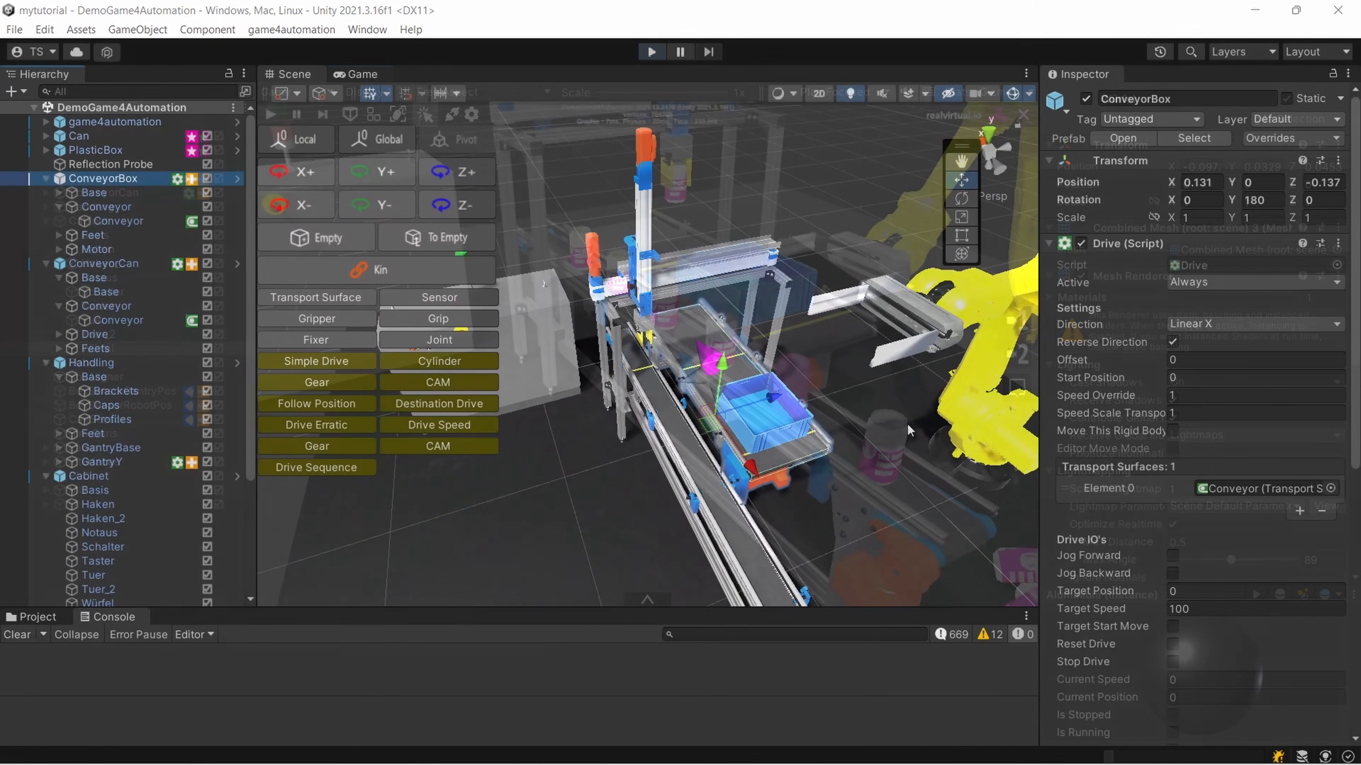
right_click_drag(907, 424, 841, 442)
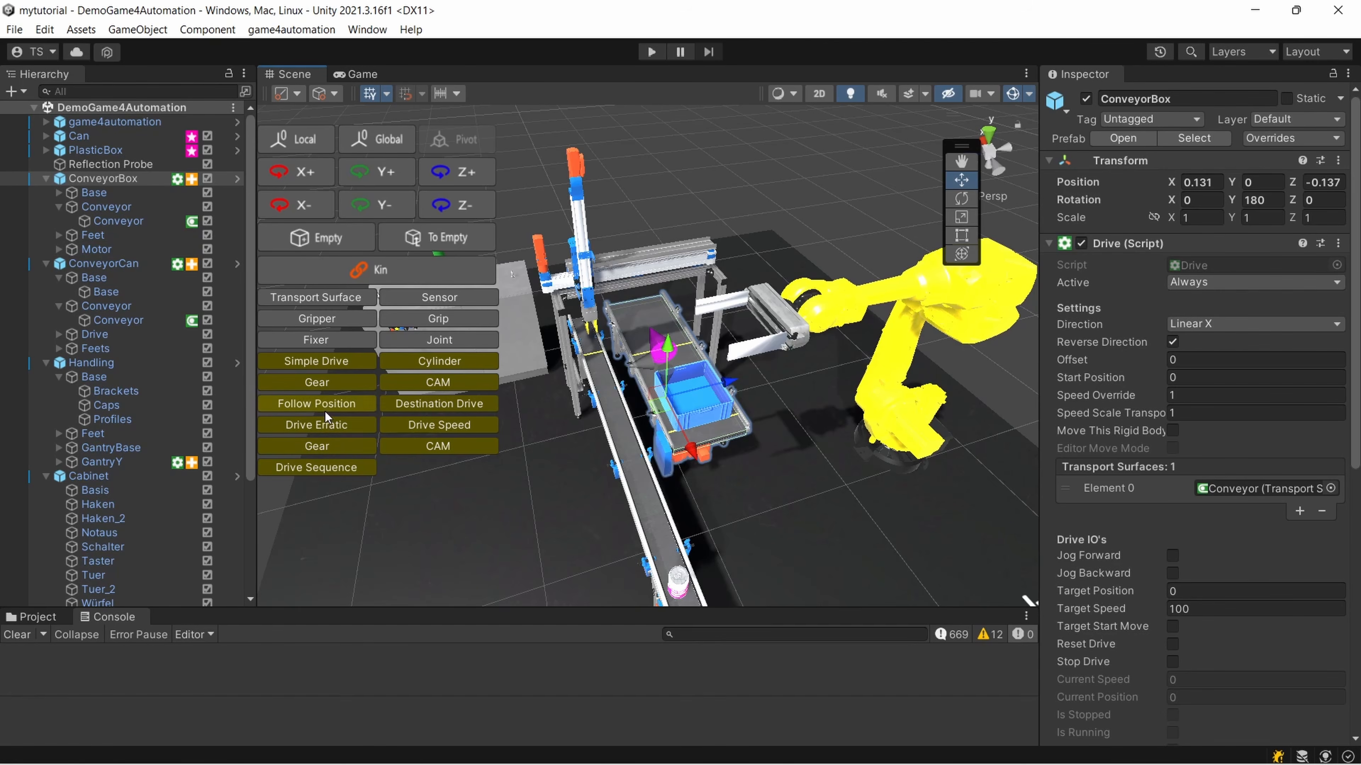
Select the Base and Conveyor children of ConveyorBox in turn, returning to ConveyorBox to compare the offered editing tools
left_click(125, 194)
left_click(119, 182)
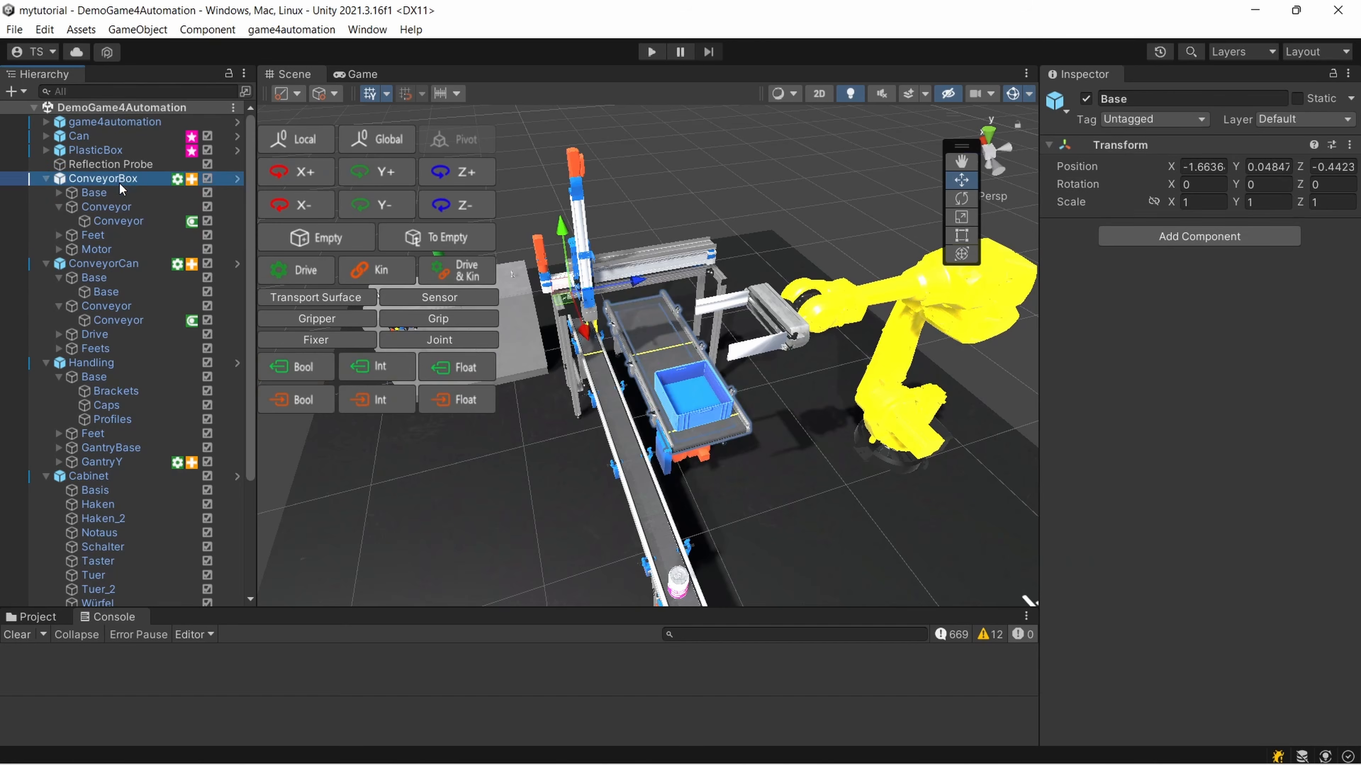
left_click(111, 204)
left_click(113, 184)
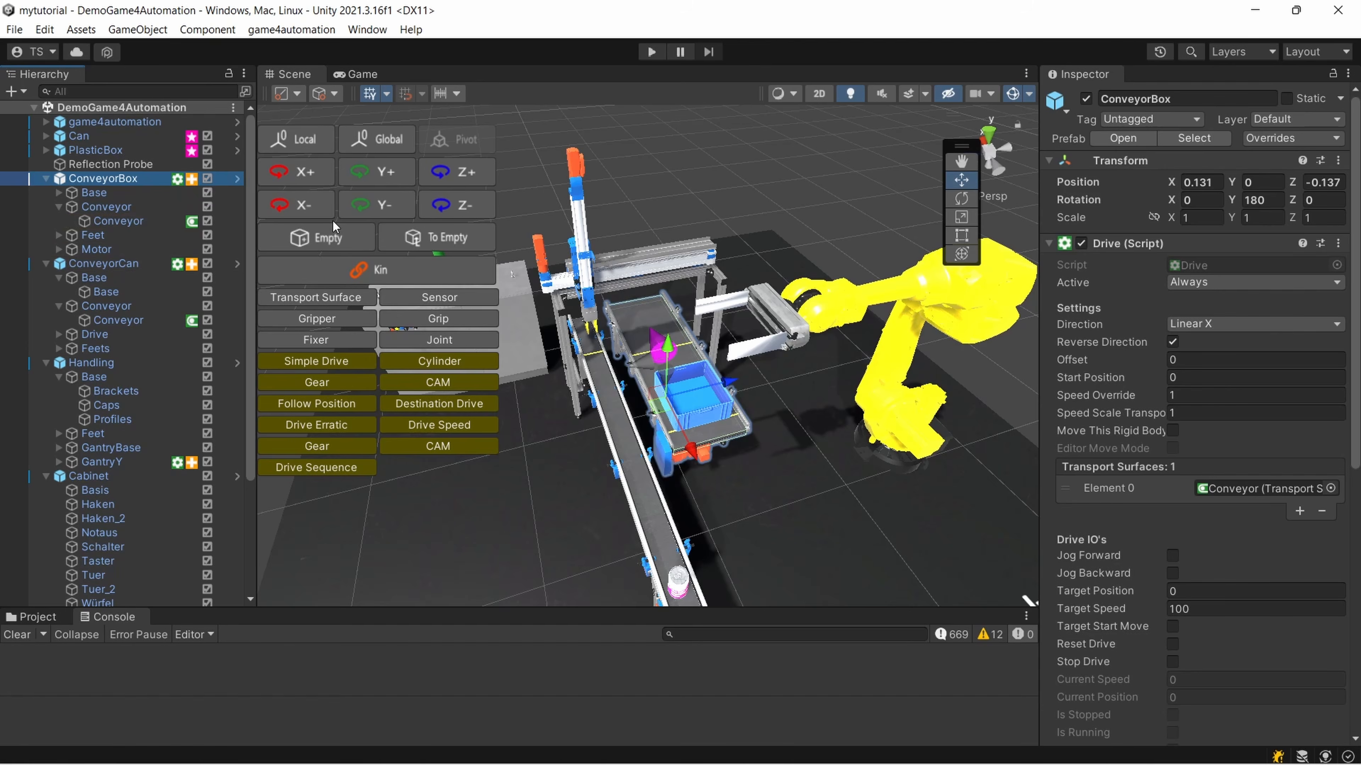
Hide and show the editing tool overlay in the scene view repeatedly, then compare the tools for Conveyor and ConveyorBox
key("F1")
key("F1")
key("F1")
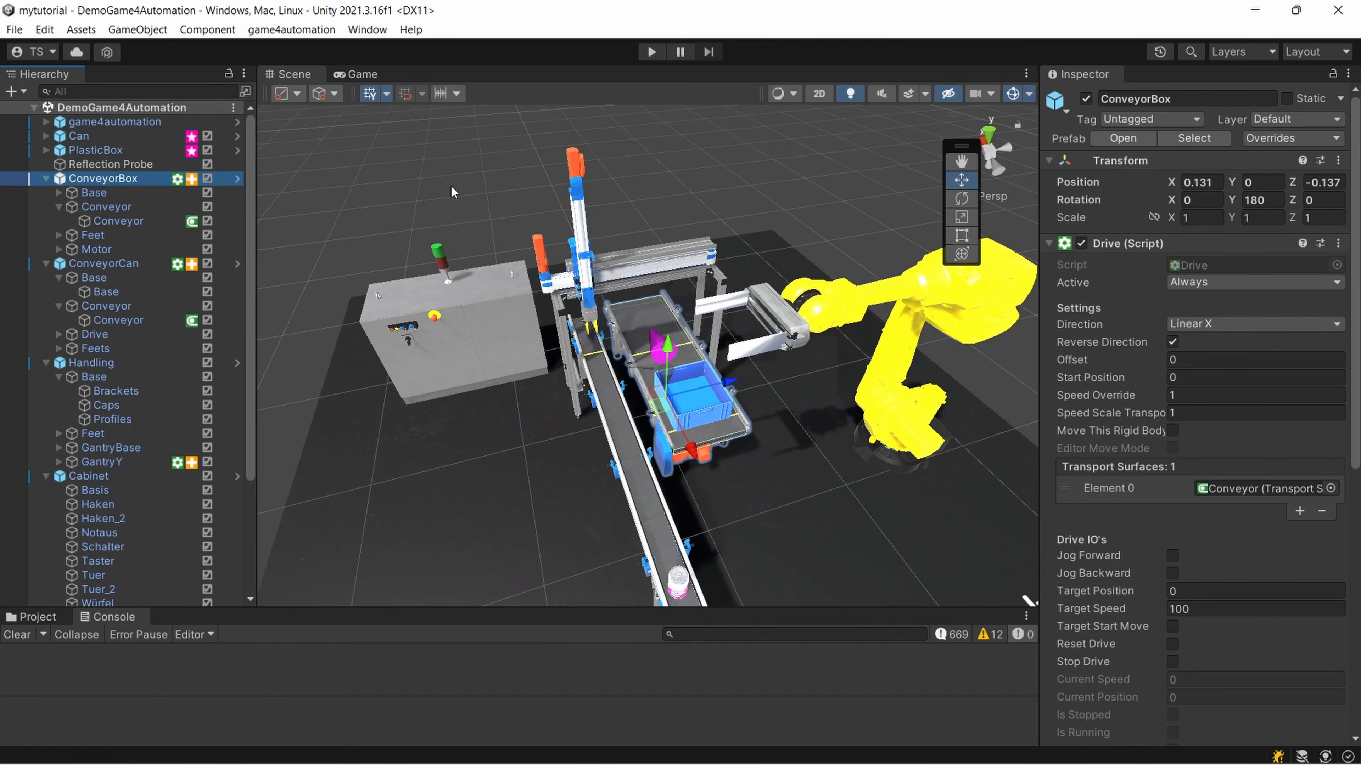
key("F1")
key("F1")
key("F1")
key("F1")
scroll(466, 197, "up", 4)
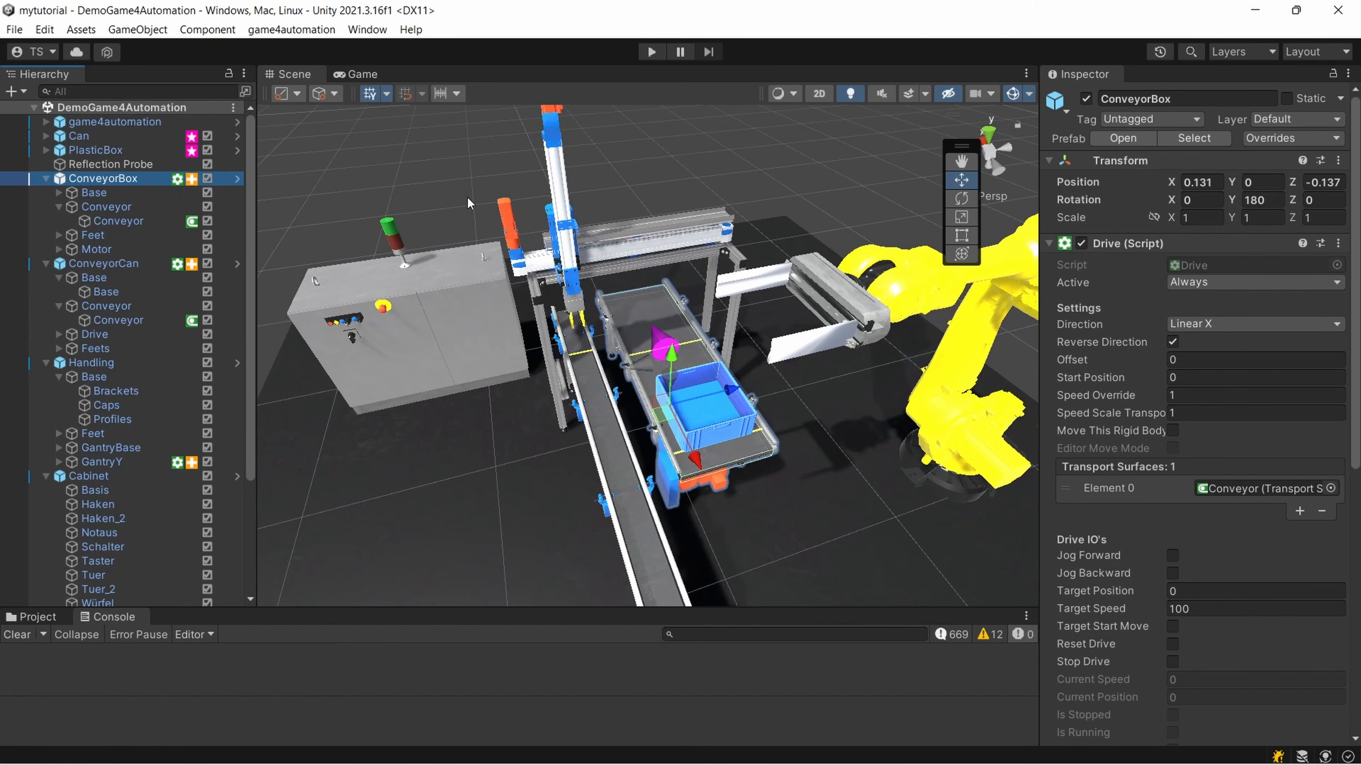
key("F1")
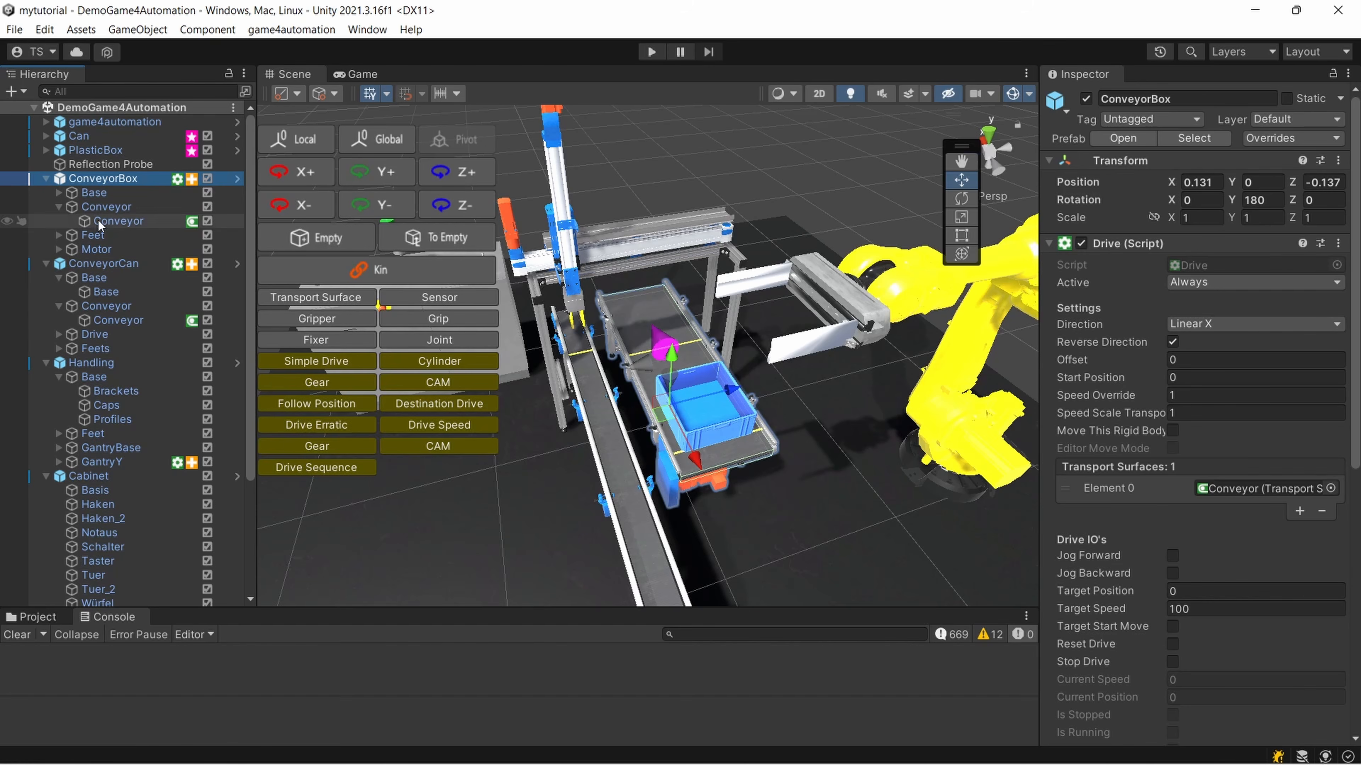
left_click(121, 209)
left_click(118, 181)
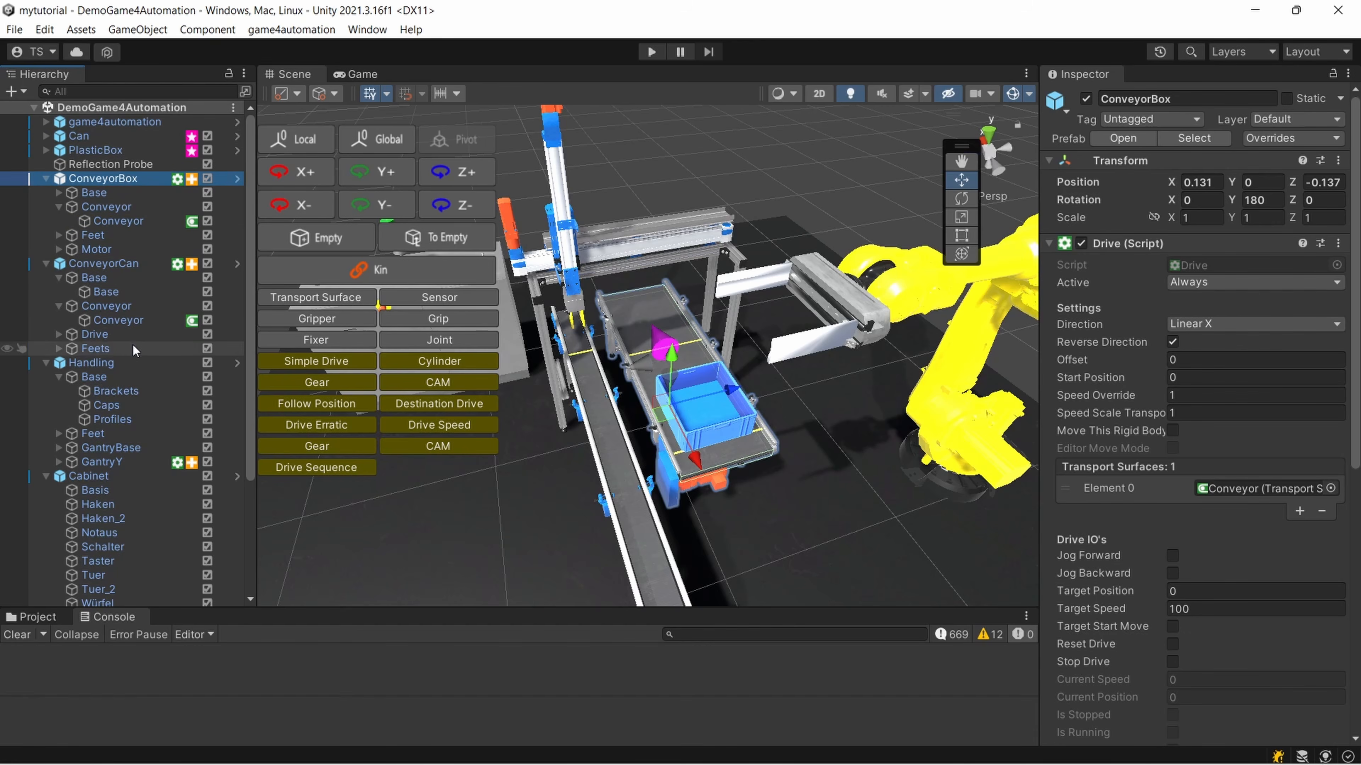
Expand GantryY under Handling, select it, and turn off Reverse Direction on its drive
left_click(122, 365)
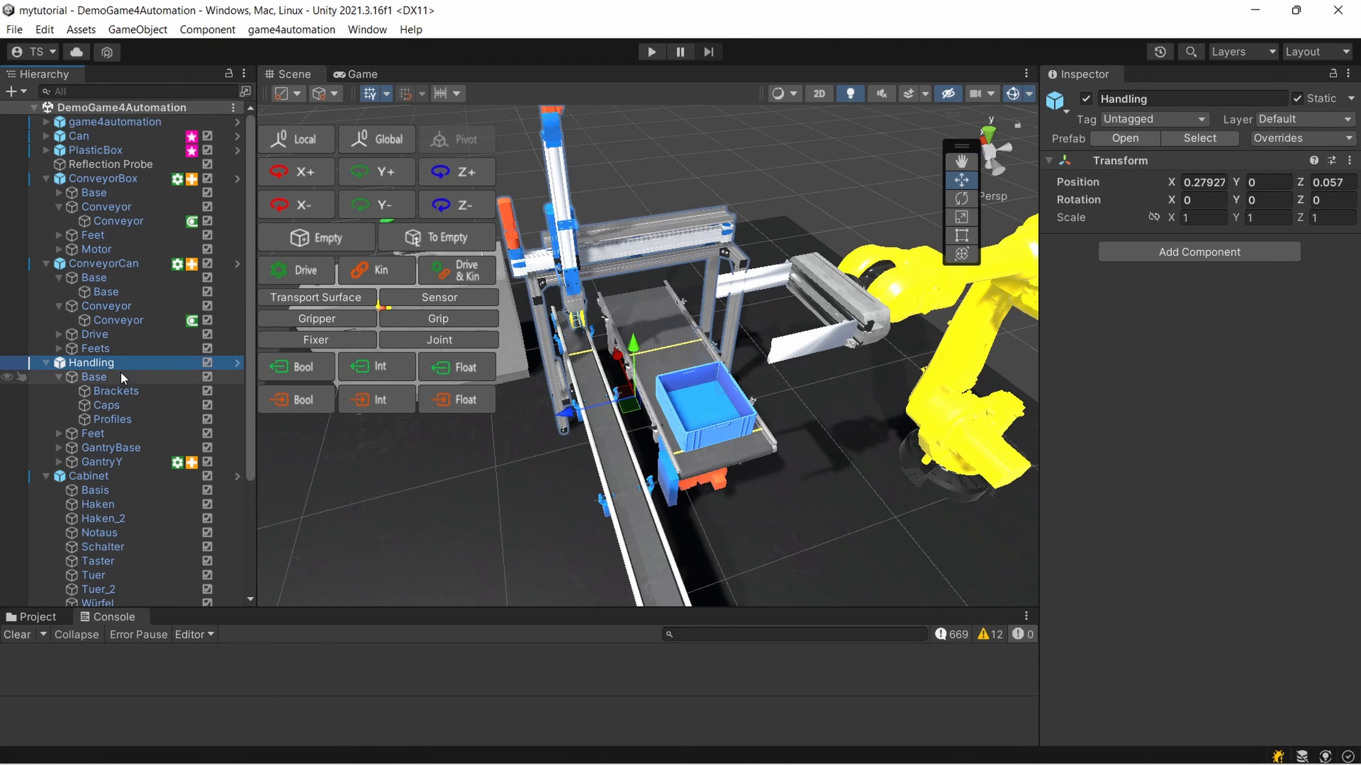
left_click(59, 462)
scroll(64, 461, "down", 3)
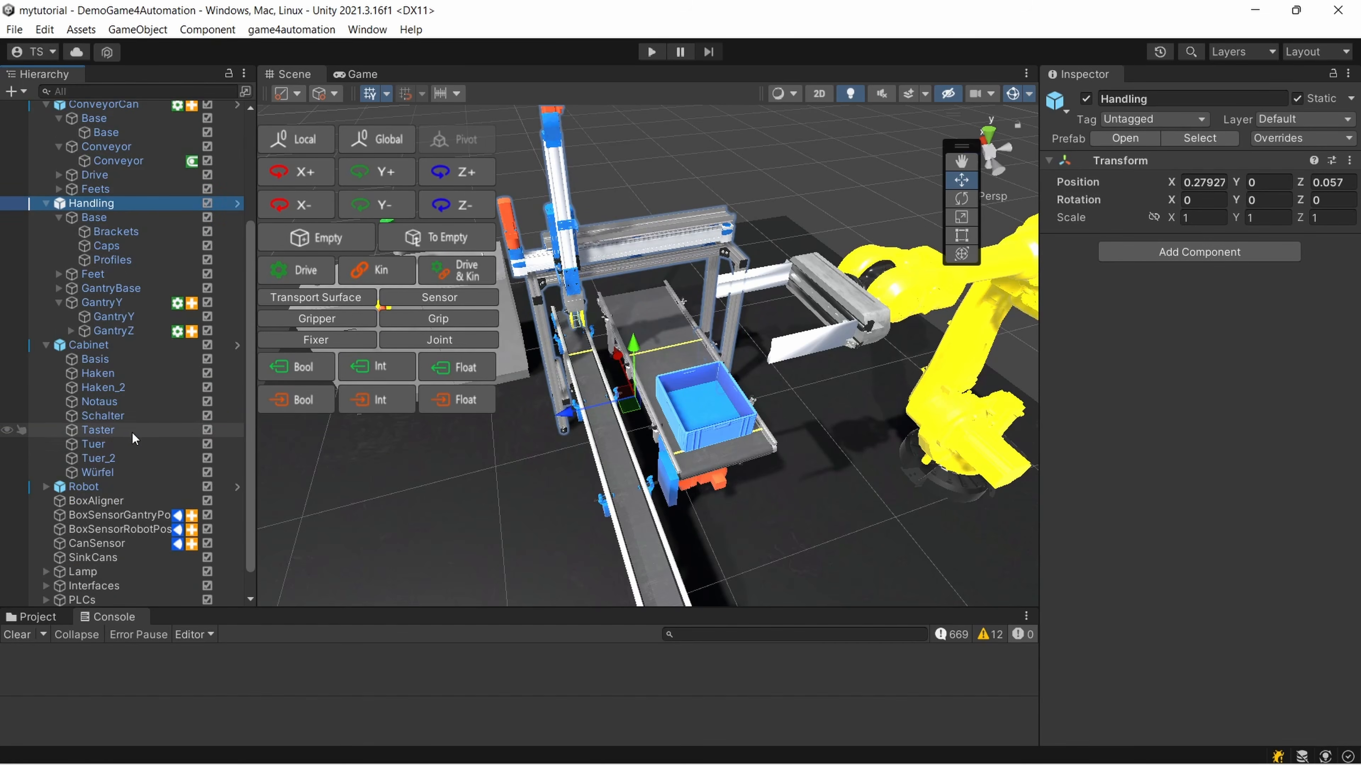
double_click(102, 302)
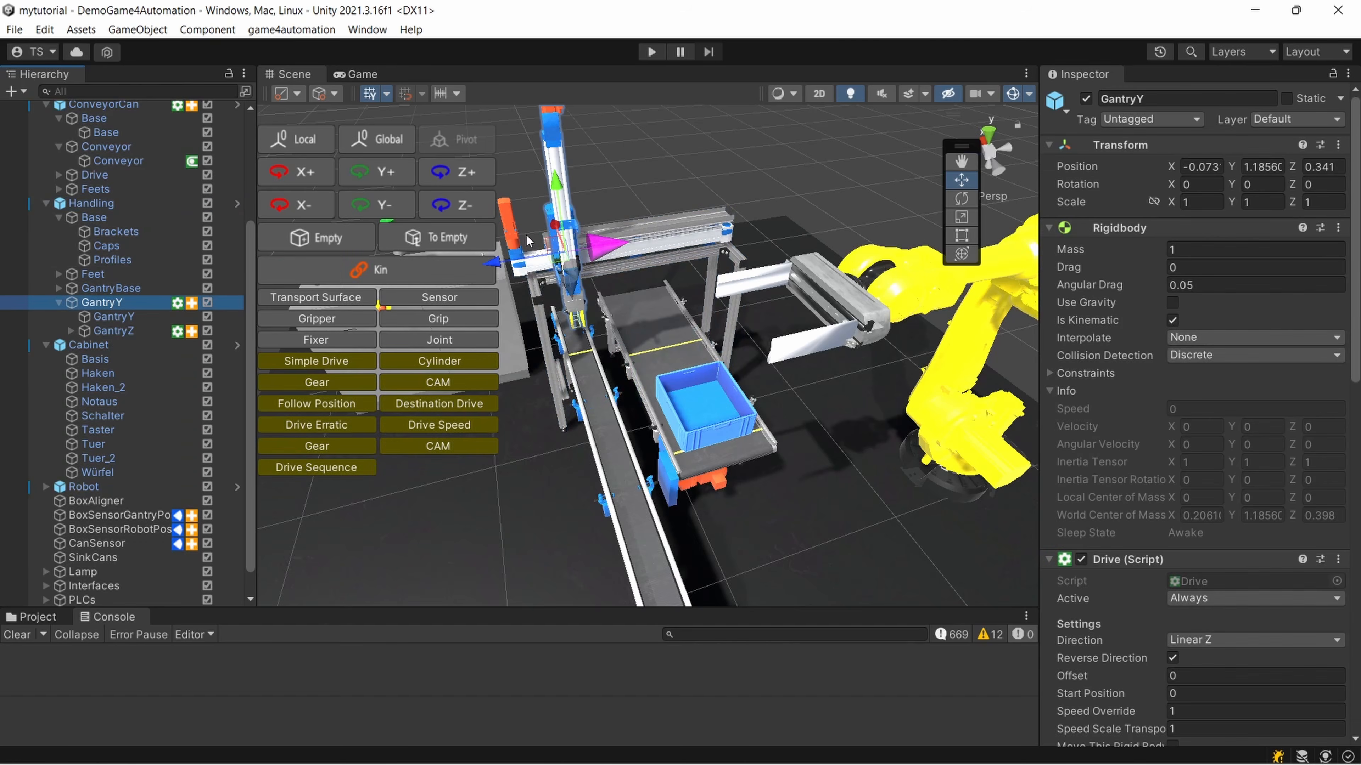
scroll(692, 230, "up", 5)
middle_click_drag(692, 231, 640, 351)
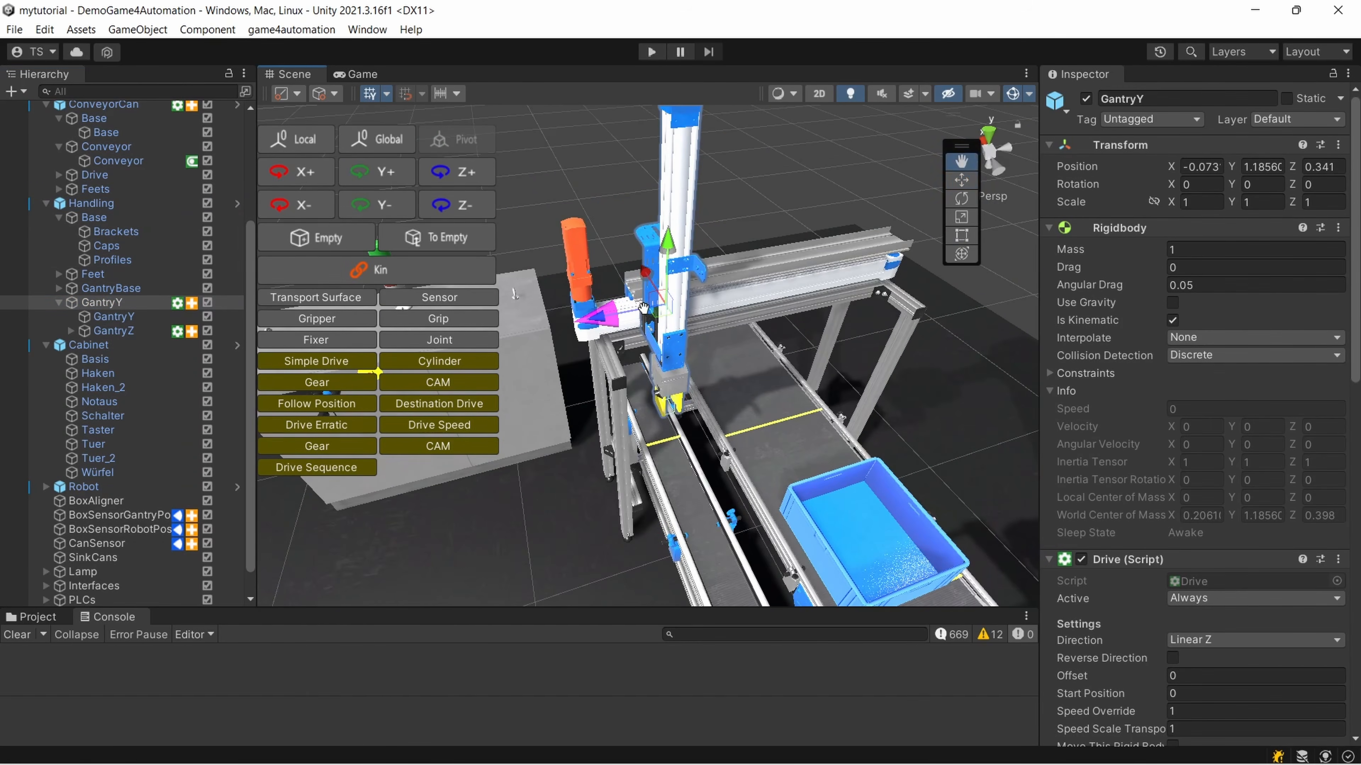
Switch between the GantryY drive object, its GantryY mesh and GantryZ to compare their components and drive directions
left_click(125, 332)
left_click(127, 318)
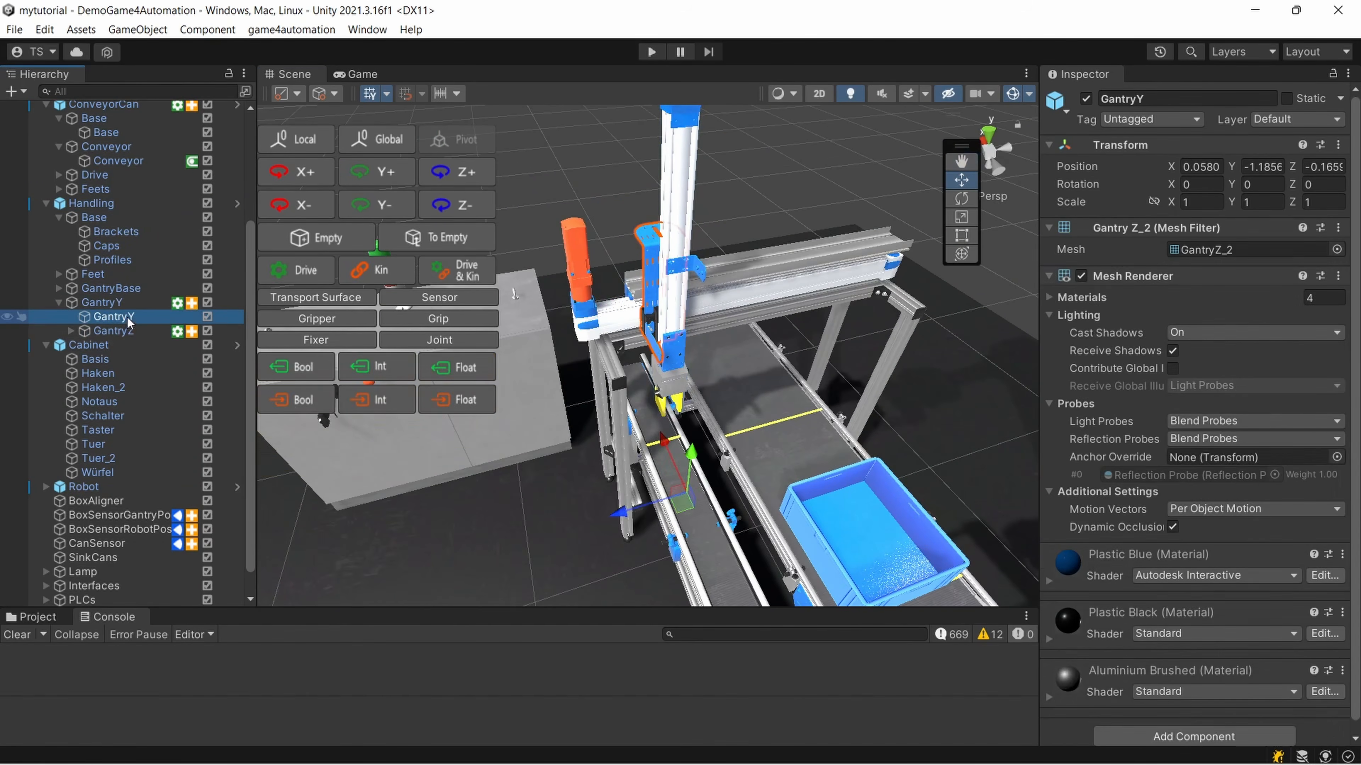
left_click(120, 304)
left_click(118, 317)
left_click(117, 303)
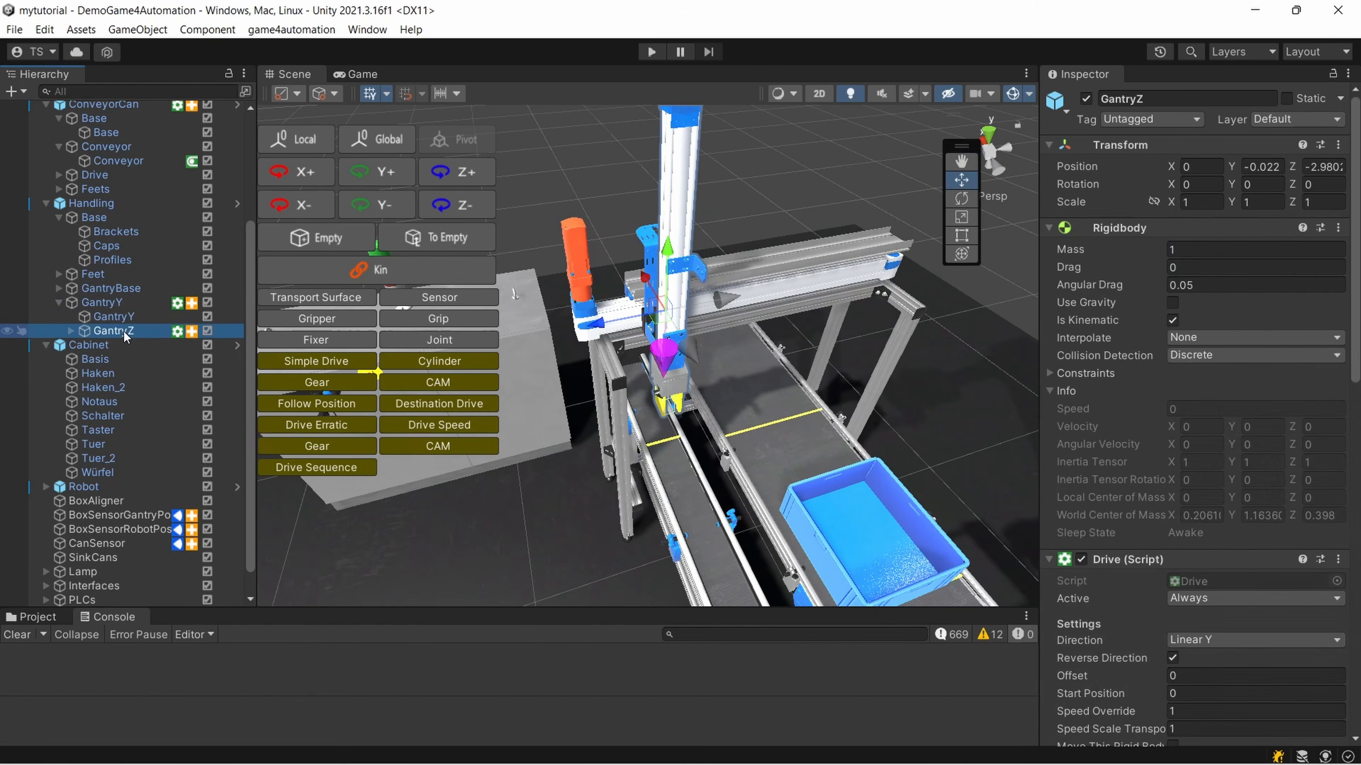
left_click(118, 317)
left_click(117, 303)
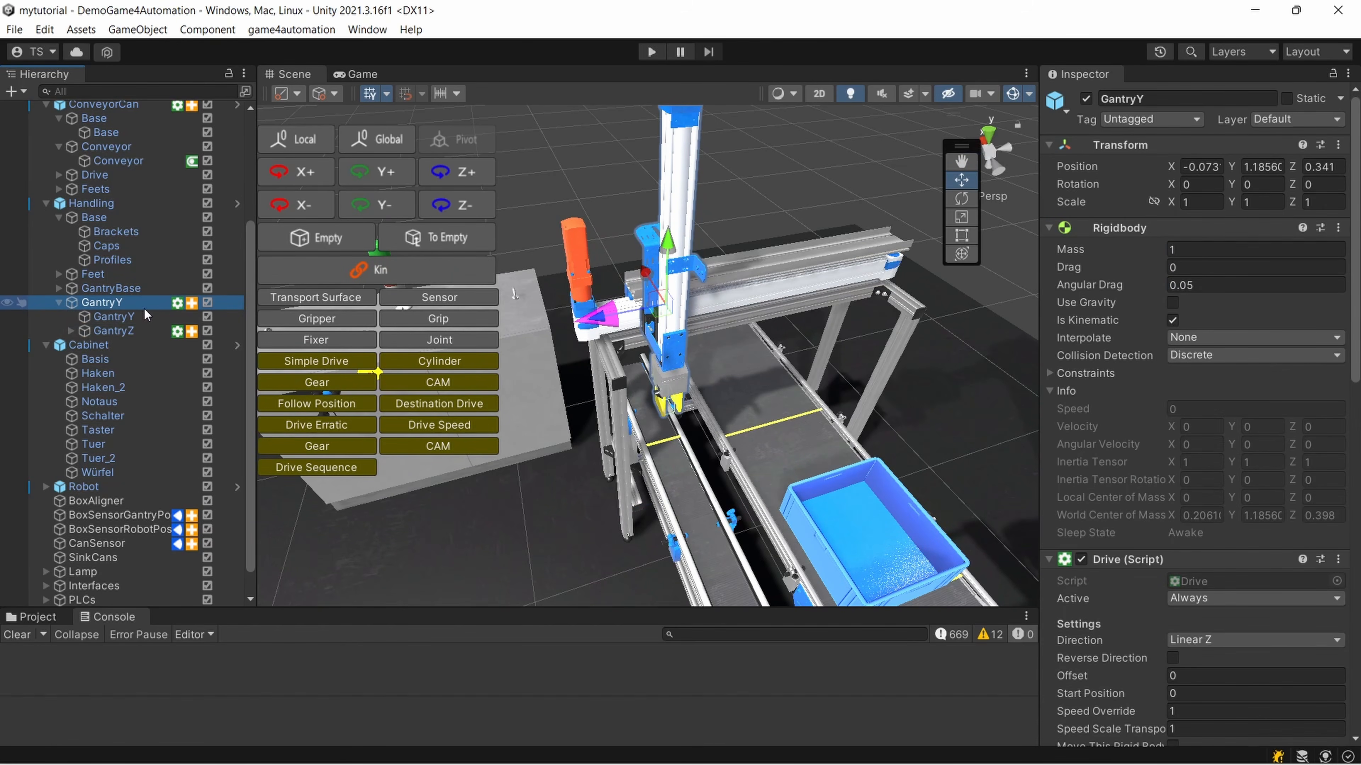
Move GantryY along its Z axis to 0.323, undo the change, and turn off Reverse Direction on its drive
mouse_move(597, 319)
left_mouse_down()
mouse_move(790, 295)
mouse_move(604, 319)
left_mouse_up()
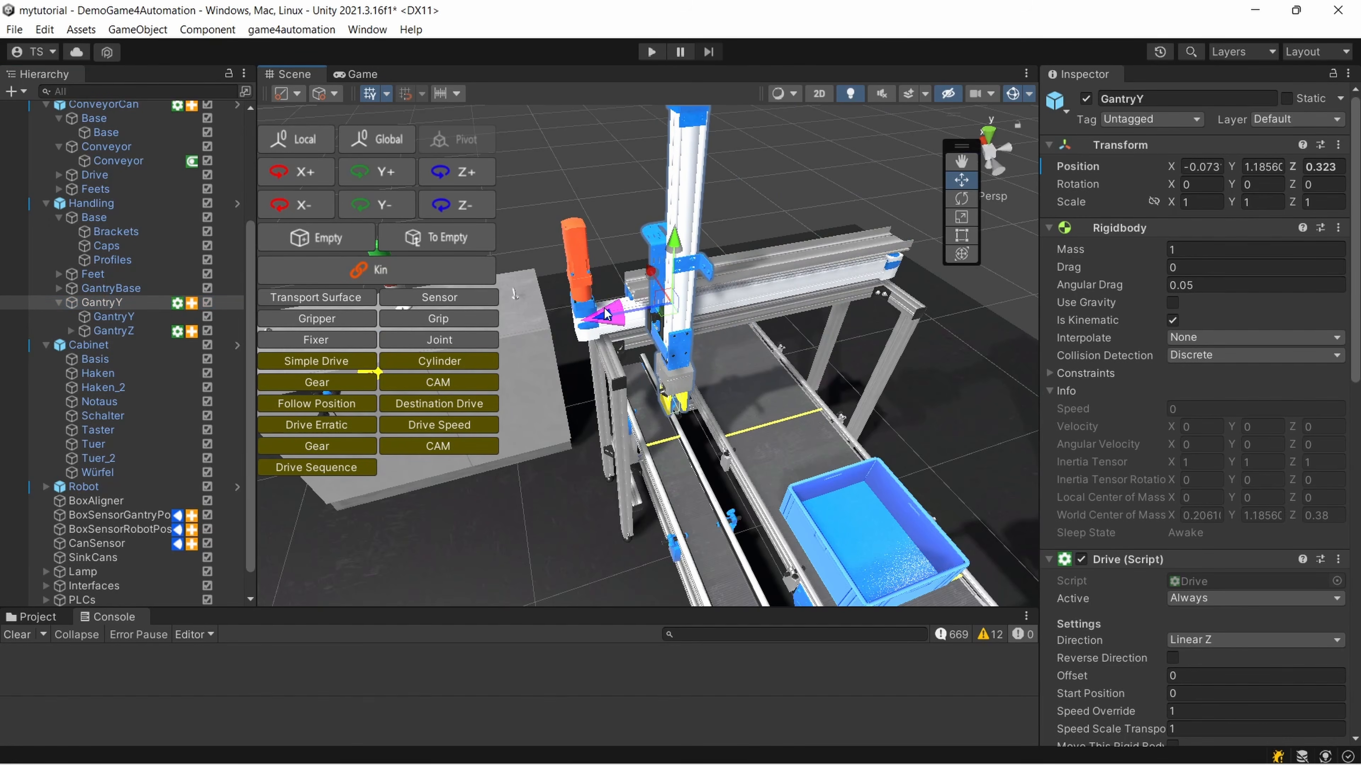
key("ctrl+z")
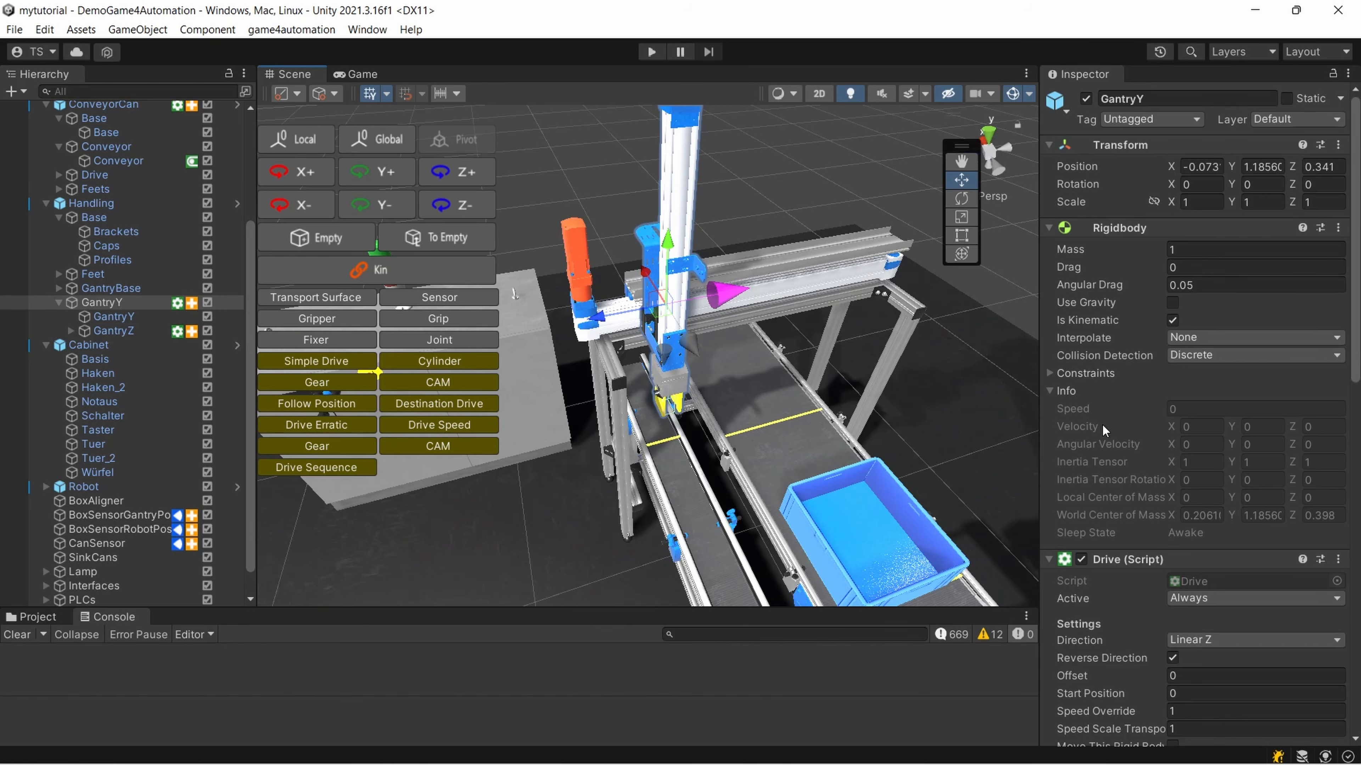
scroll(1141, 429, "down", 5)
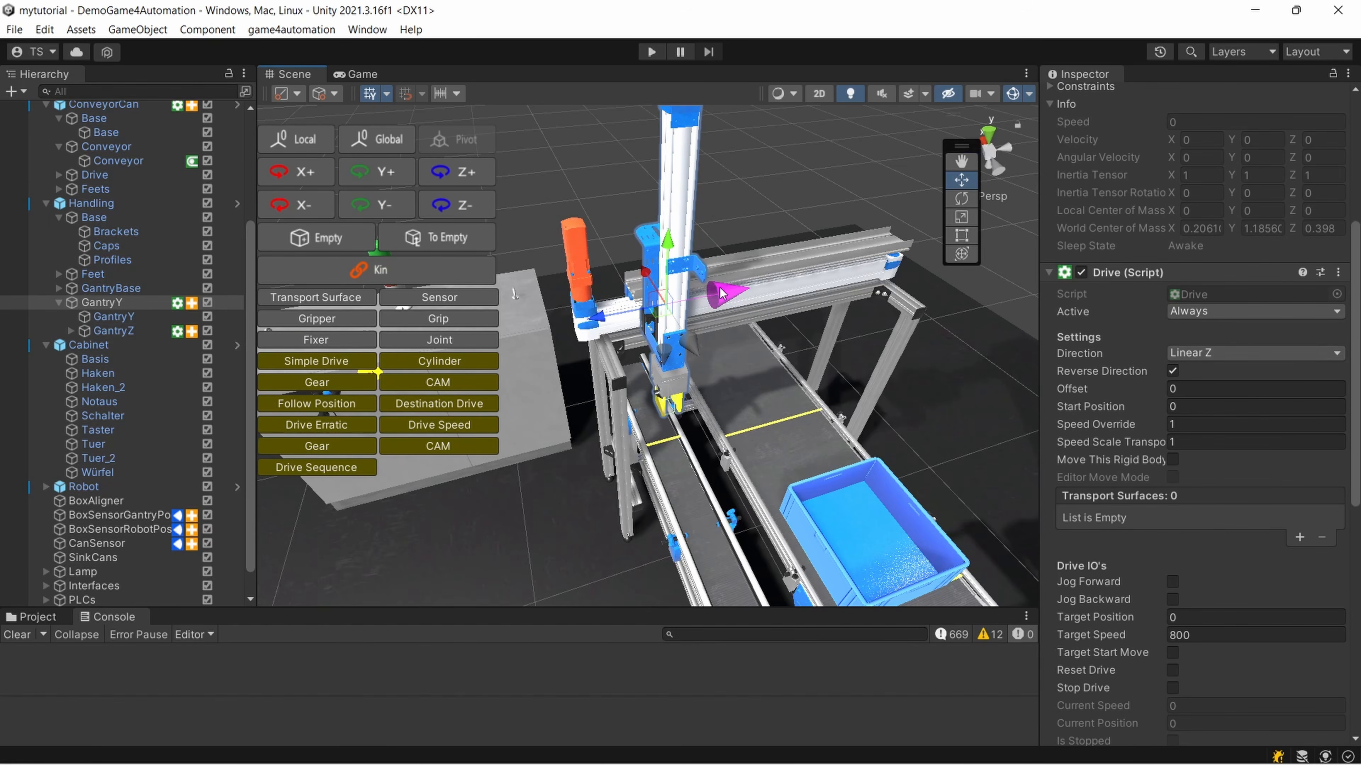
left_click(1173, 371)
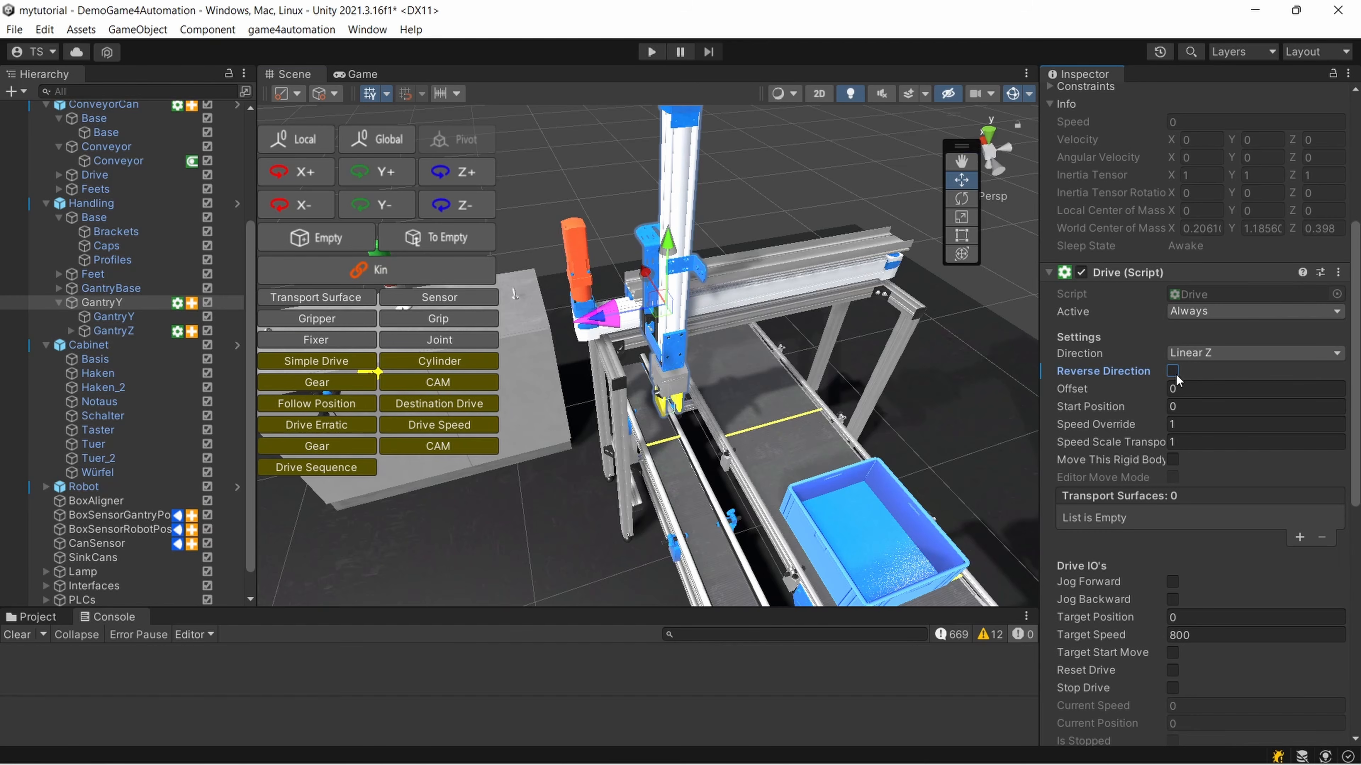
Switch the GantryY drive direction to Linear Y and back to Linear Z to compare the direction arrow
left_click(1206, 354)
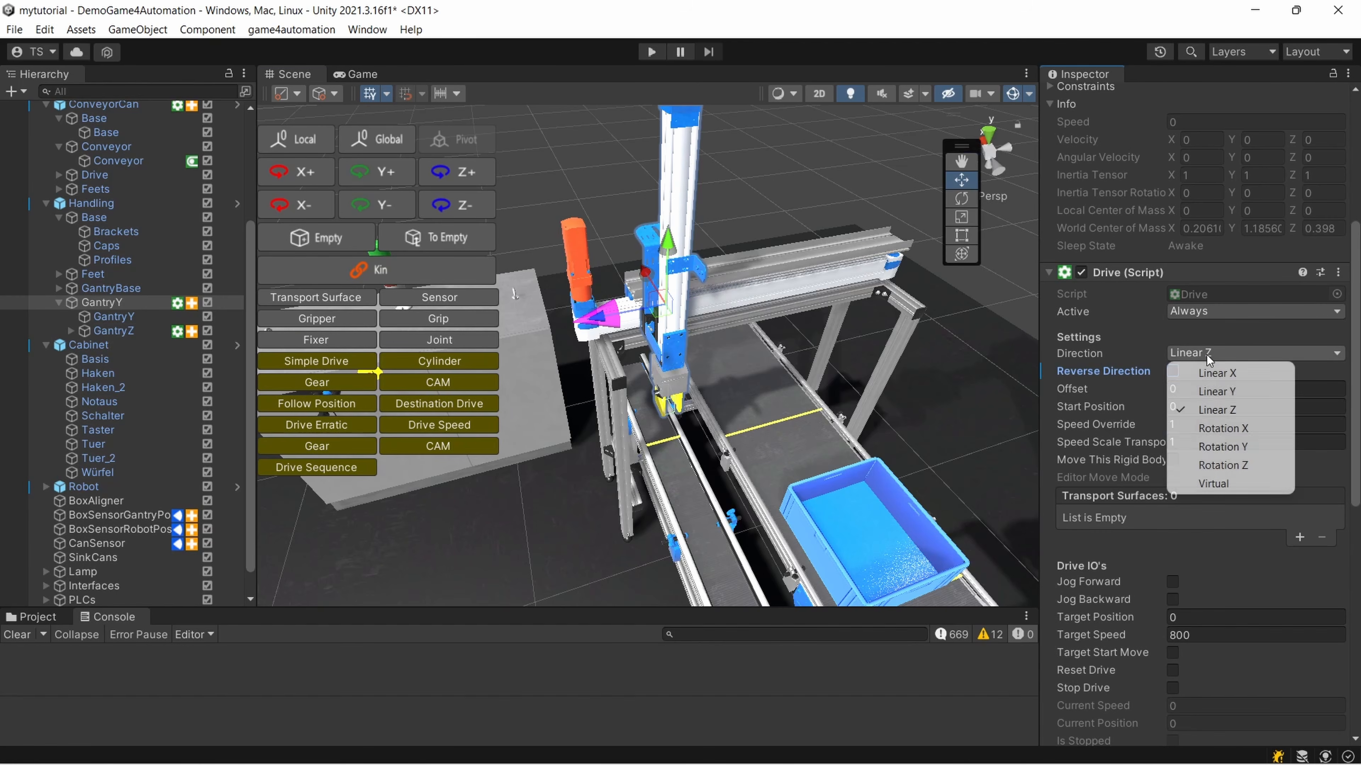
left_click(1213, 391)
left_click(1192, 355)
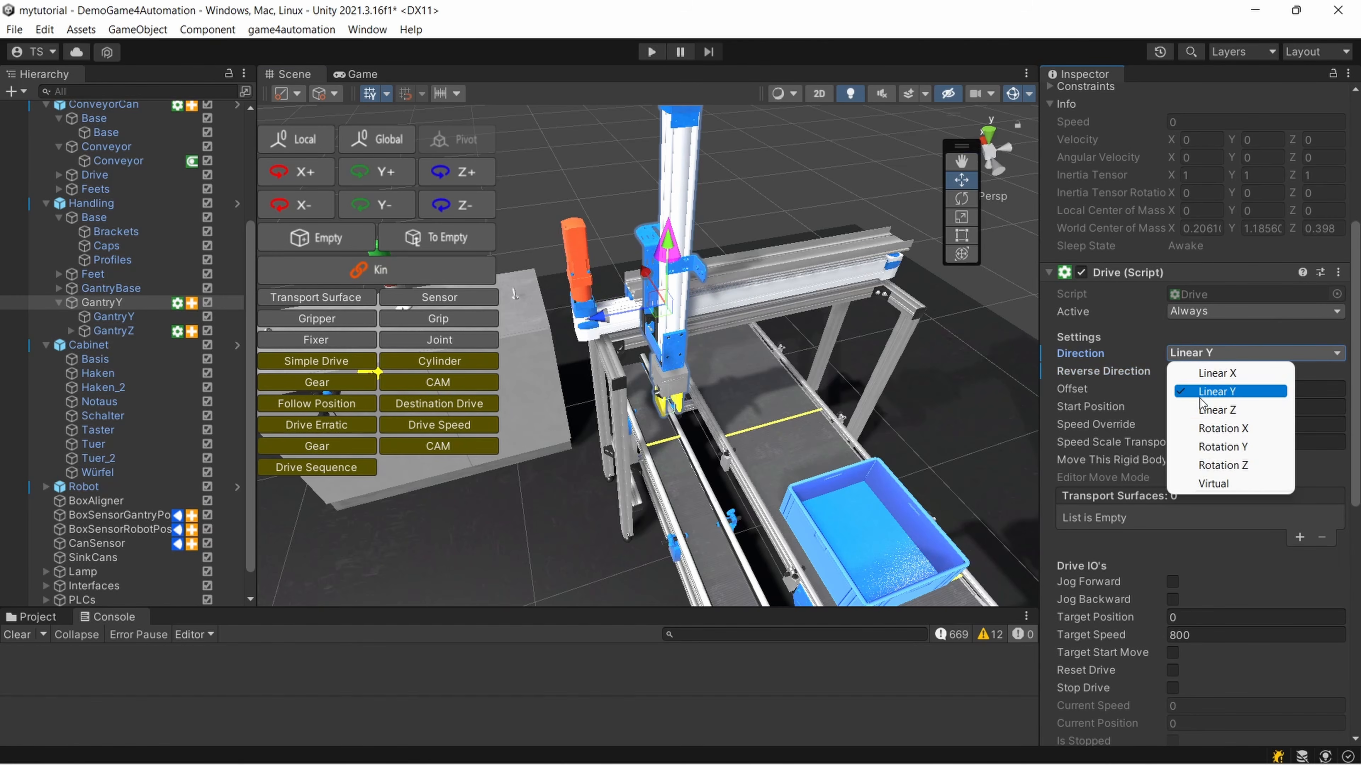
left_click(1208, 409)
scroll(838, 382, "down", 4)
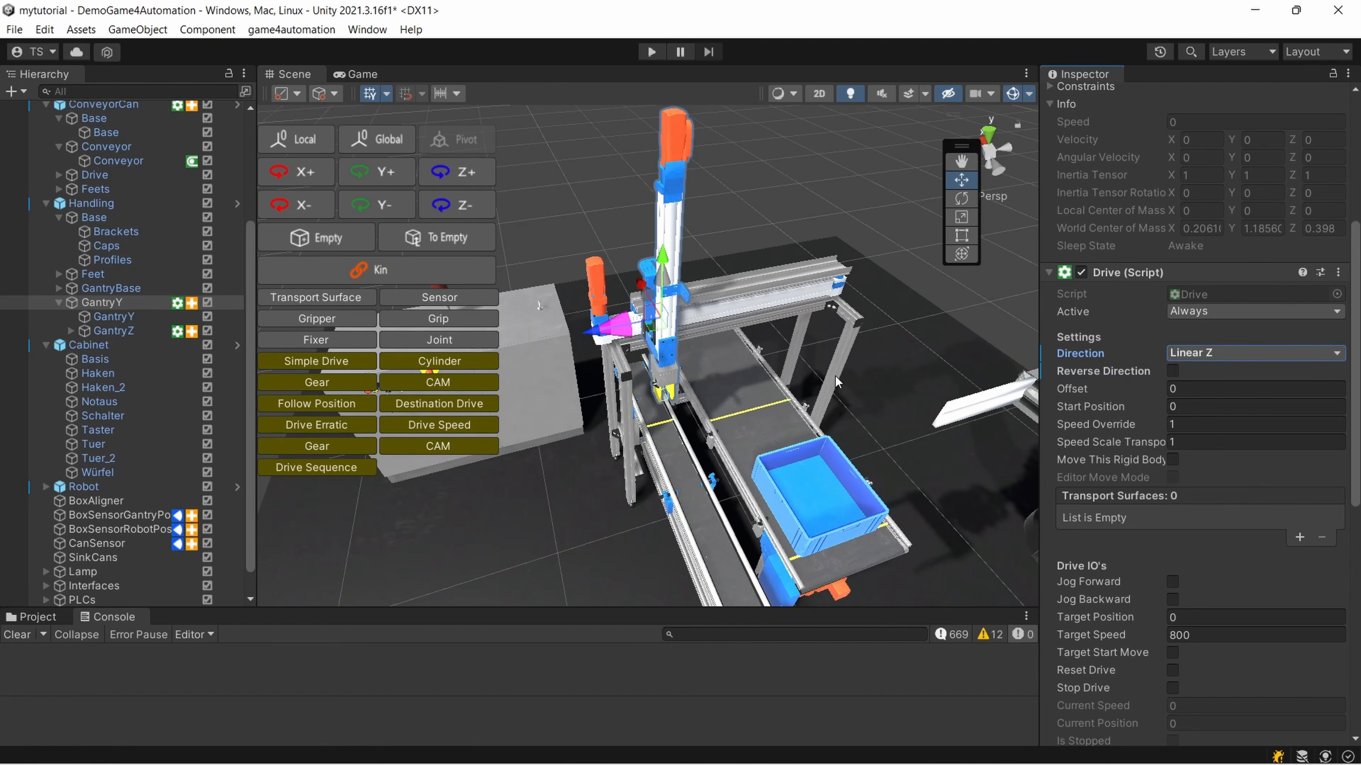
scroll(682, 378, "up", 3)
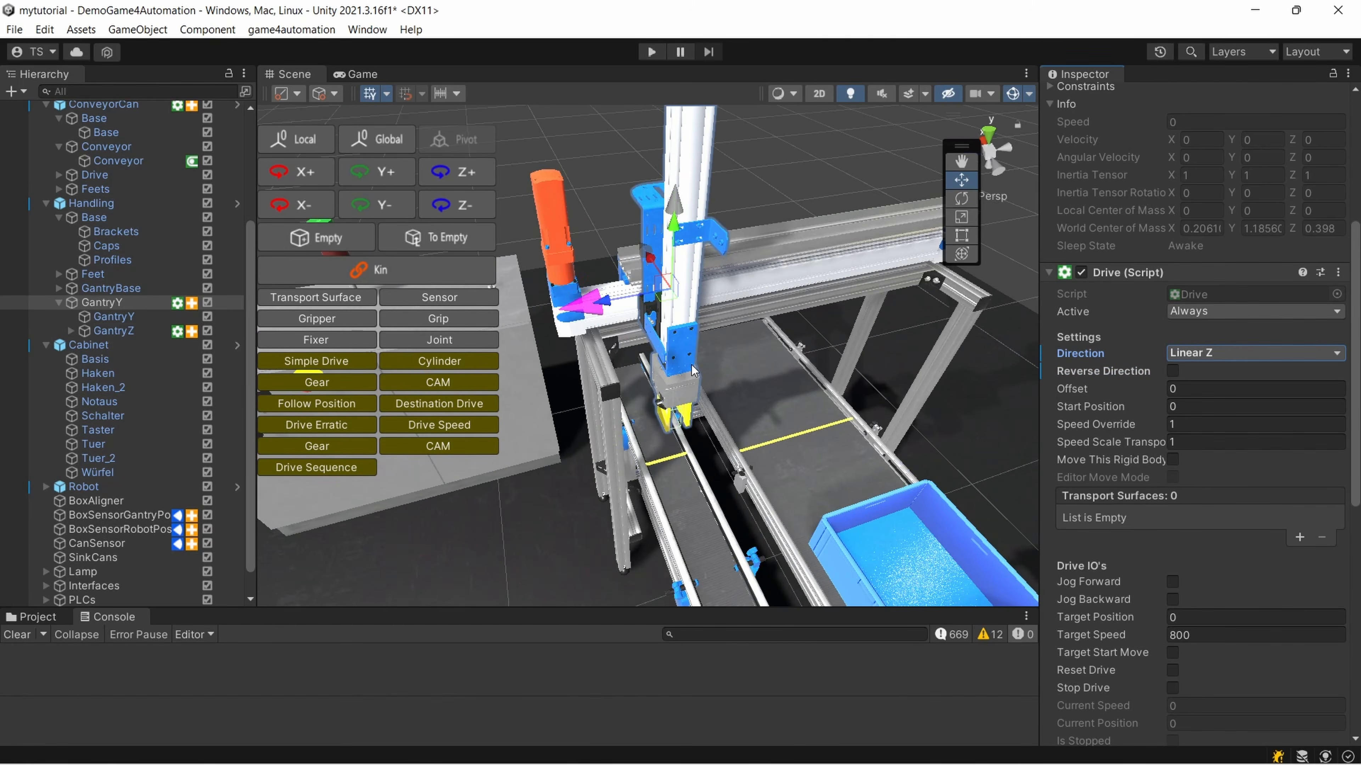
scroll(692, 367, "down", 2)
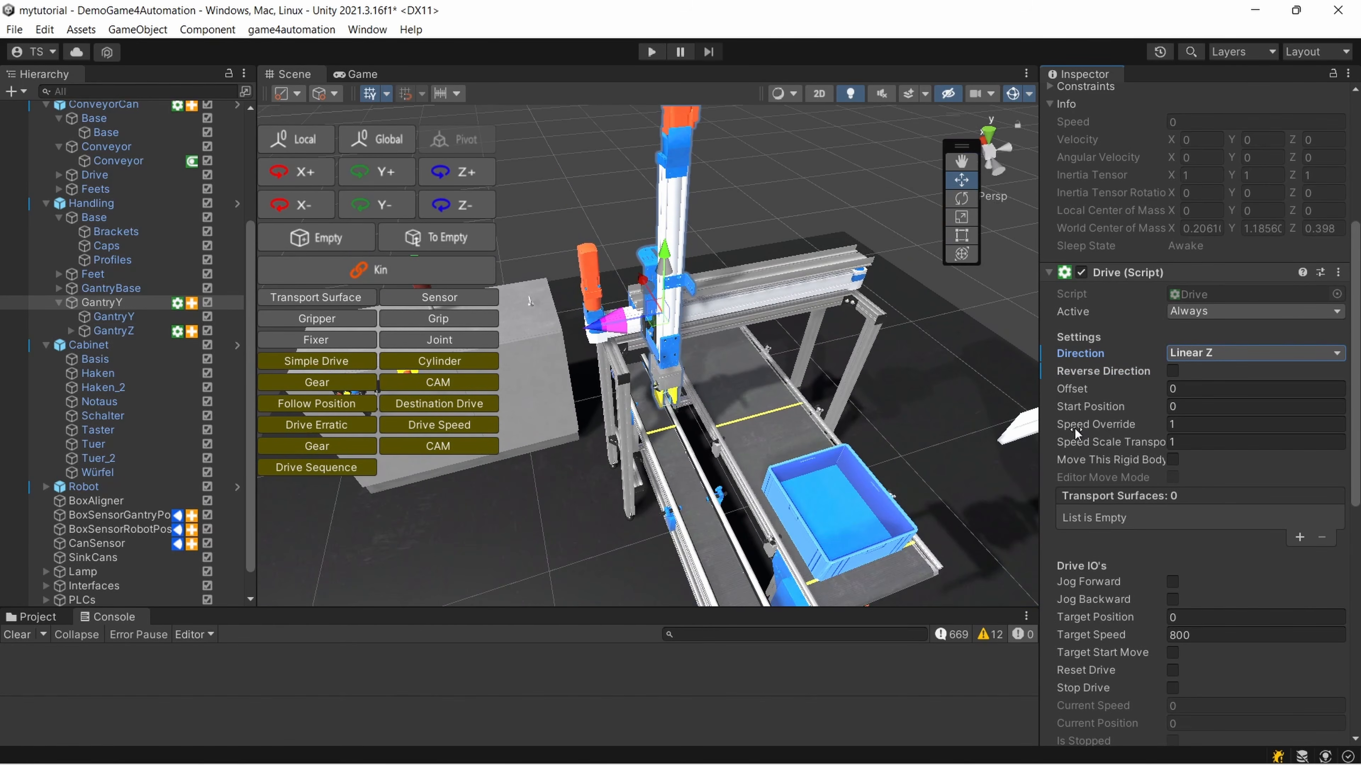
Review GantryY's drive inputs and outputs, limits and acceleration settings together with the PLC IOs of its Drive_DestinationMotor
scroll(1189, 472, "down", 8)
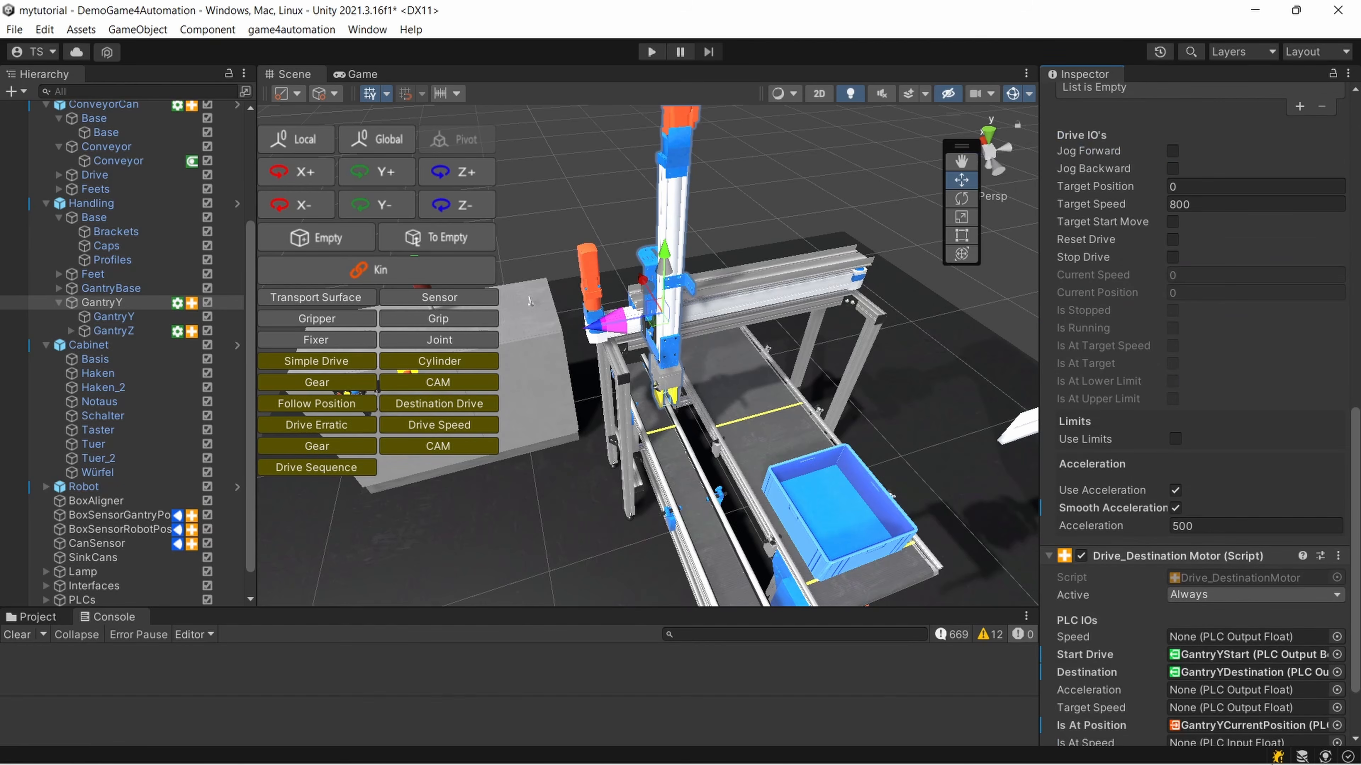
scroll(1220, 630, "down", 2)
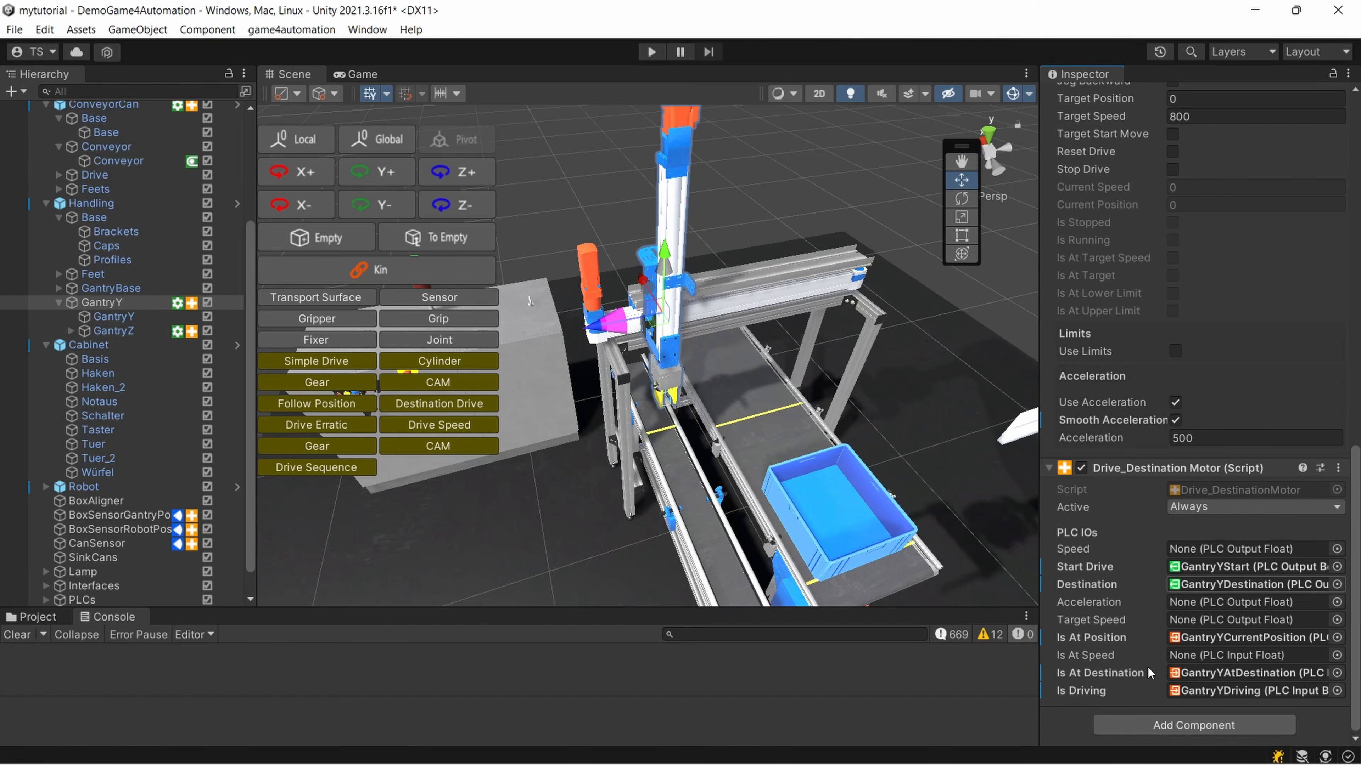
scroll(1163, 591, "up", 3)
scroll(1162, 578, "up", 6)
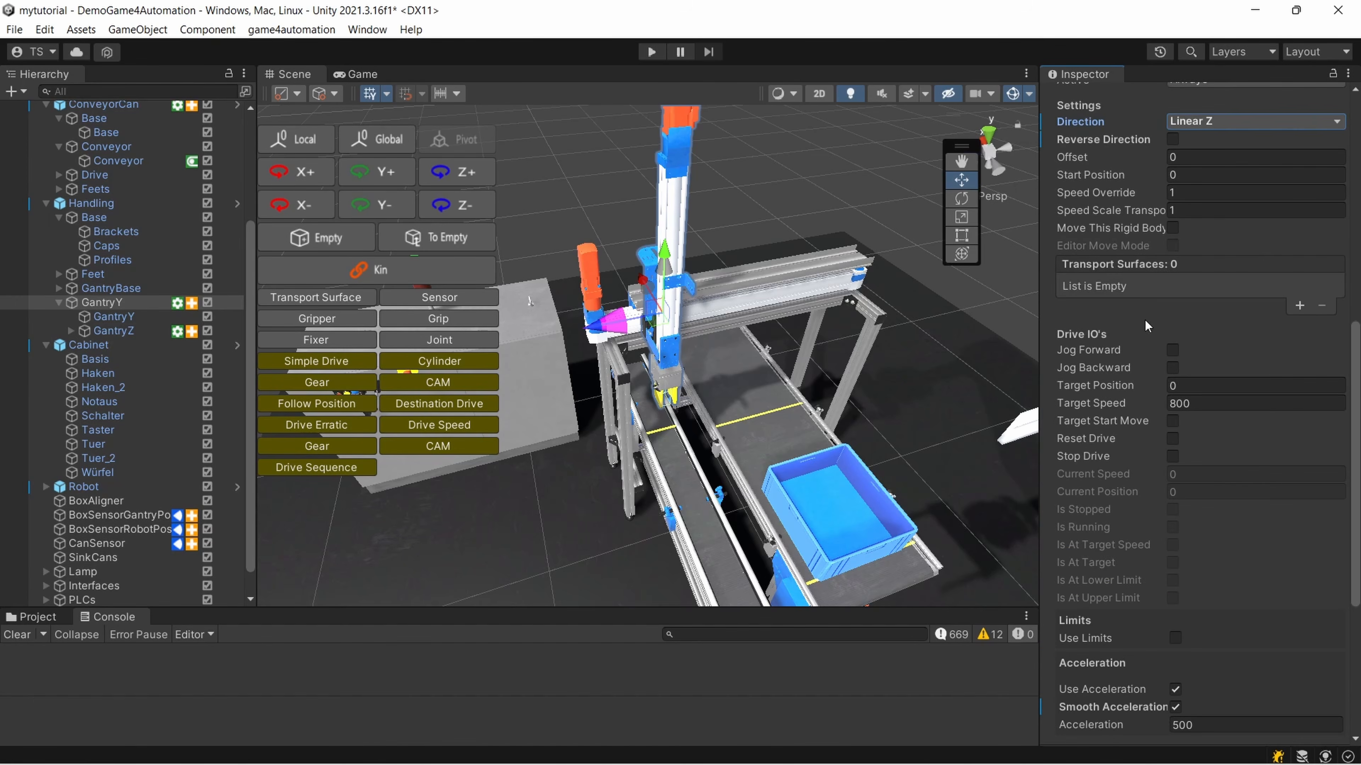
scroll(1173, 643, "down", 9)
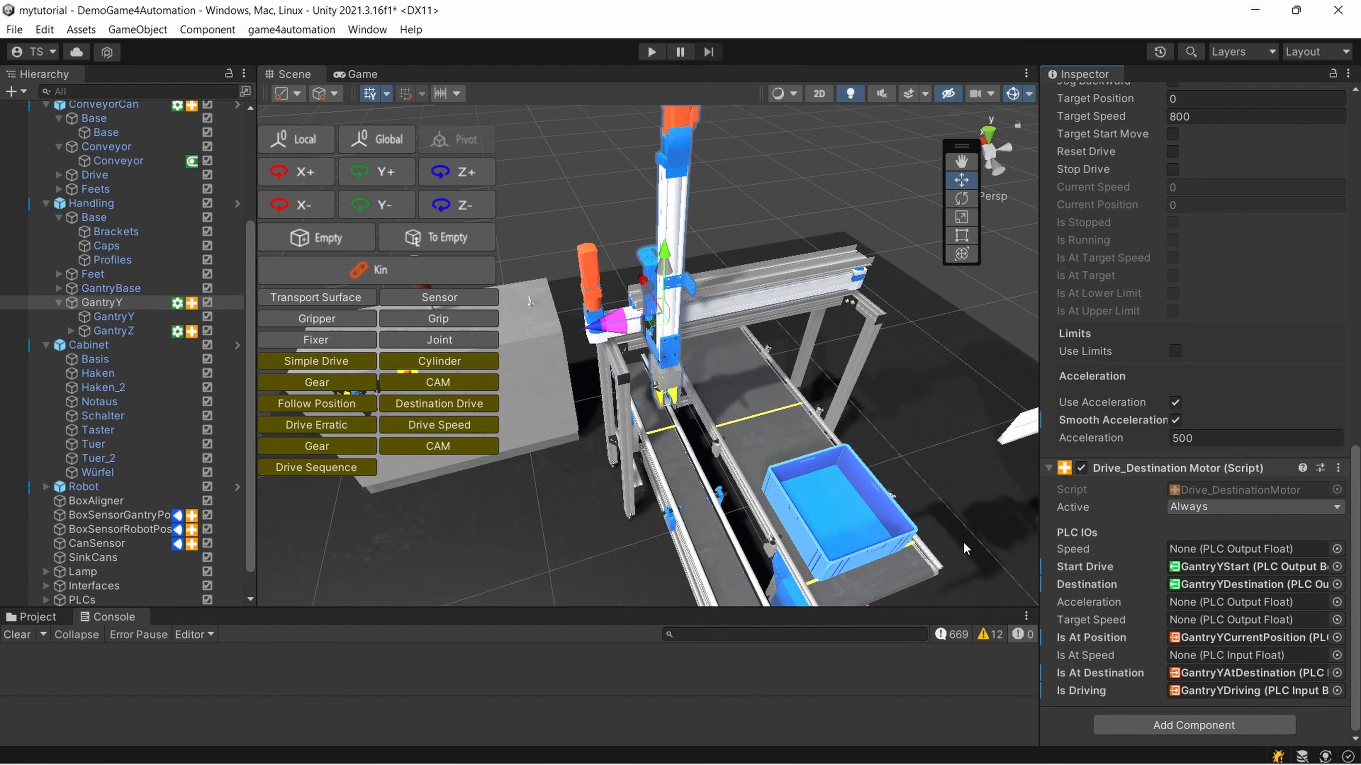
Locate the destination motor's Start Drive, Destination and Is At Position signals in the hierarchy, and widen the hierarchy to show their values
left_click(1215, 567)
left_click(1215, 582)
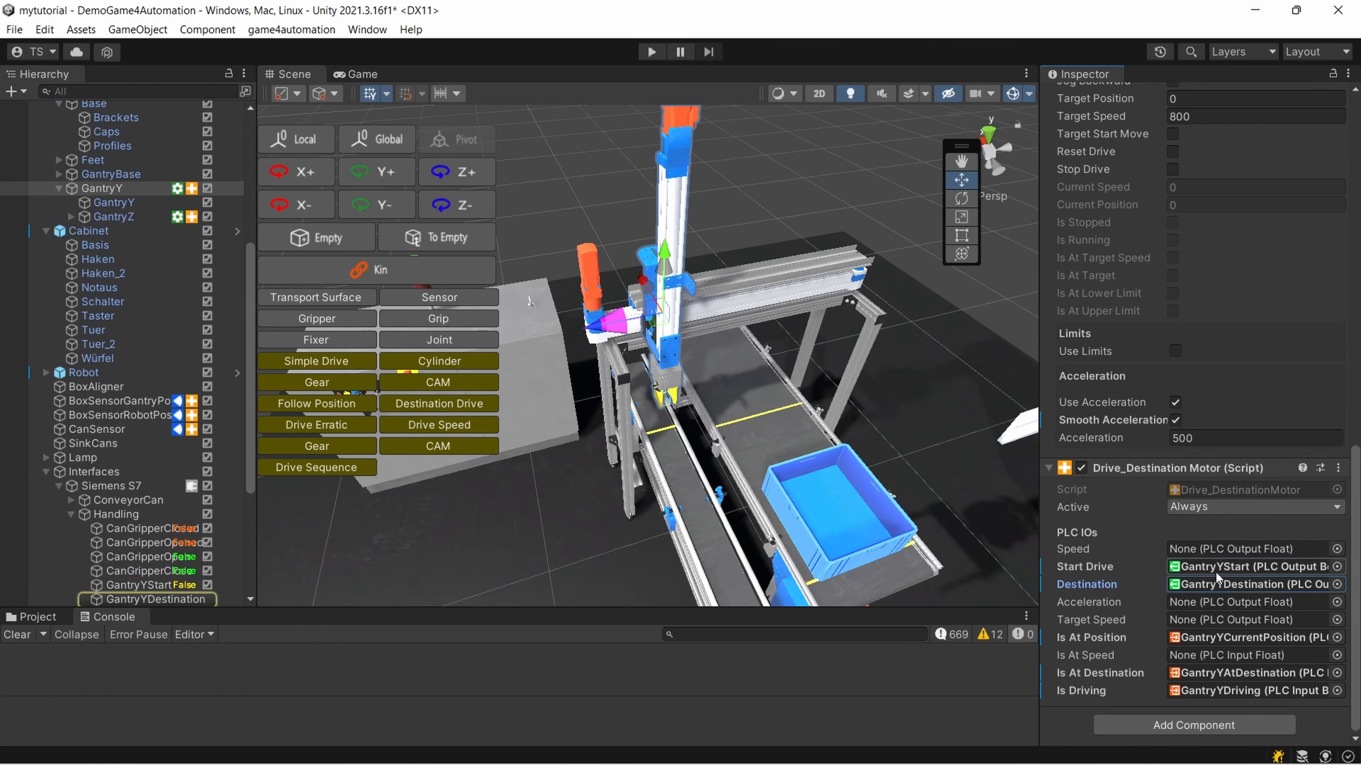
left_click(1212, 637)
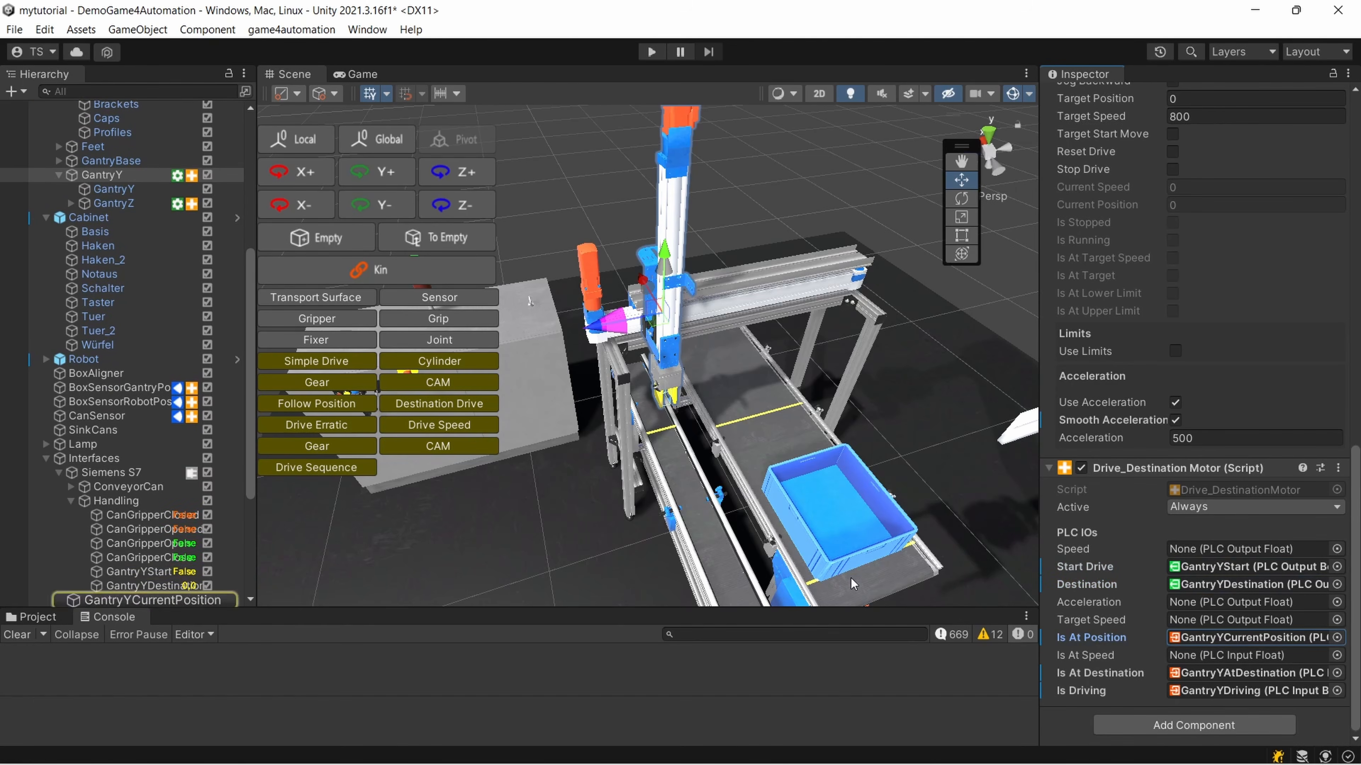
scroll(137, 558, "down", 3)
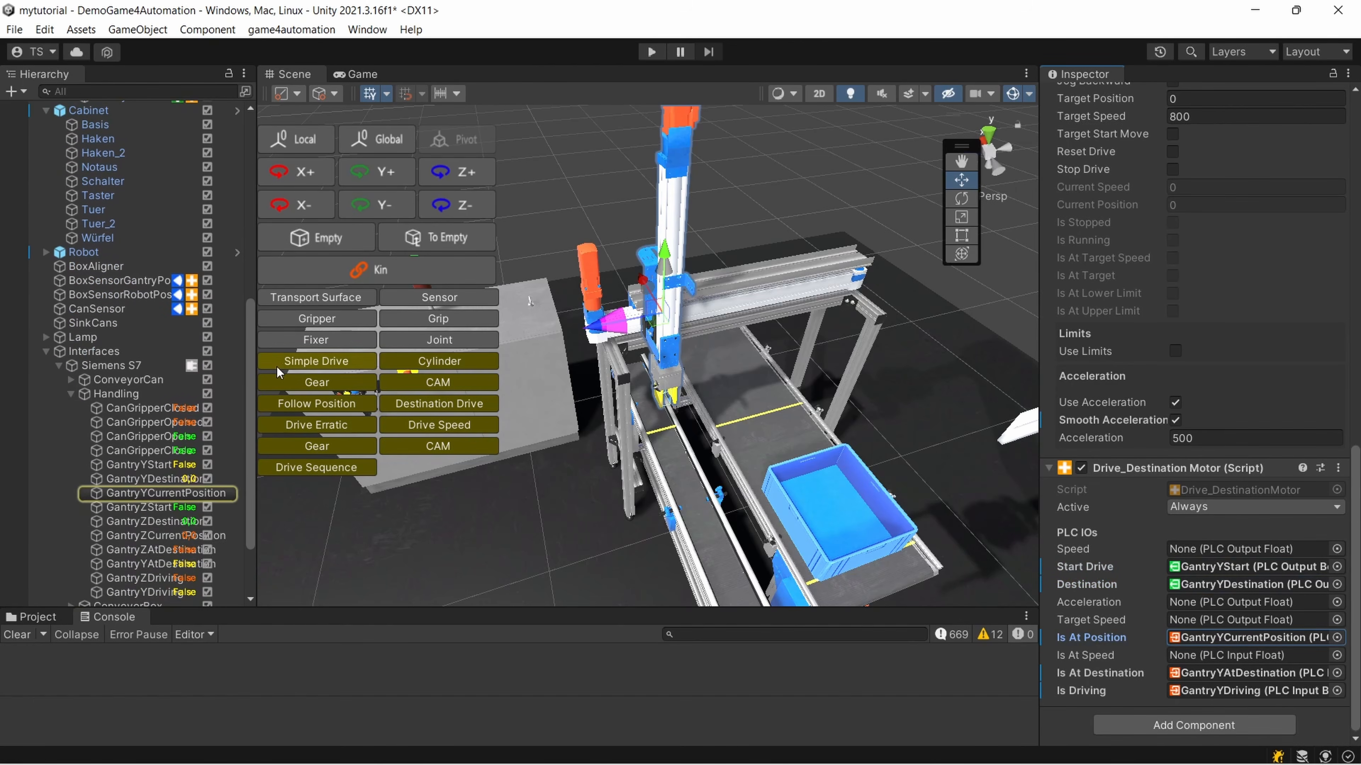
left_click_drag(257, 359, 376, 360)
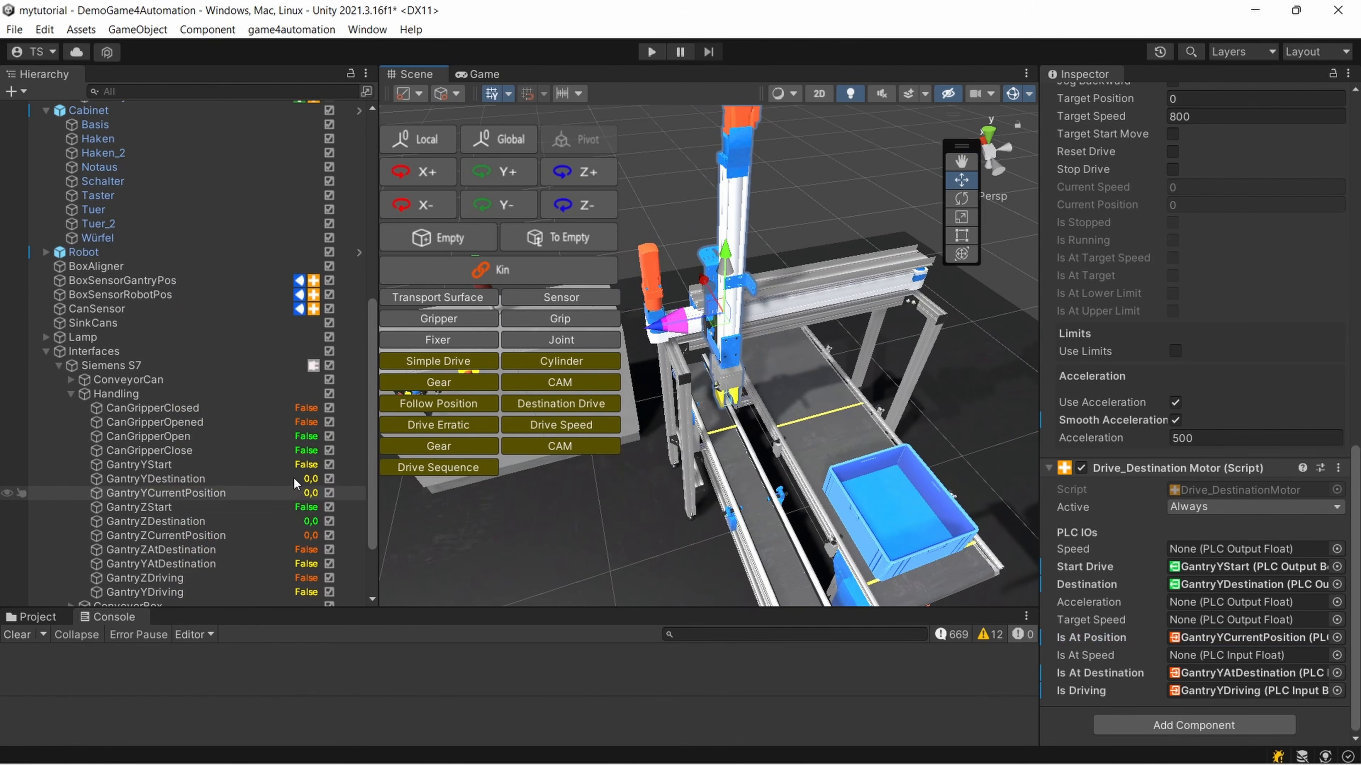
Inspect the Siemens S7 interface, then its Handling signals CanGripperClose, GantryZStart and CanGripperClosed, returning to CanGripperClose
left_click(126, 369)
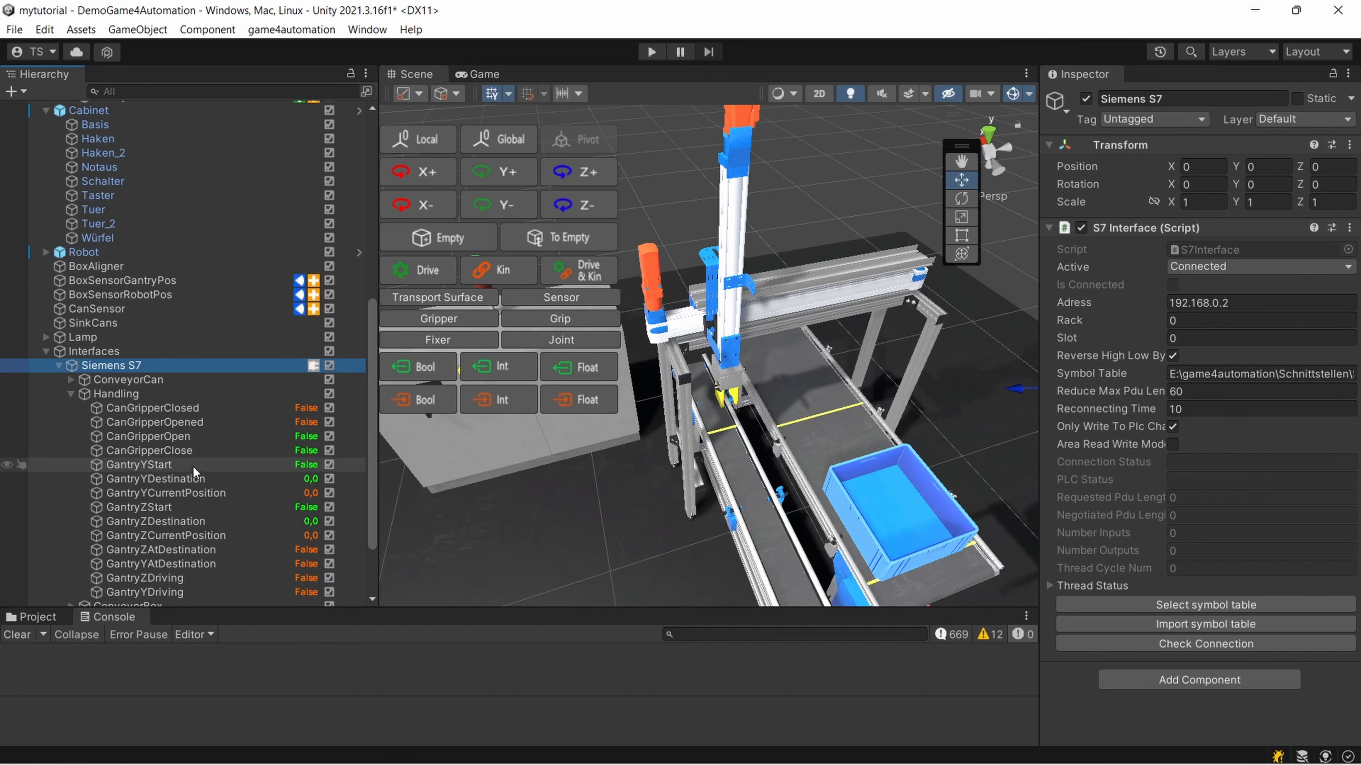
scroll(192, 465, "down", 3)
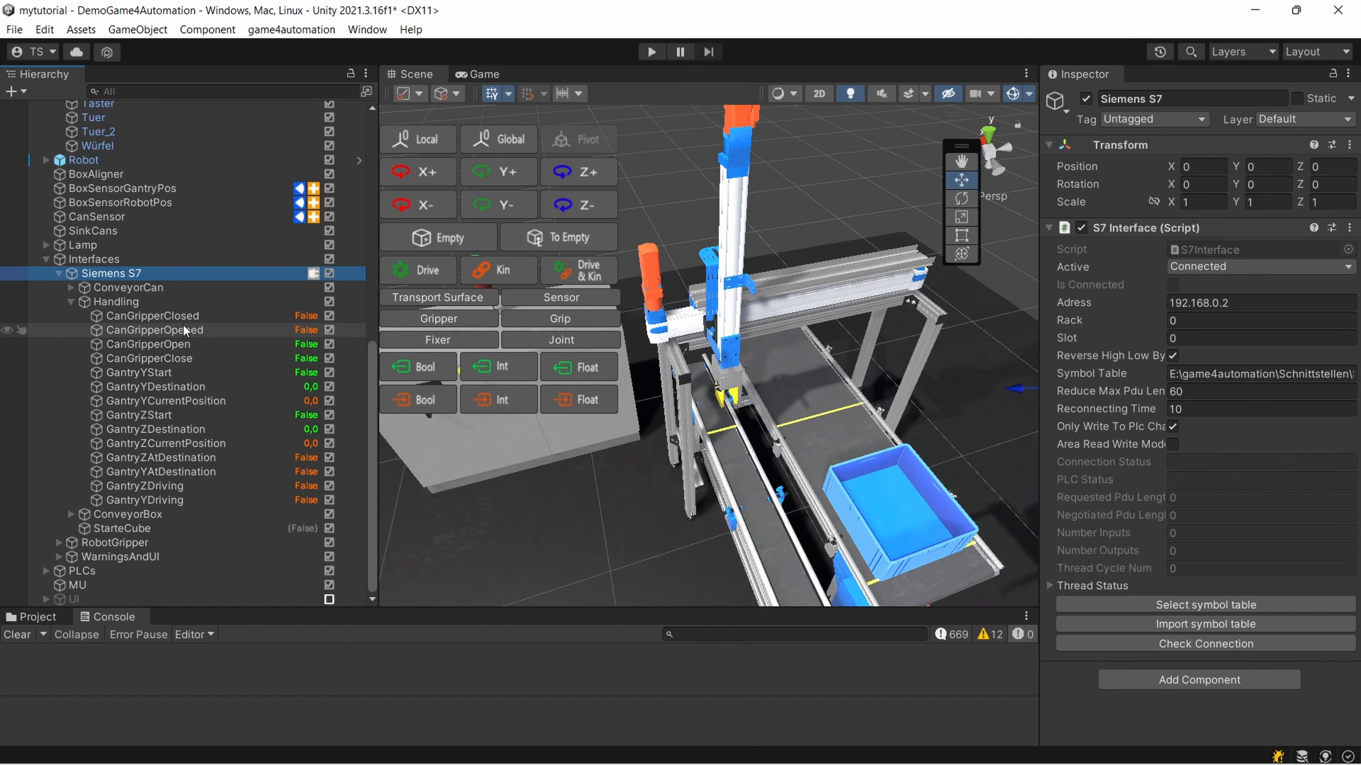
left_click(182, 359)
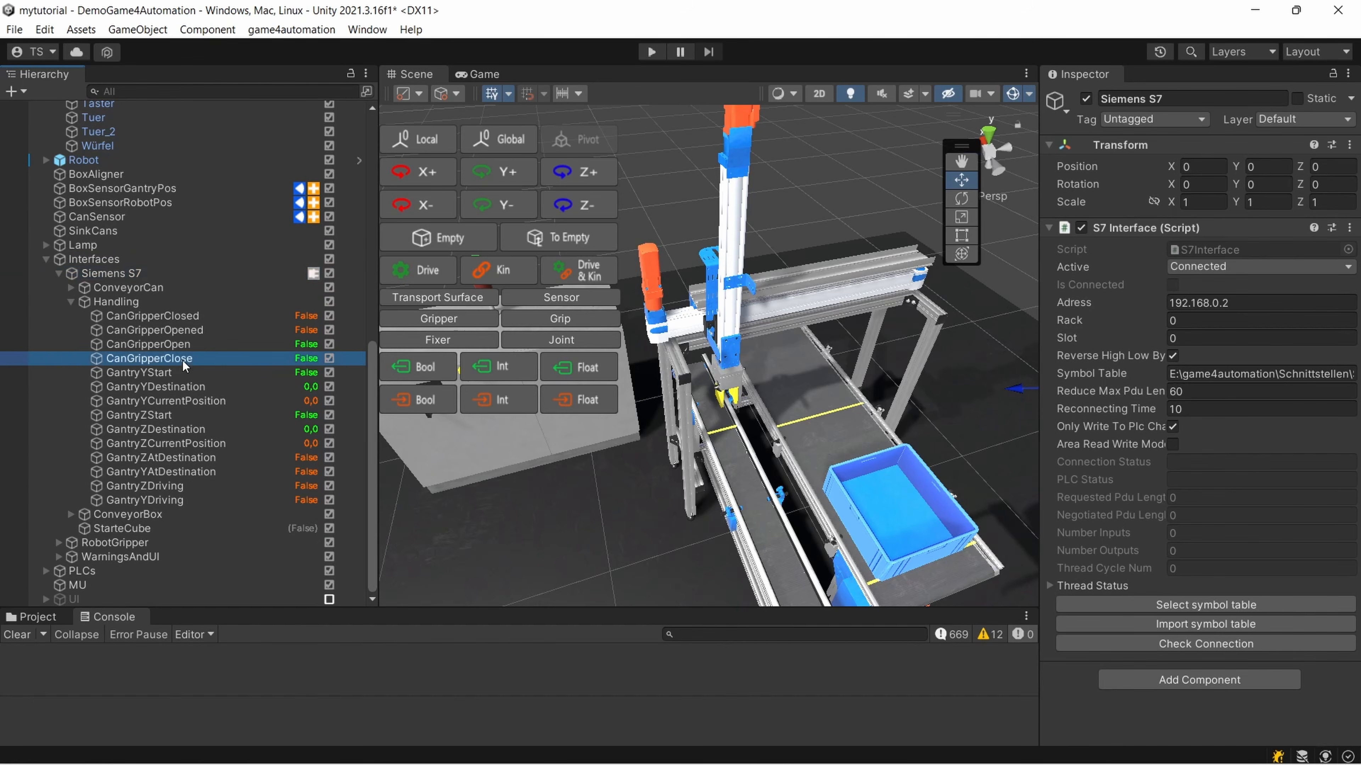
left_click(182, 418)
left_click(190, 317)
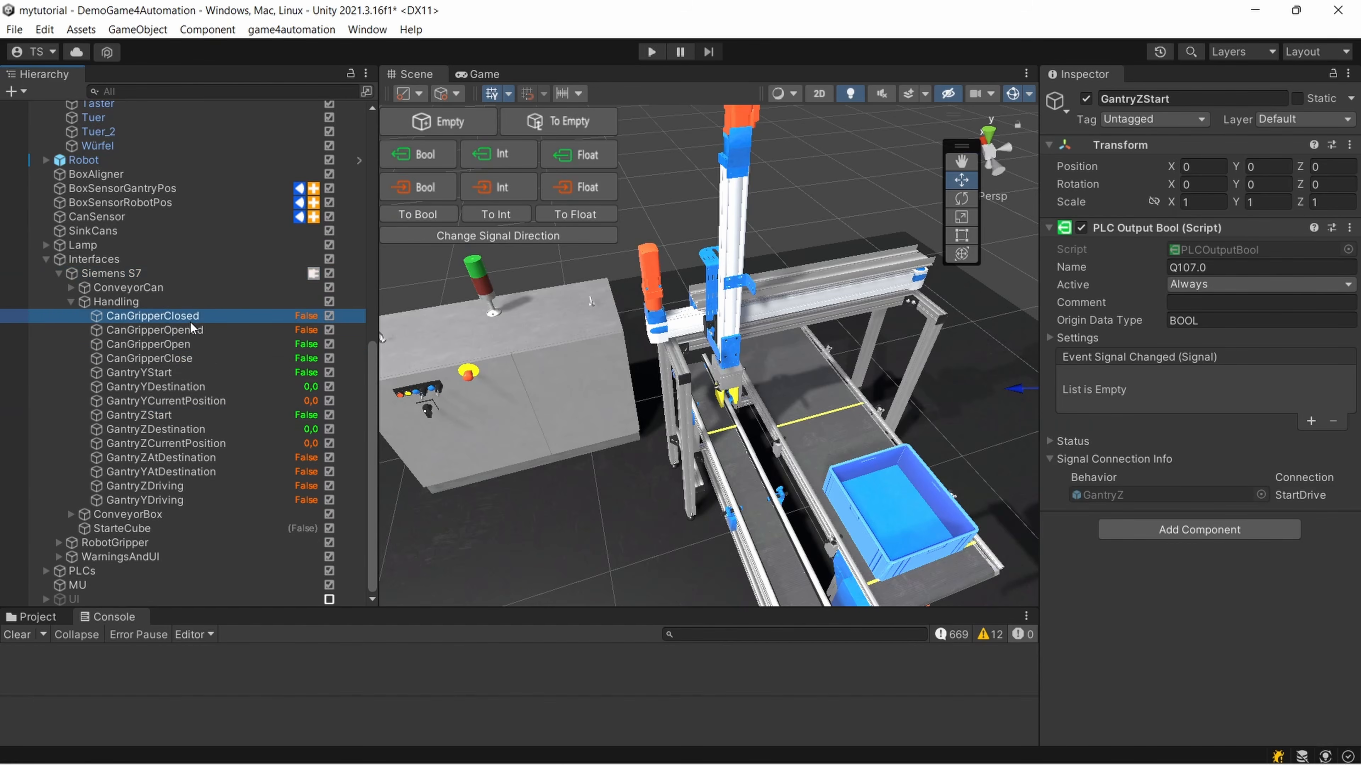
left_click(192, 360)
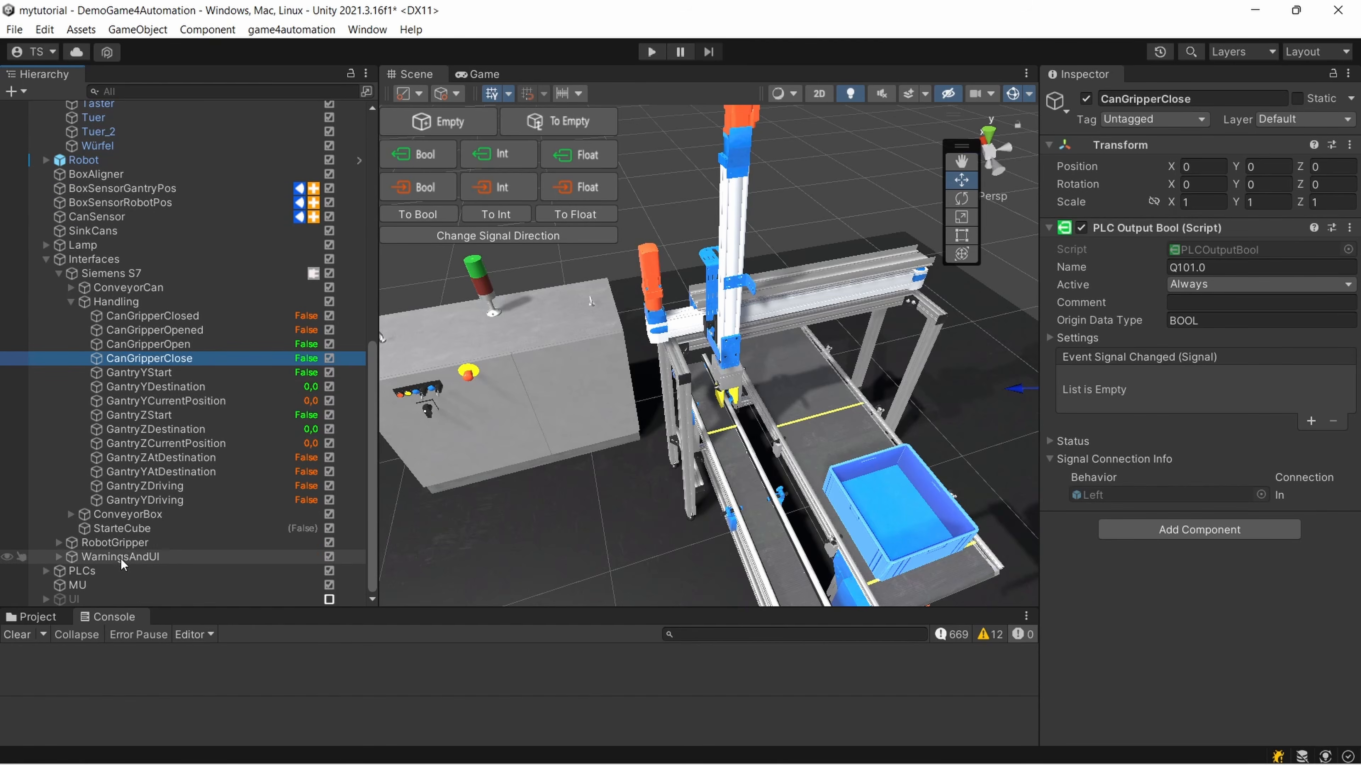
Expand PLCs, select PLC_Handling, and trace its Gantry Y destination, start and driving references to their interface signals
left_click(45, 571)
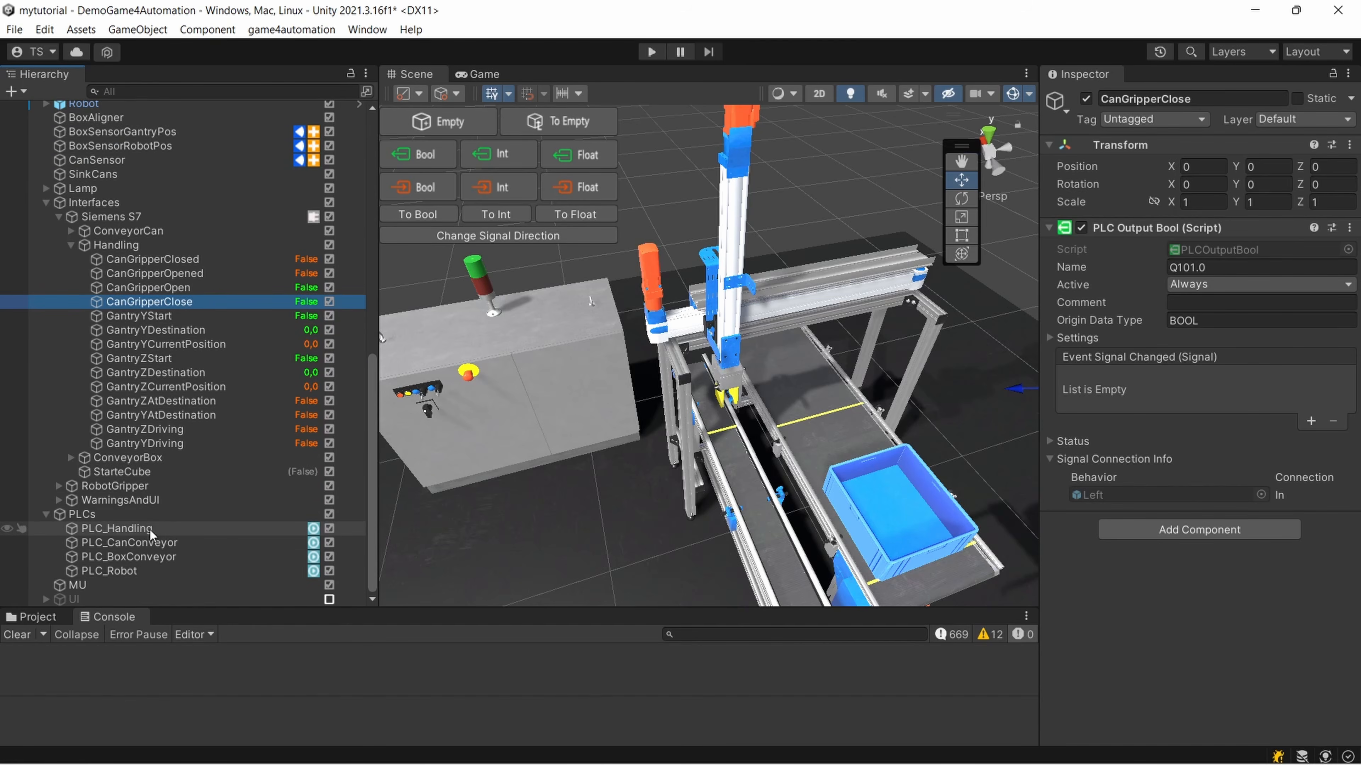
left_click(150, 528)
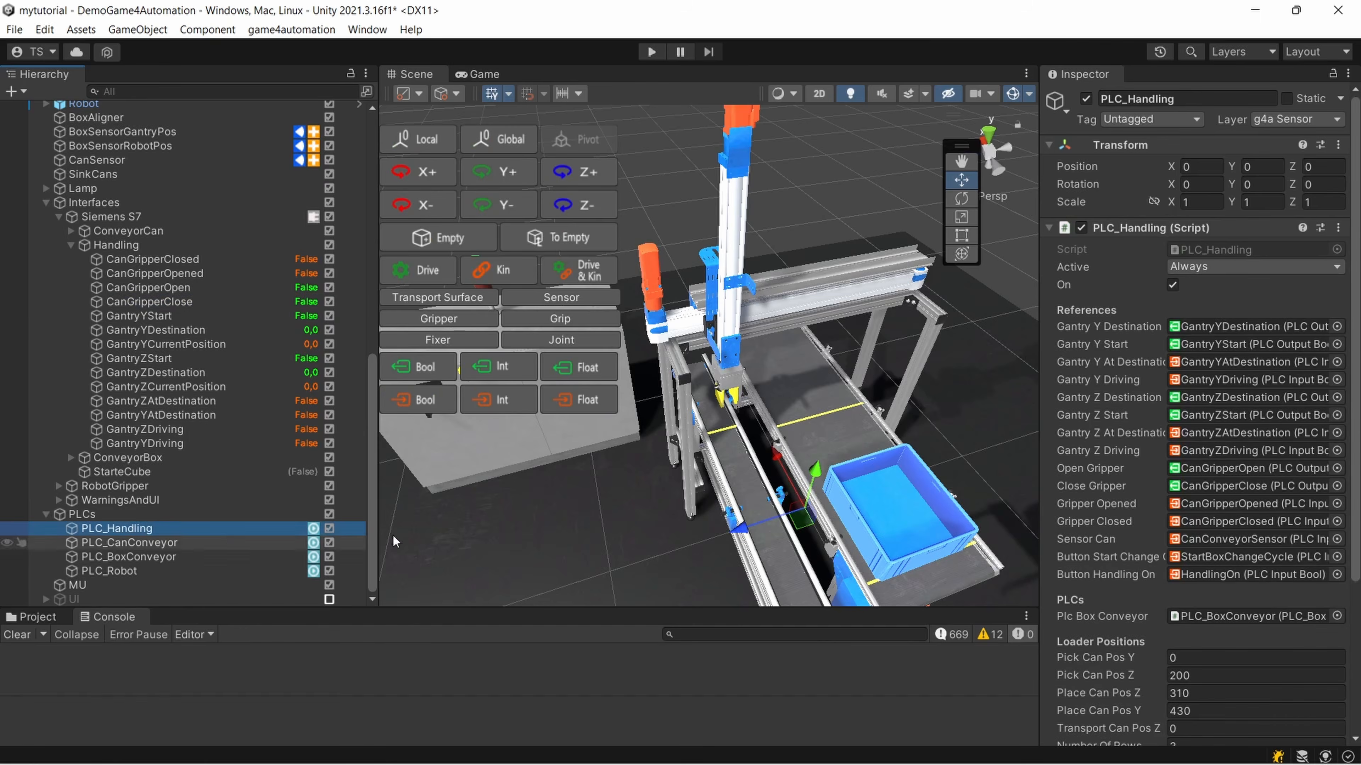
left_click(1236, 328)
left_click(1237, 343)
left_click(1238, 374)
left_click(1234, 341)
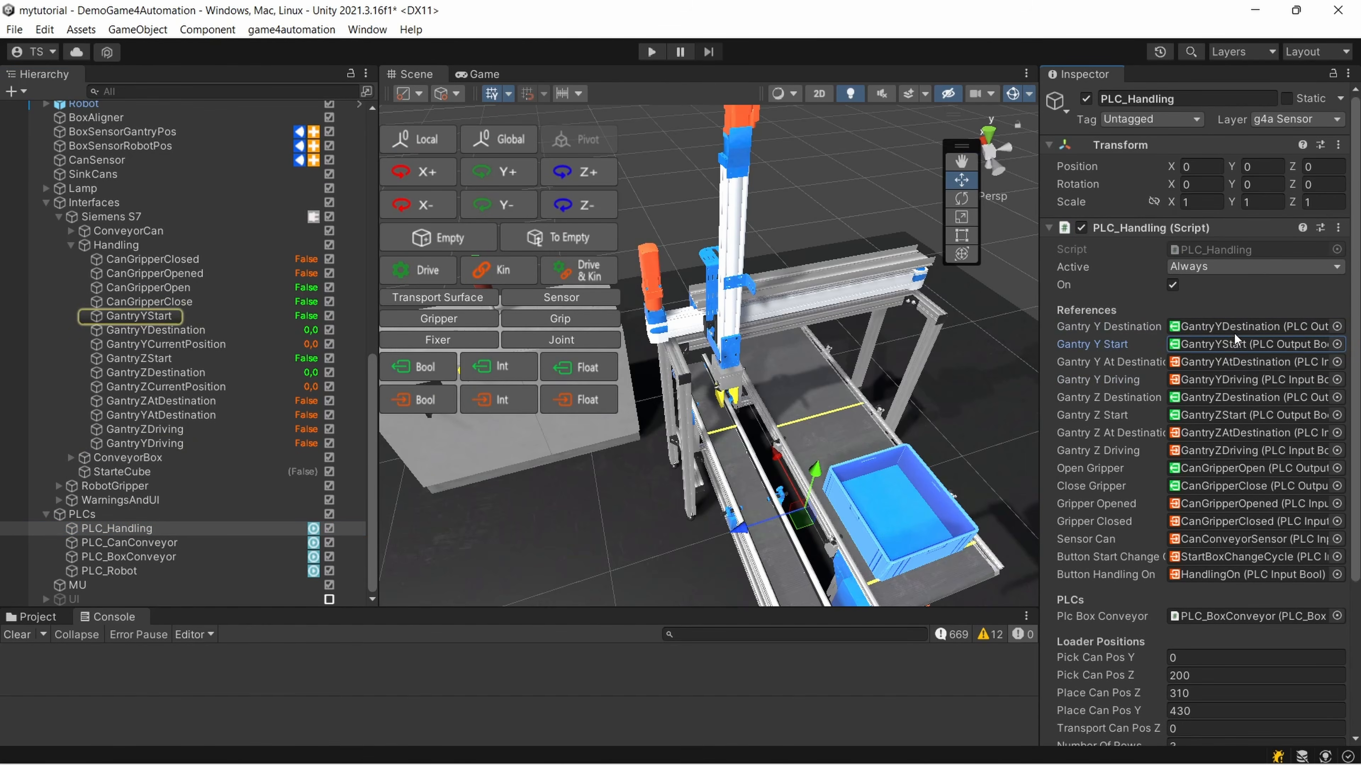
left_click(1234, 333)
View the gantry in the scene and recheck PLC_Handling's references to GantryYDestination, GantryYStart and GantryYAtDestination
scroll(774, 365, "down", 4)
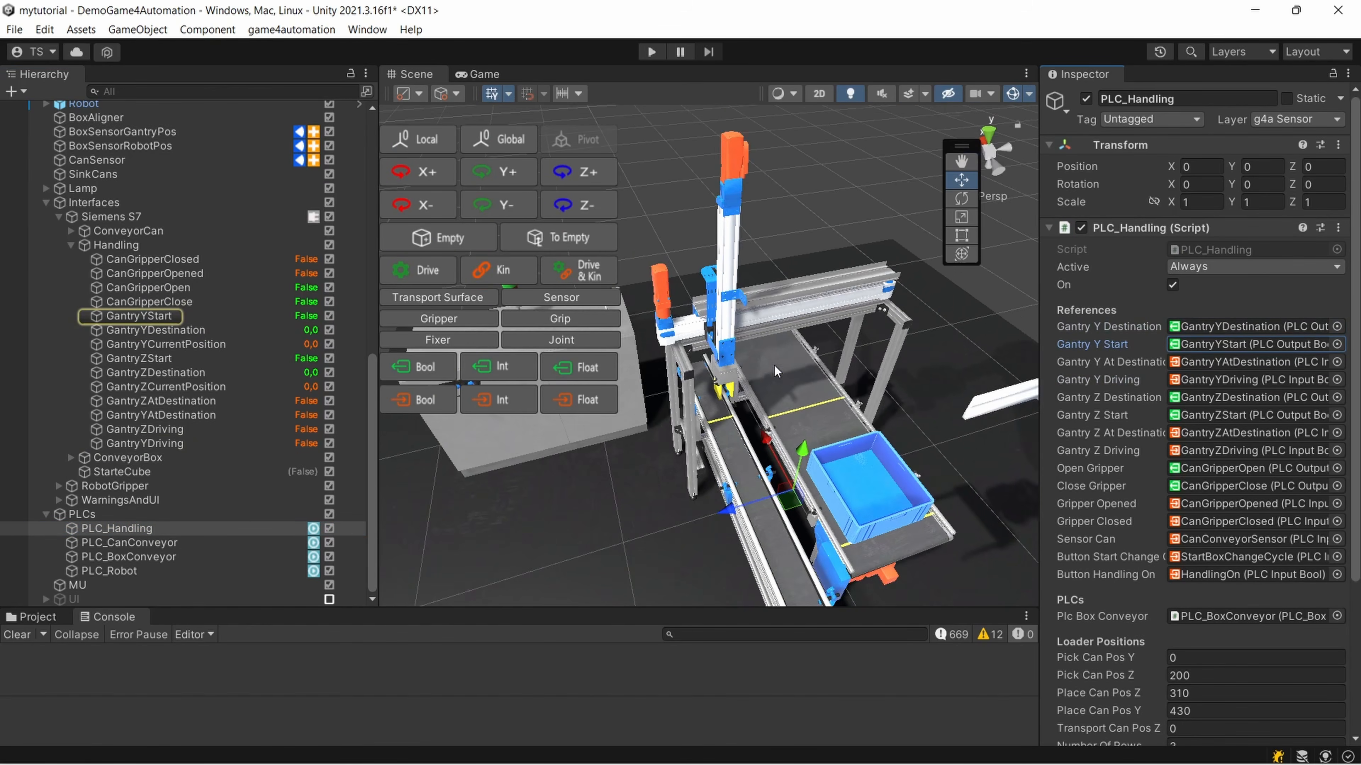
middle_click_drag(774, 365, 757, 321)
scroll(828, 377, "up", 4)
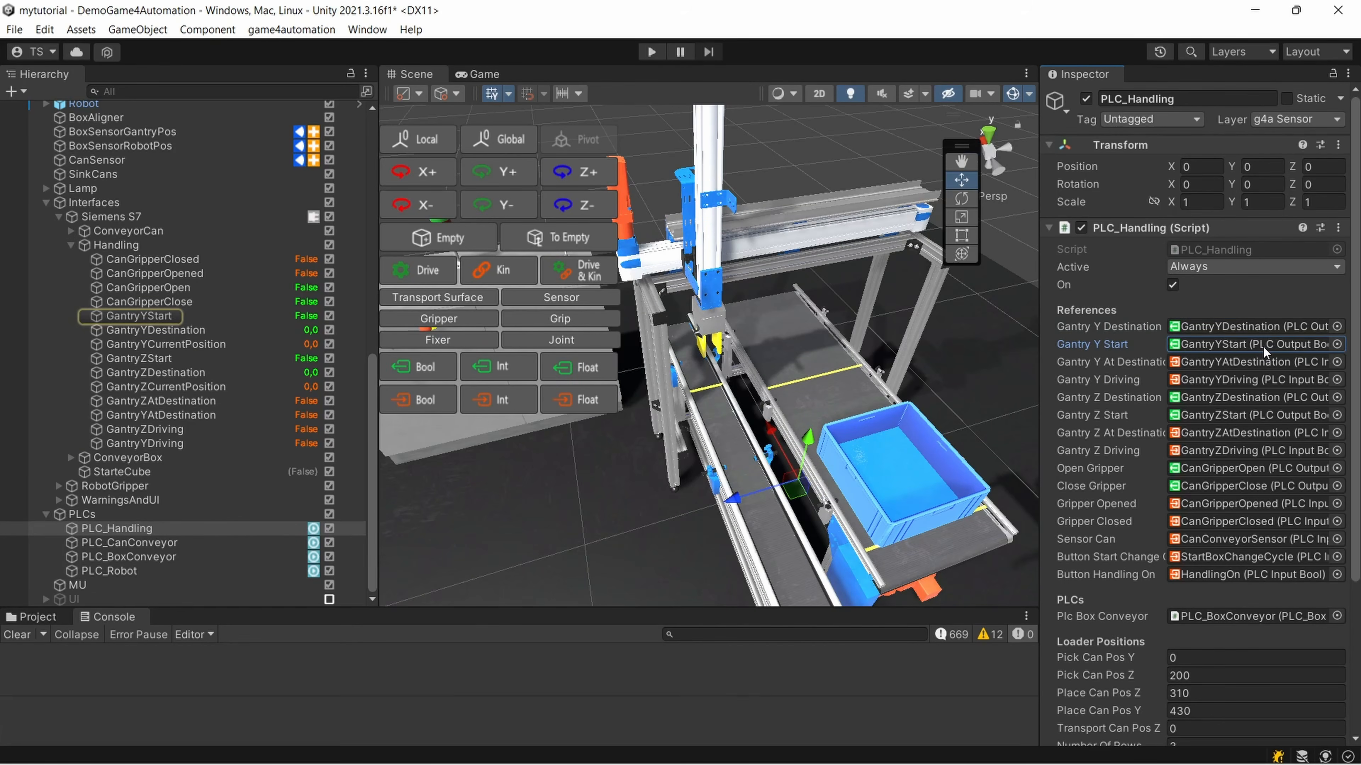
left_click(1252, 328)
left_click(1252, 355)
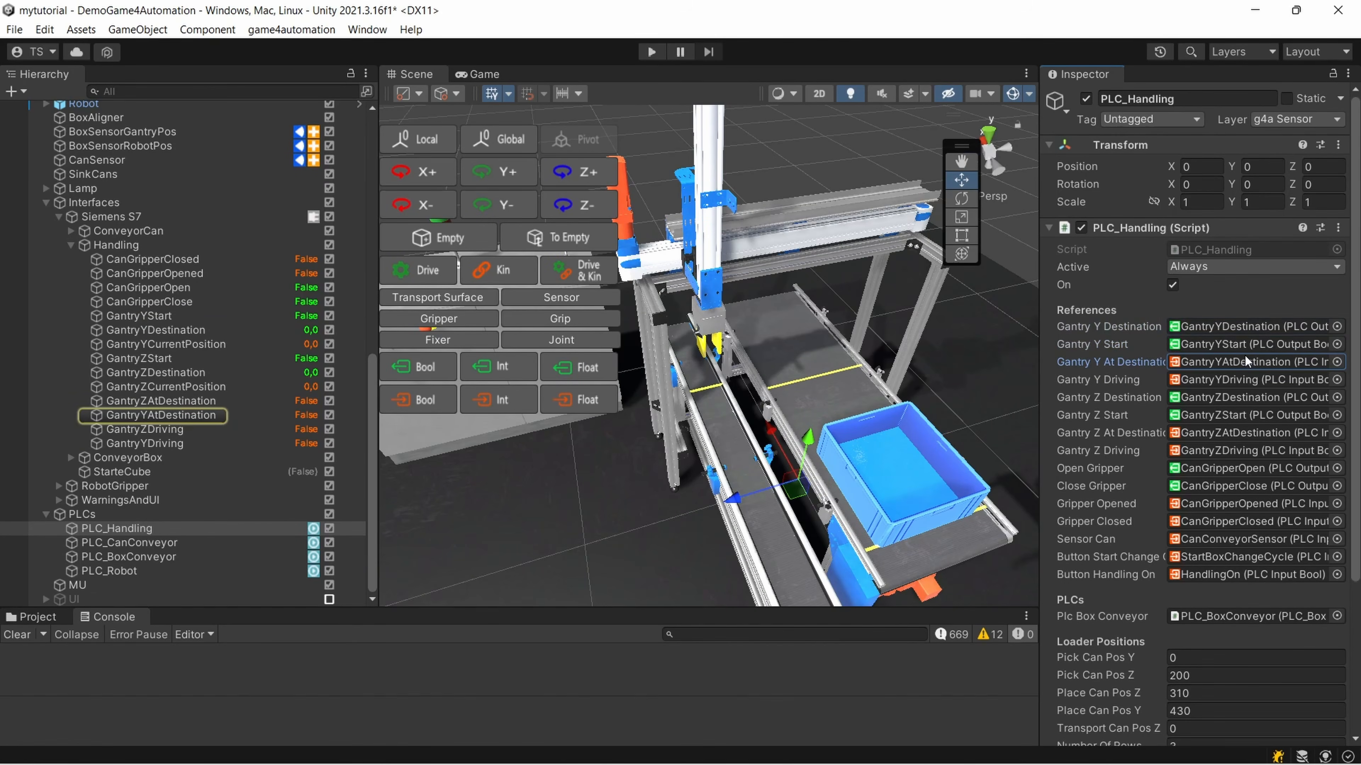
left_click(1243, 347)
left_click(1244, 362)
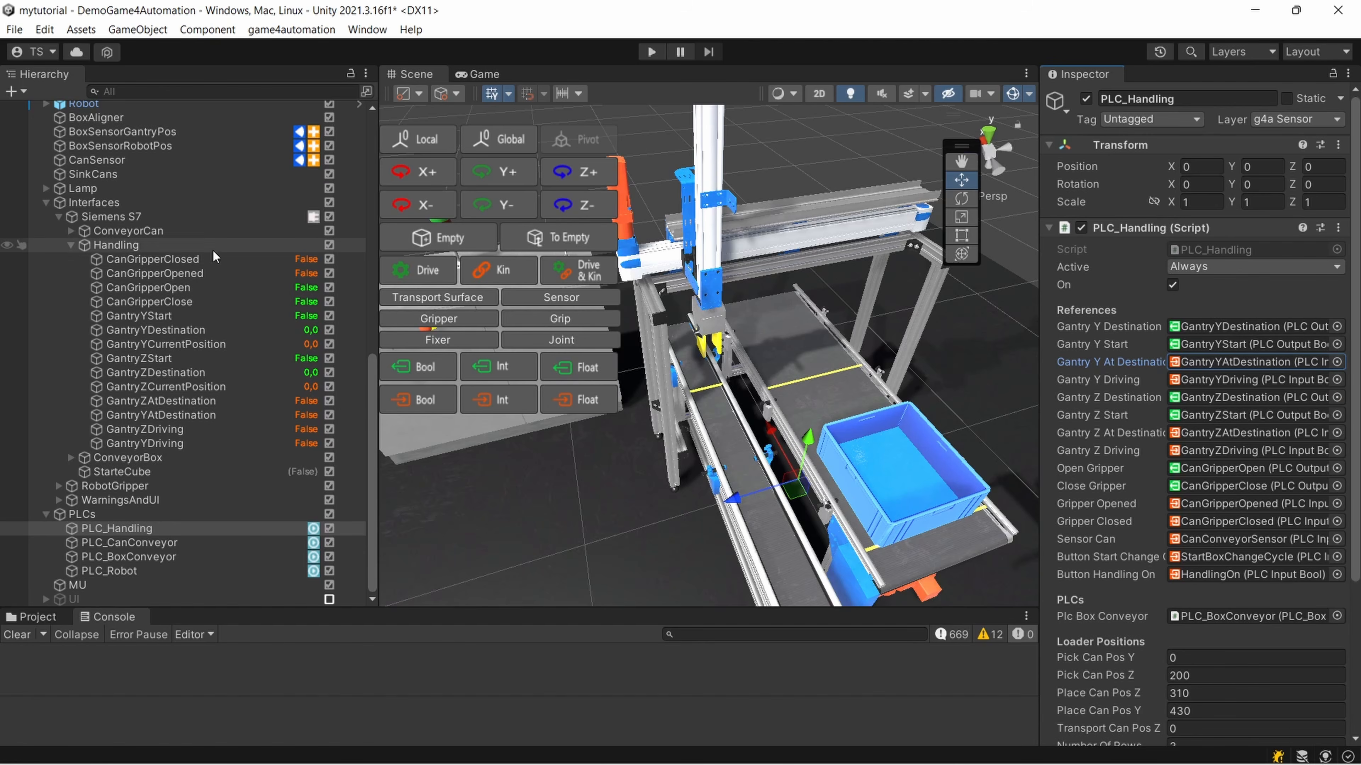
Select CanGripperOpen, CanGripperClose, GantryYDestination and GantryZDestination in turn to compare their signal components, returning to CanGripperClose
left_click(204, 287)
left_click(202, 302)
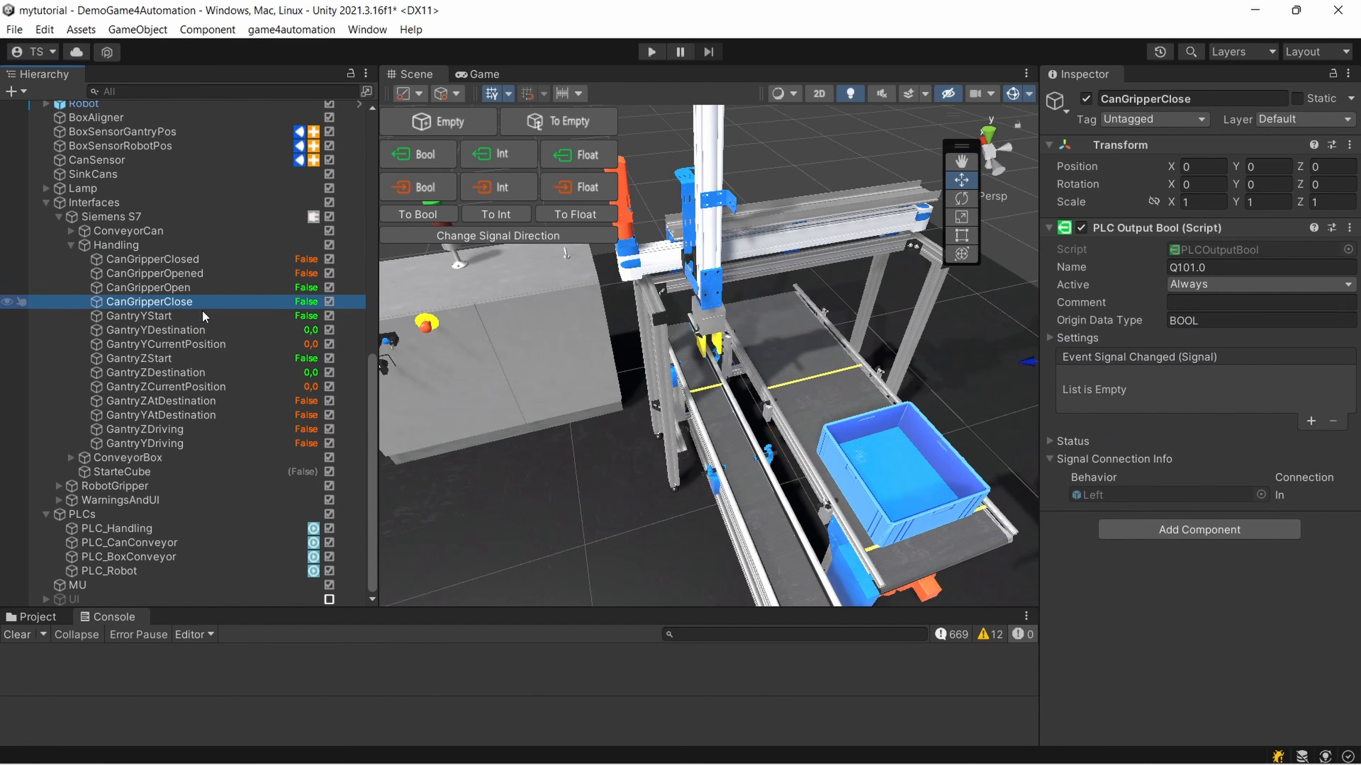
left_click(198, 330)
left_click(197, 373)
left_click(205, 303)
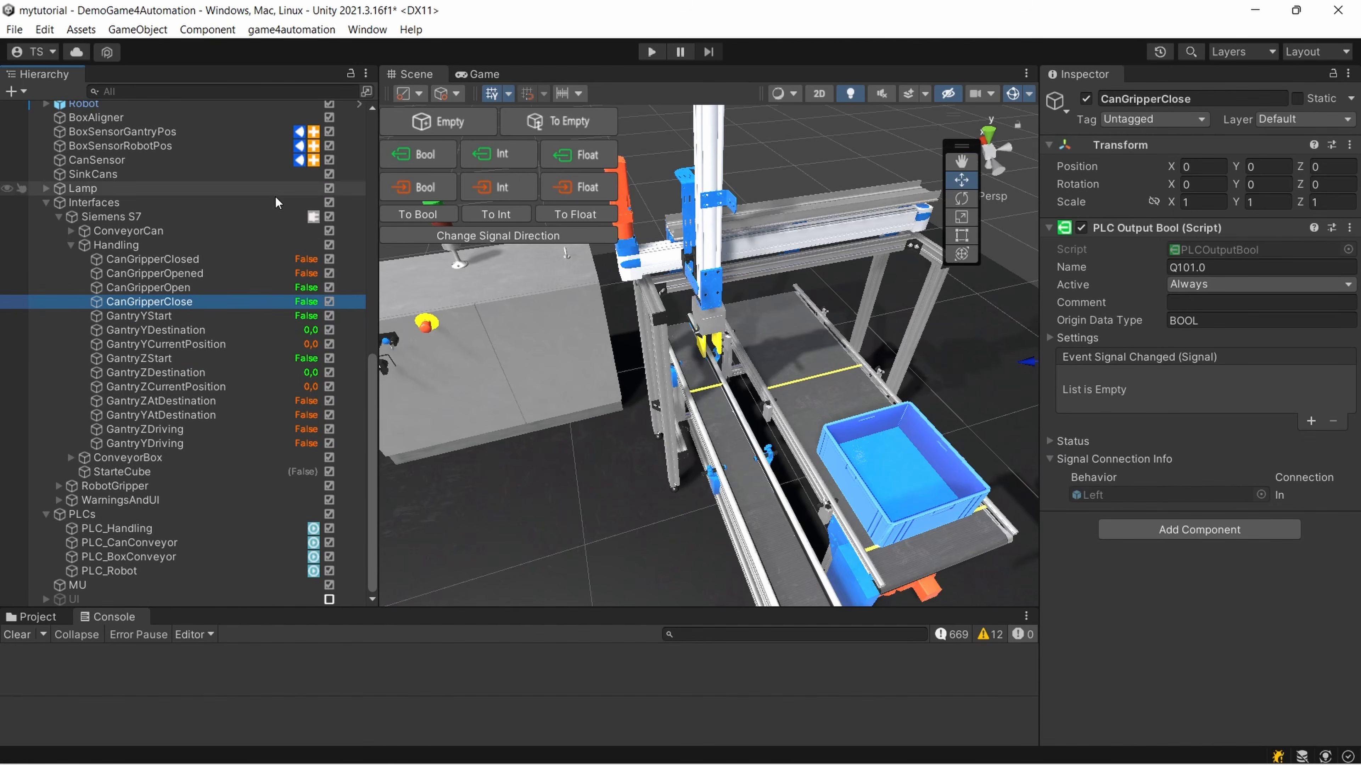
Trace the GantryYCurrentPosition signal's connection to the GantryY object and examine that object's Drive_DestinationMotor PLC IOs
left_click(217, 344)
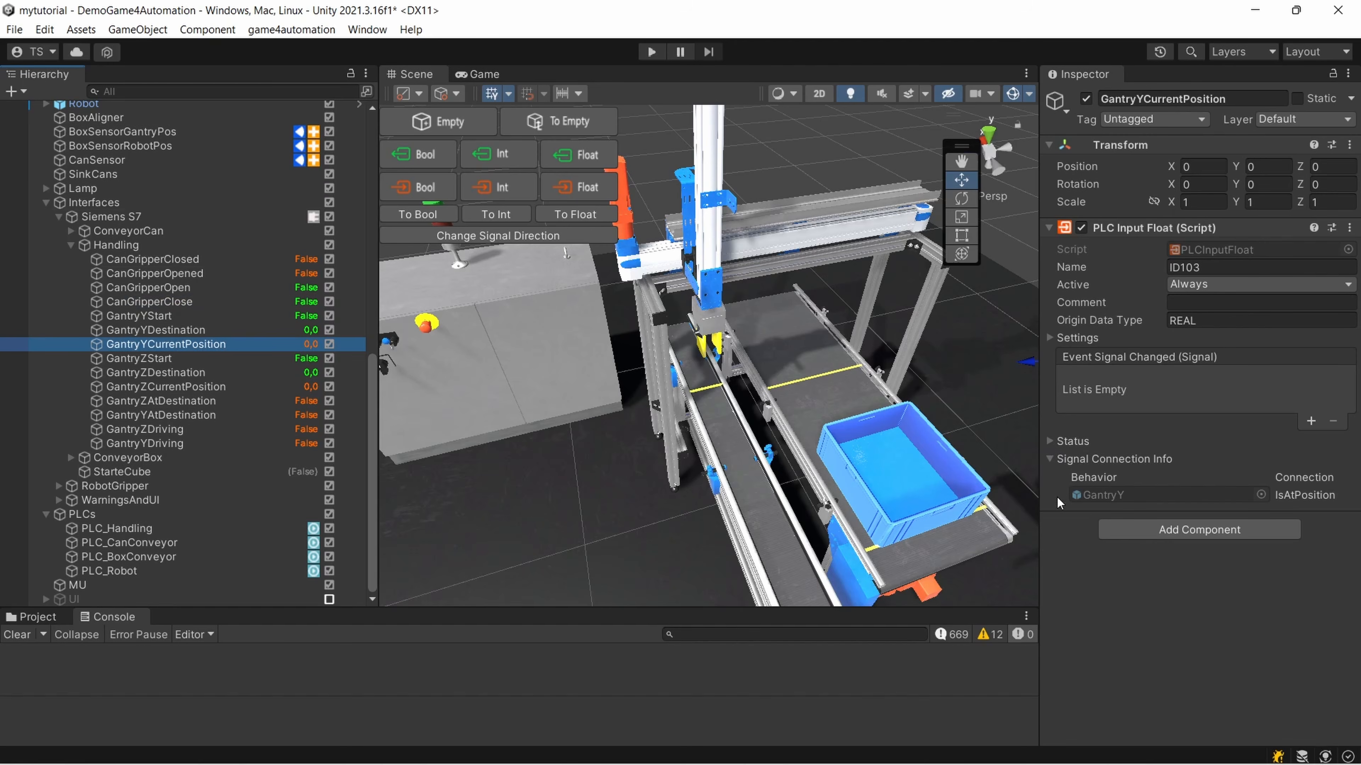
left_click(1104, 495)
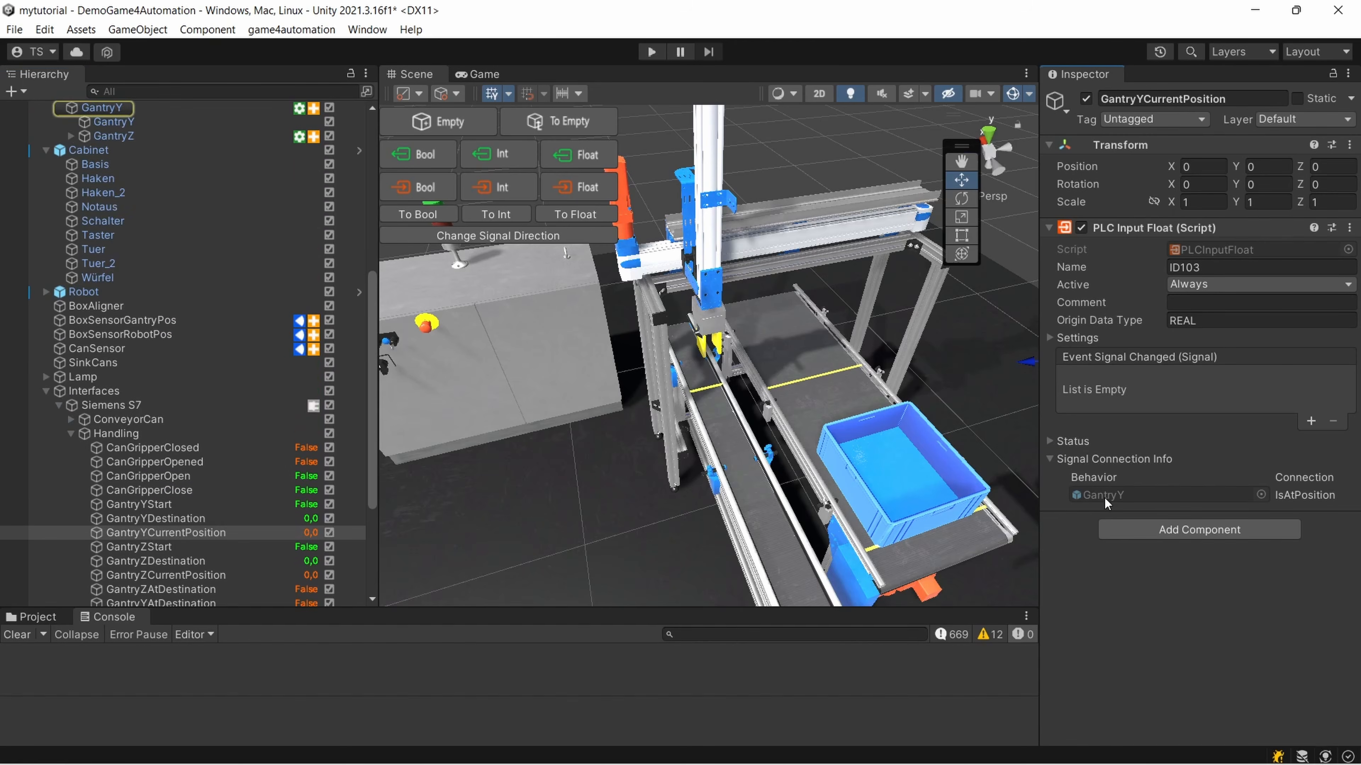
left_click(98, 112)
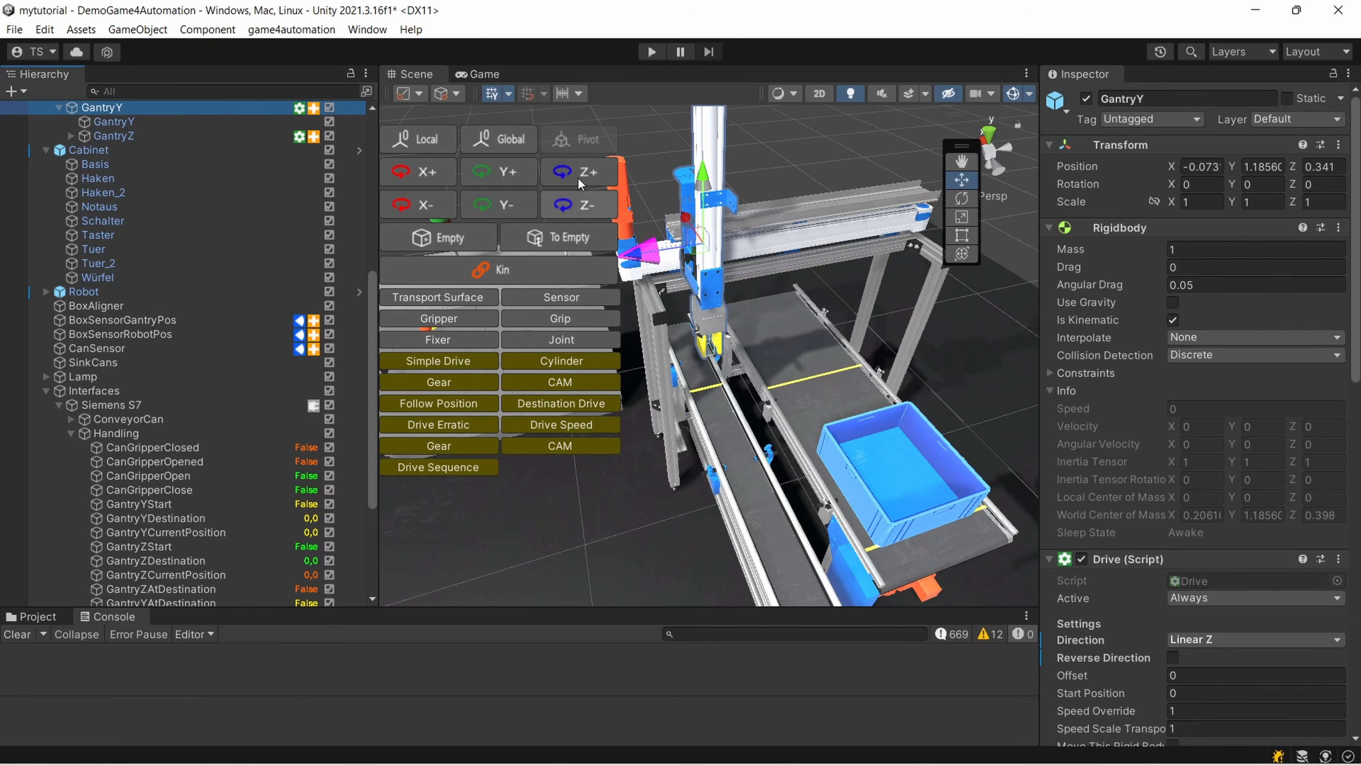
scroll(1279, 495, "down", 15)
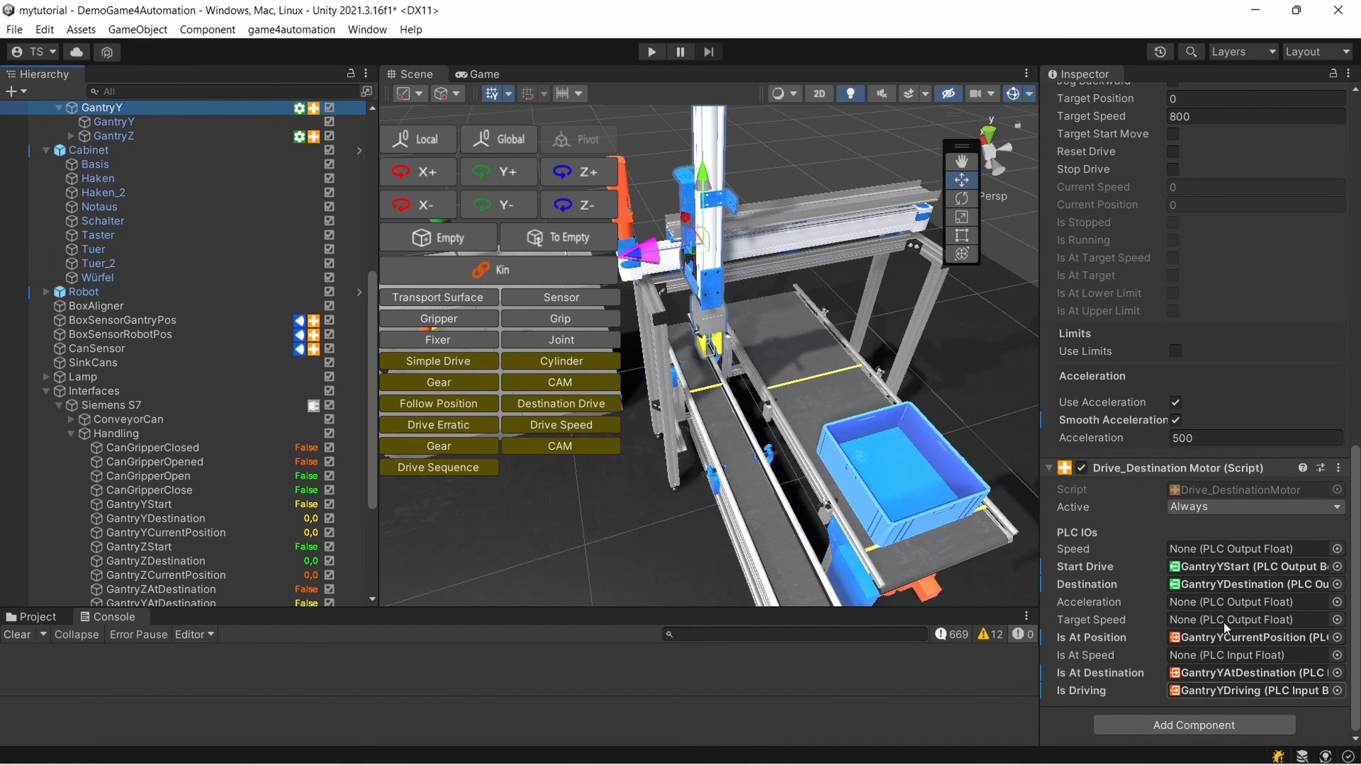
Trace the GantryY drive's Destination and Is At Position references to their signals under the Siemens S7 interface
scroll(322, 528, "down", 5)
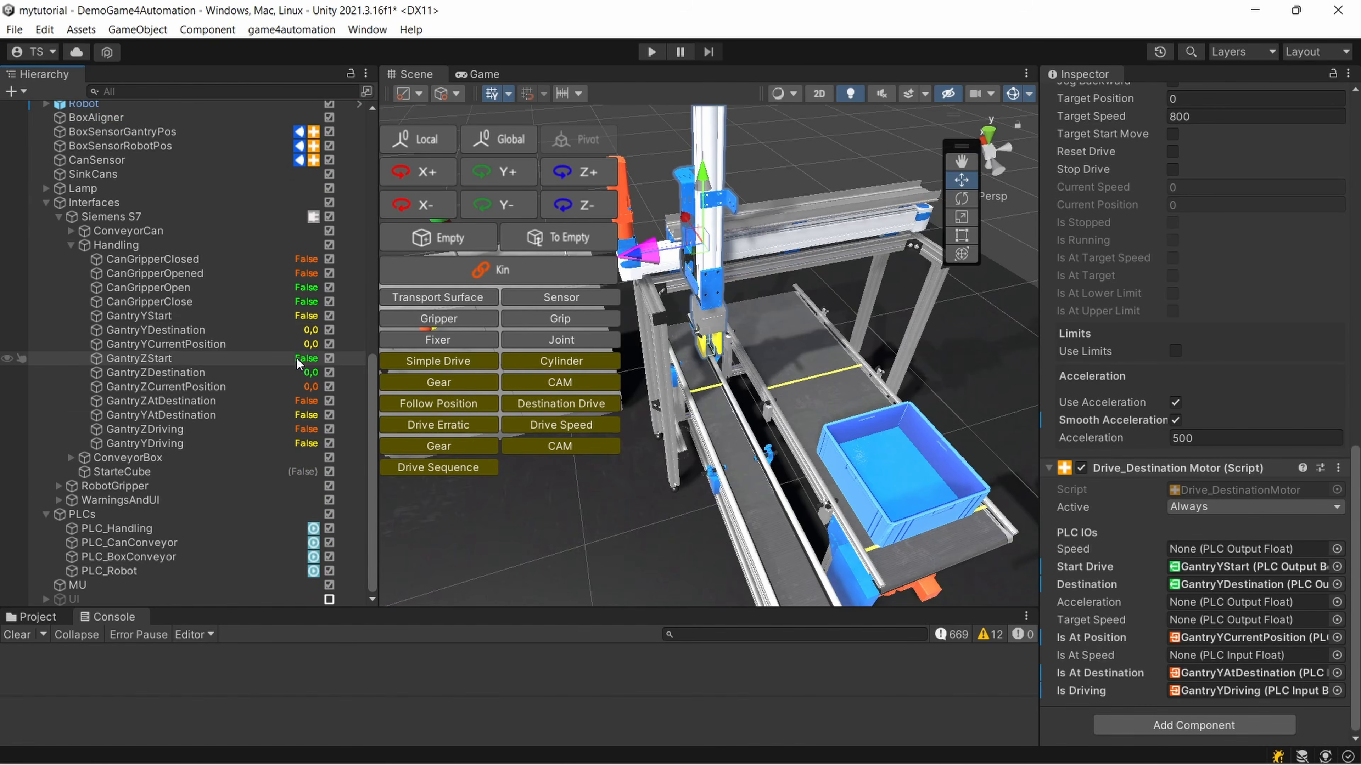
left_click(1254, 584)
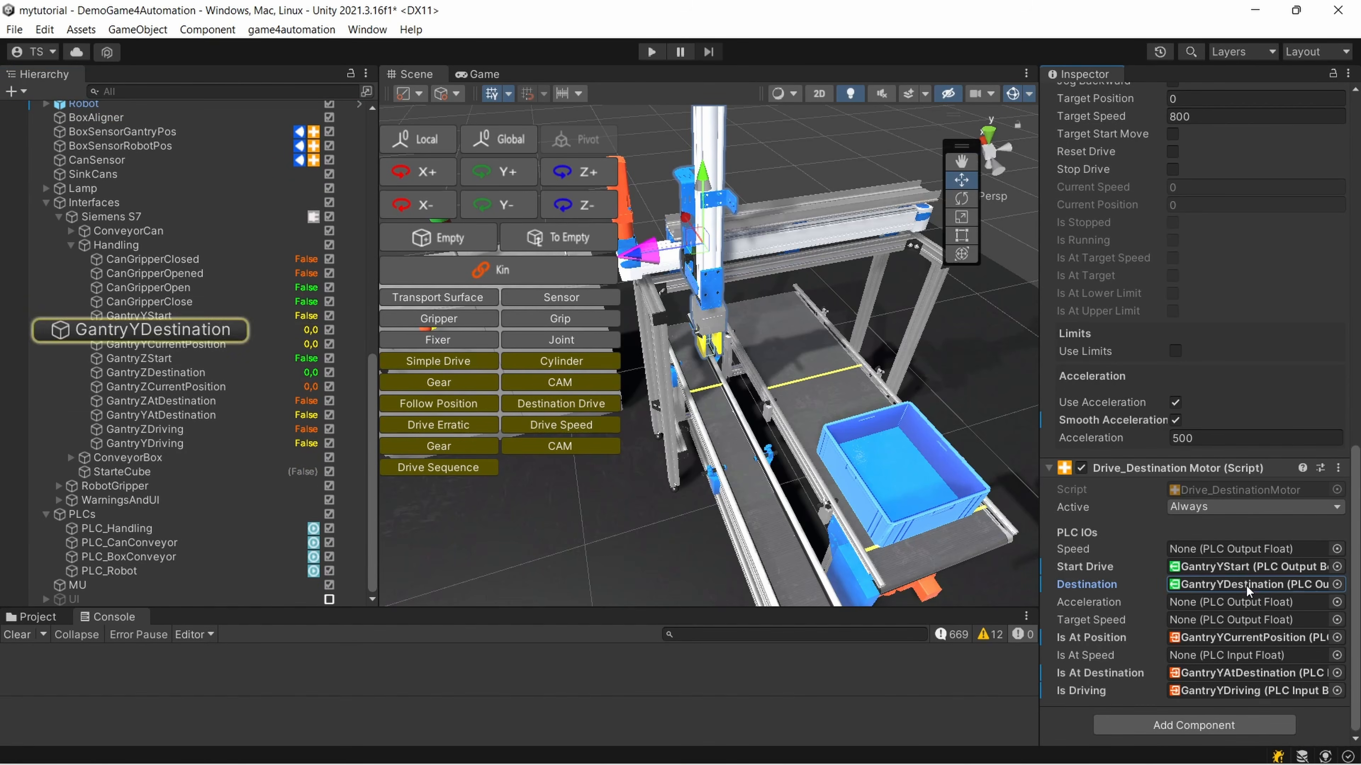
left_click(1239, 637)
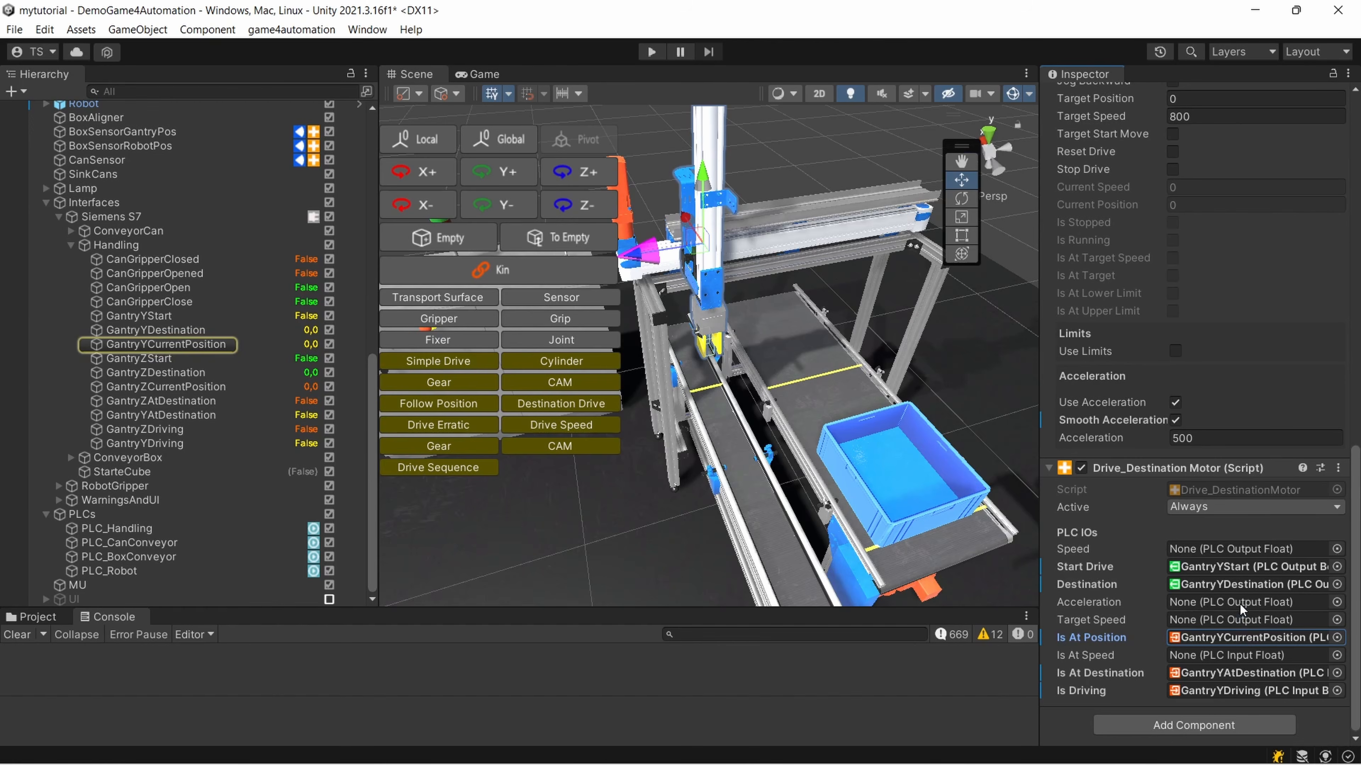
left_click(1248, 584)
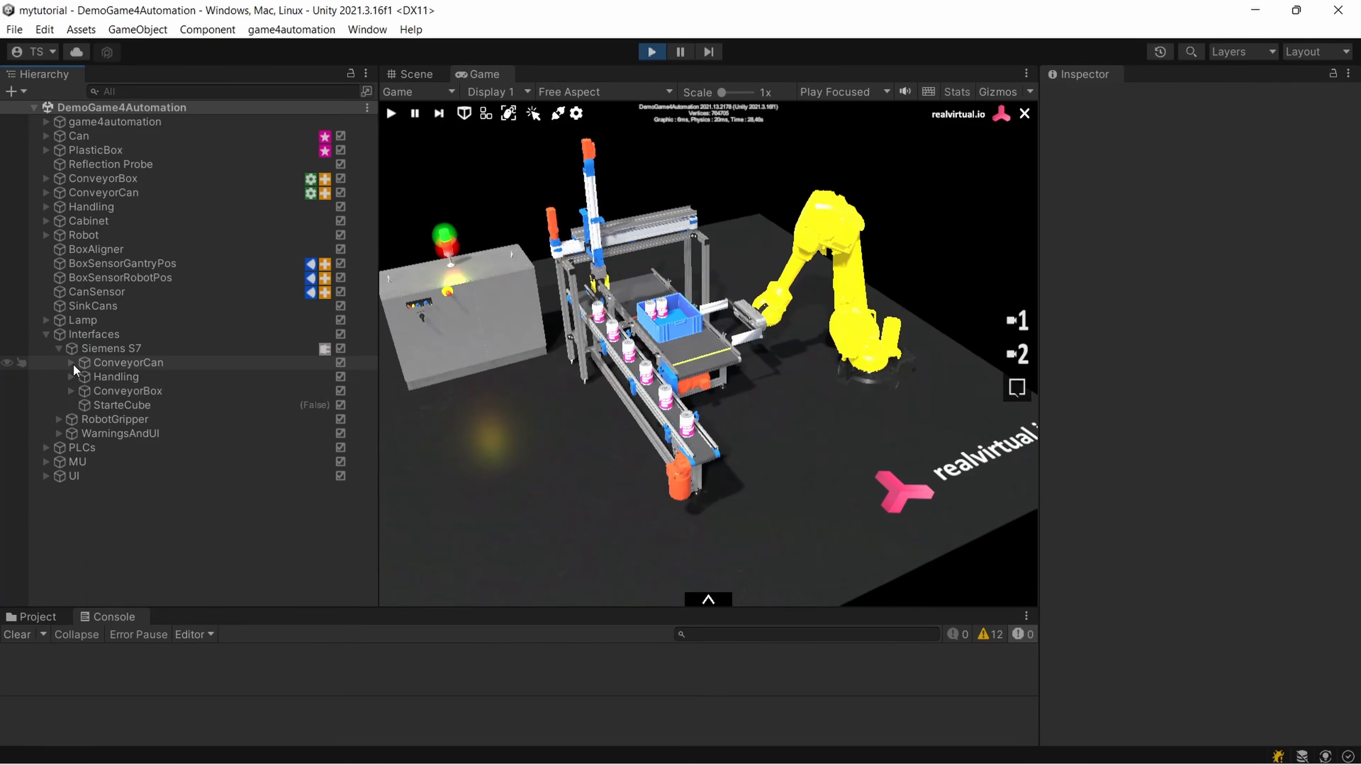
Expand the ConveyorCan and Handling signal groups in the running simulation to watch their live values
left_click(71, 363)
left_click(71, 406)
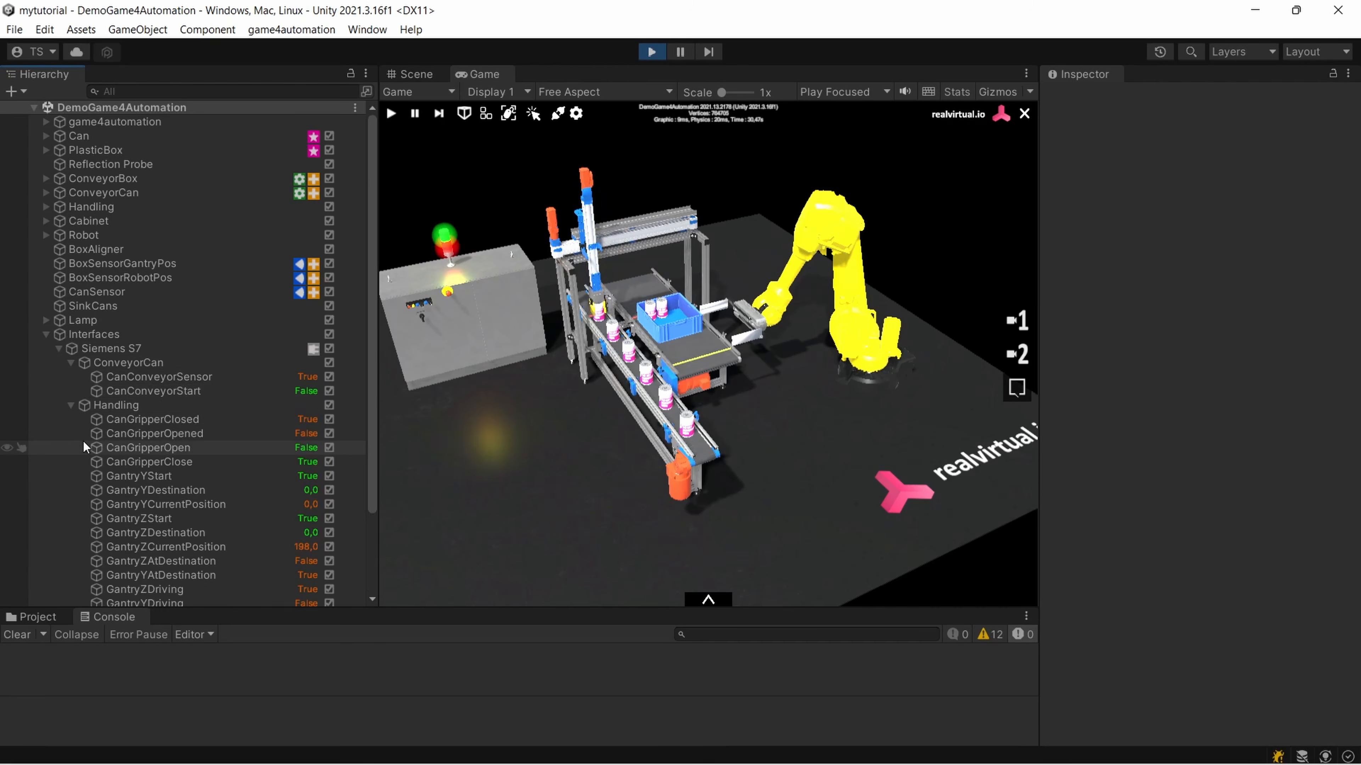
scroll(123, 440, "down", 3)
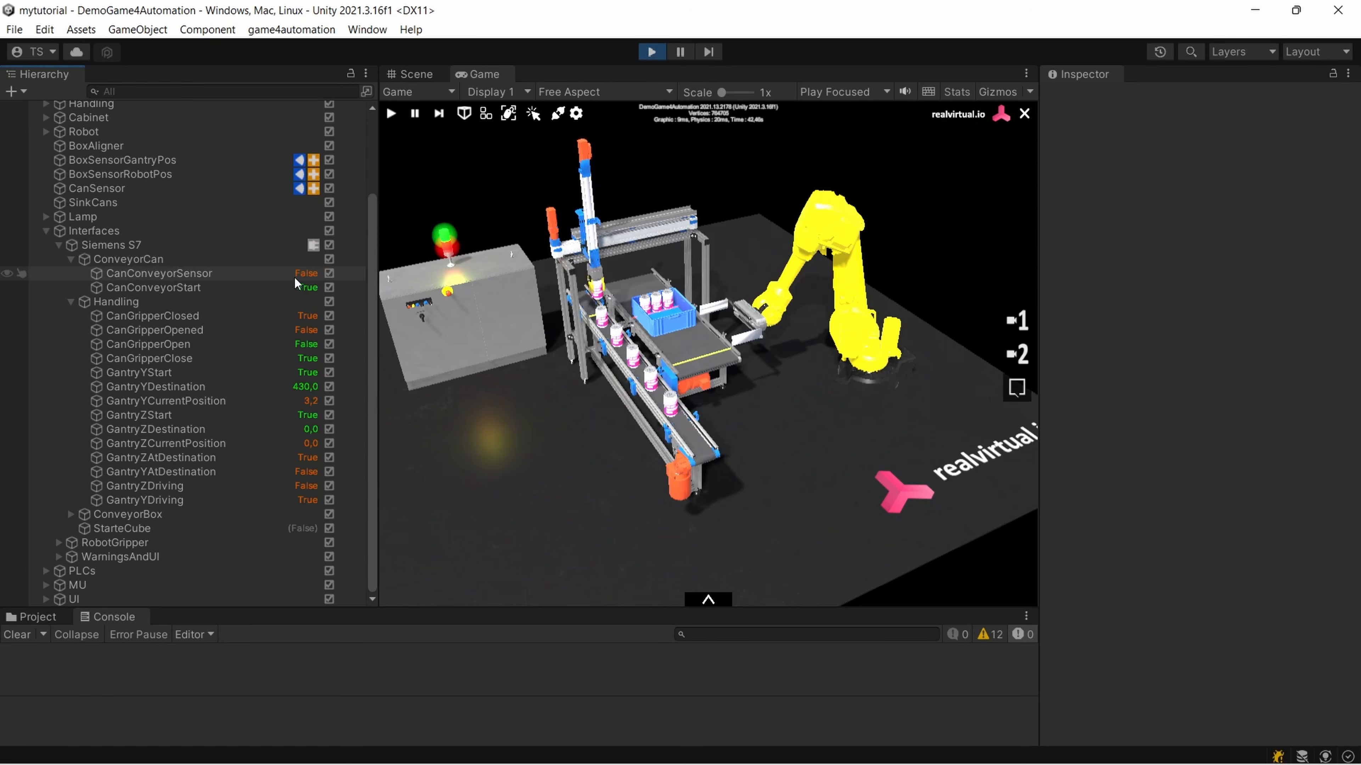
Override the CanConveyorSensor signal to False and watch the cans at the conveyor end from several angles
left_click(308, 274)
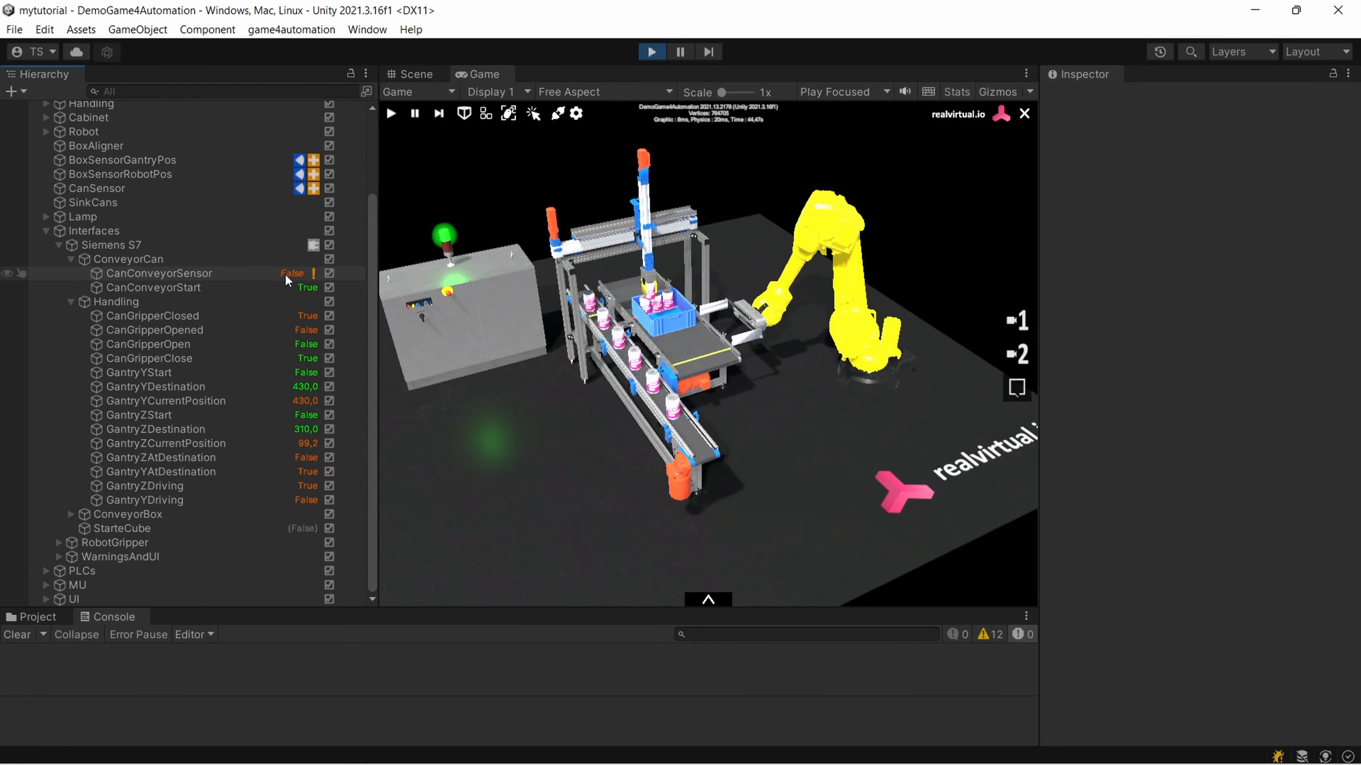
scroll(639, 388, "up", 5)
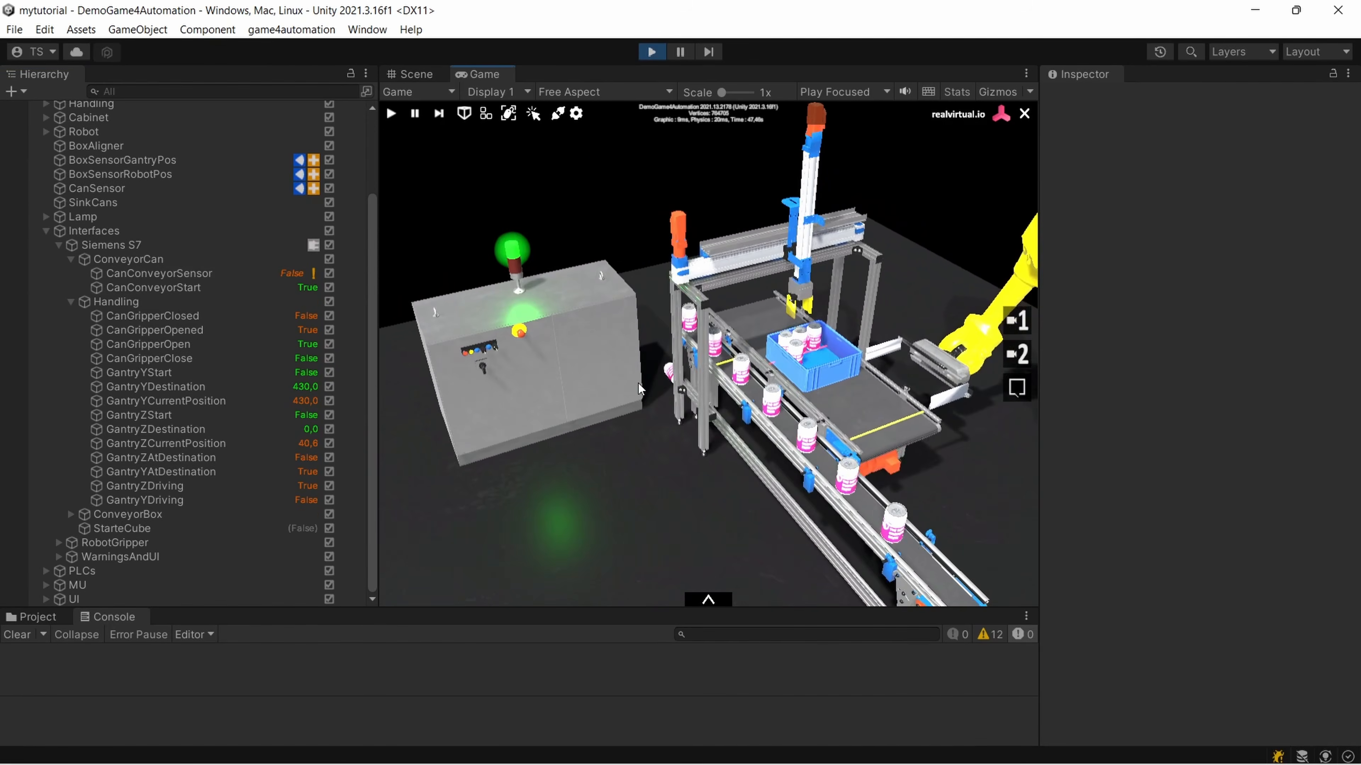
right_click_drag(639, 389, 720, 378)
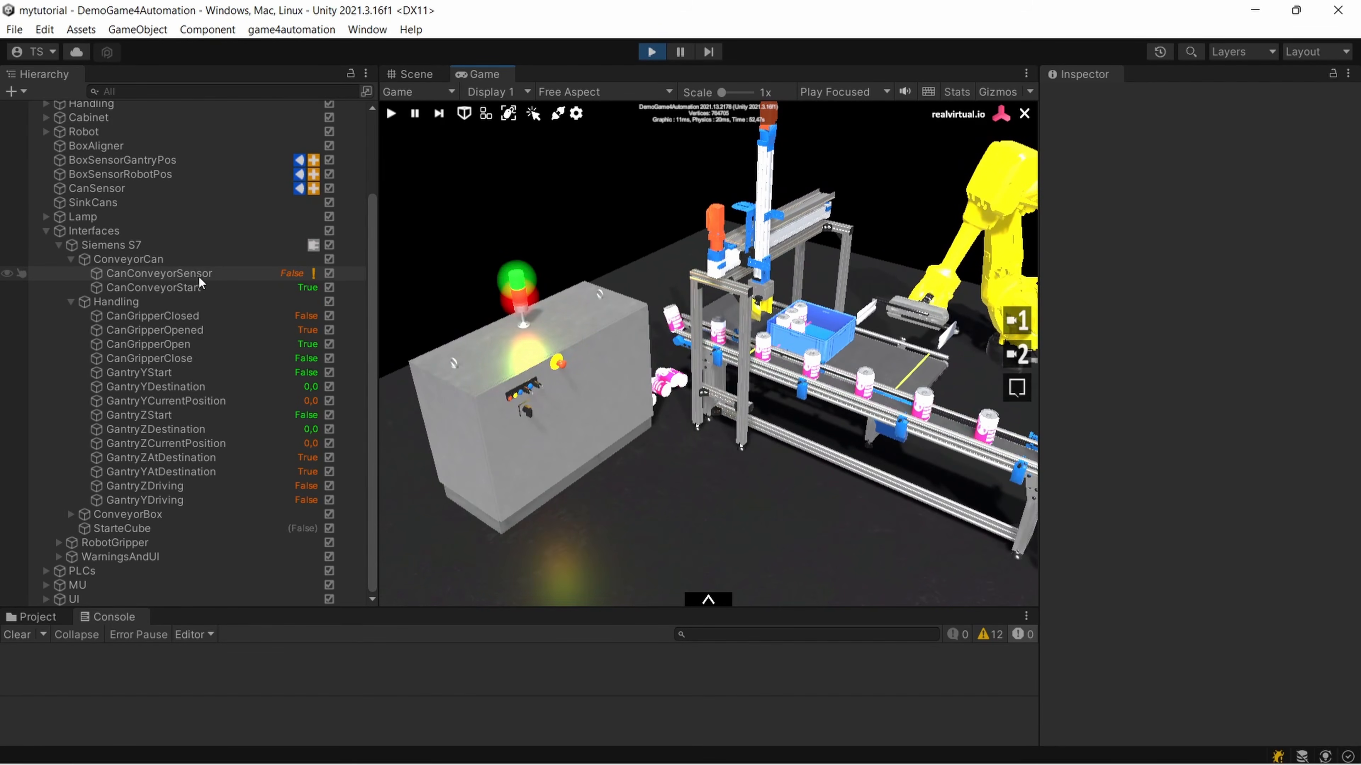
right_click_drag(838, 317, 750, 480)
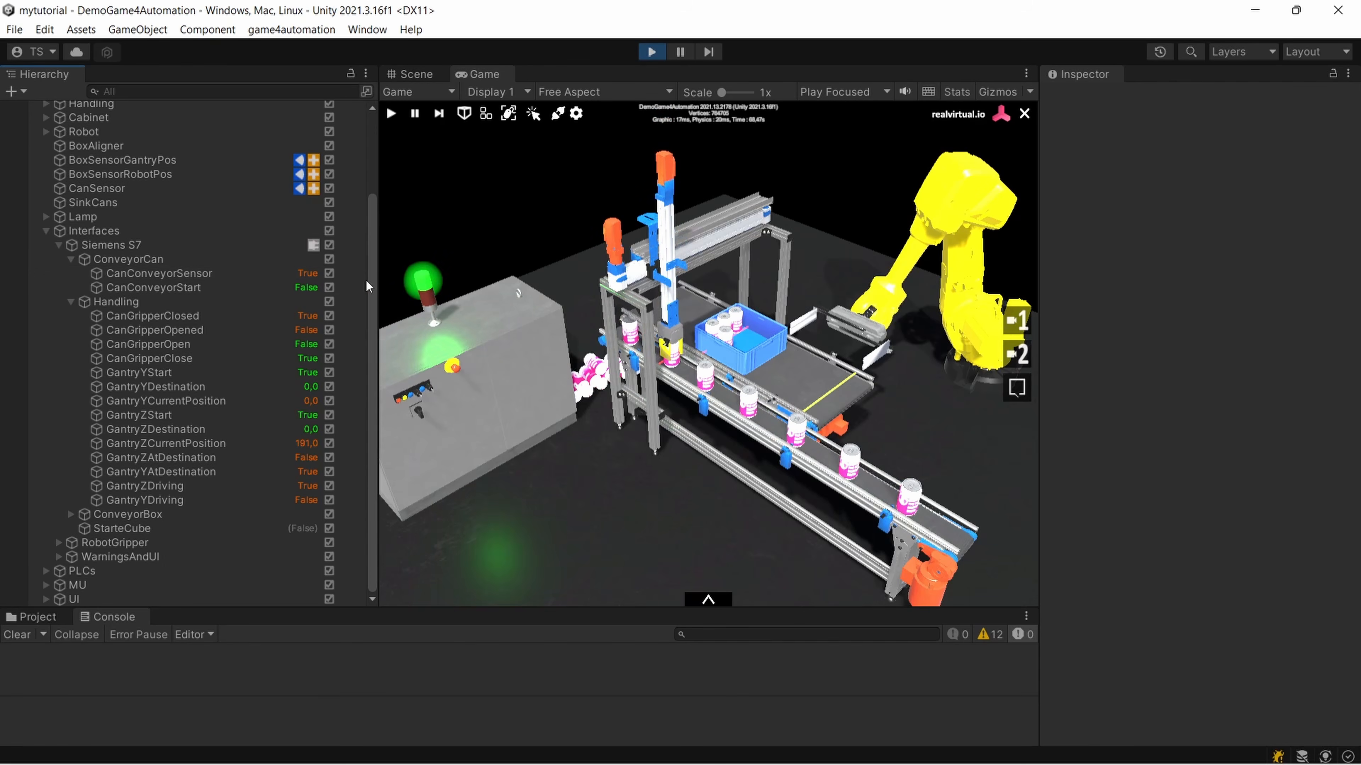
right_click_drag(680, 354, 616, 346)
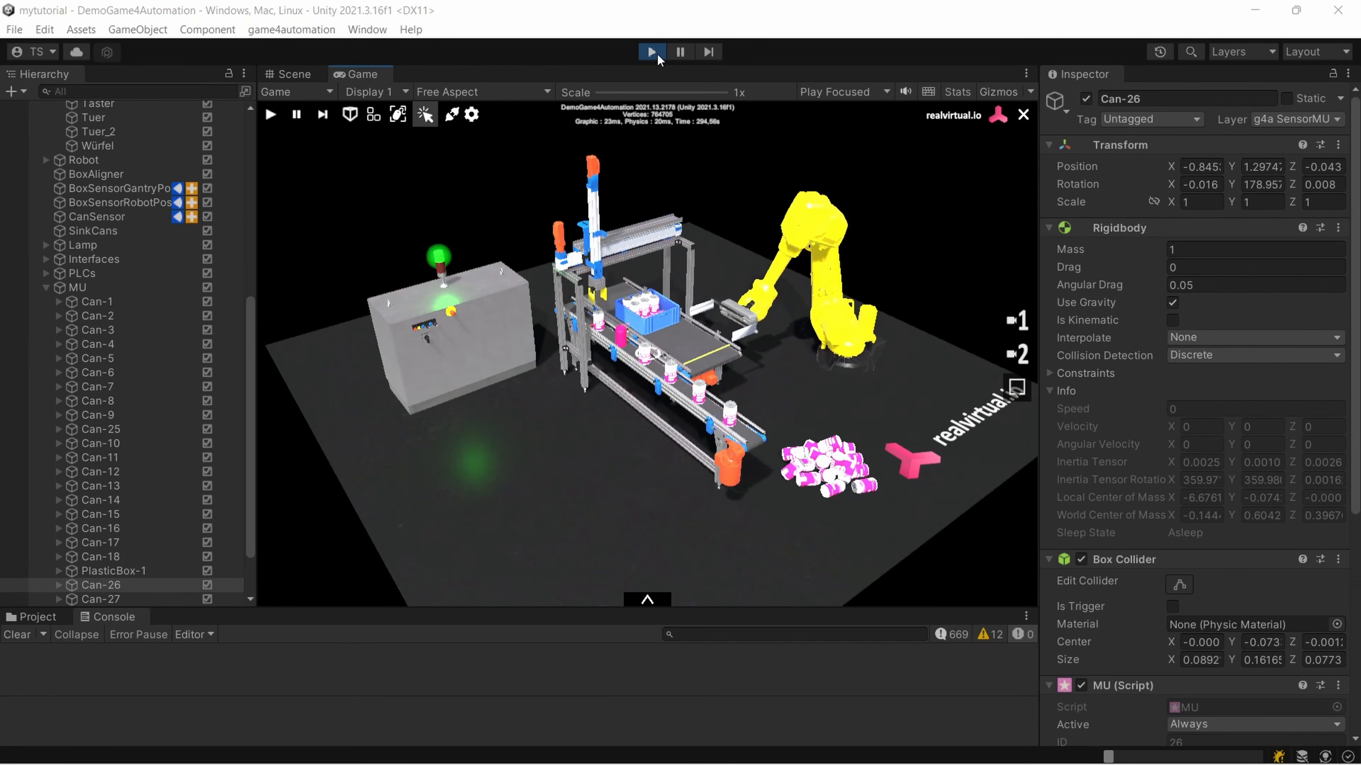
Pause the simulation and inspect the halted can conveyor and gantry in the Scene view
left_click(683, 54)
left_click_drag(772, 270, 727, 221, "alt")
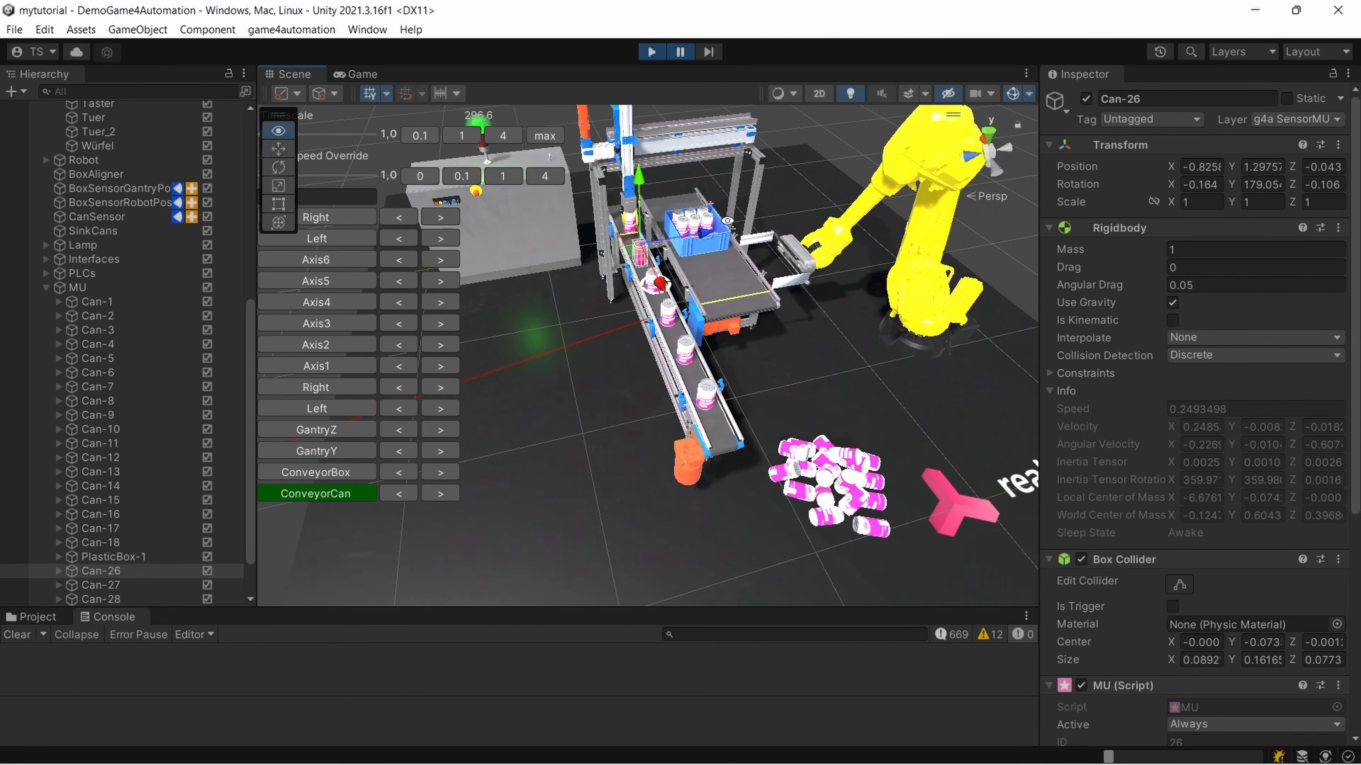
left_click(356, 75)
left_click(312, 76)
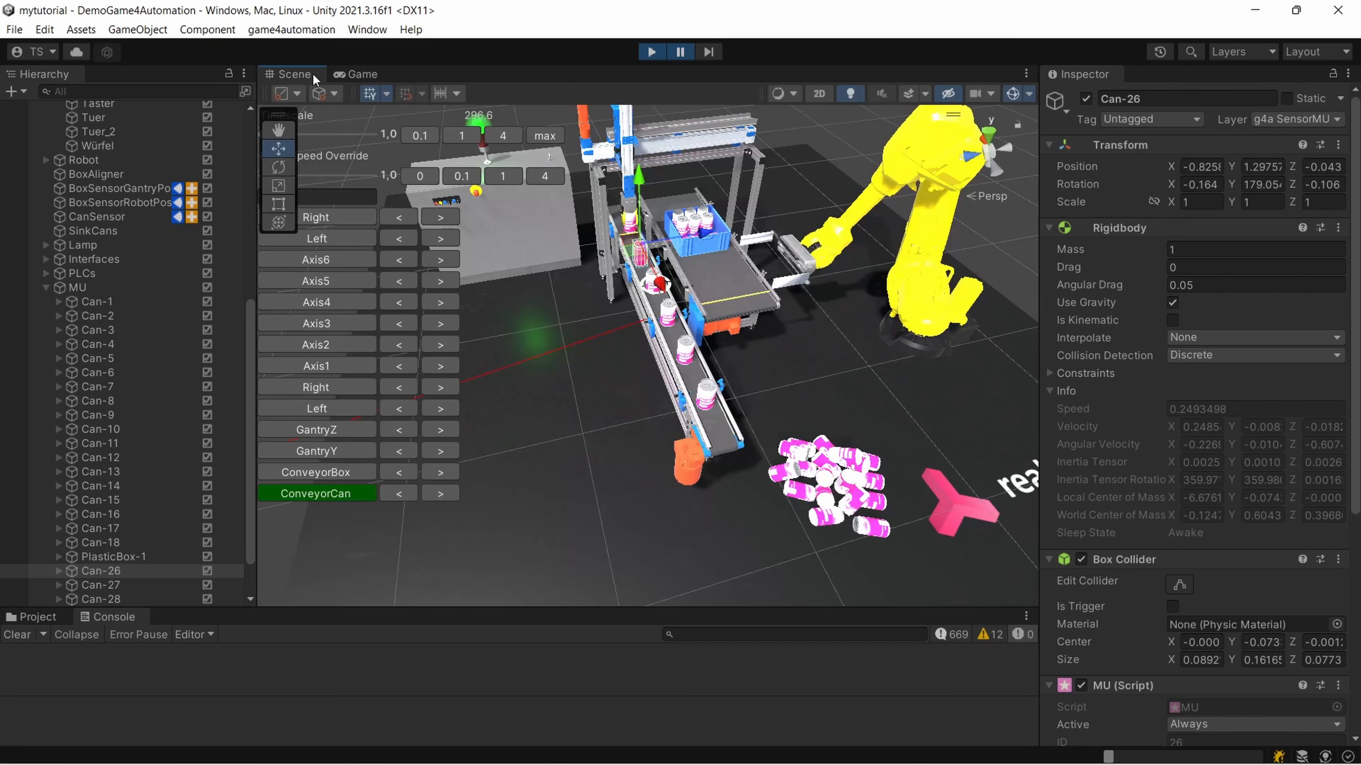
scroll(538, 269, "up", 5)
middle_click_drag(542, 272, 552, 324)
left_click_drag(554, 328, 552, 288, "alt")
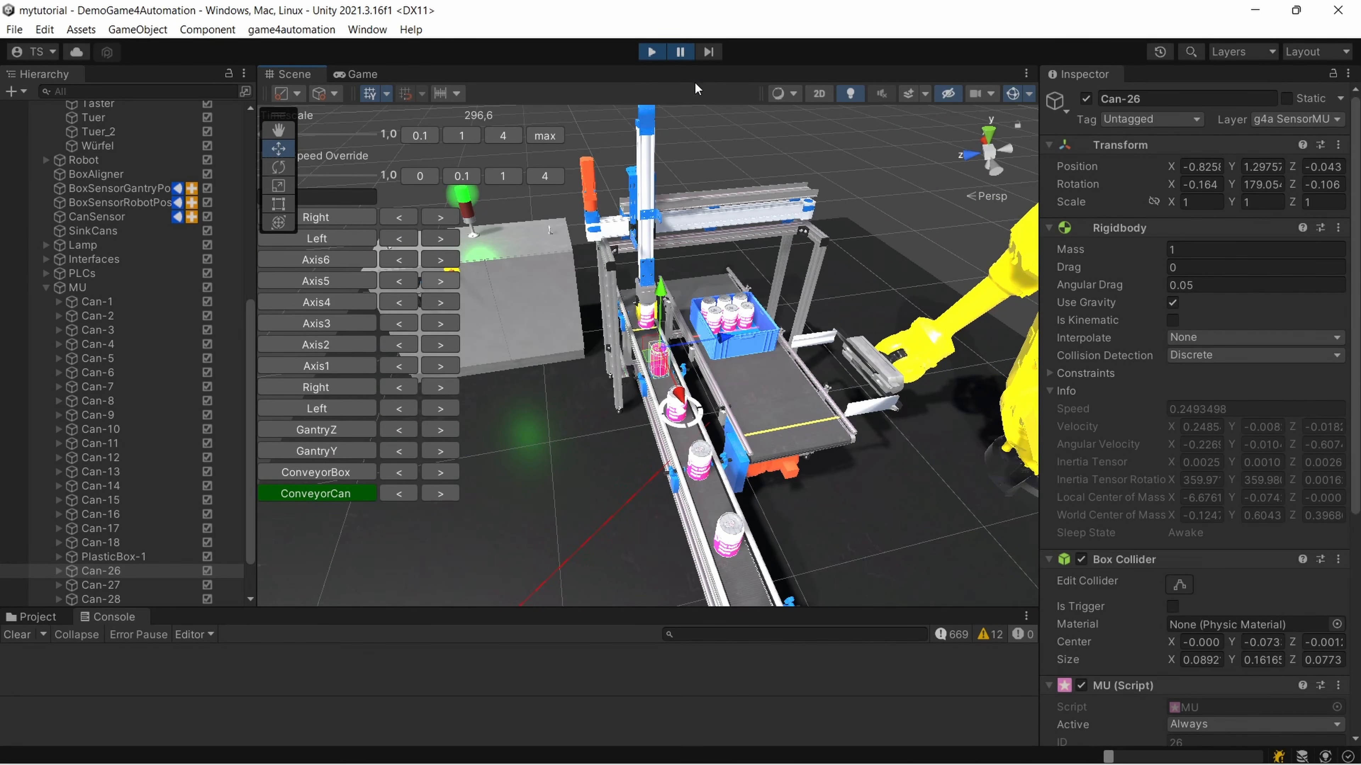
Resume the simulation, return to the Scene view and move the tools overlay clear of the timescale and speed controls
left_click(356, 75)
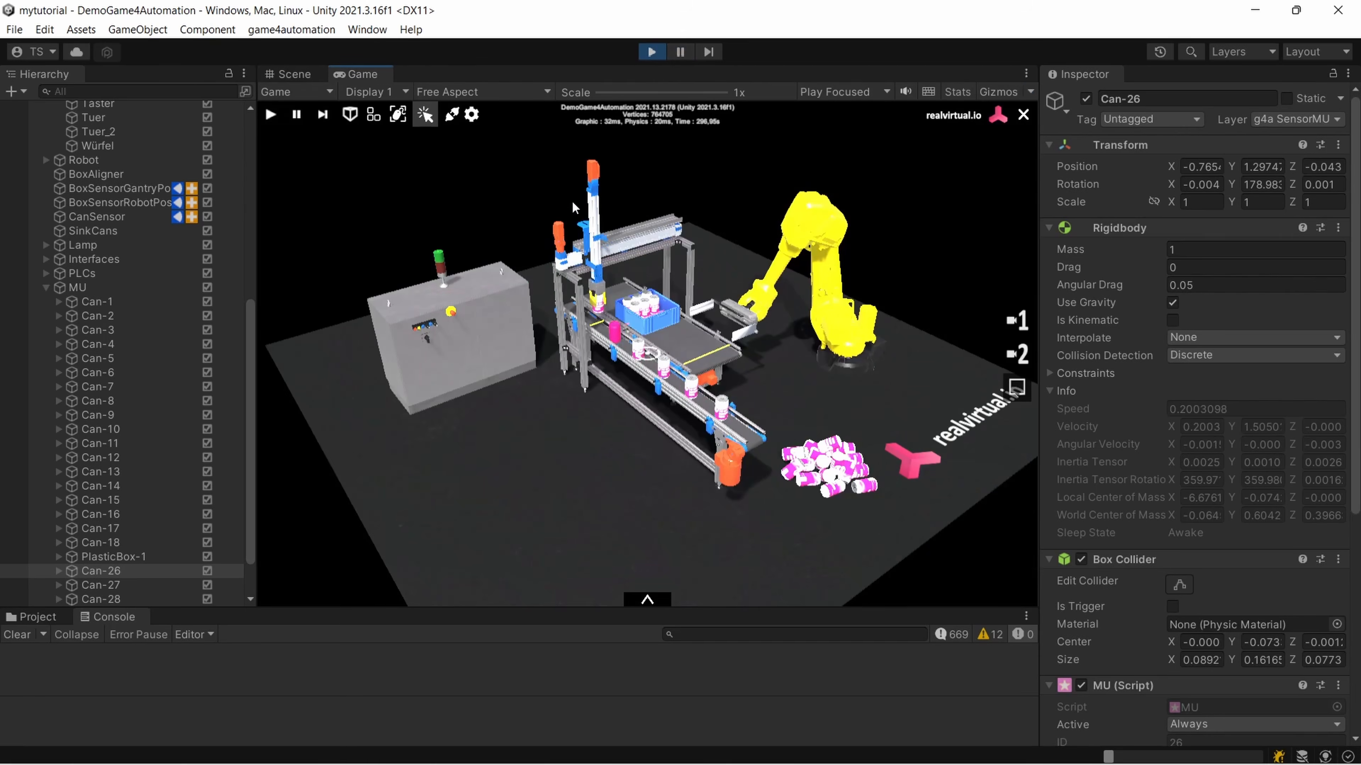
left_click(289, 75)
scroll(715, 341, "up", 3)
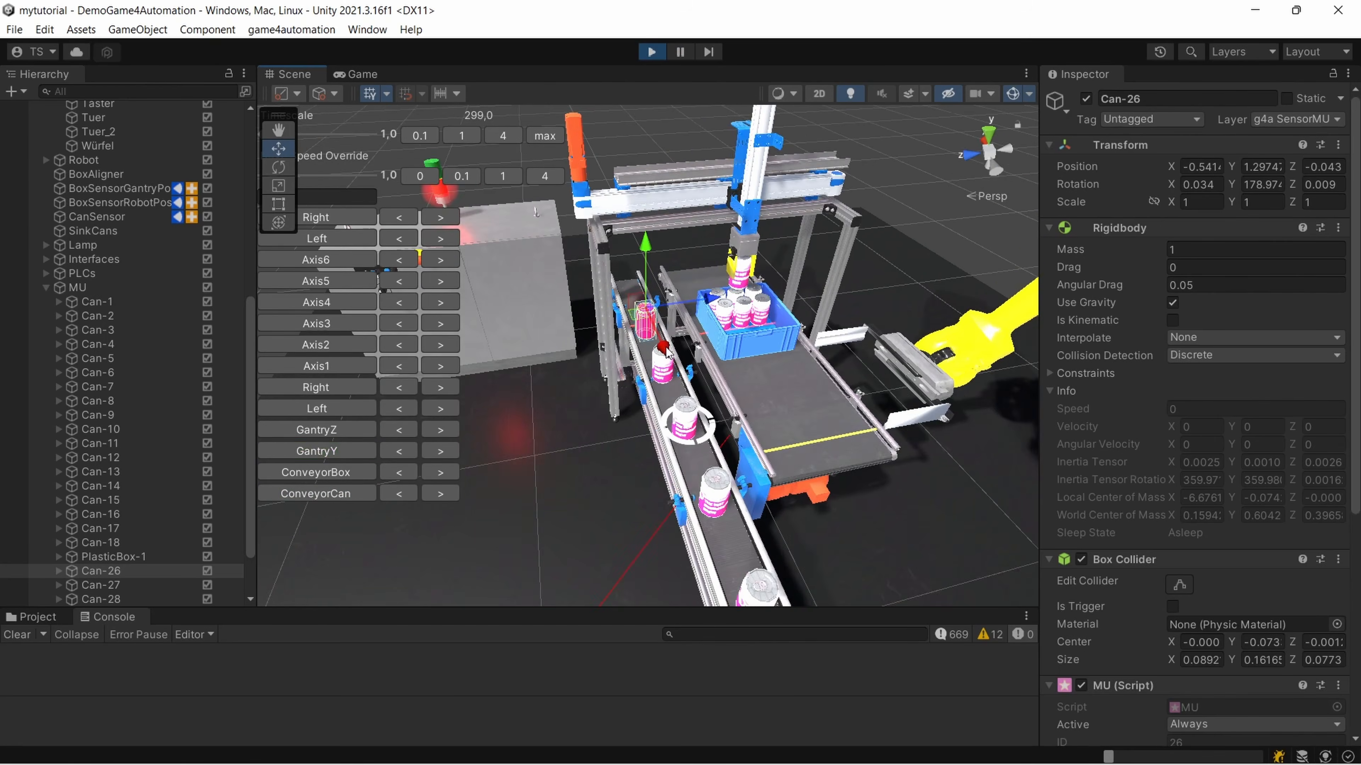
scroll(715, 340, "down", 5)
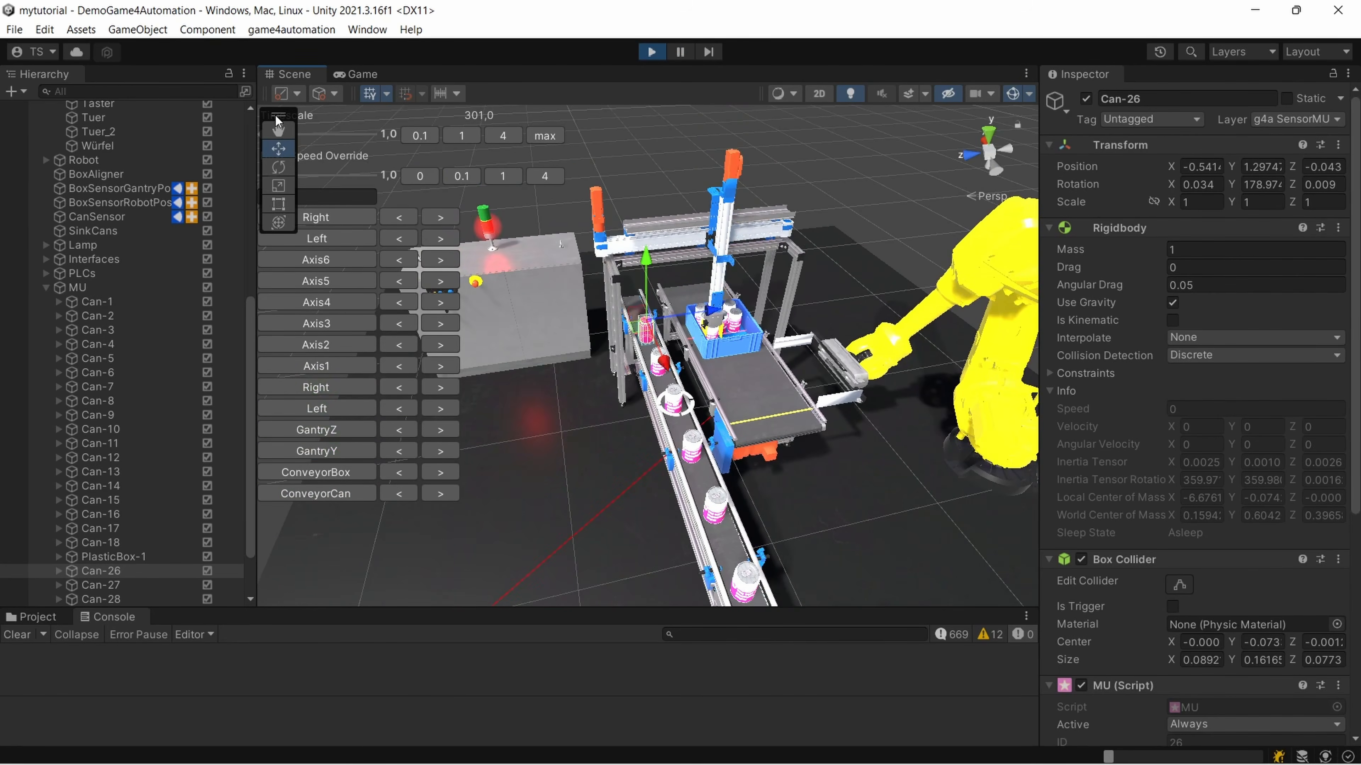
left_click_drag(280, 116, 756, 343)
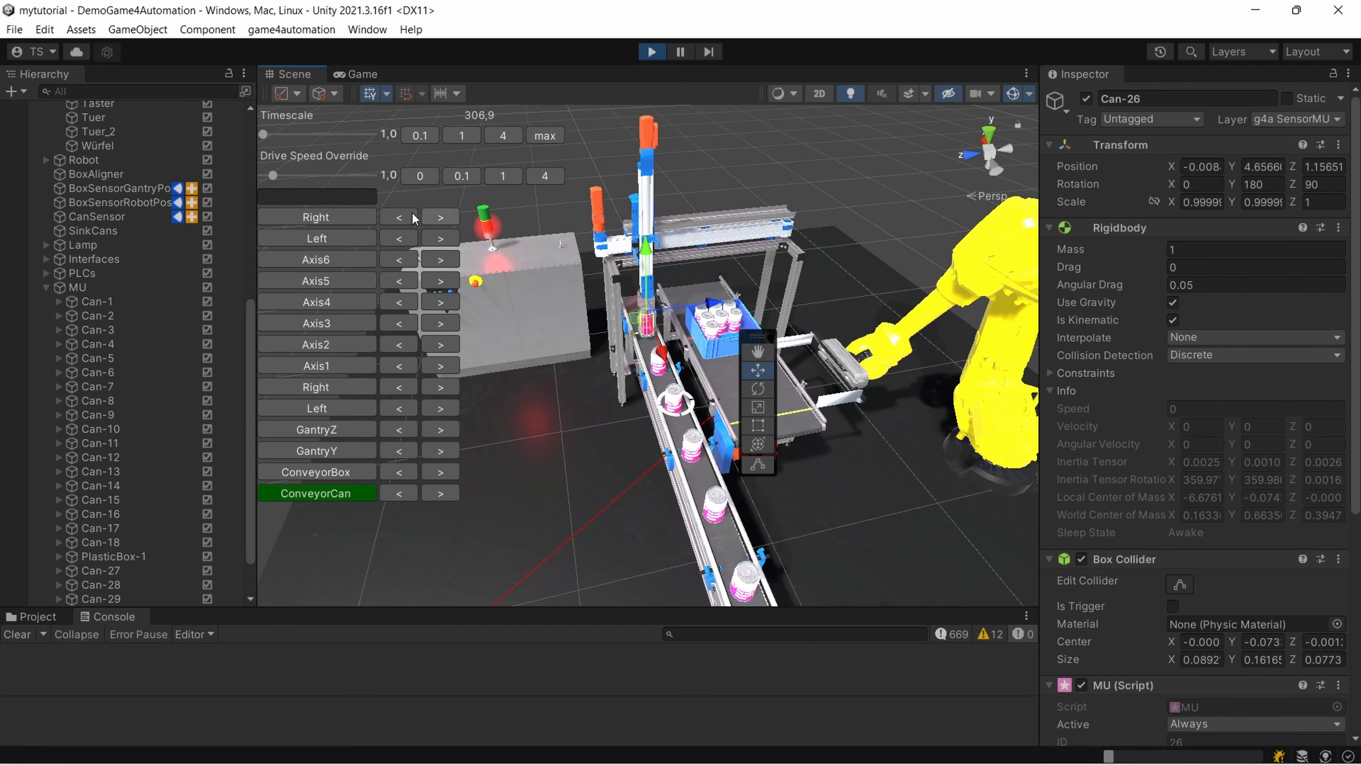
Test the drive speed override at 4 and 1, and the timescale at 0.1, 4 and about 14.4
left_click(539, 183)
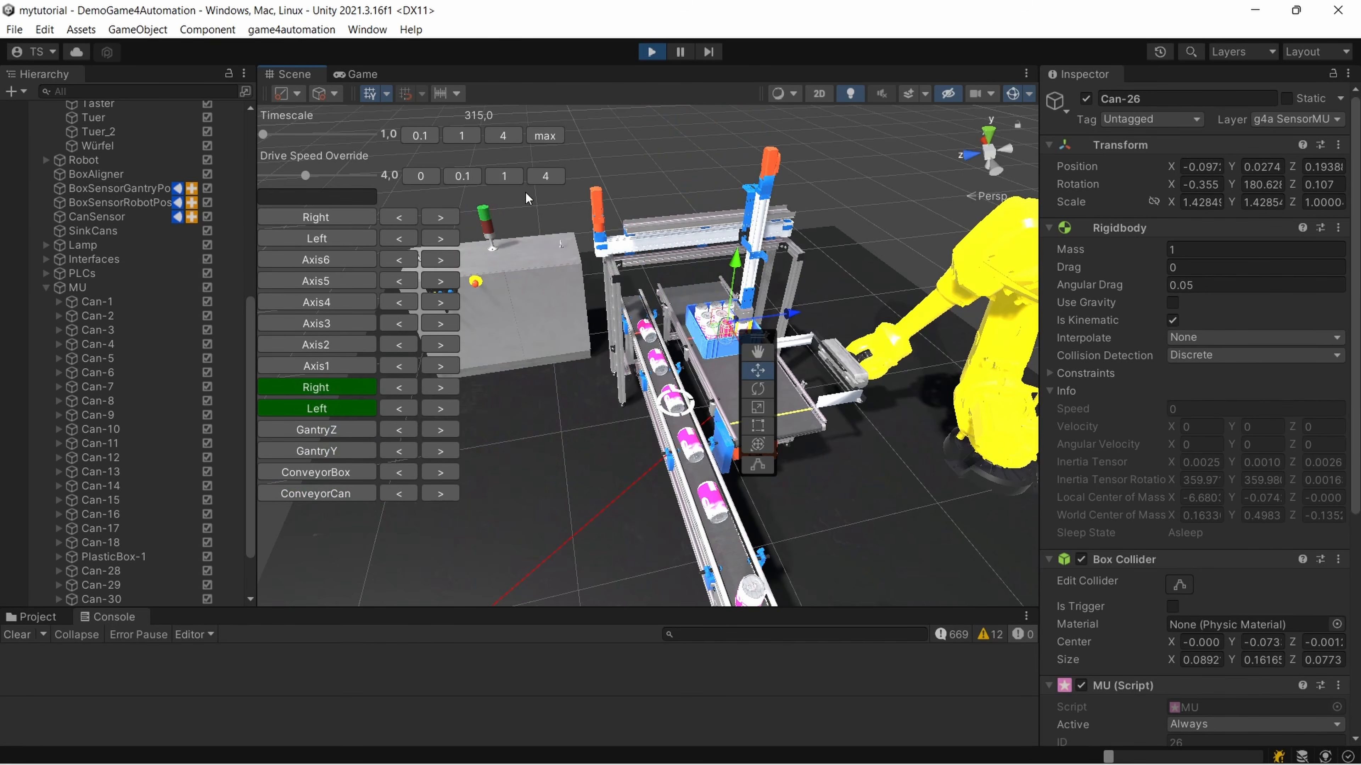
left_click(493, 179)
left_click(423, 137)
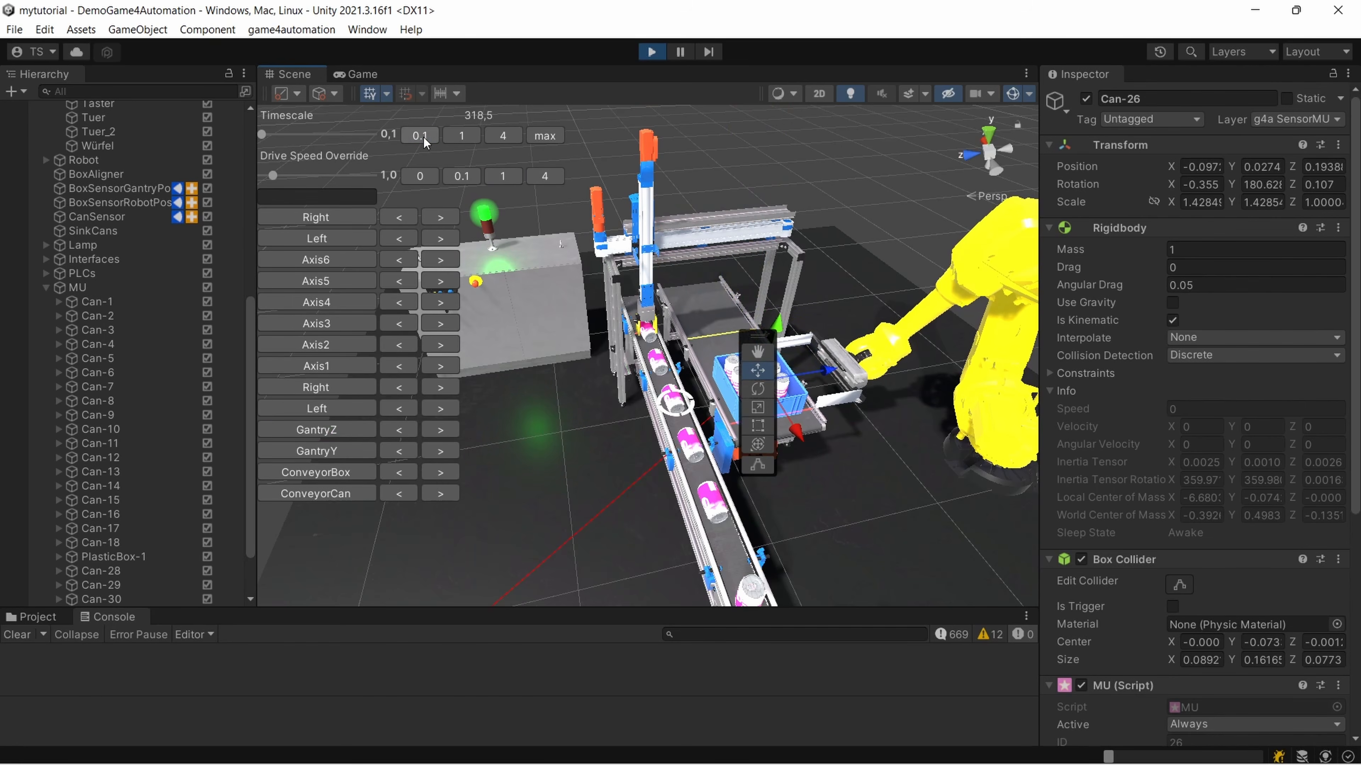
left_click(496, 136)
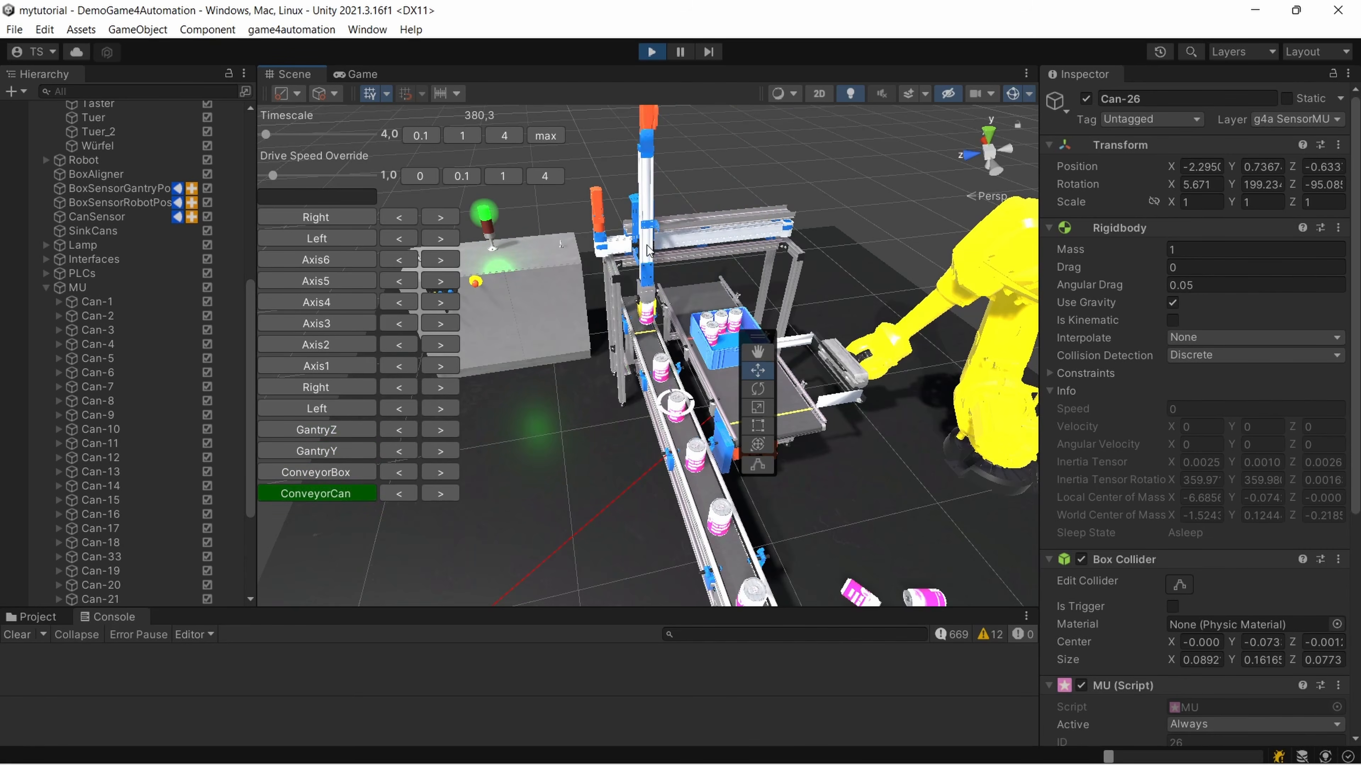
left_click_drag(271, 137, 279, 138)
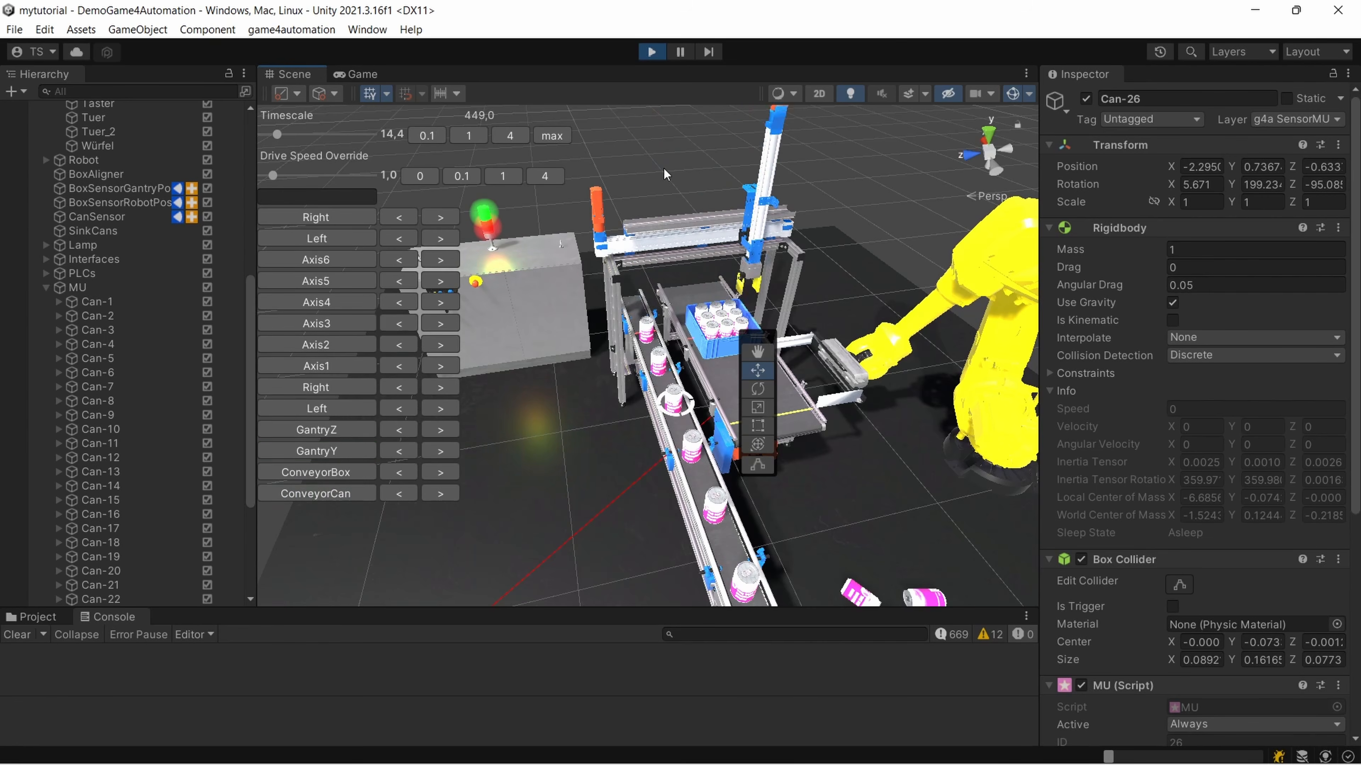
Watch the cans close up in the Game view and stop the simulation to return to the editable scene
left_click(360, 76)
scroll(715, 144, "up", 5)
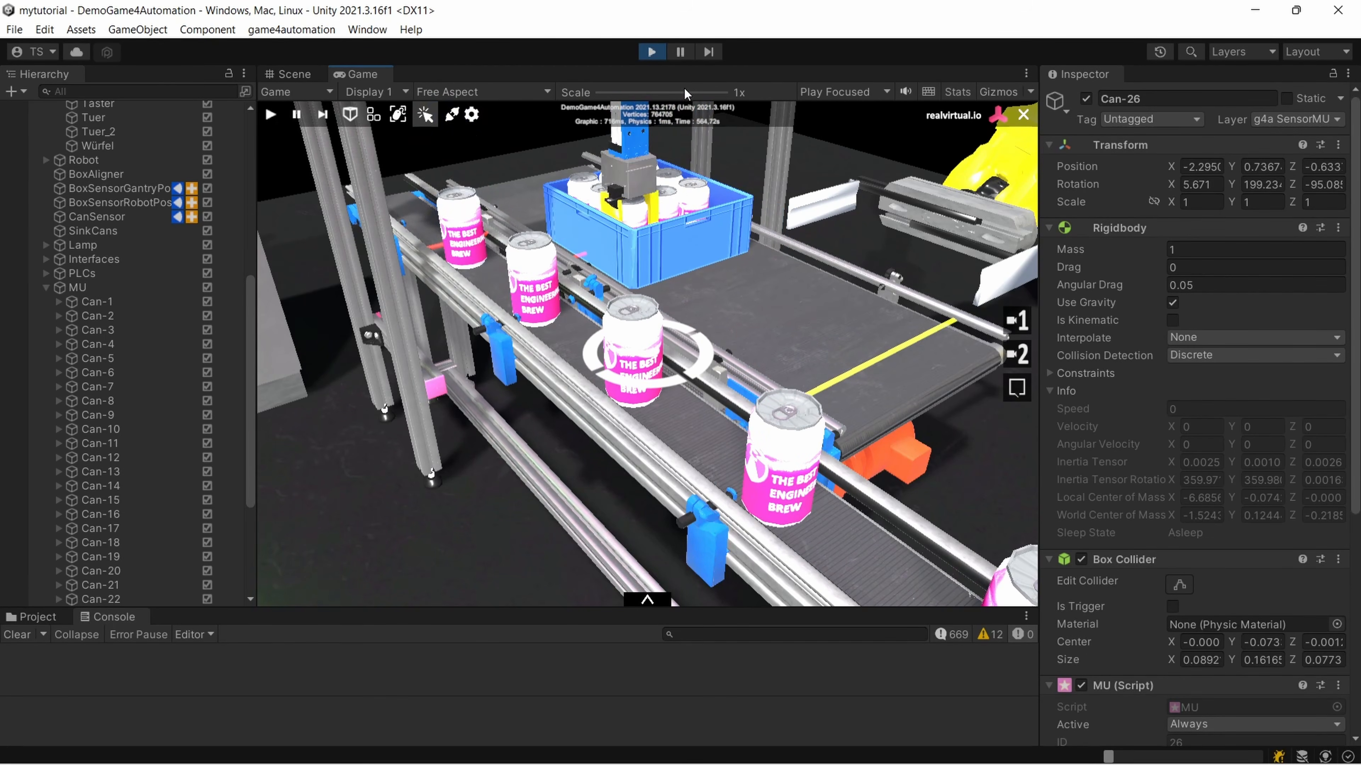
left_click(656, 53)
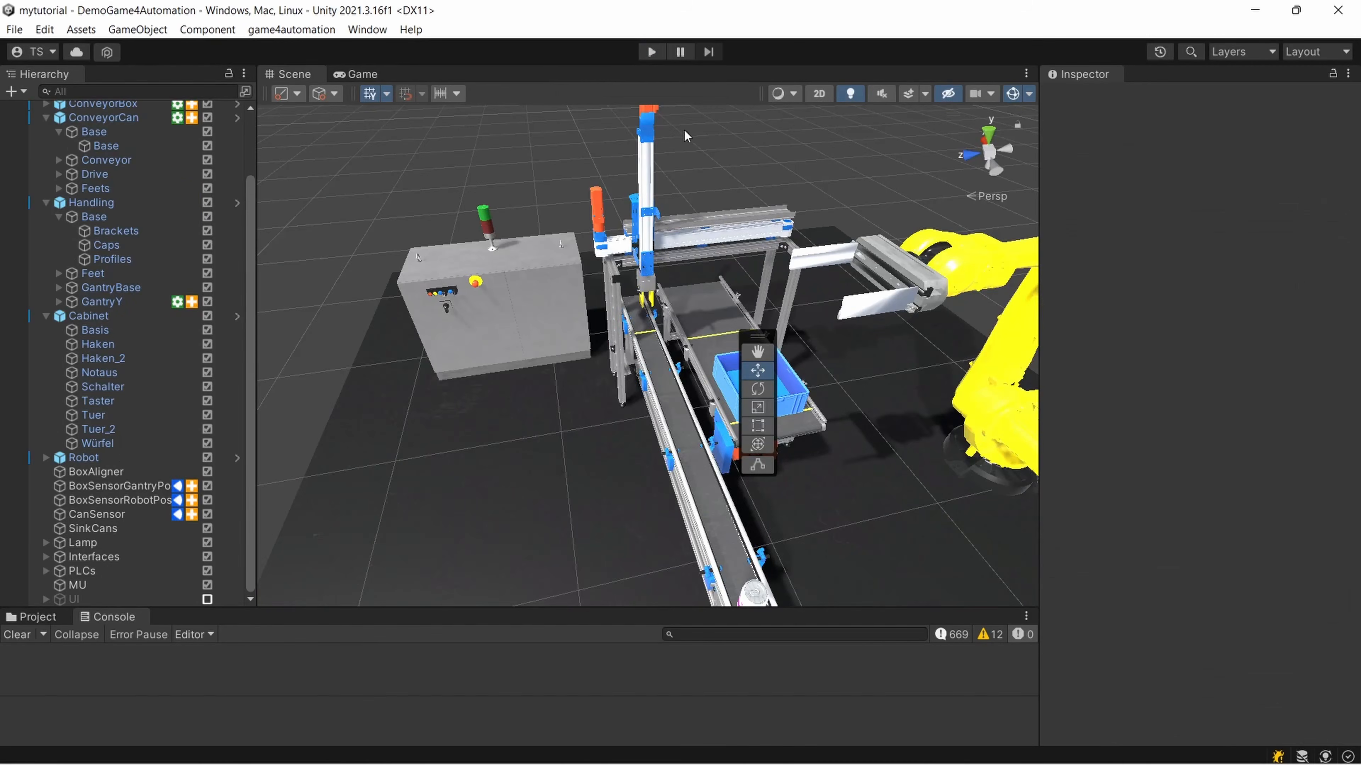
scroll(775, 342, "up", 5)
mouse_move(684, 357)
right_mouse_down()
mouse_move(786, 356)
mouse_move(651, 351)
mouse_move(728, 351)
mouse_move(690, 349)
right_mouse_up()
scroll(690, 348, "down", 5)
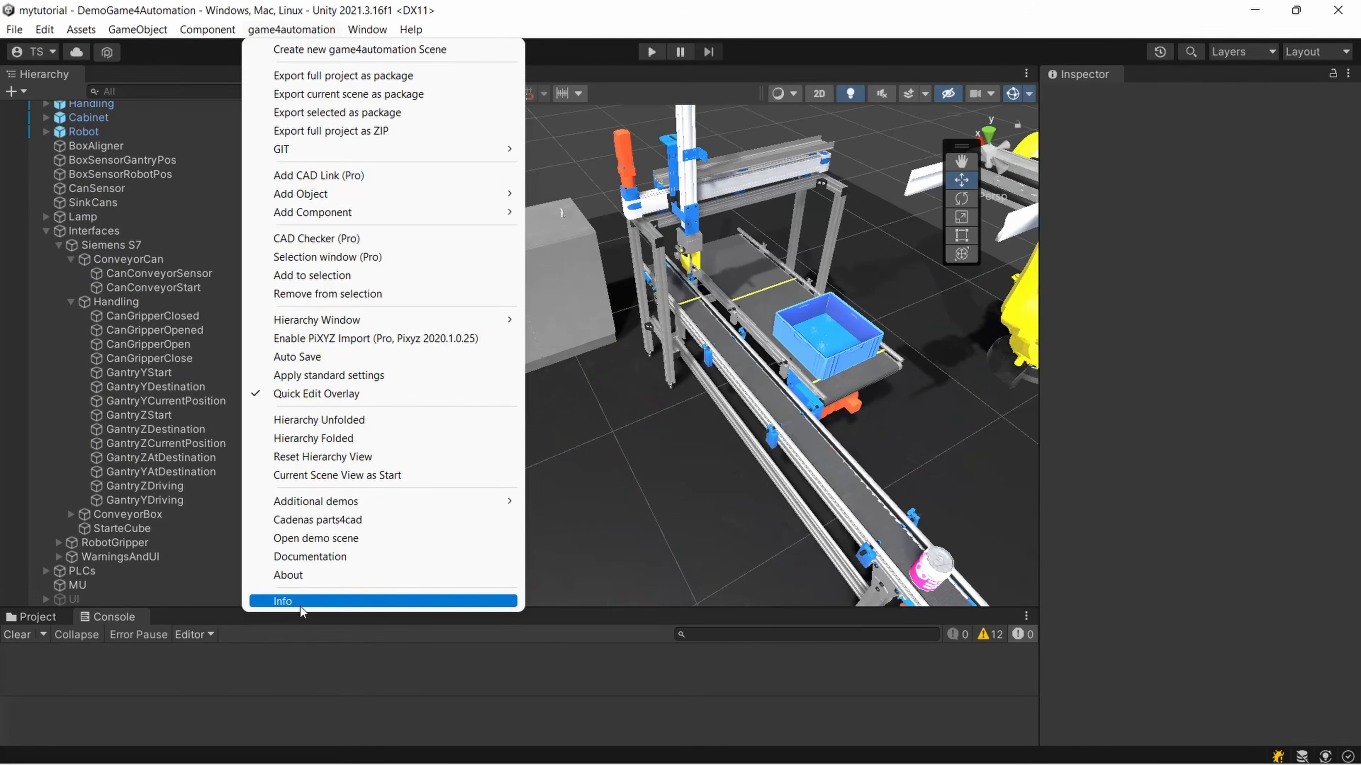
Open the realvirtual.io online documentation in the browser and read through the version entries in its release notes
left_click(300, 606)
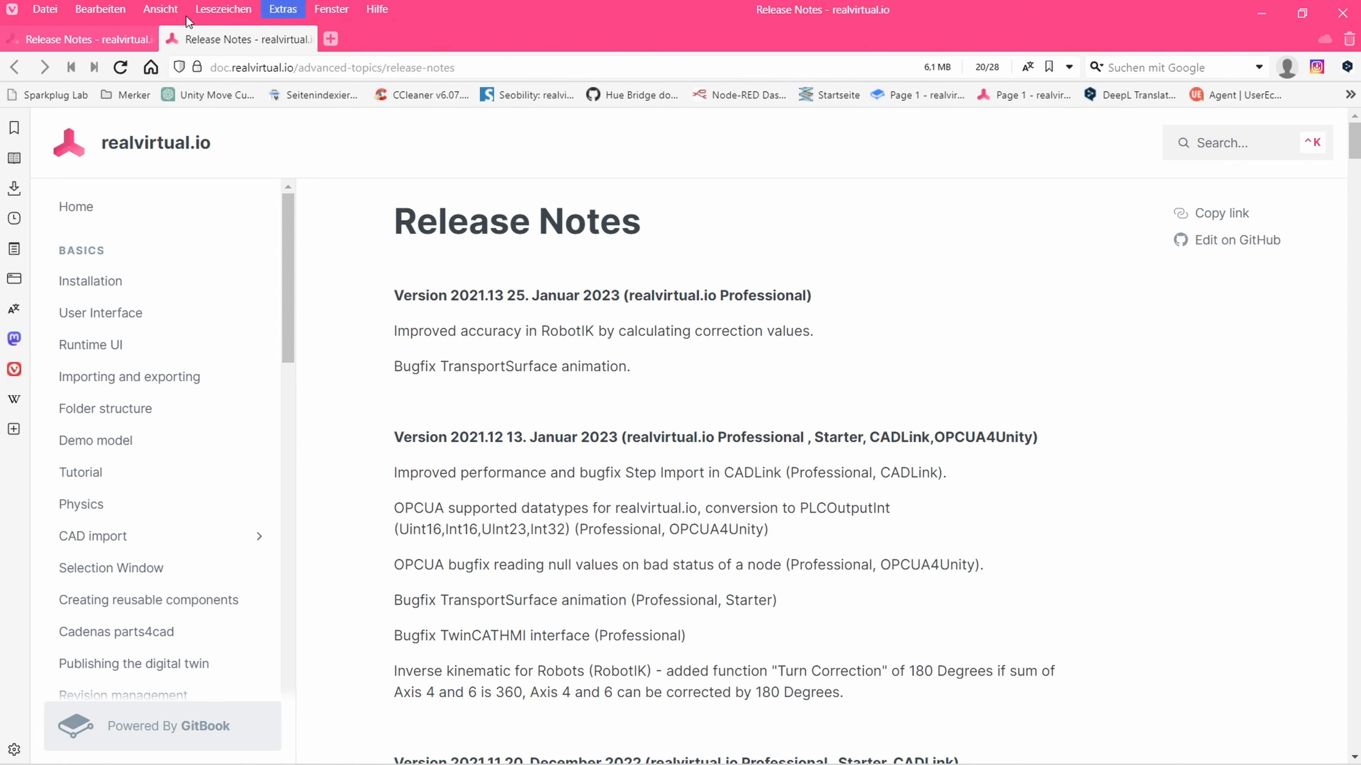
scroll(824, 369, "down", 2)
scroll(824, 370, "down", 10)
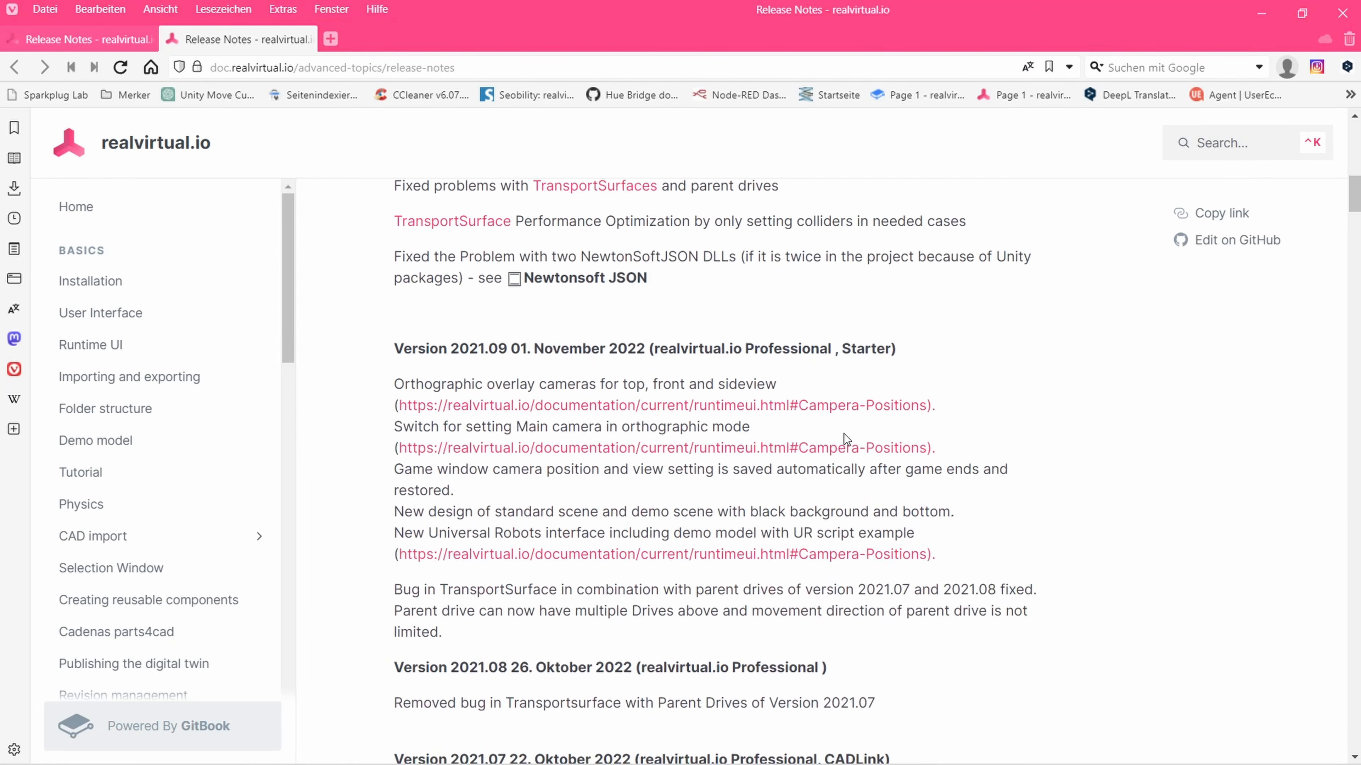
scroll(950, 422, "up", 11)
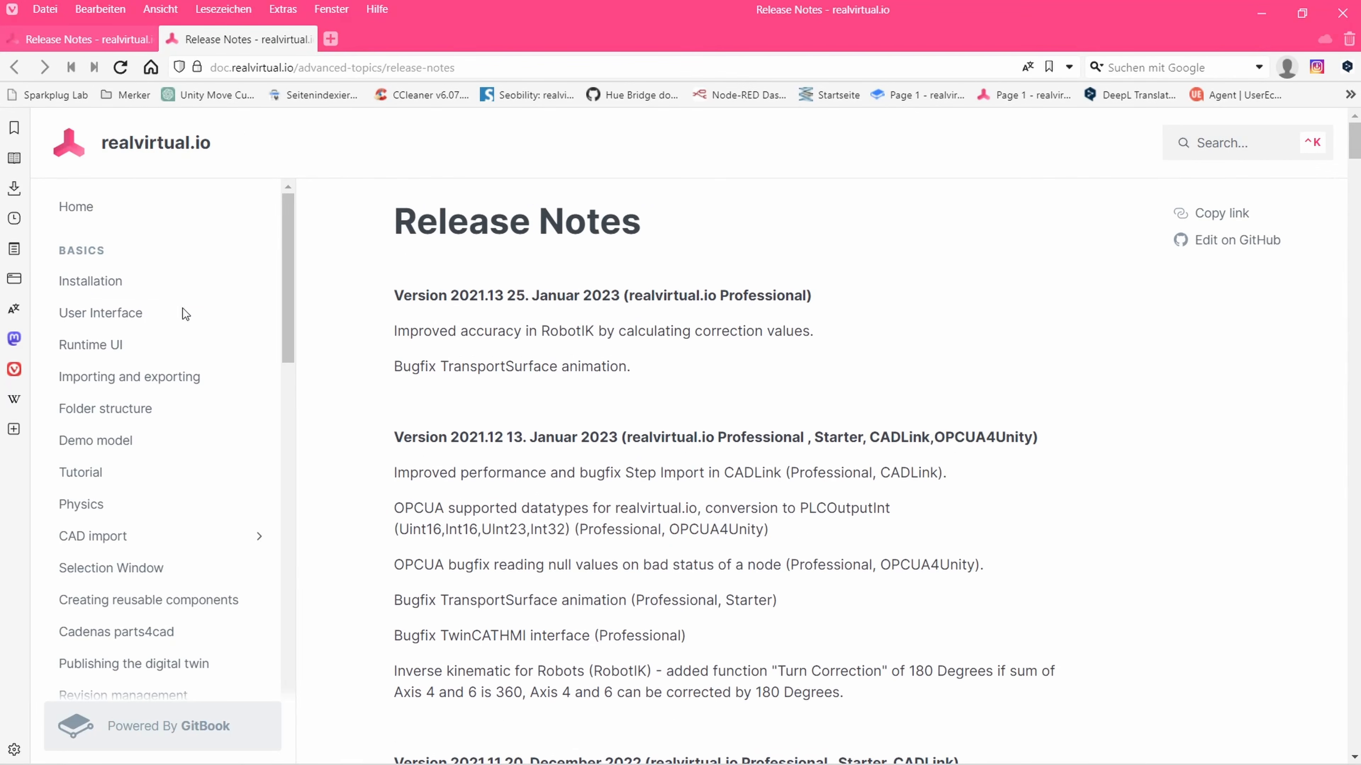
scroll(878, 304, "down", 18)
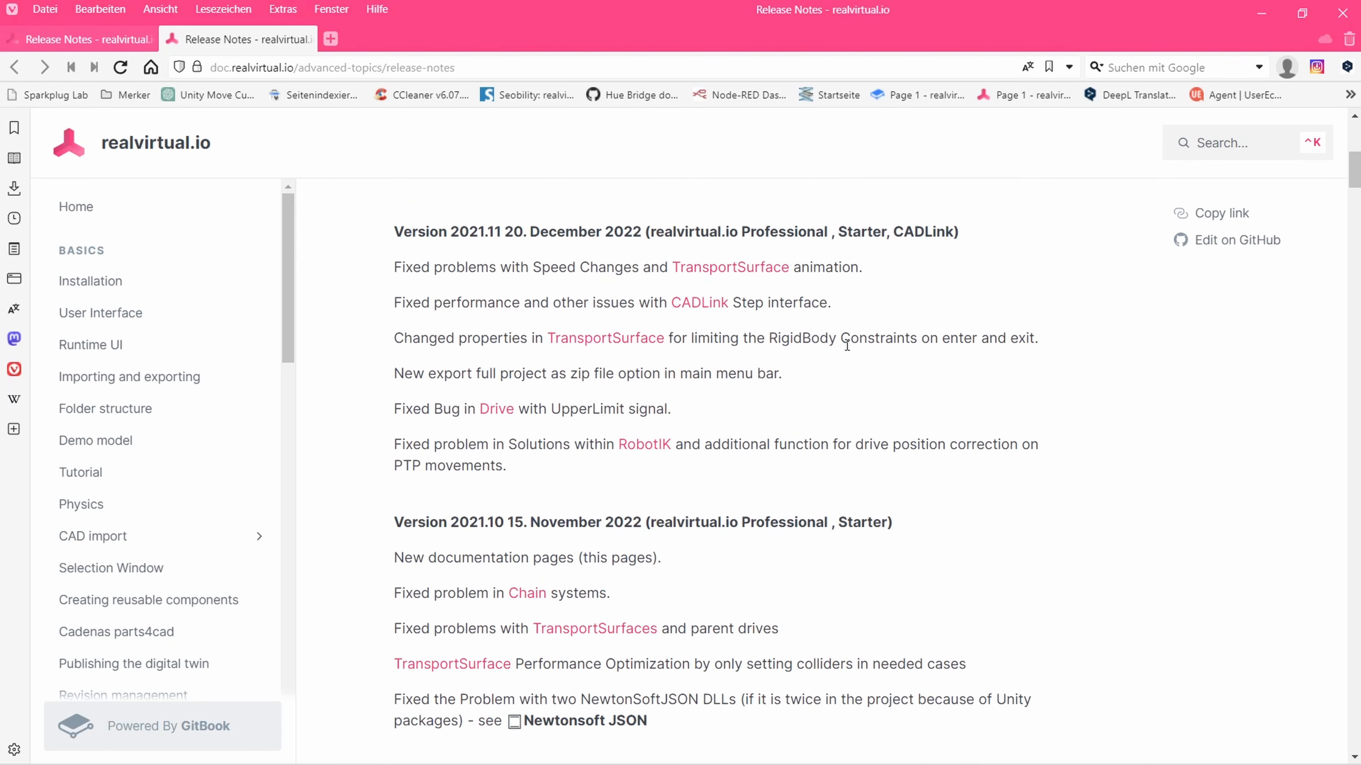
scroll(344, 321, "up", 10)
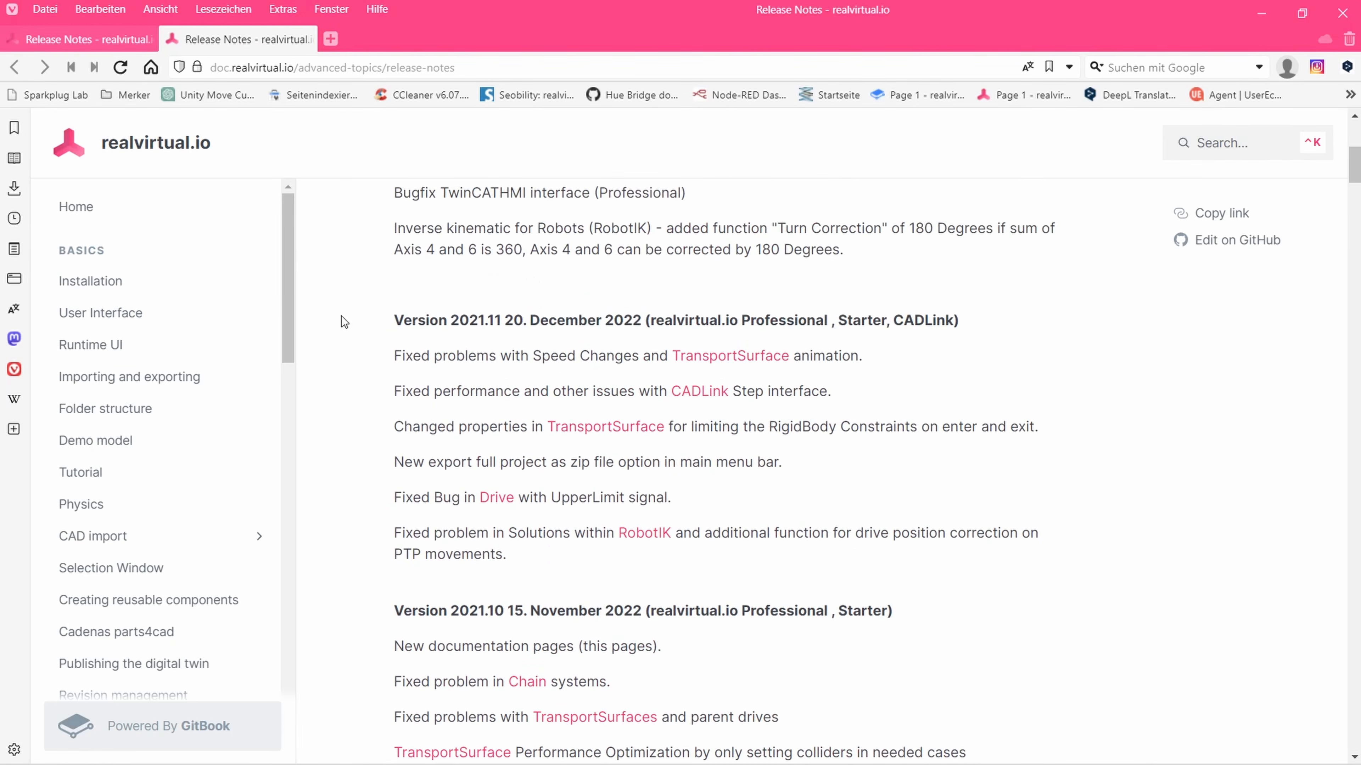
Read the documentation's Installation page and its User Interface page
left_click(122, 287)
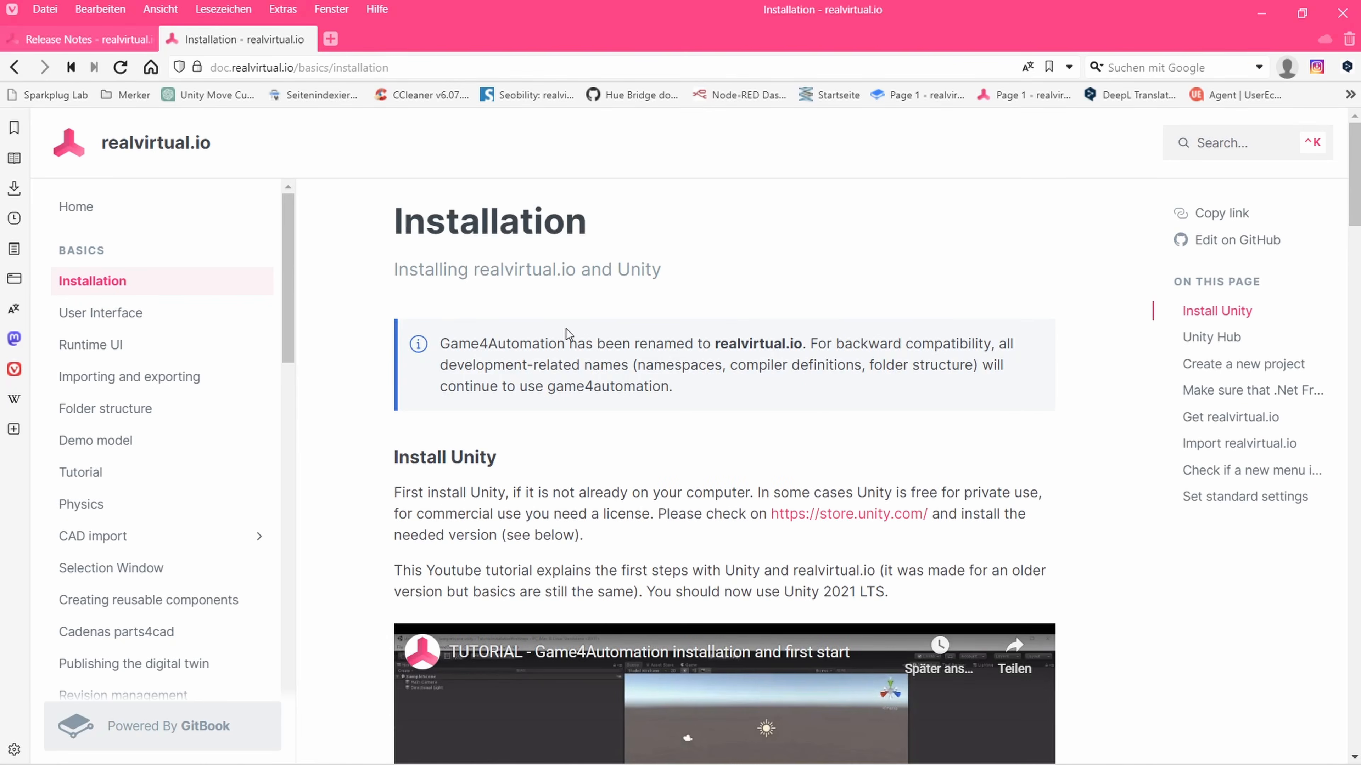
scroll(568, 333, "down", 15)
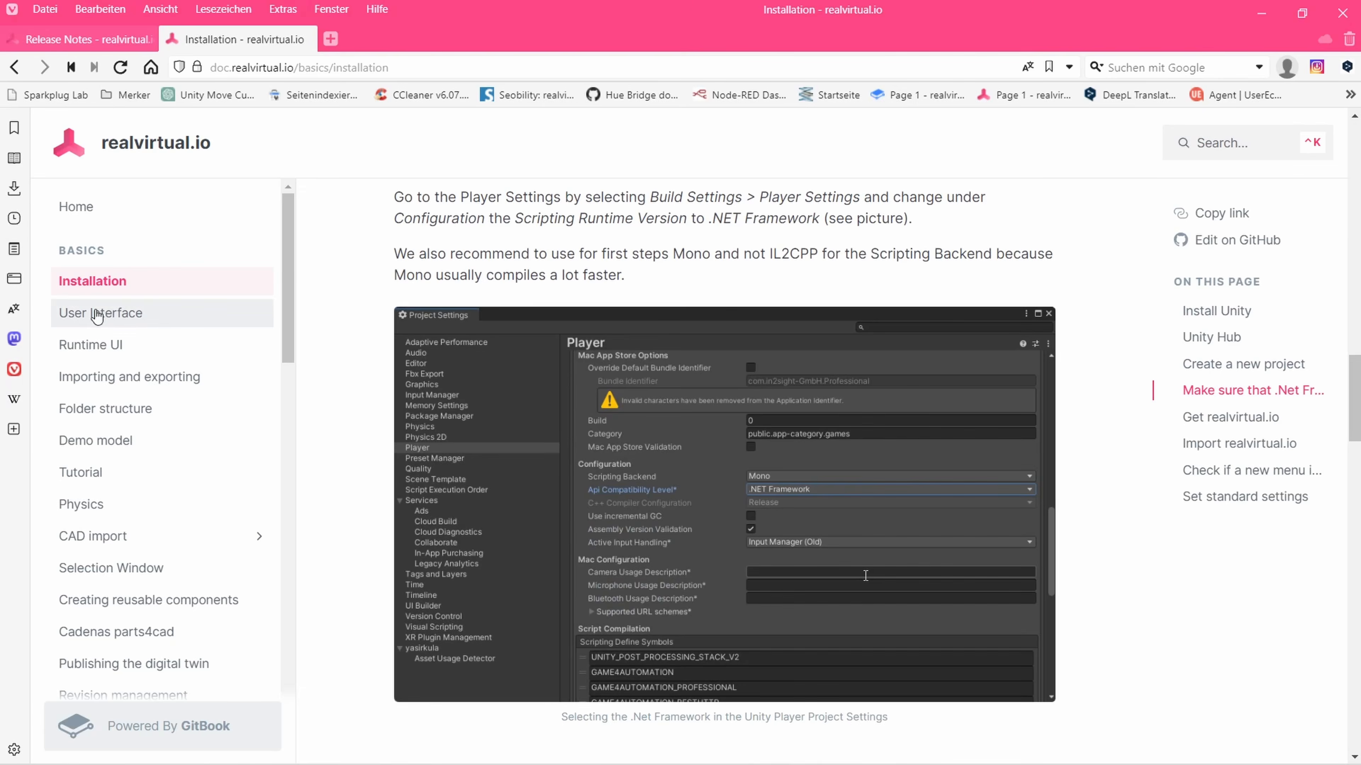
left_click(97, 314)
scroll(67, 418, "down", 10)
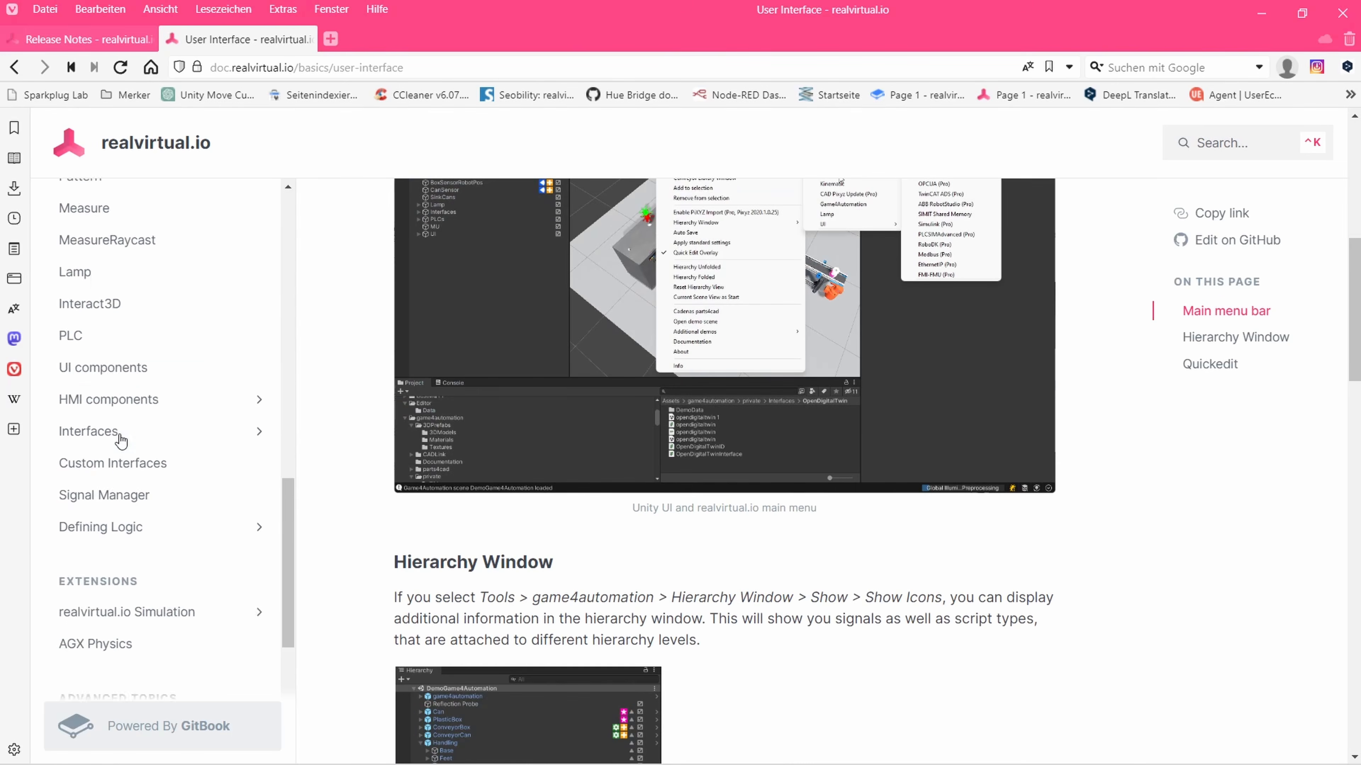
Open the Source page under Components & Scripts and read its property descriptions
scroll(121, 440, "up", 10)
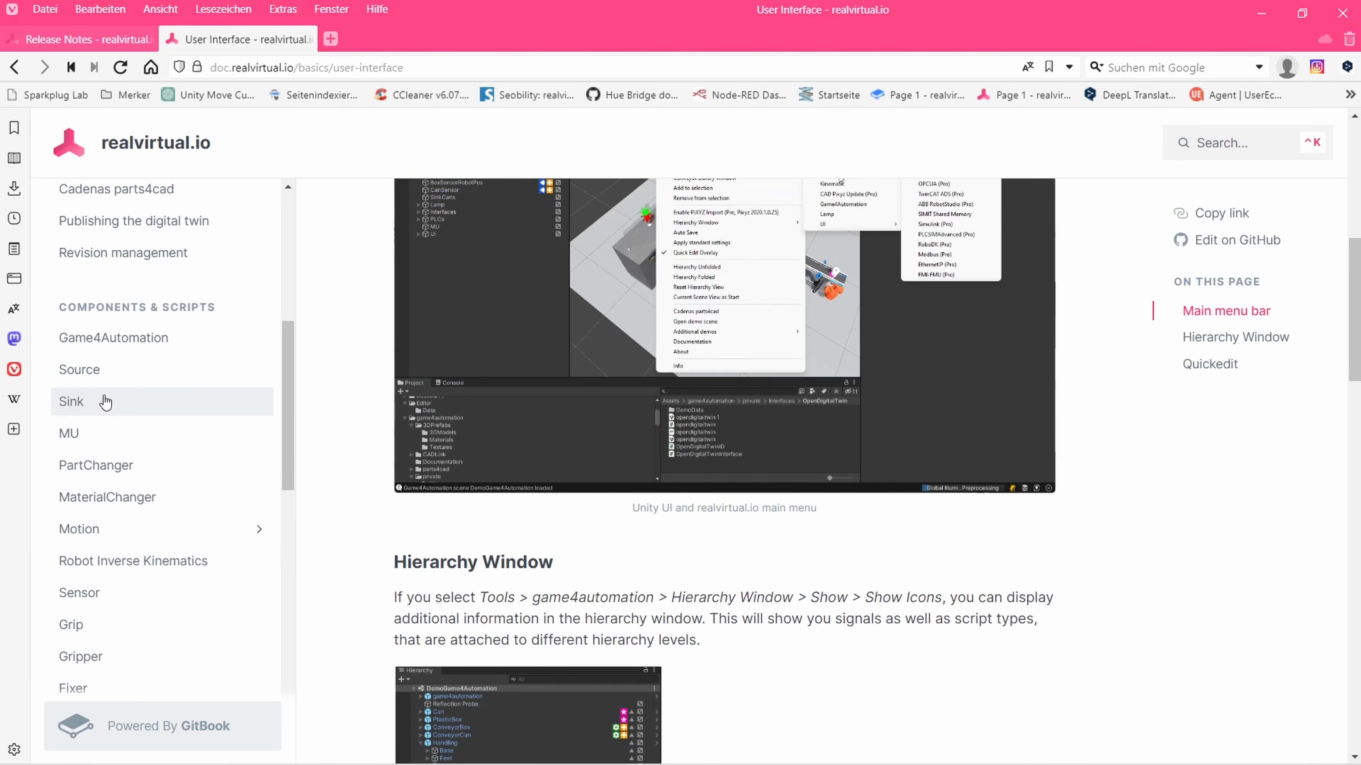
left_click(107, 371)
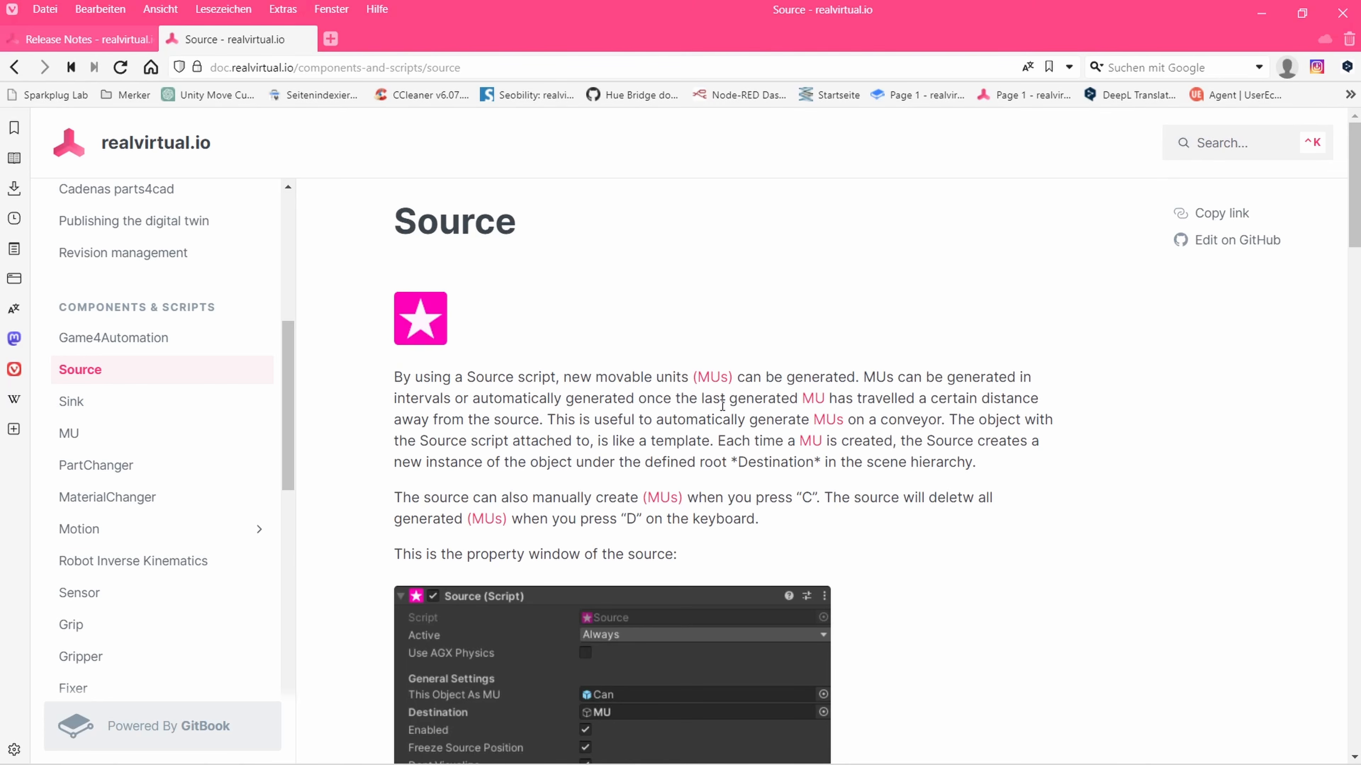
scroll(722, 406, "down", 20)
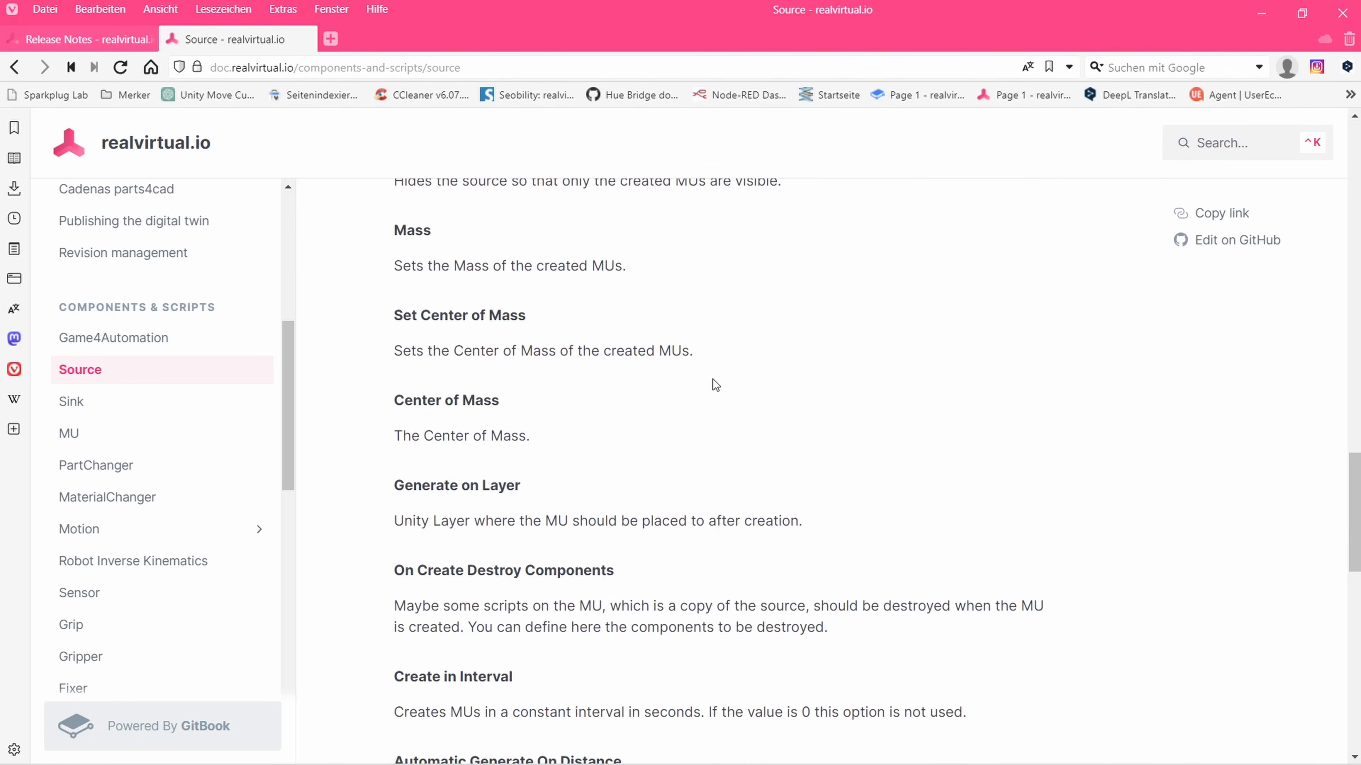
Leave the Source documentation page, open the realvirtual.io LinkedIn user community from the welcome window and look through the group page
scroll(715, 385, "up", 10)
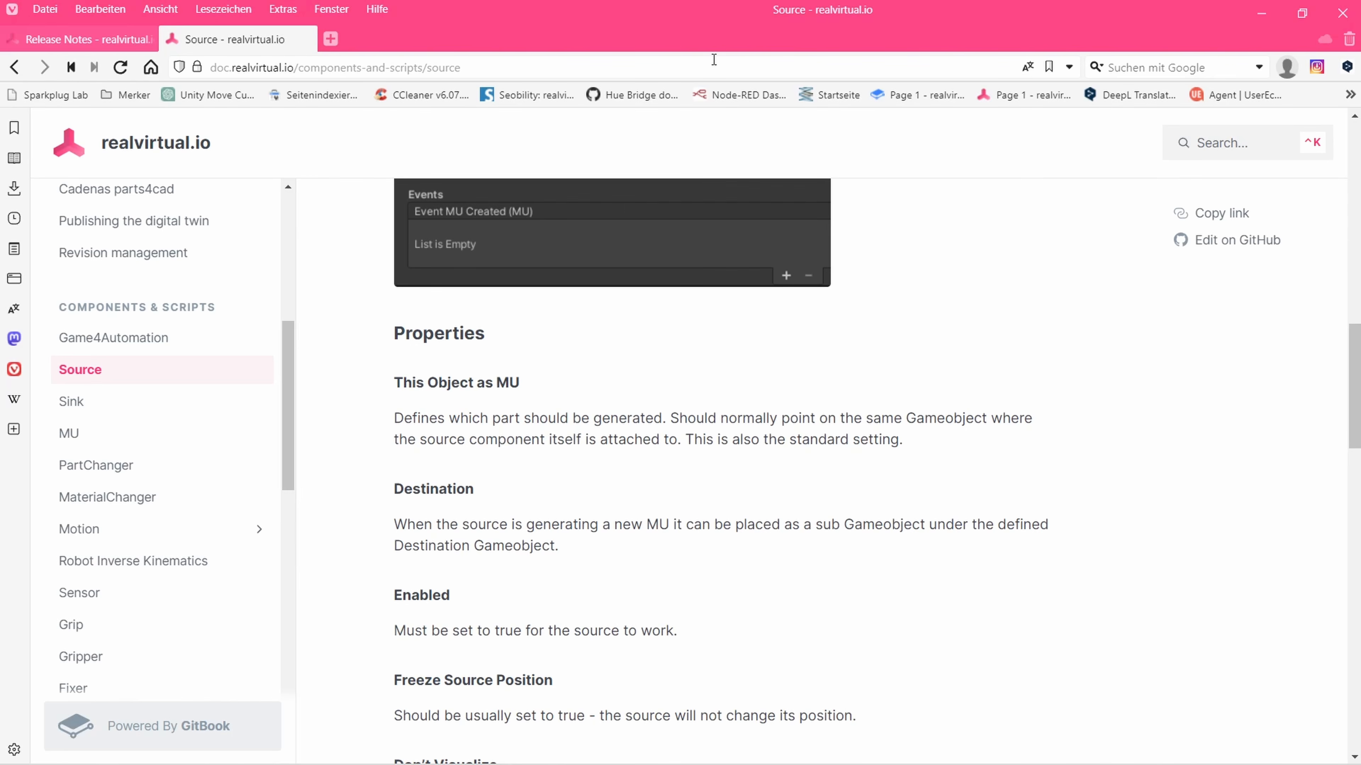
left_click(1342, 14)
left_click(735, 398)
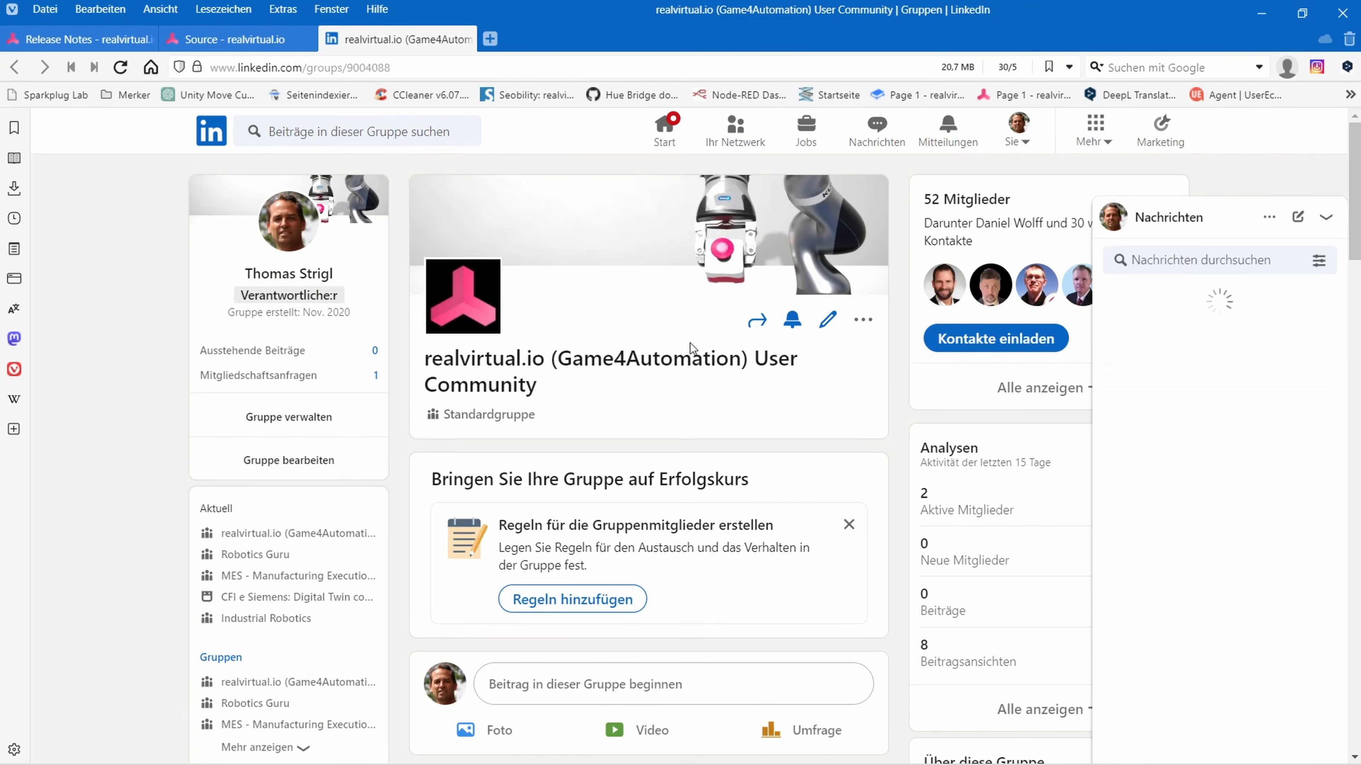
scroll(689, 347, "down", 10)
scroll(687, 344, "up", 8)
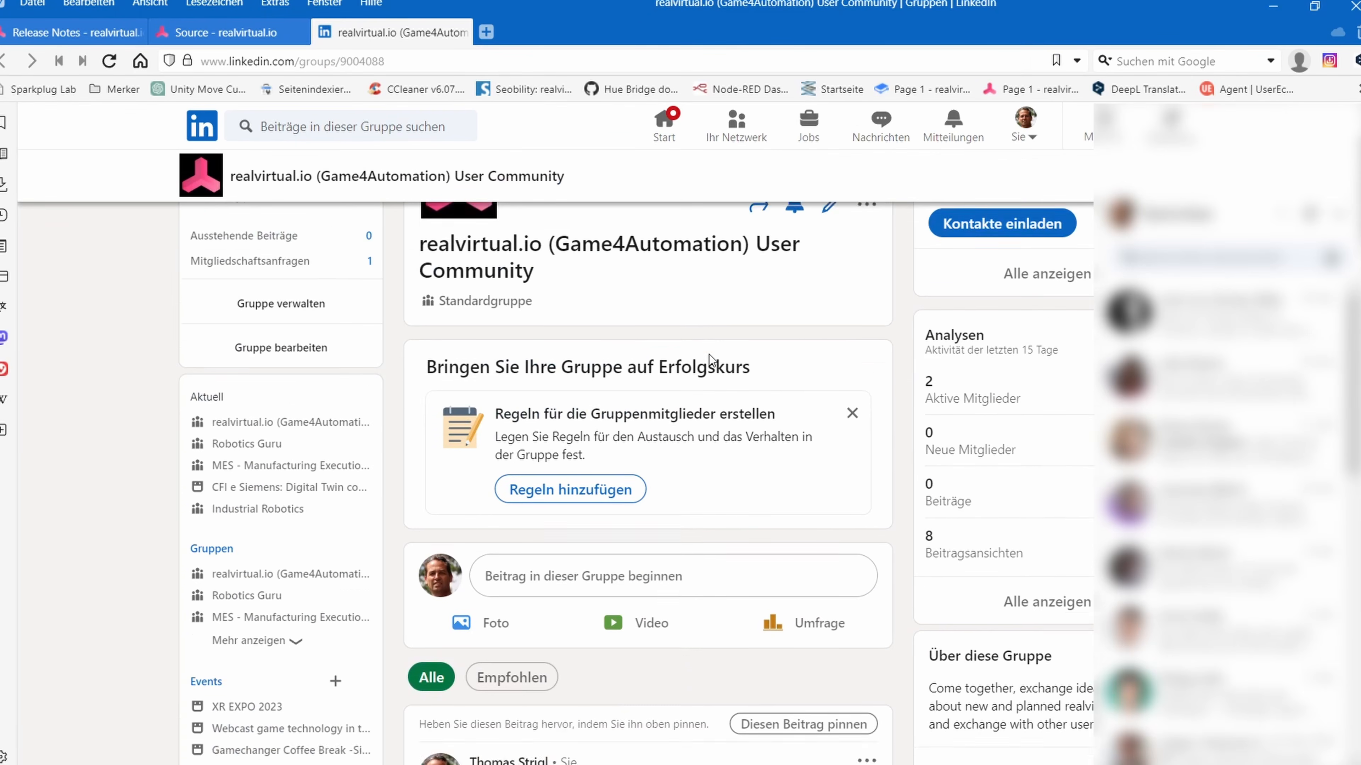
scroll(711, 360, "down", 6)
scroll(617, 359, "up", 6)
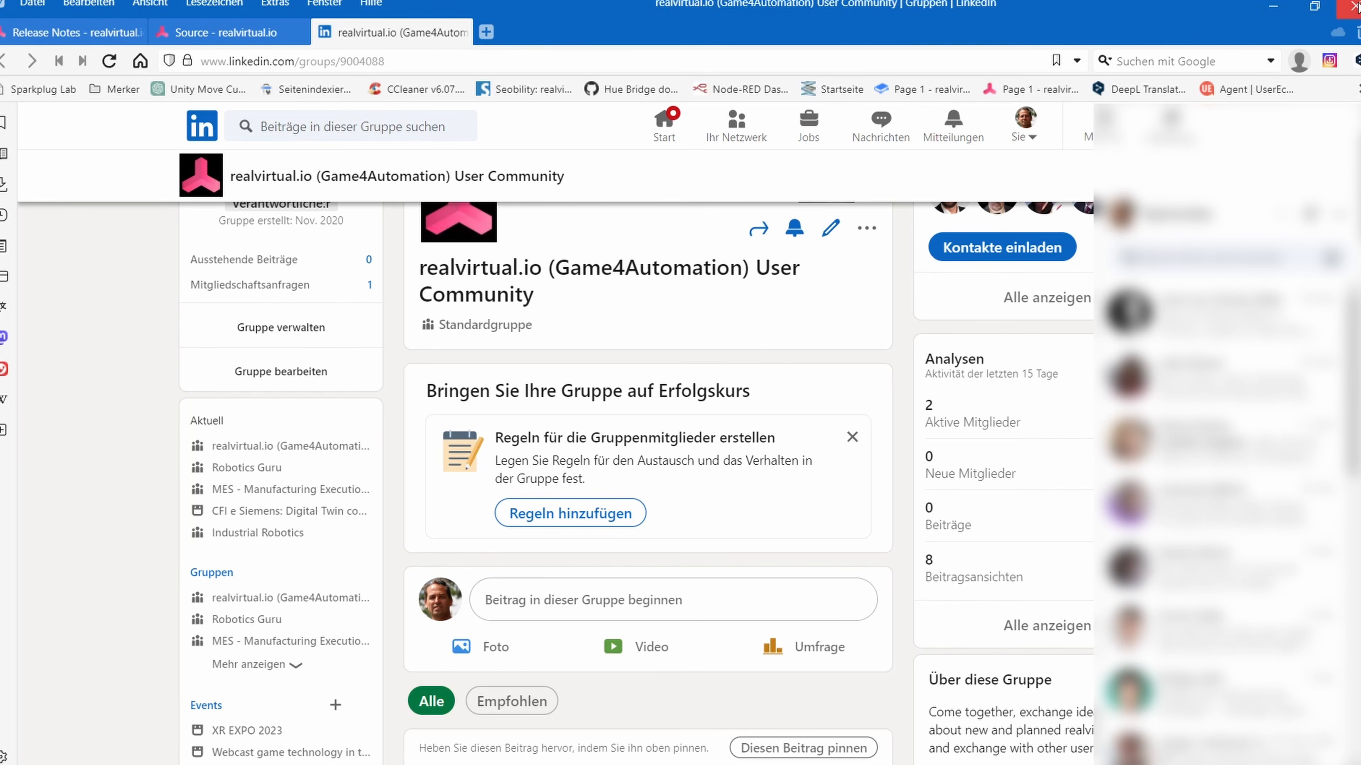
Return from the browser to Unity and close the realvirtual.io welcome window
left_click(1357, 5)
left_click(716, 398)
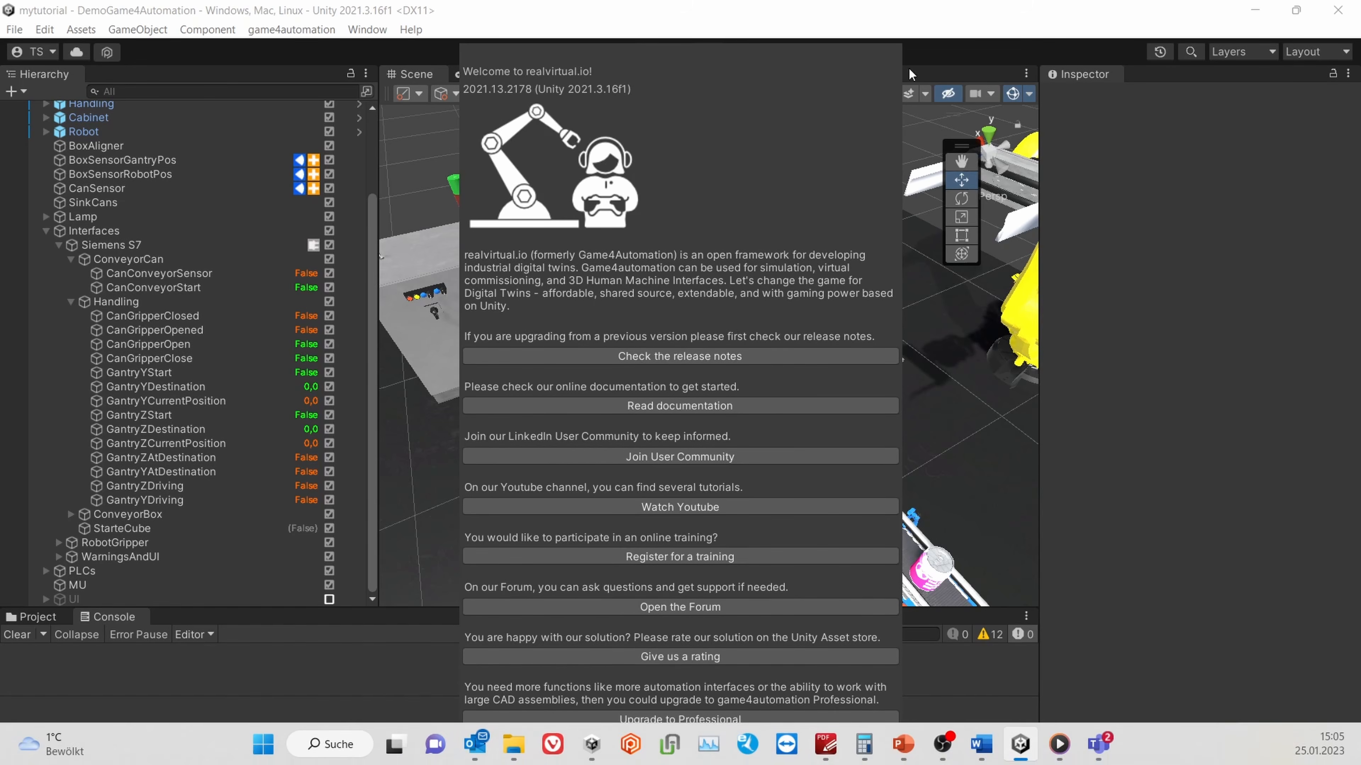
left_click(676, 755)
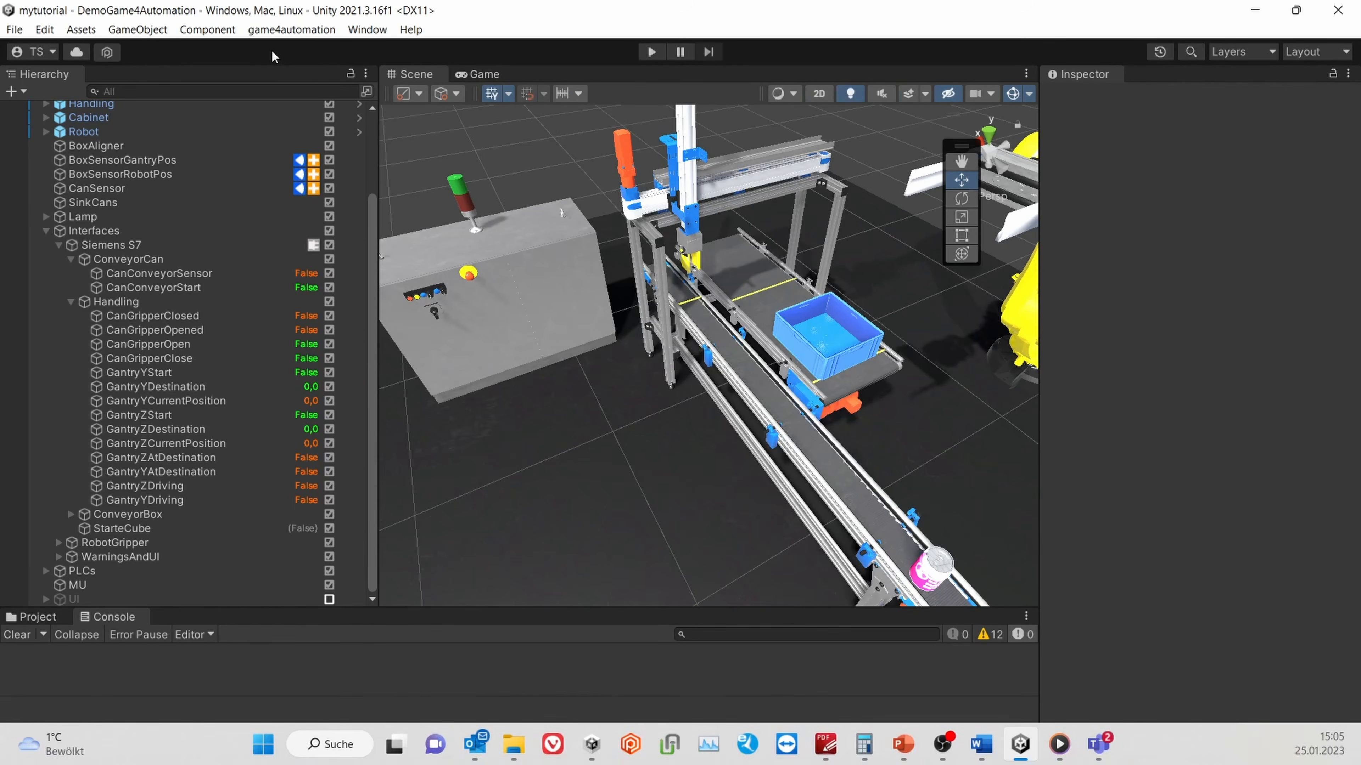
Reopen the realvirtual.io info window and view the Professional upgrade's page in the Unity Asset Store
left_click(300, 33)
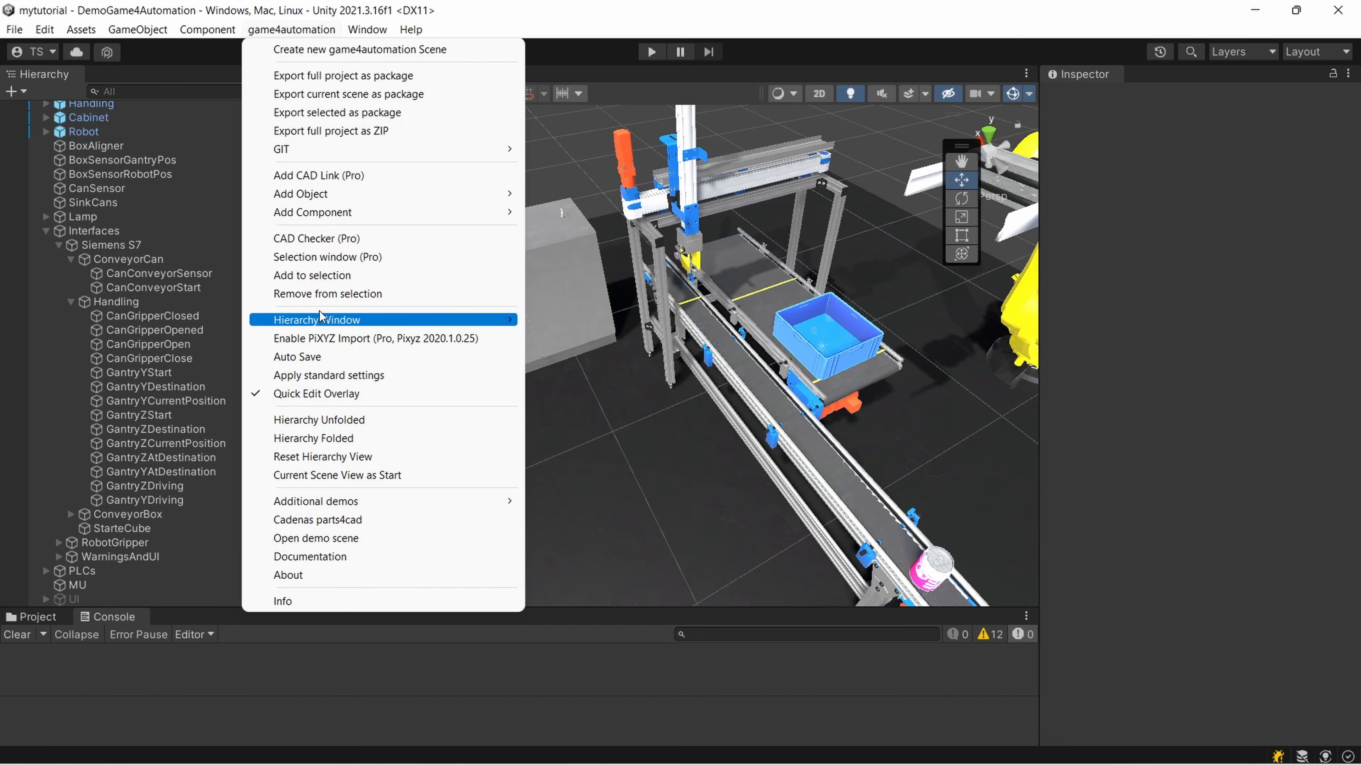
mouse_move(353, 217)
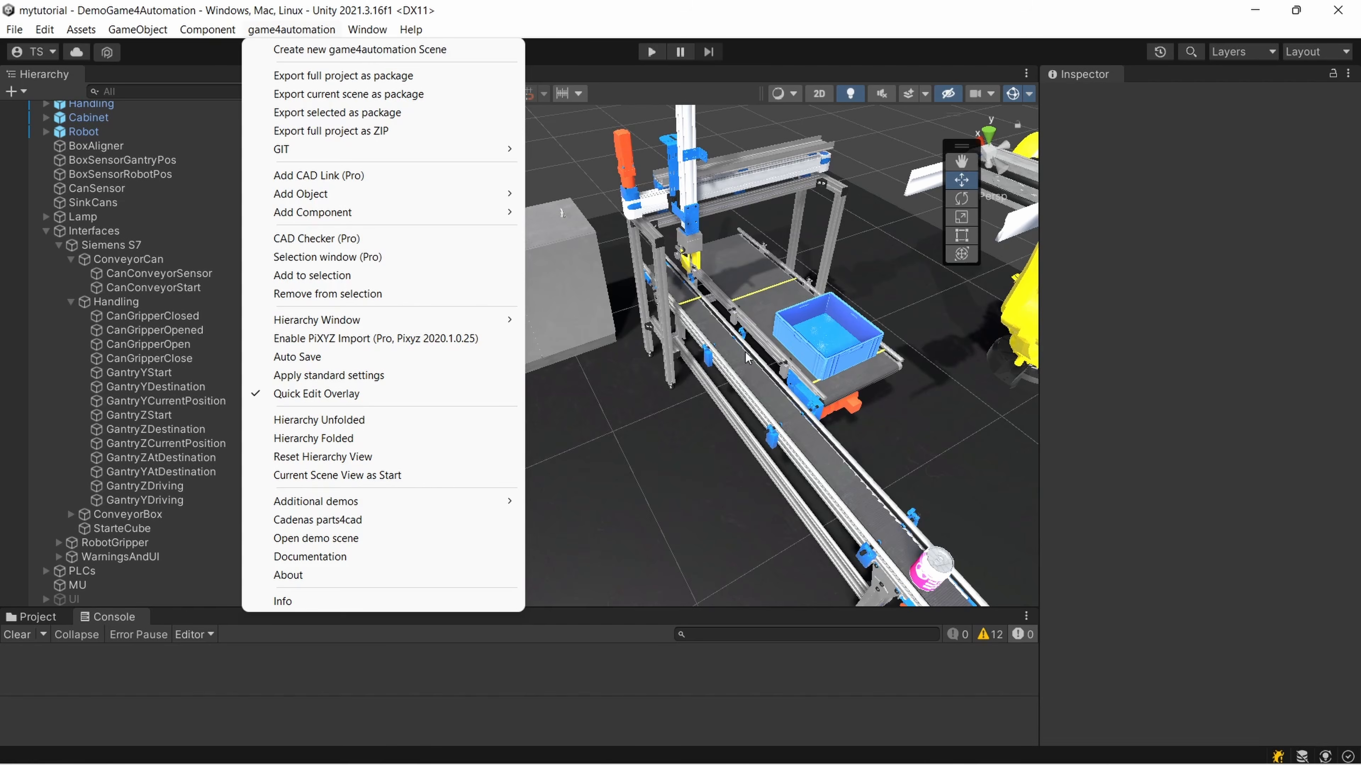
mouse_move(360, 29)
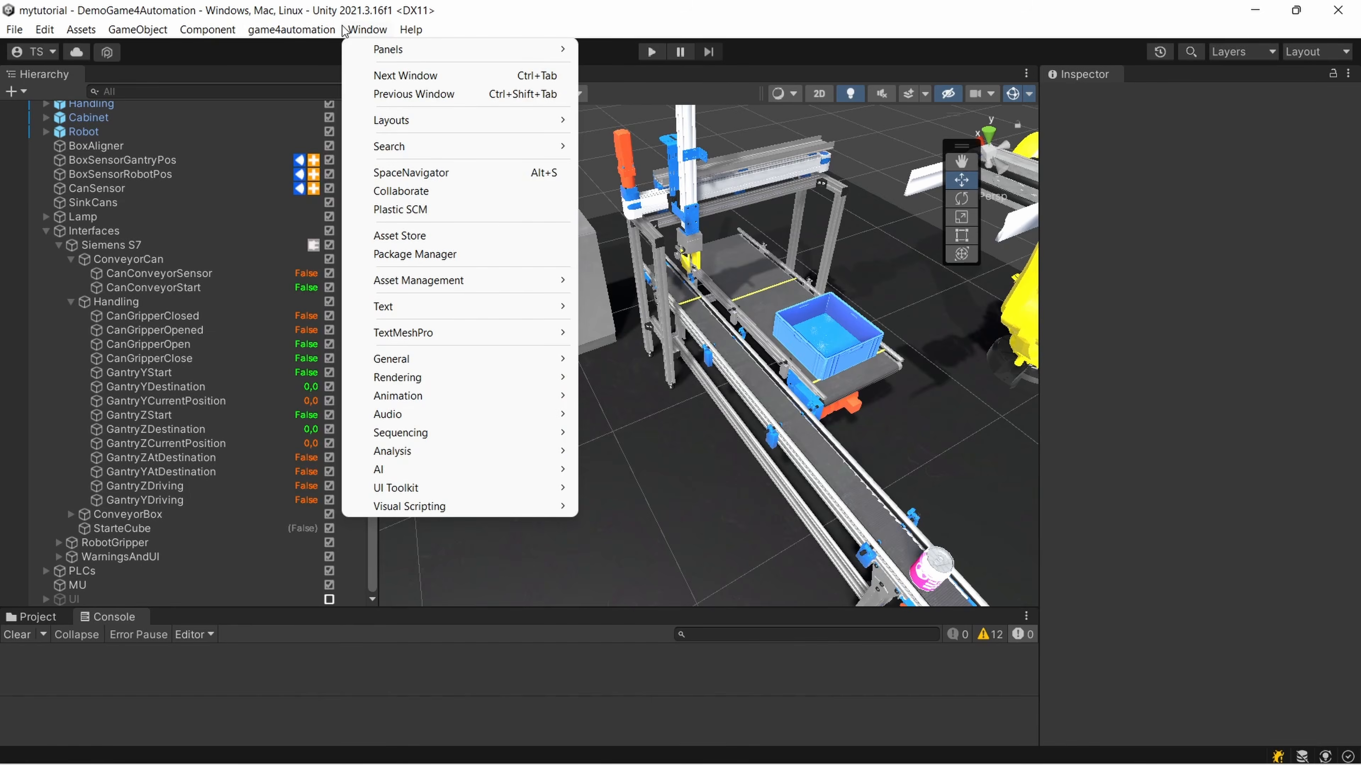
left_click(310, 598)
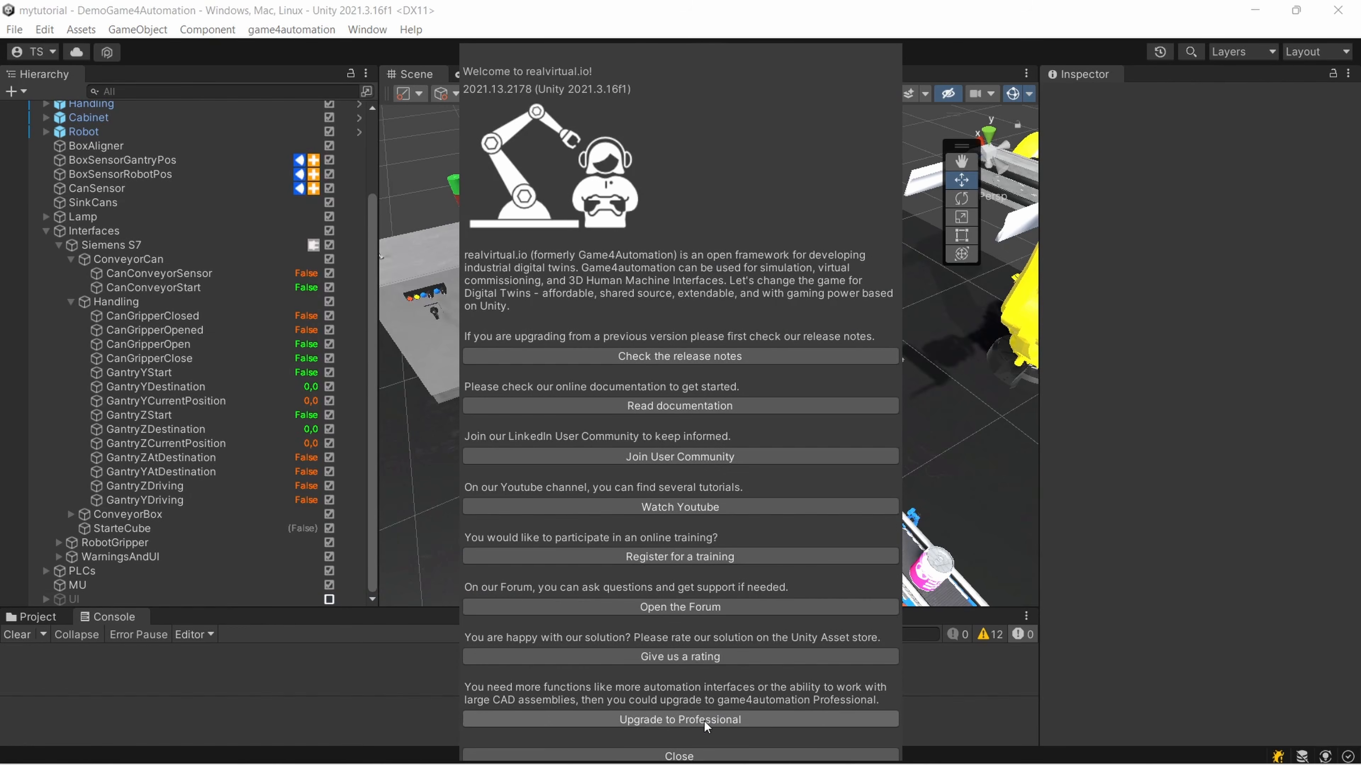
left_click(703, 720)
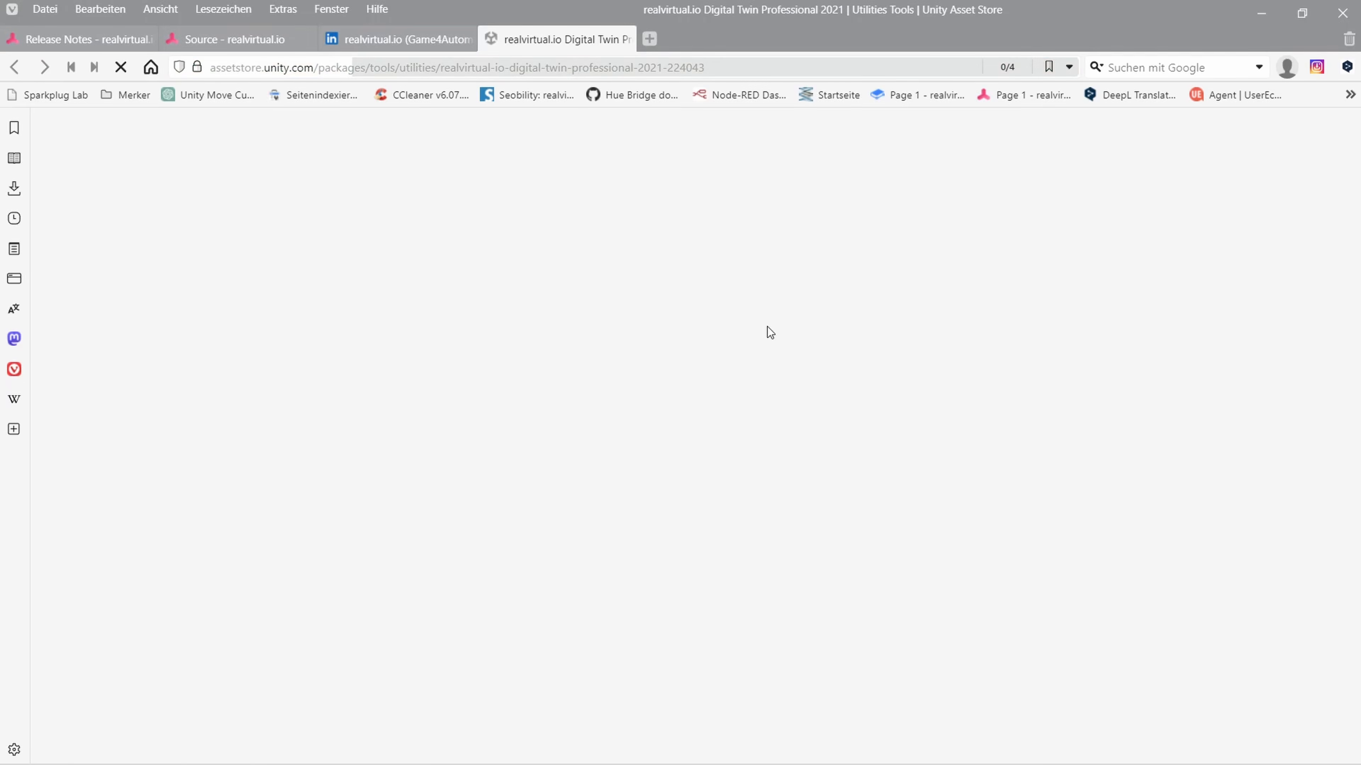
scroll(734, 479, "down", 3)
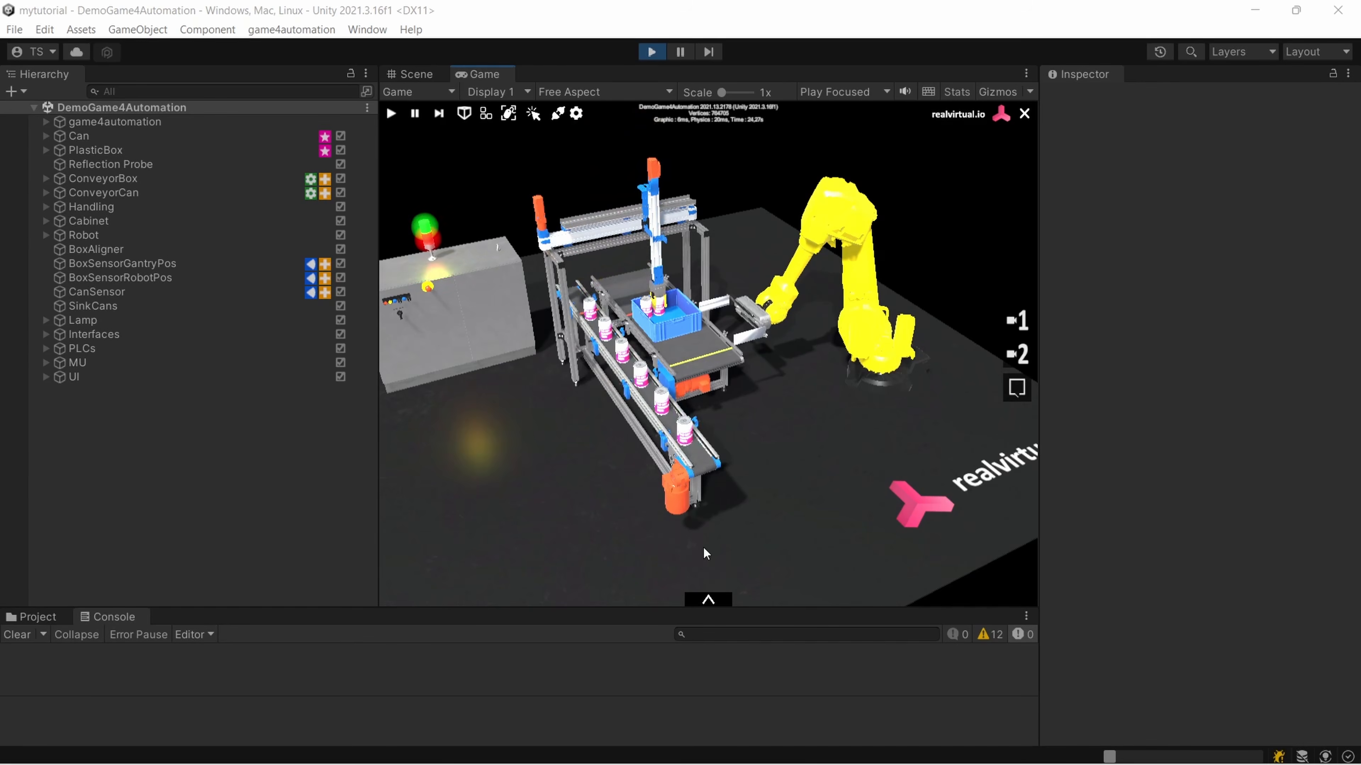
Examine the running can-handling simulation from several angles, first in the Game view and then in the Scene view
right_click_drag(872, 399, 793, 369)
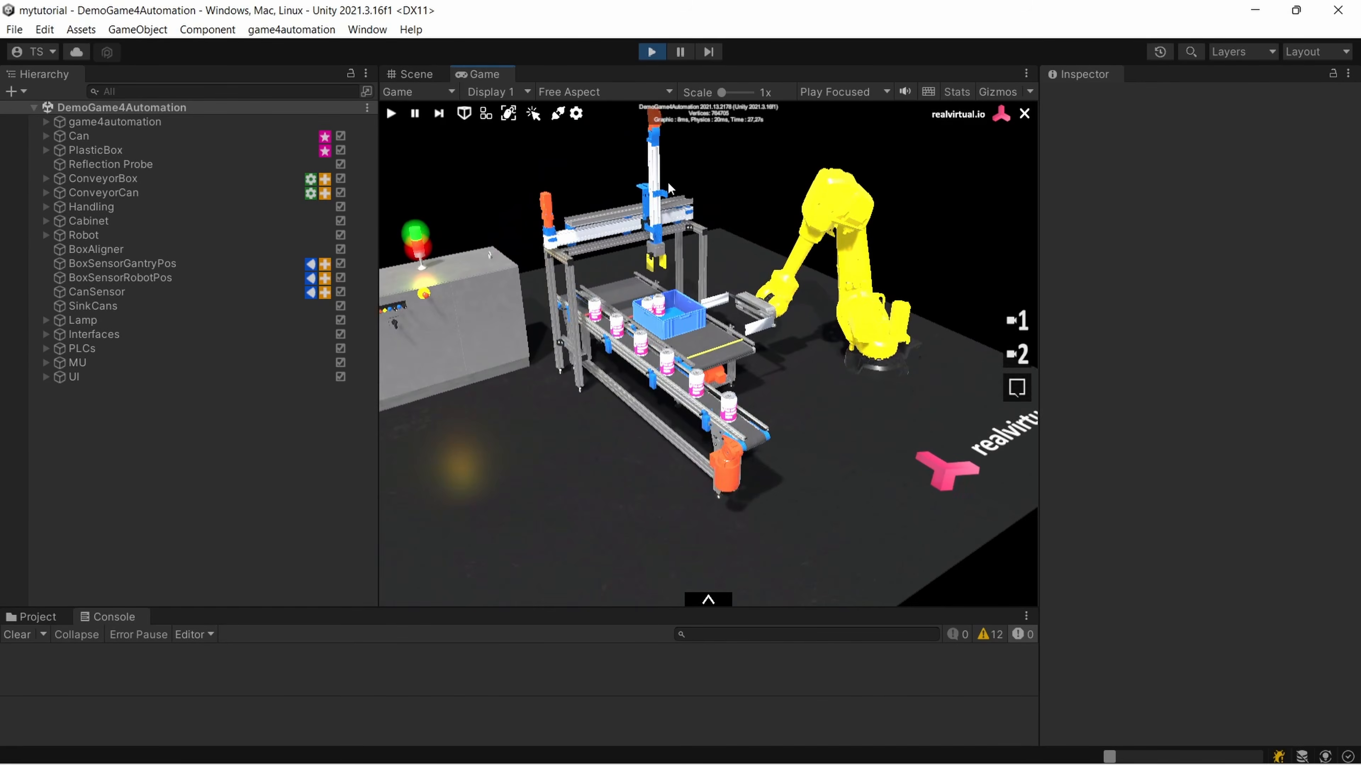
left_click(409, 76)
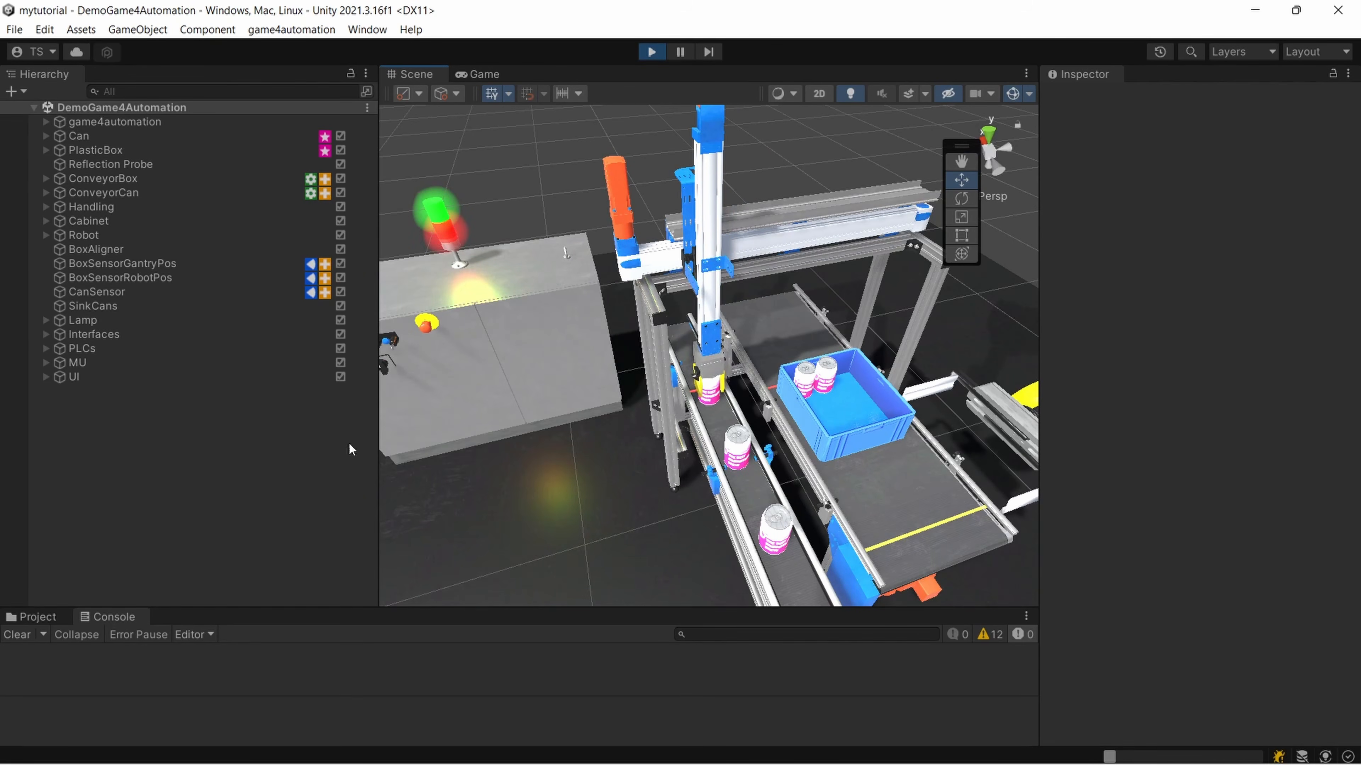
right_click_drag(509, 423, 418, 257)
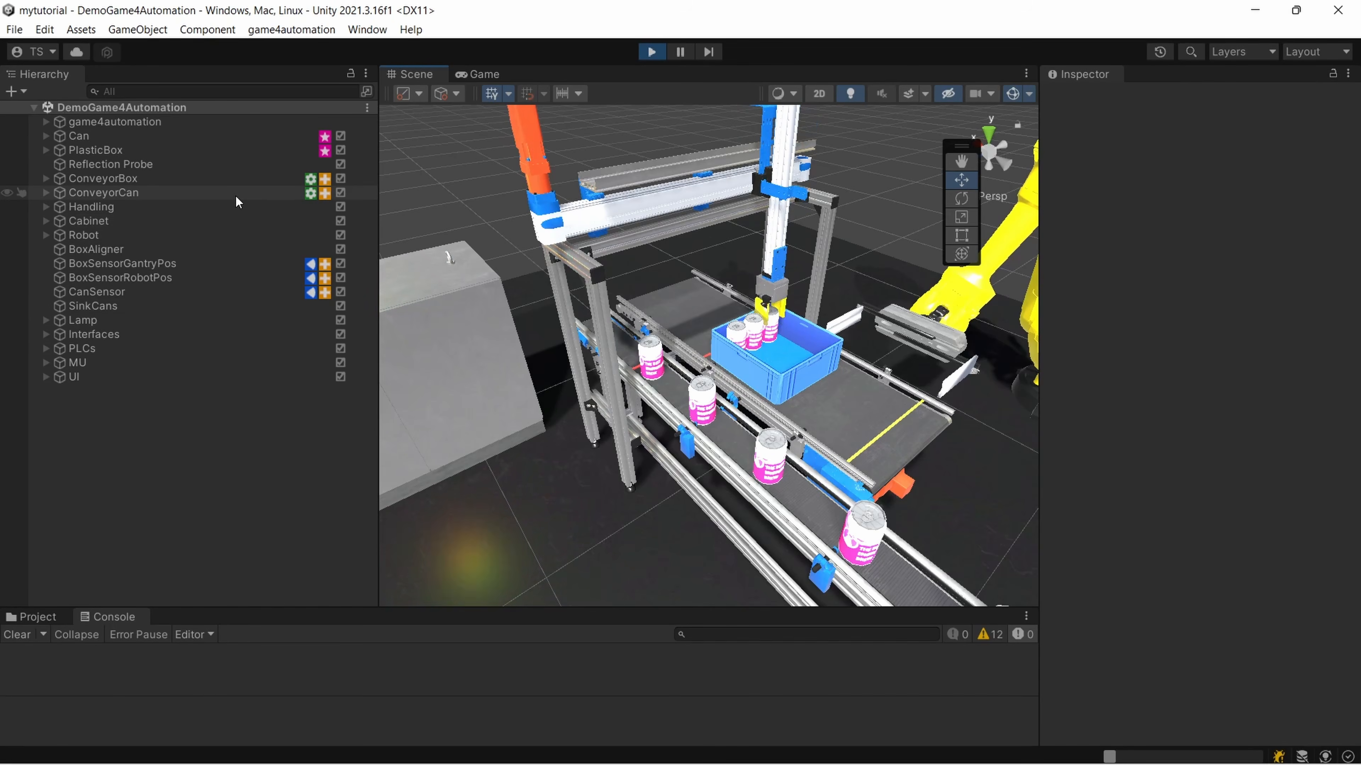
scroll(807, 510, "down", 5)
scroll(805, 515, "up", 4)
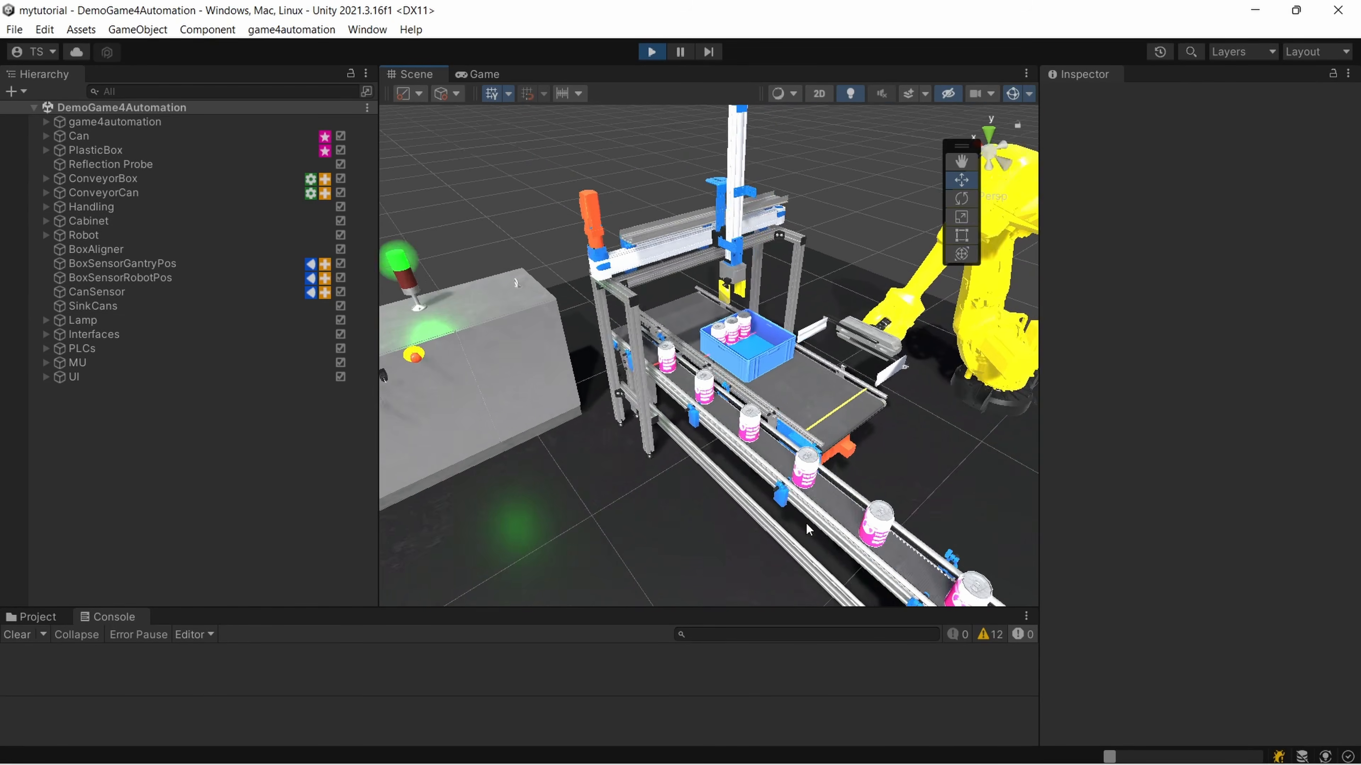
right_click_drag(804, 512, 753, 555)
middle_click_drag(754, 556, 729, 517)
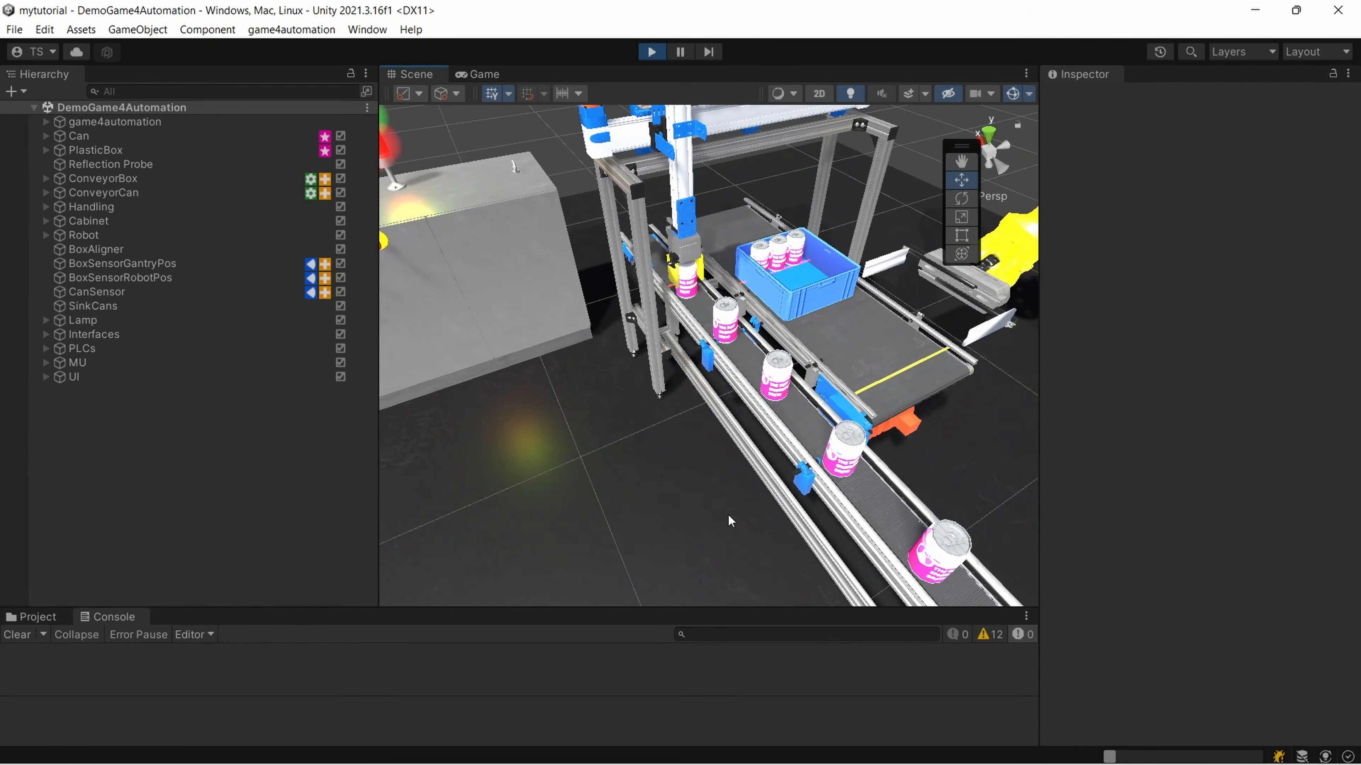